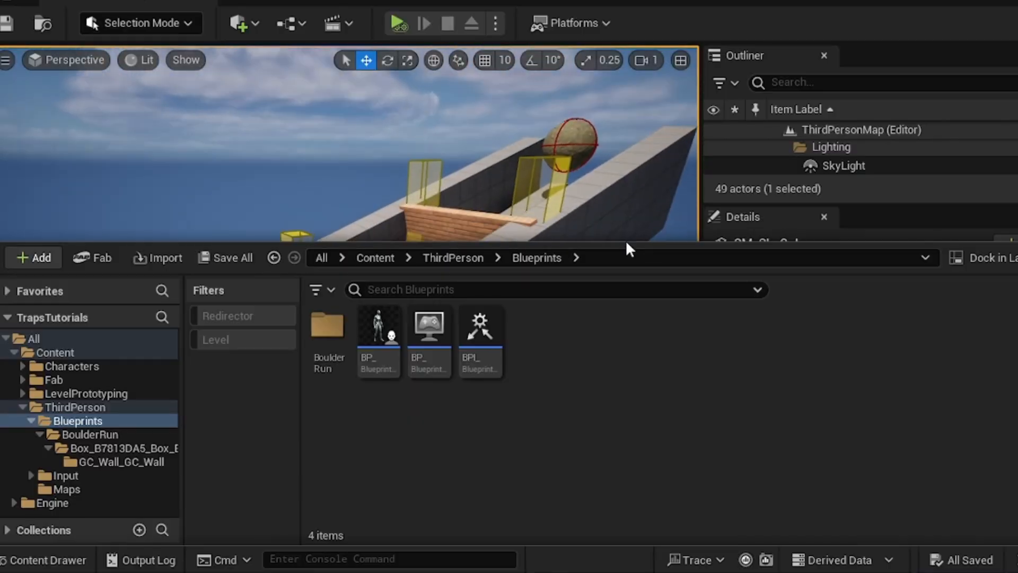
# - Create a folder named CollapsingBridge inside the ThirdPerson Blueprints folder and open it
pyautogui.click(627, 239)
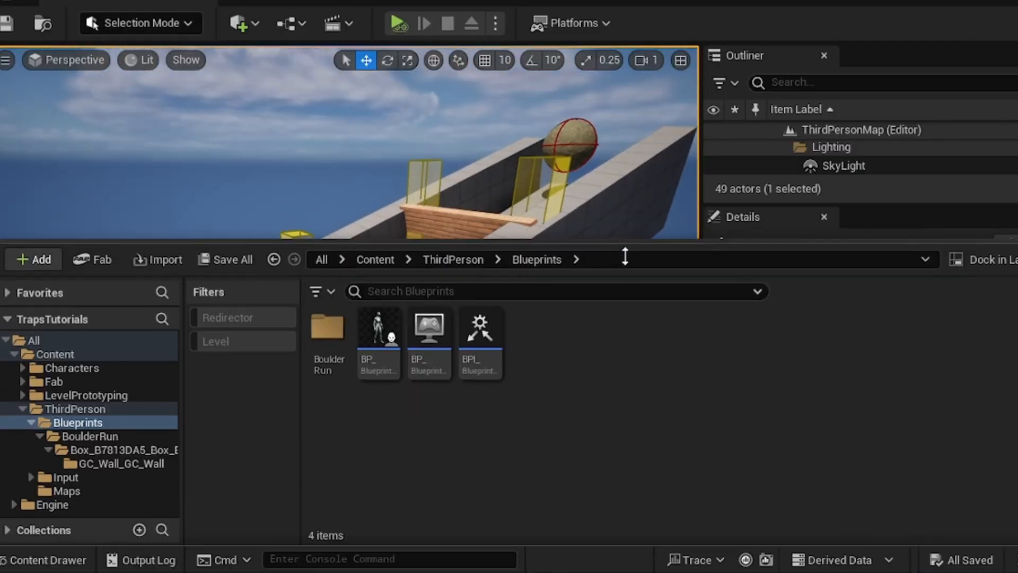
pyautogui.moveTo(627, 239); pyautogui.dragTo(583, 265, button='right')
pyautogui.moveTo(351, 294); pyautogui.dragTo(536, 346, button='right')
pyautogui.hotkey('ctrl', 'space')
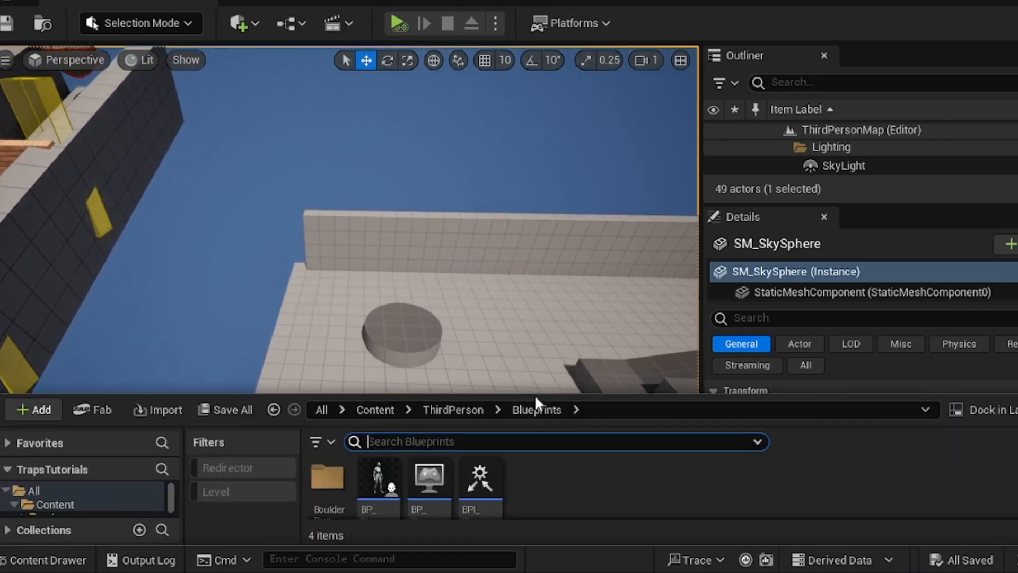
pyautogui.moveTo(536, 394); pyautogui.dragTo(550, 286)
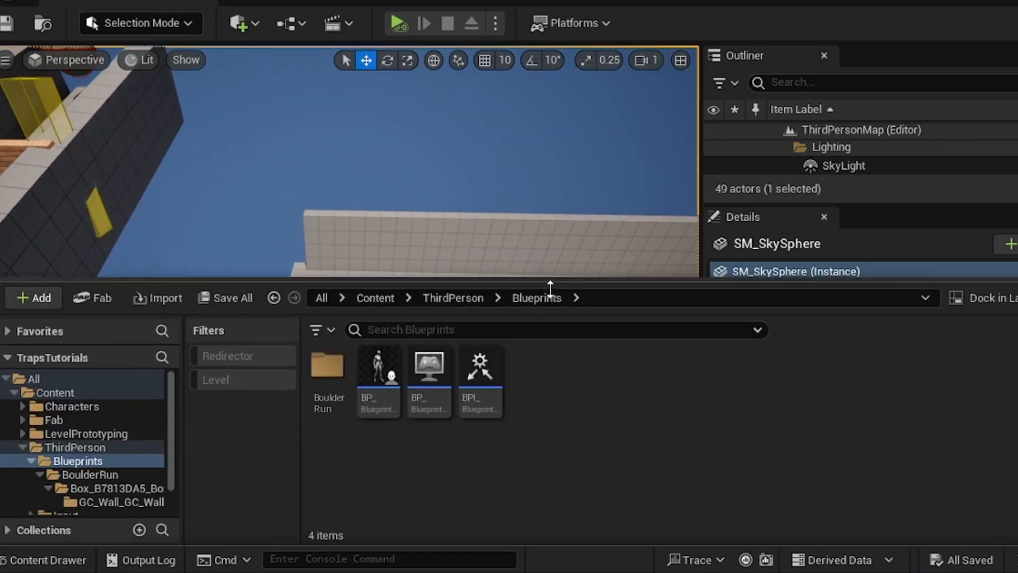
pyautogui.rightClick(531, 387)
pyautogui.click(613, 227)
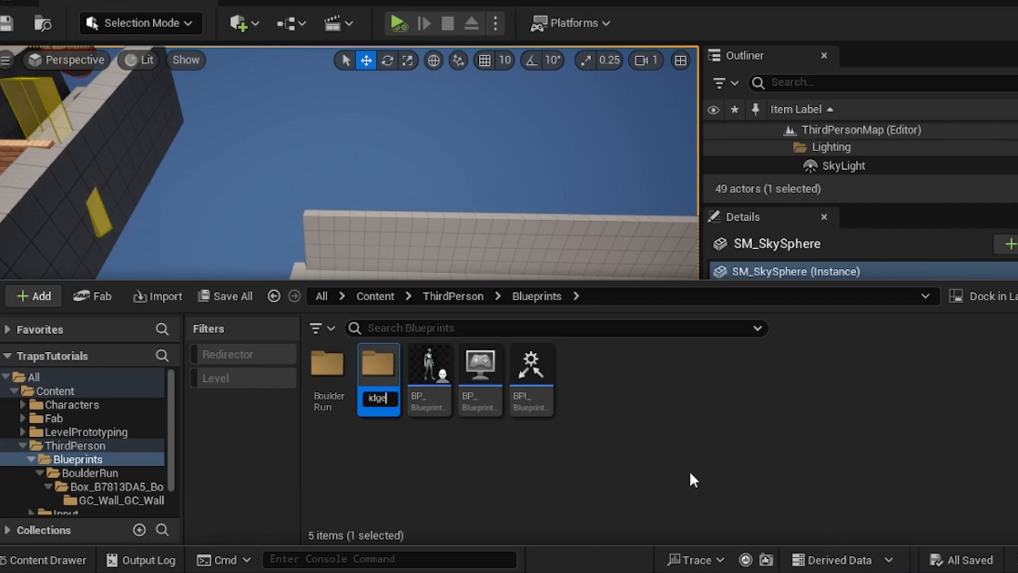
pyautogui.write('CollapsingBridge')
pyautogui.press('Return')
pyautogui.doubleClick(384, 382)
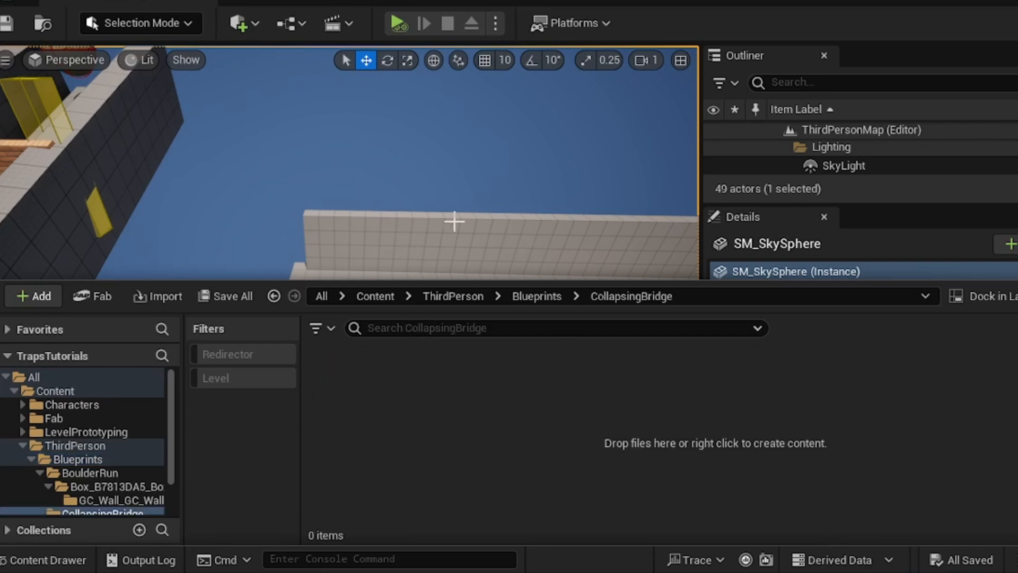
# - Switch to Modeling mode and place a new static mesh box on the floor at the platform's edge
pyautogui.moveTo(450, 279); pyautogui.dragTo(450, 327)
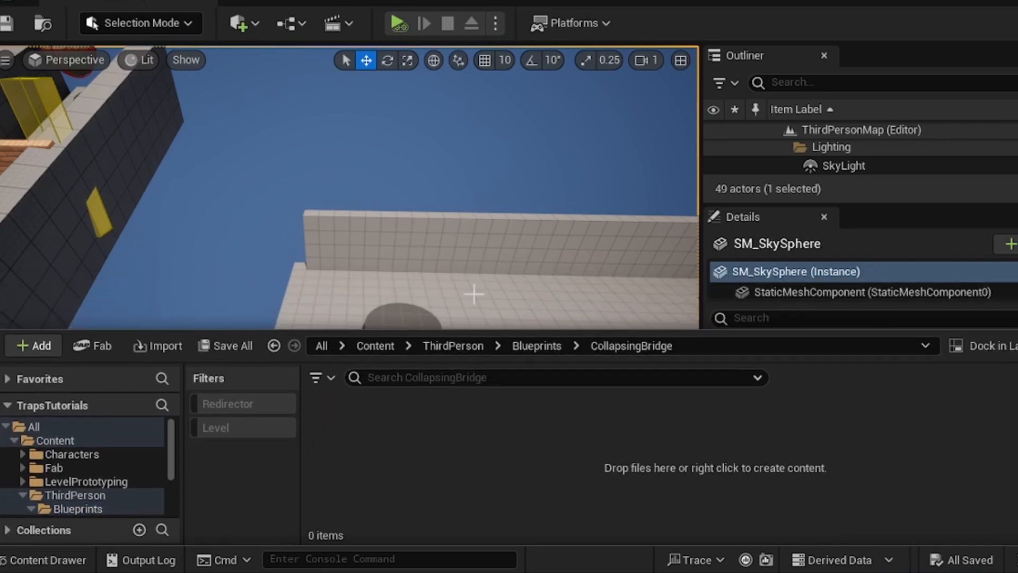
pyautogui.moveTo(473, 293); pyautogui.dragTo(482, 313, button='right')
pyautogui.press('w')
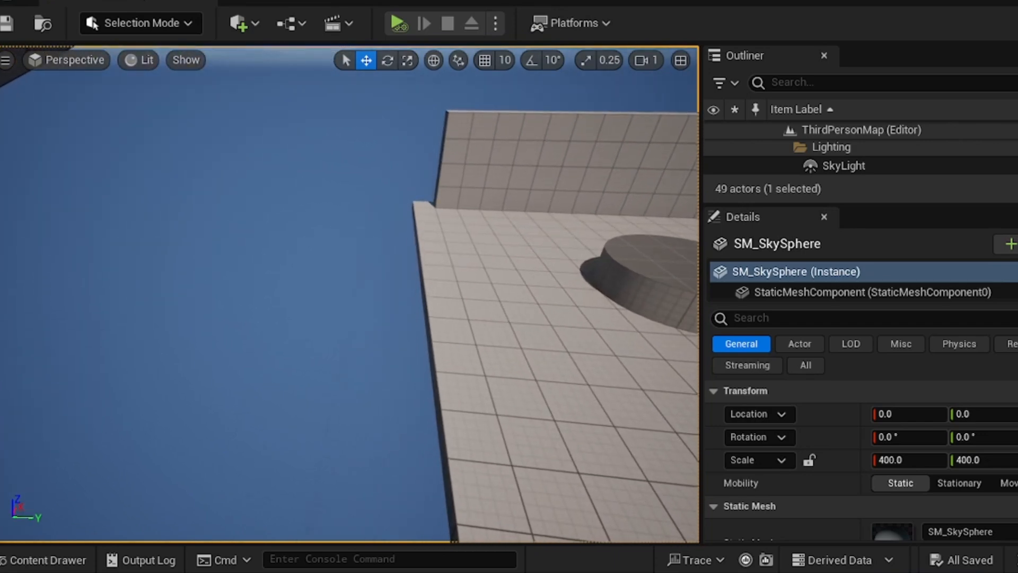
pyautogui.click(189, 26)
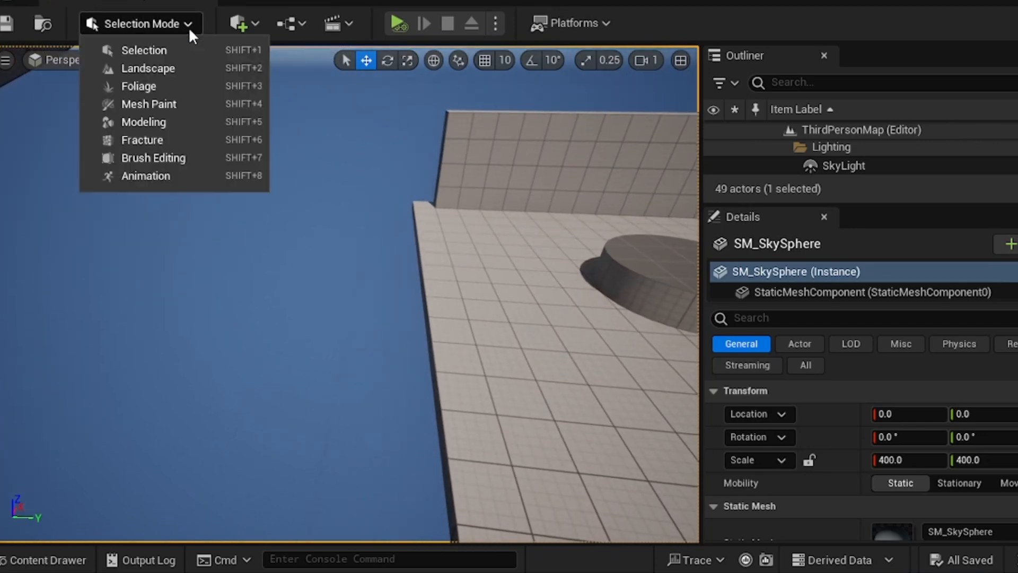
pyautogui.click(158, 118)
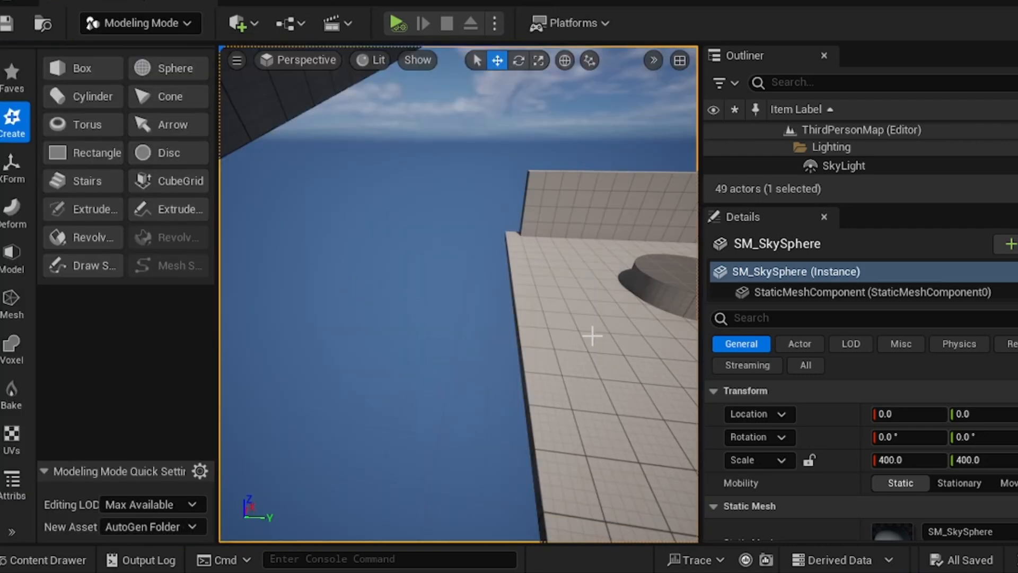
pyautogui.click(81, 70)
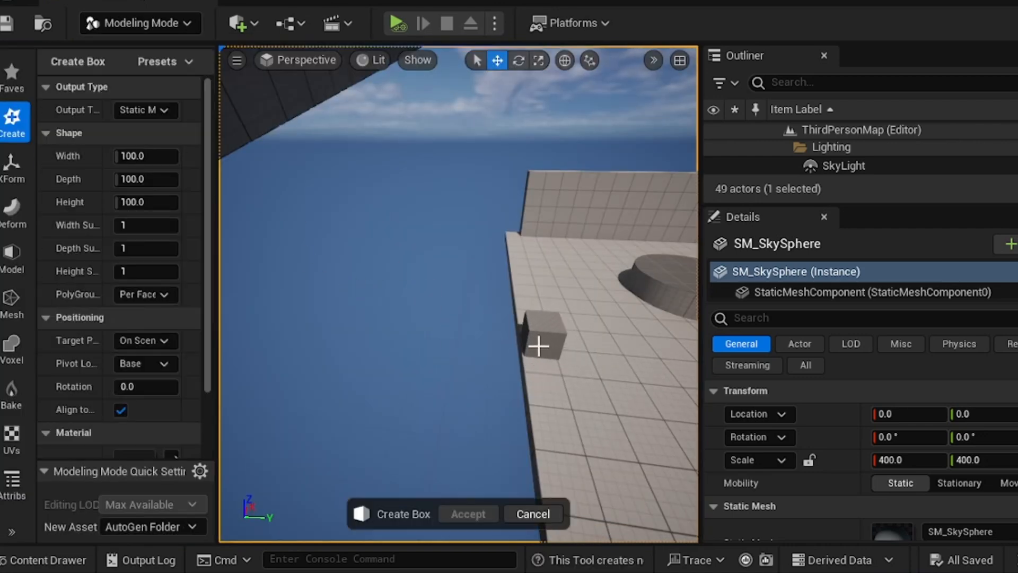
pyautogui.click(532, 315)
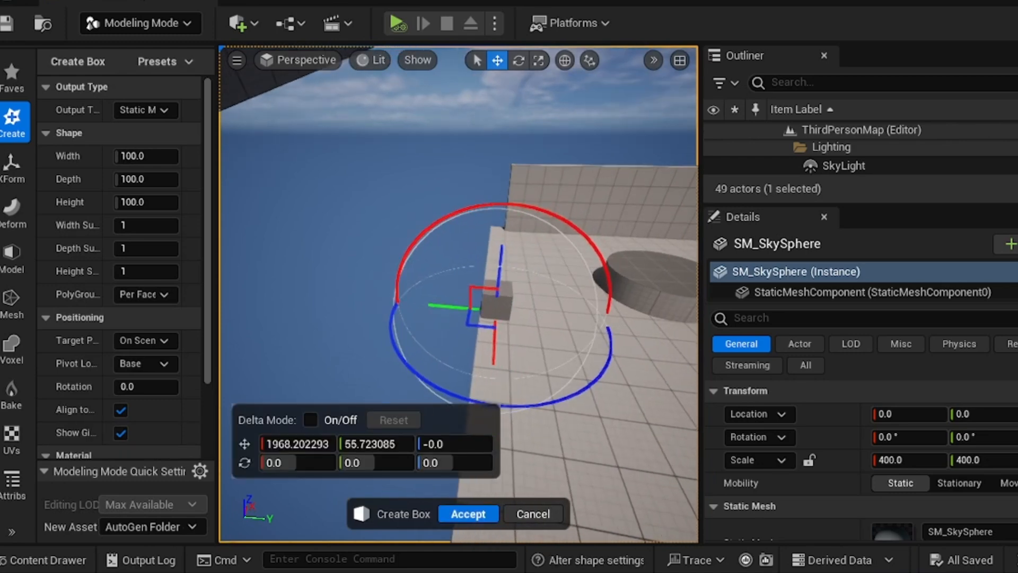
# - Set the new box's width to 1000, its depth to about 321 and its height to about 40
pyautogui.moveTo(147, 158); pyautogui.dragTo(175, 158)
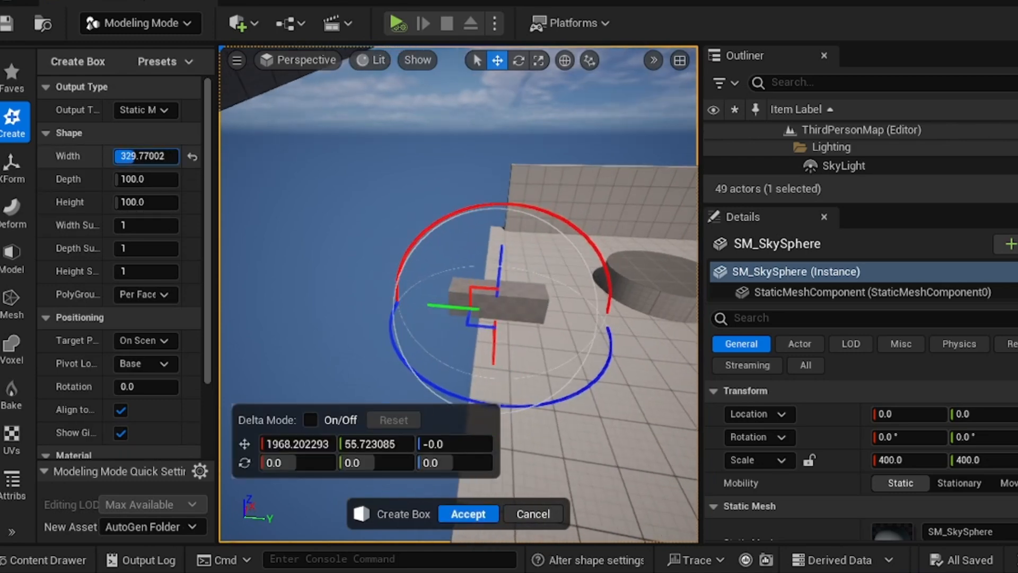
pyautogui.write('1000')
pyautogui.press('Return')
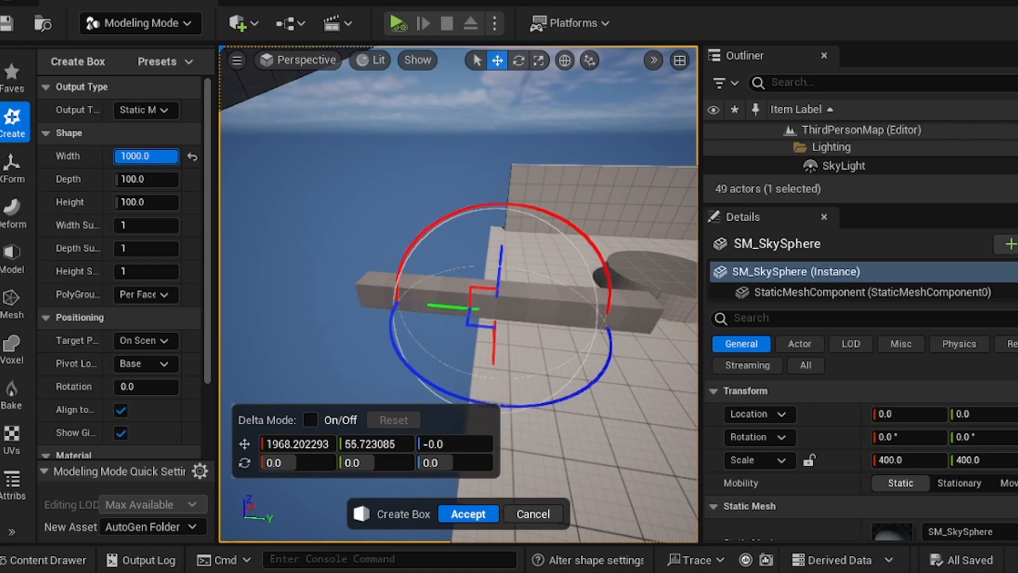
pyautogui.moveTo(148, 179); pyautogui.dragTo(173, 179)
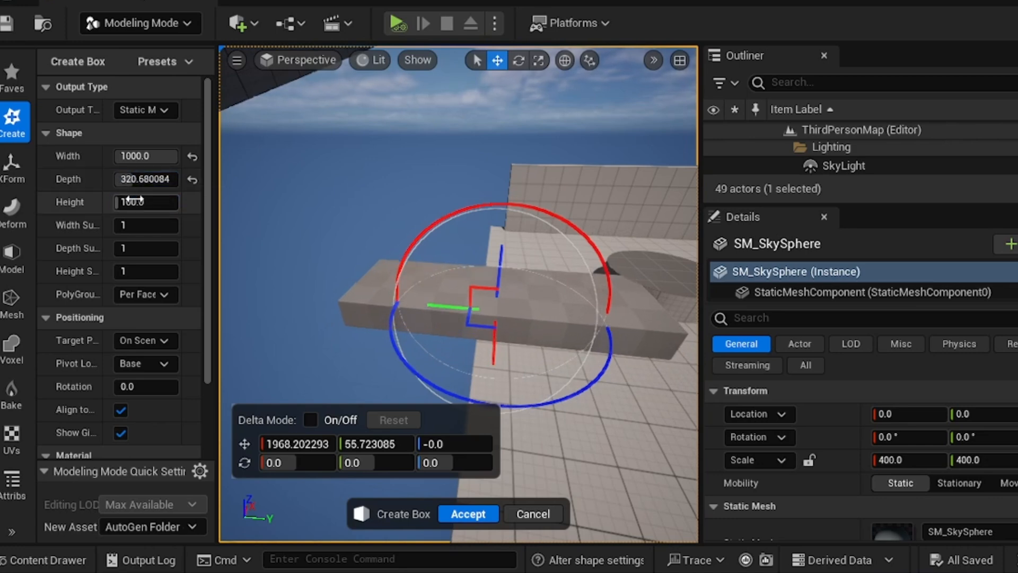
pyautogui.moveTo(130, 202); pyautogui.dragTo(123, 201)
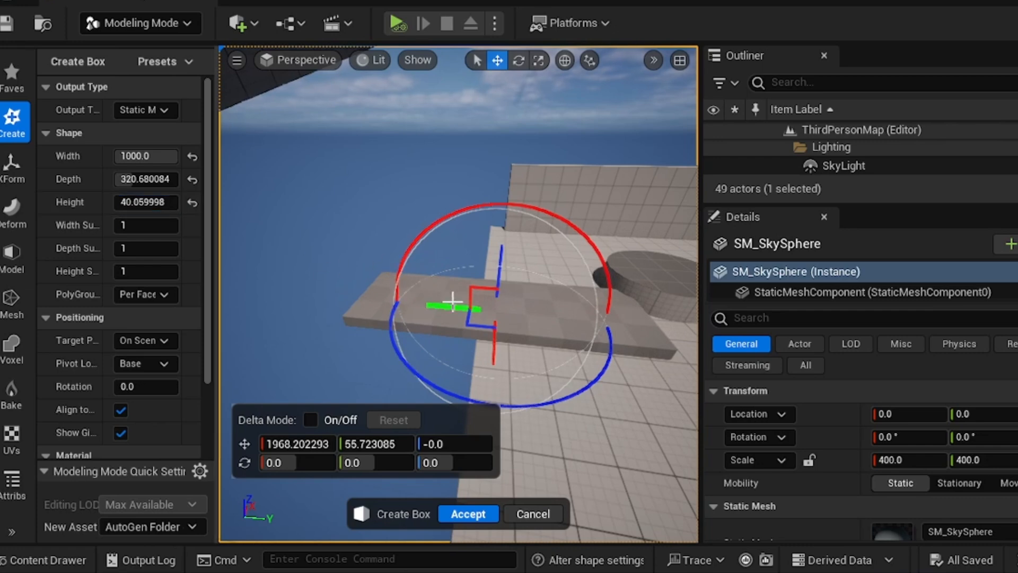
# - Move the box outward along Y to about -192 and accept its creation
pyautogui.moveTo(452, 302); pyautogui.dragTo(388, 305)
pyautogui.moveTo(514, 334); pyautogui.dragTo(508, 331, button='right')
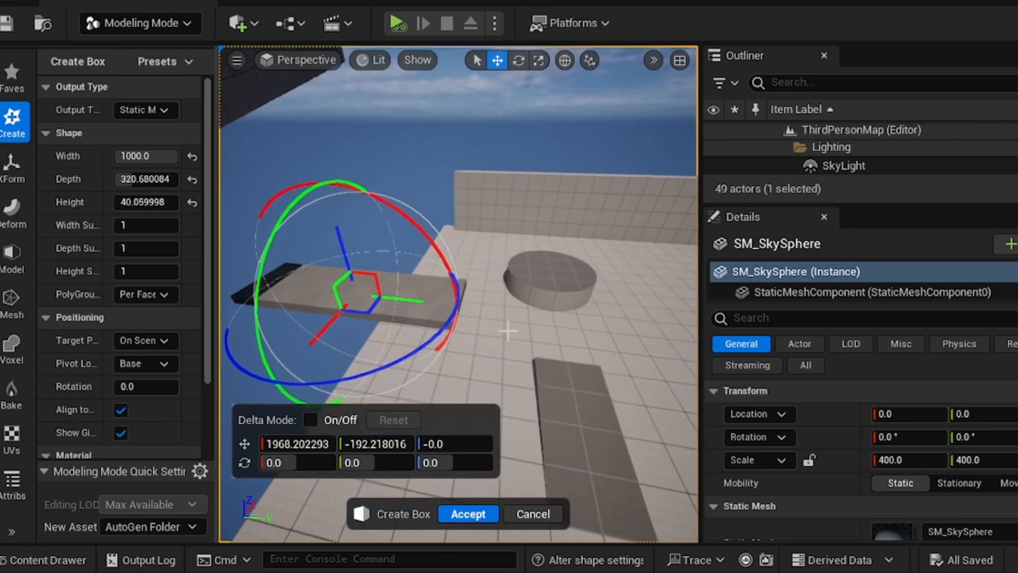
pyautogui.moveTo(378, 295)
pyautogui.mouseDown(button='right')
pyautogui.moveTo(414, 301)
pyautogui.moveTo(376, 299)
pyautogui.mouseUp(button='right')
pyautogui.click(468, 514)
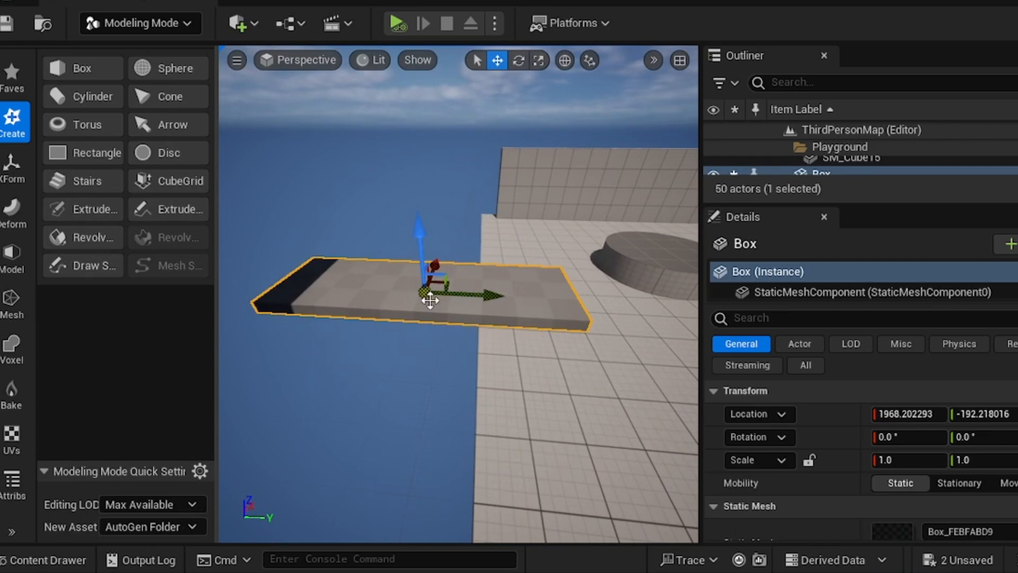
# - Transform the box by moving it along Y to about -497 and setting its Y scale to 2
pyautogui.click(20, 168)
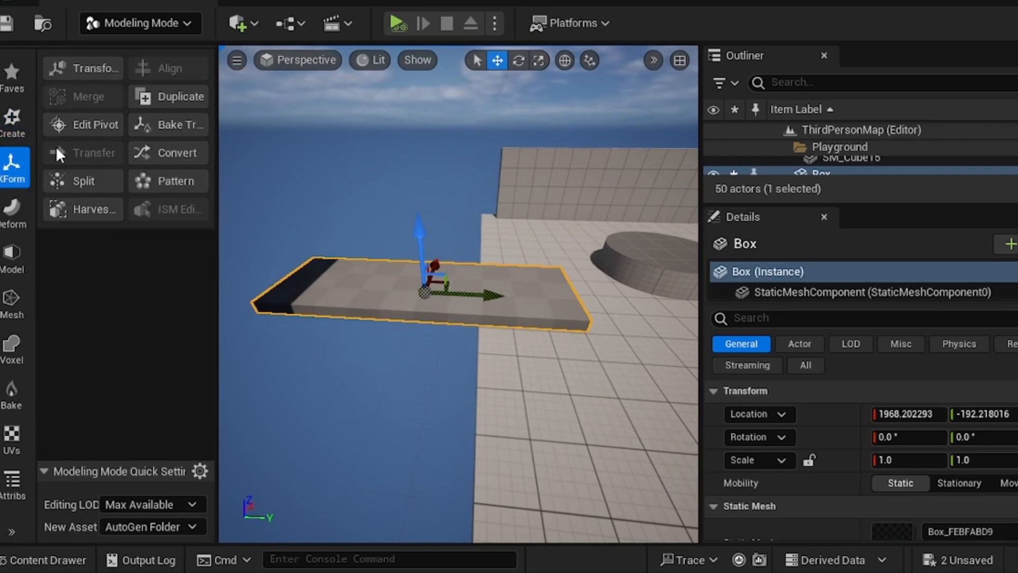
pyautogui.click(87, 69)
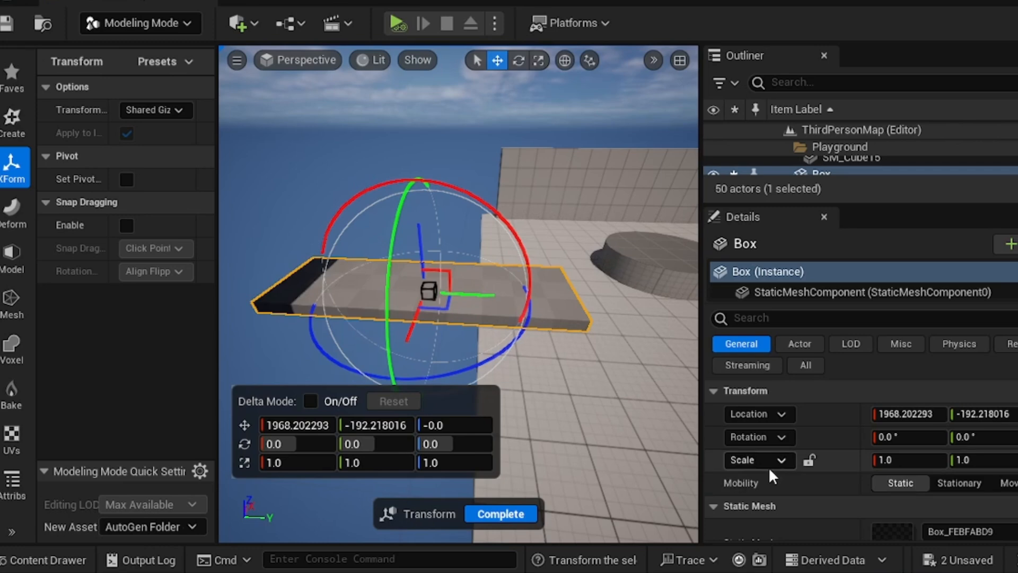
pyautogui.moveTo(902, 461); pyautogui.dragTo(926, 461)
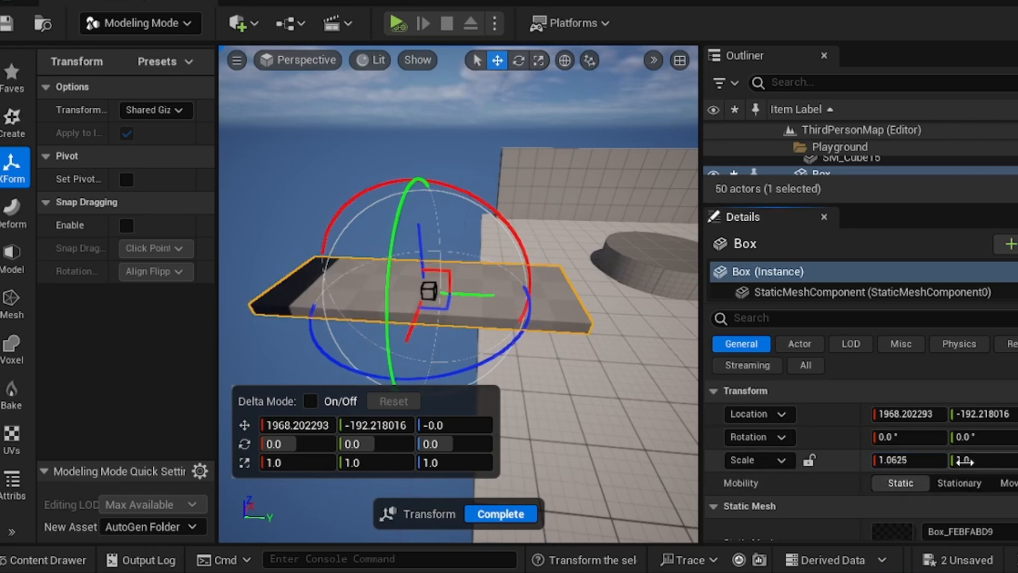
pyautogui.moveTo(968, 462); pyautogui.dragTo(1005, 461)
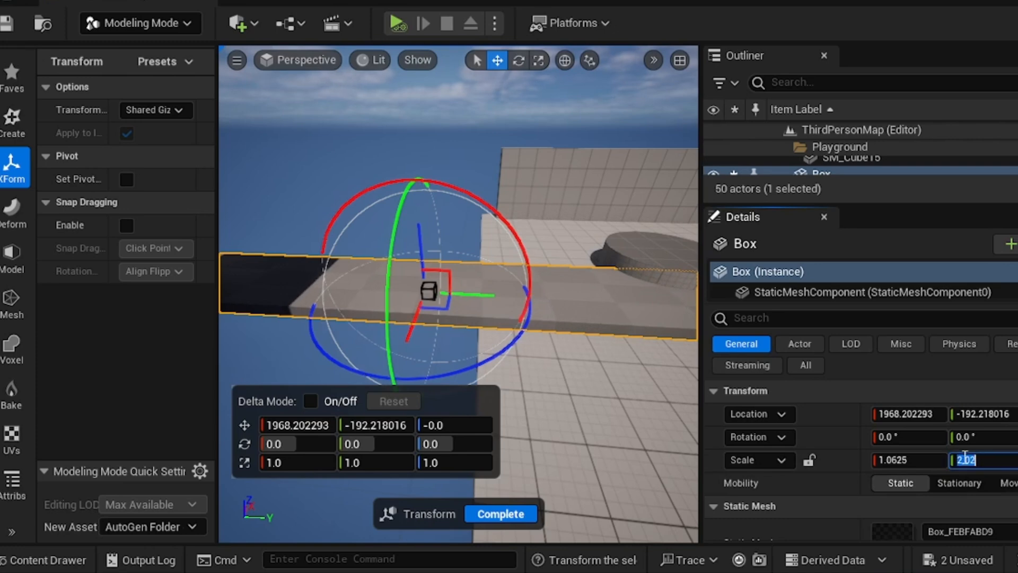
pyautogui.keyDown('alt'); pyautogui.moveTo(432, 409); pyautogui.dragTo(435, 307); pyautogui.keyUp('alt')
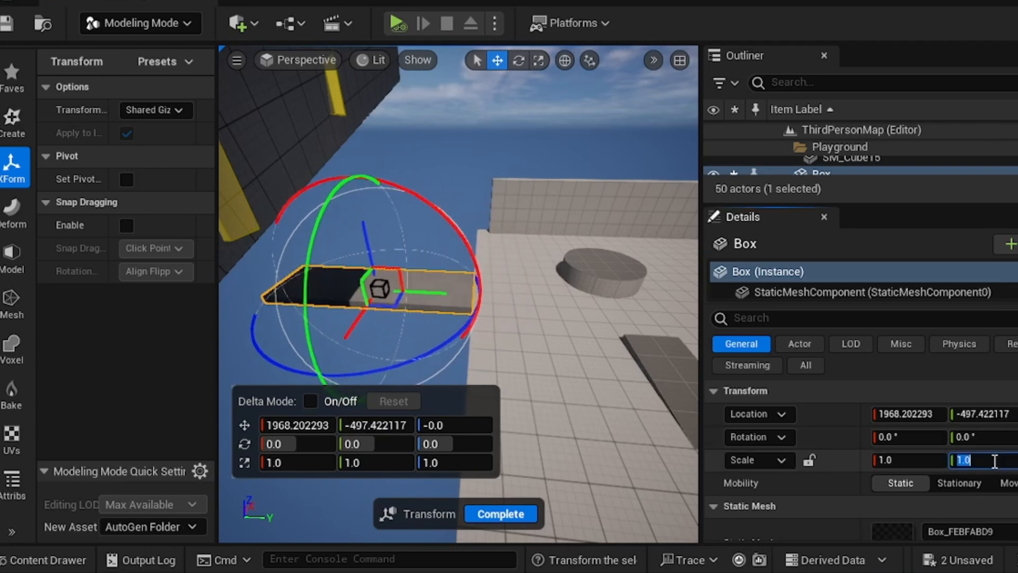
pyautogui.write('2')
pyautogui.press('Return')
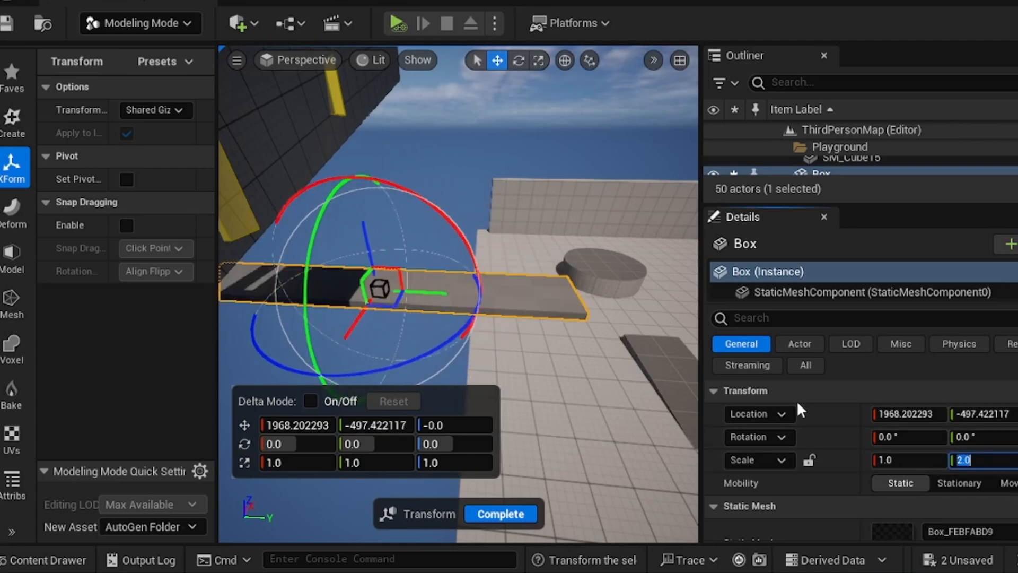
pyautogui.click(507, 514)
# - Move the stretched box along Y to about -1001 so its near end meets the platform's edge
pyautogui.moveTo(497, 366); pyautogui.dragTo(435, 371, button='right')
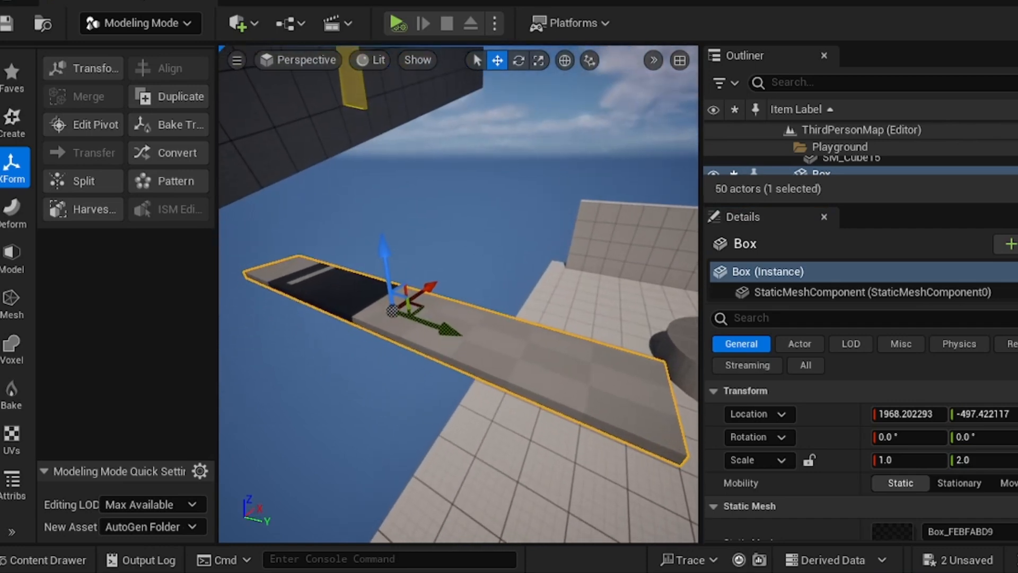
pyautogui.moveTo(550, 308); pyautogui.dragTo(456, 321, button='right')
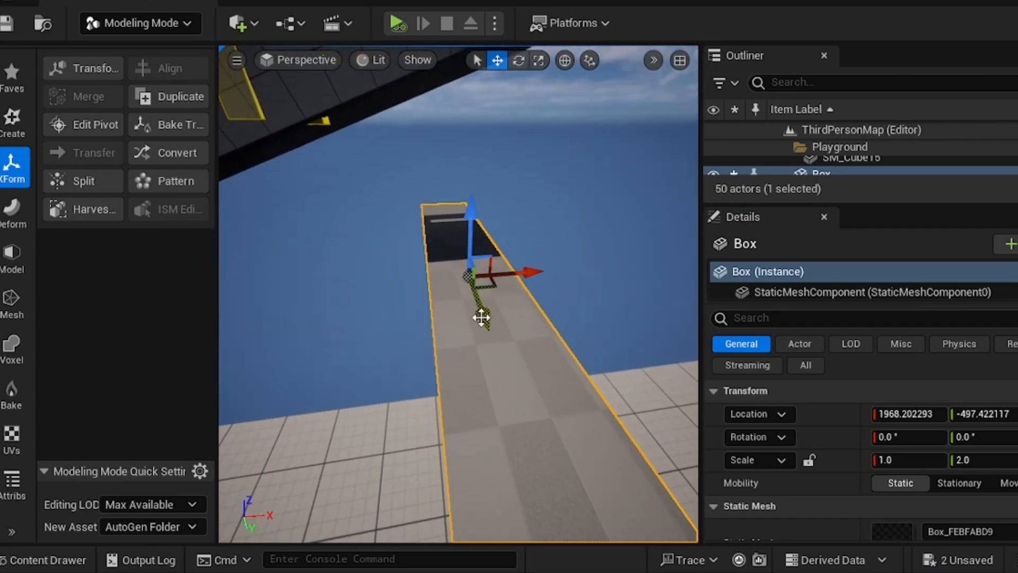
pyautogui.moveTo(481, 317); pyautogui.dragTo(457, 251)
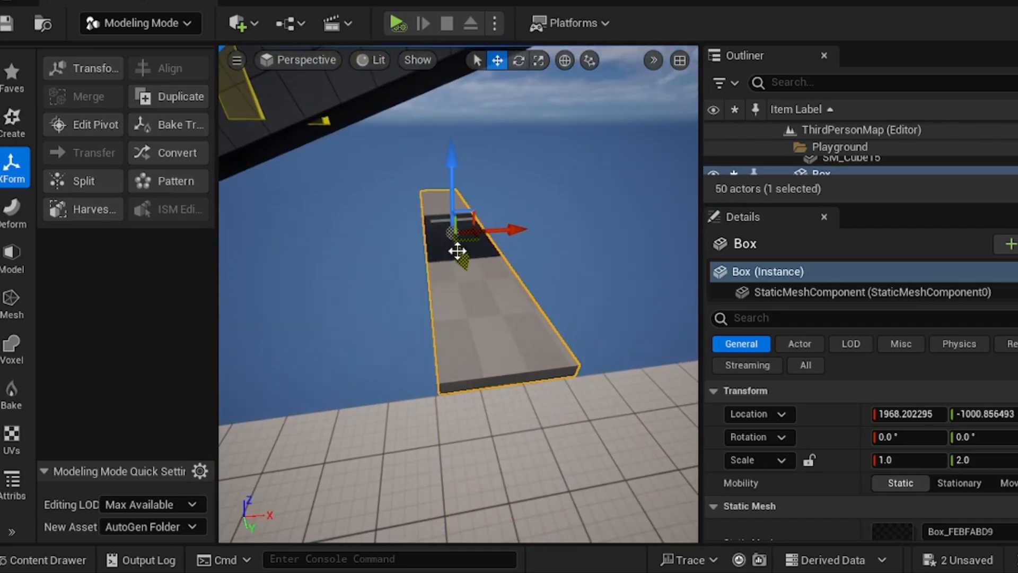
# - Switch to Fracture mode and create a geometry collection named GC_Box from the box in the CollapsingBridge folder
pyautogui.click(109, 21)
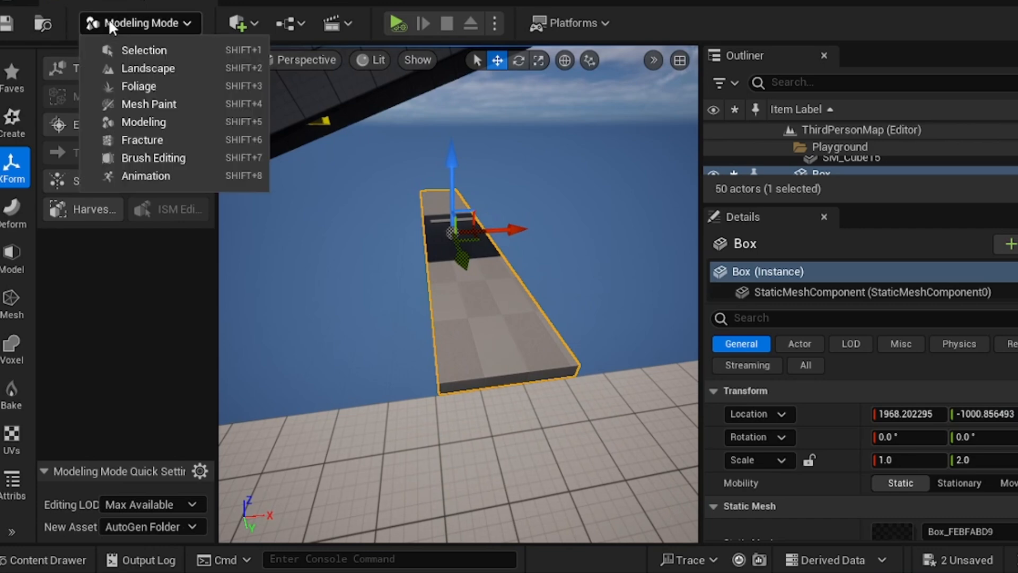
pyautogui.click(144, 139)
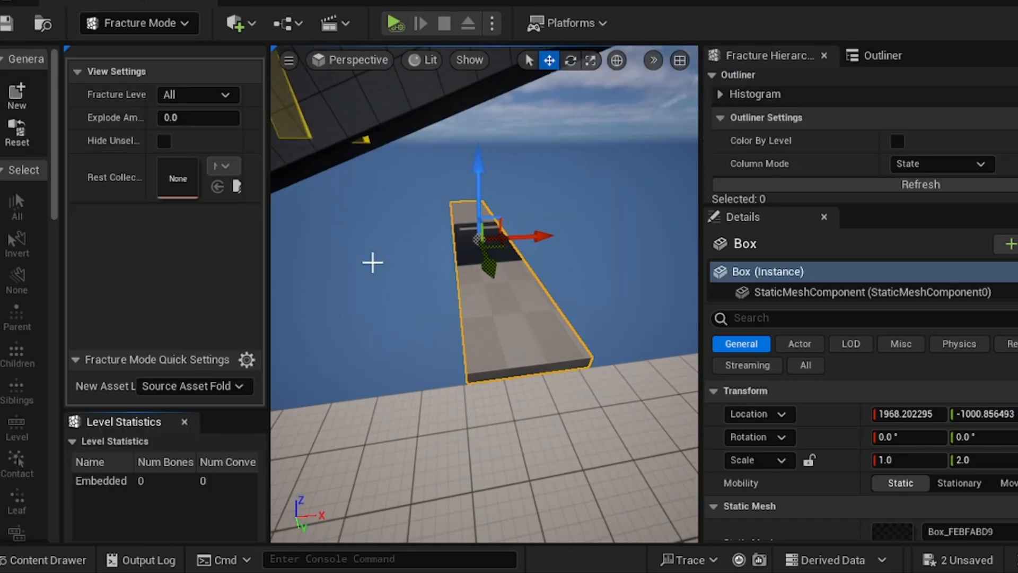
pyautogui.click(10, 99)
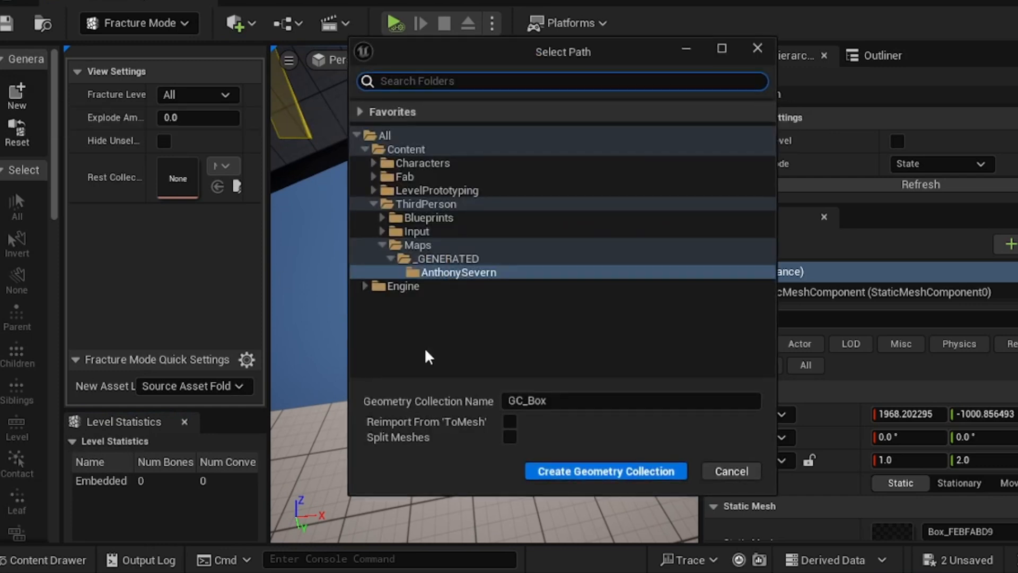
pyautogui.click(382, 217)
pyautogui.click(451, 245)
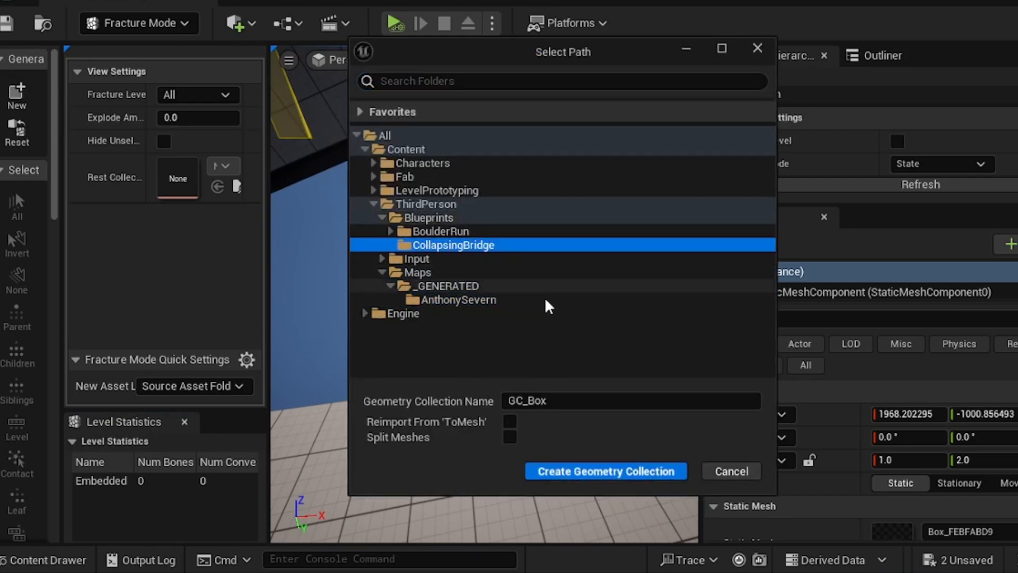
pyautogui.click(595, 470)
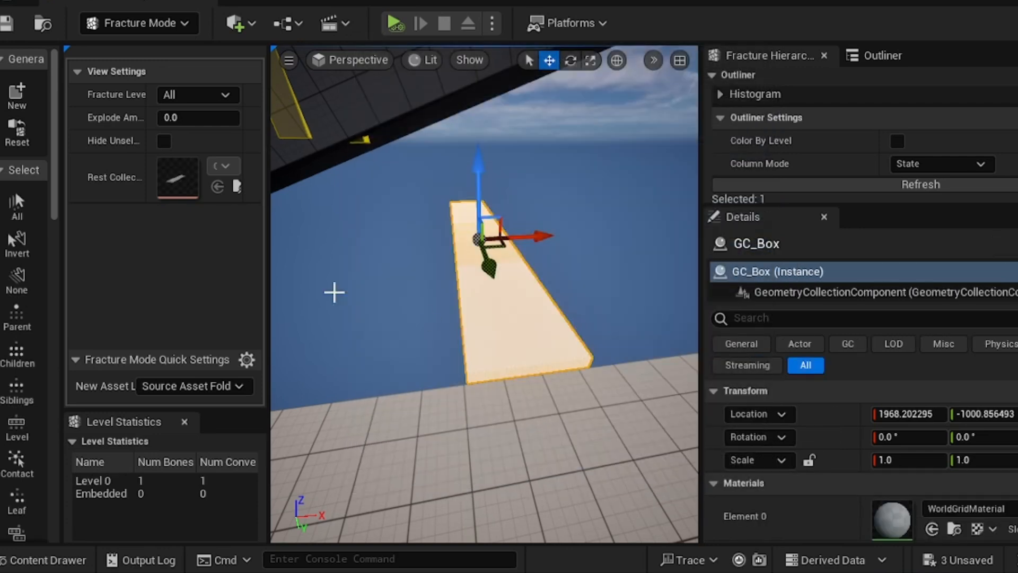
# - Start a Uniform Voronoi fracture on the GC_Box bridge and set the maximum Voronoi sites to 100
pyautogui.scroll(-5, 25, 237)
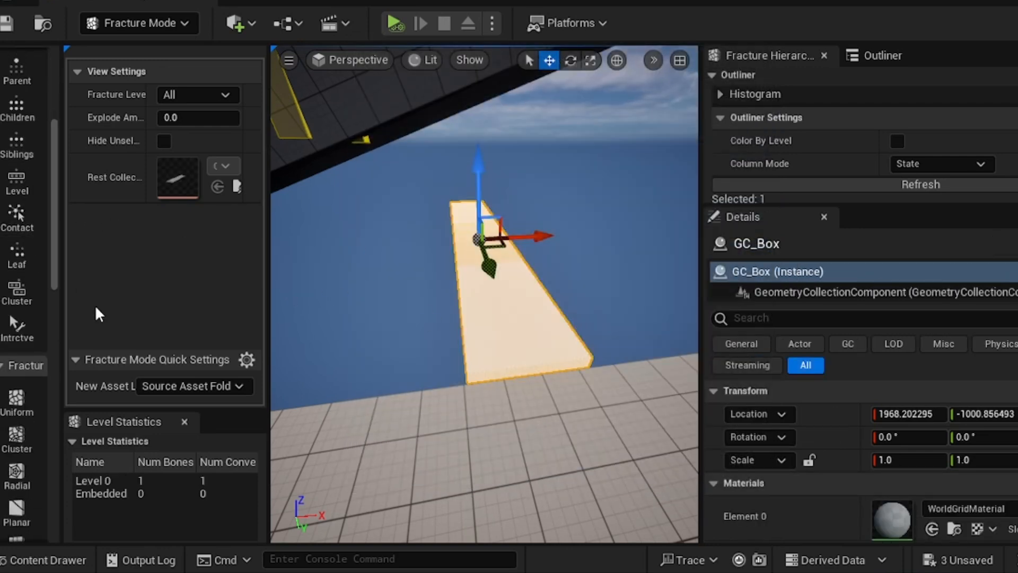
pyautogui.click(19, 401)
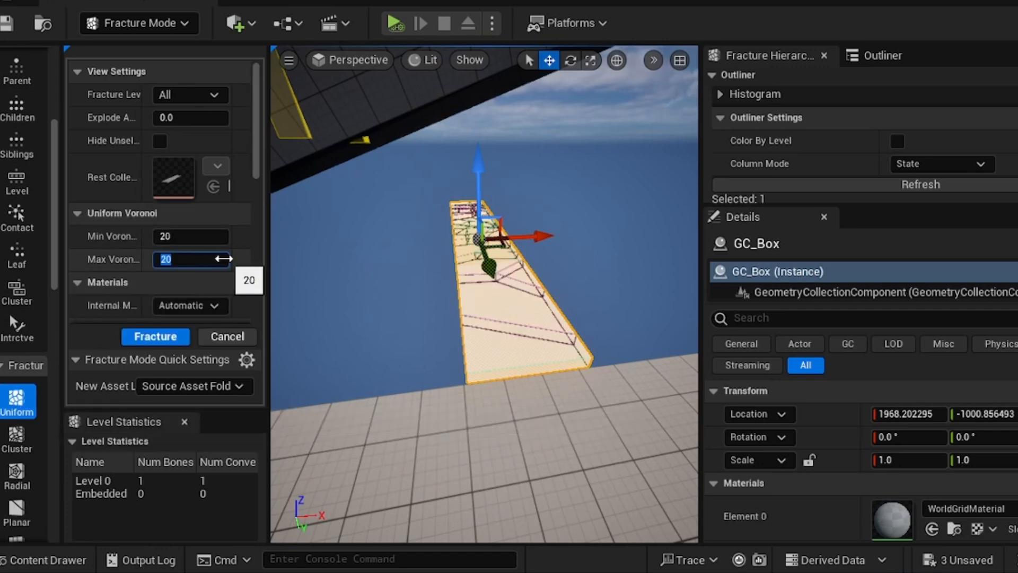
pyautogui.moveTo(493, 339); pyautogui.dragTo(475, 318, button='right')
pyautogui.click(179, 259)
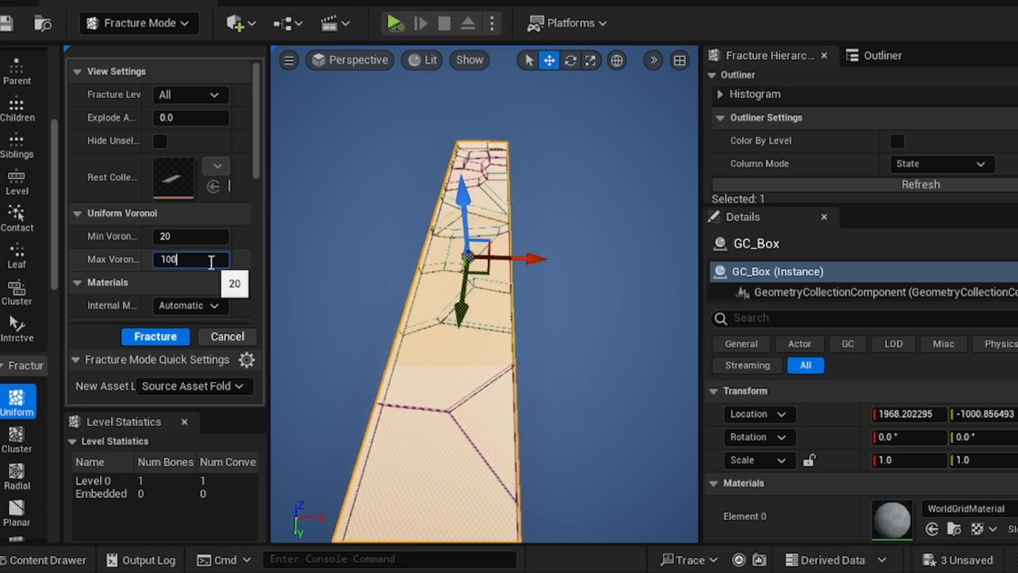
pyautogui.write('100')
pyautogui.press('Return')
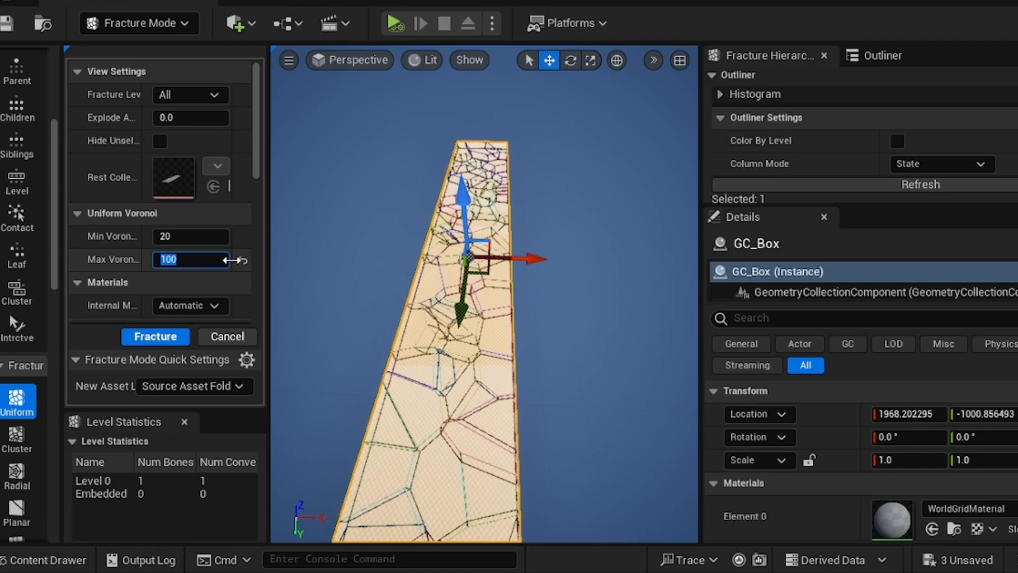
# - Try maximum Voronoi site counts of 200, 201 and 300 on the bridge's fracture preview
pyautogui.write('200')
pyautogui.press('Return')
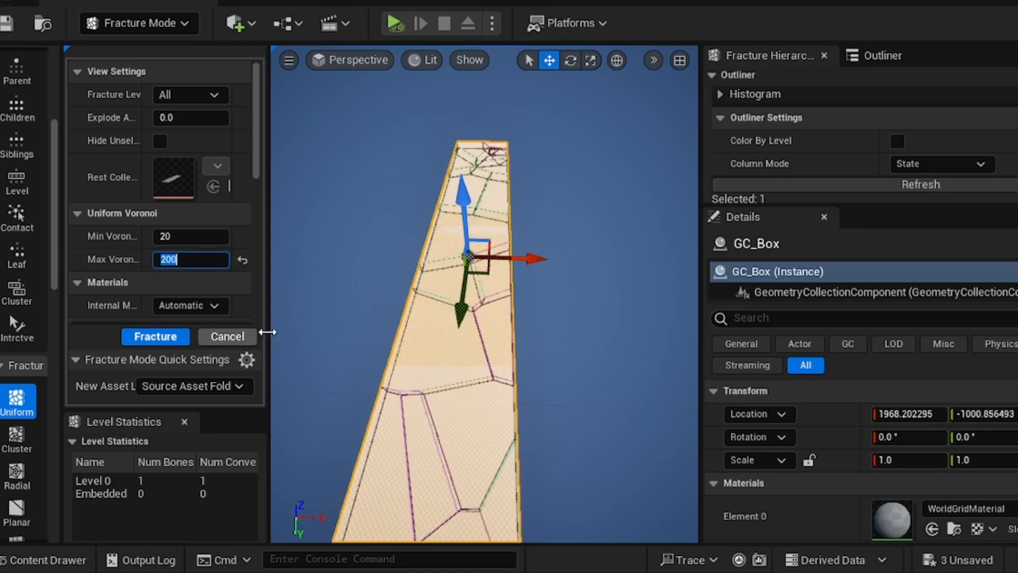
pyautogui.scroll(-5, 455, 451)
pyautogui.scroll(3, 318, 360)
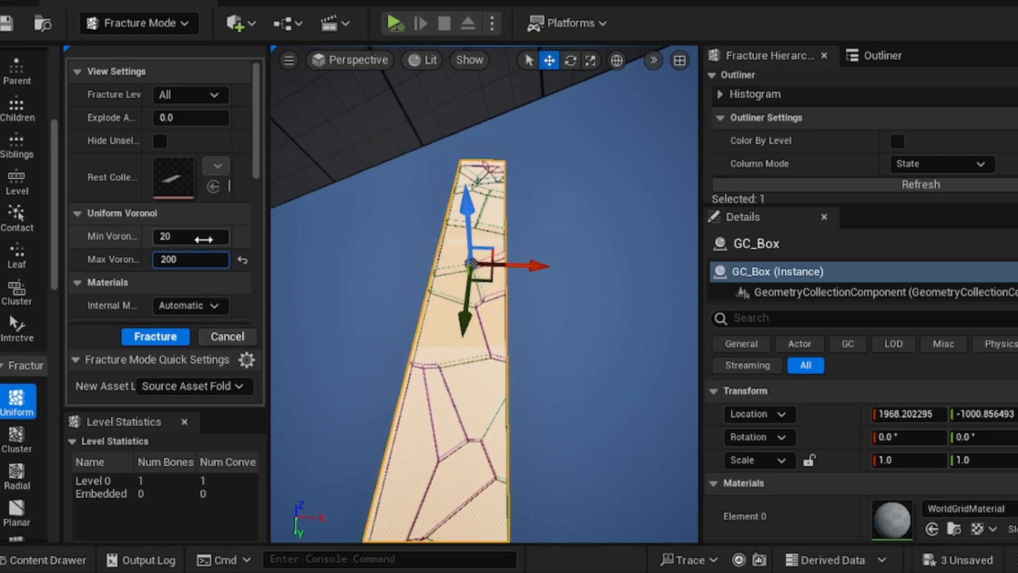
pyautogui.click(200, 263)
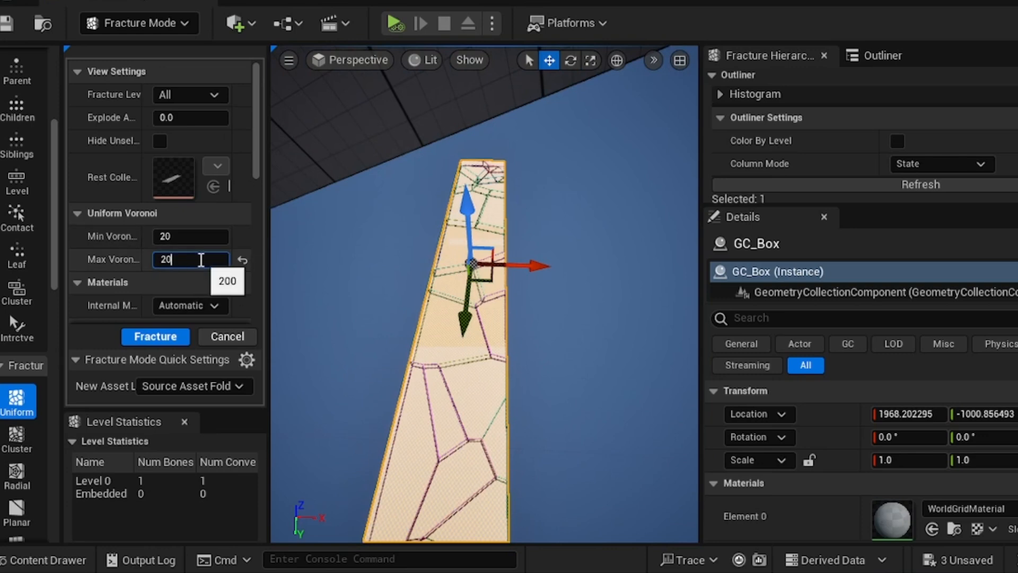
pyautogui.press('Return')
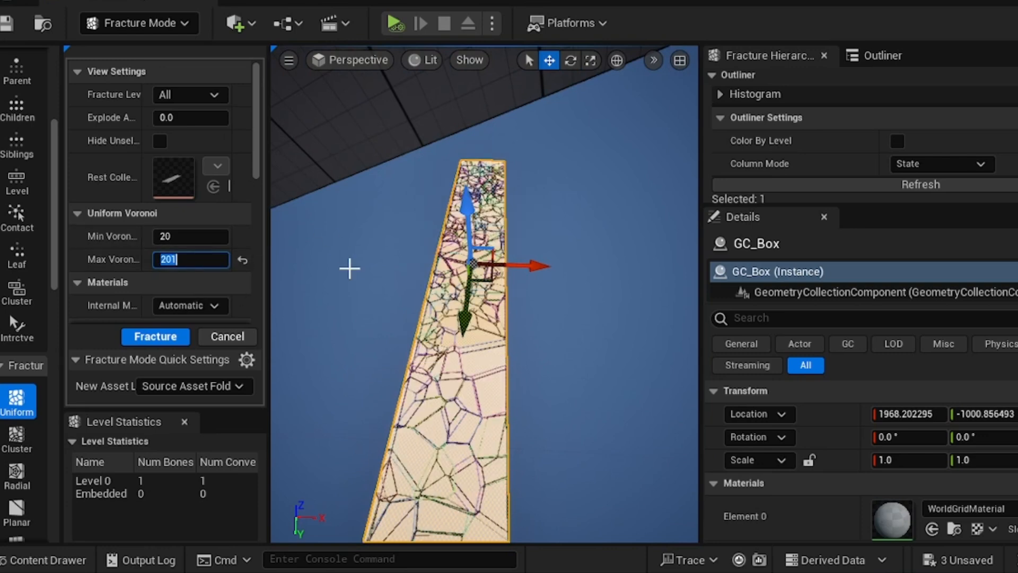
pyautogui.moveTo(199, 260); pyautogui.dragTo(135, 262)
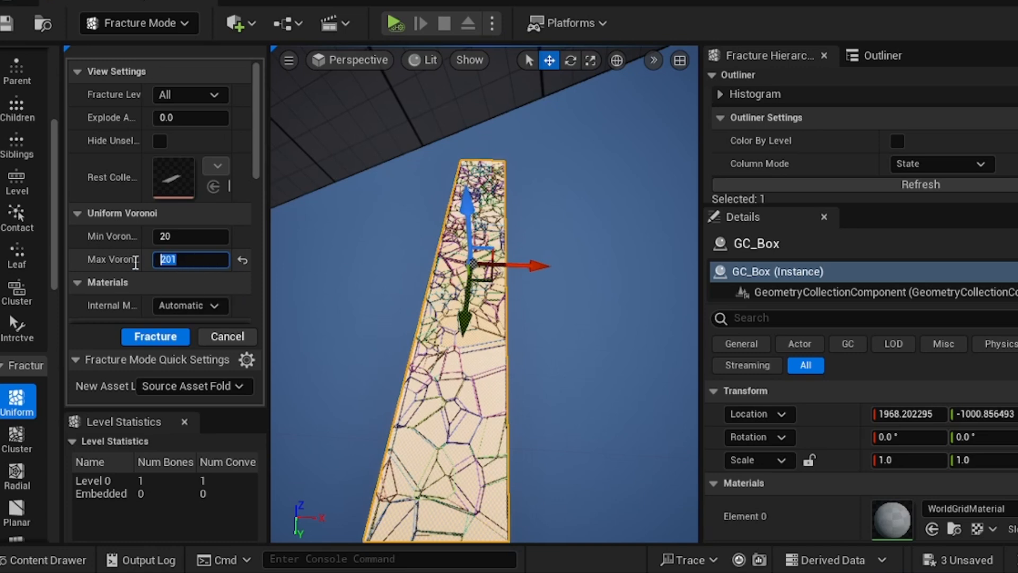
pyautogui.write('300')
pyautogui.press('Return')
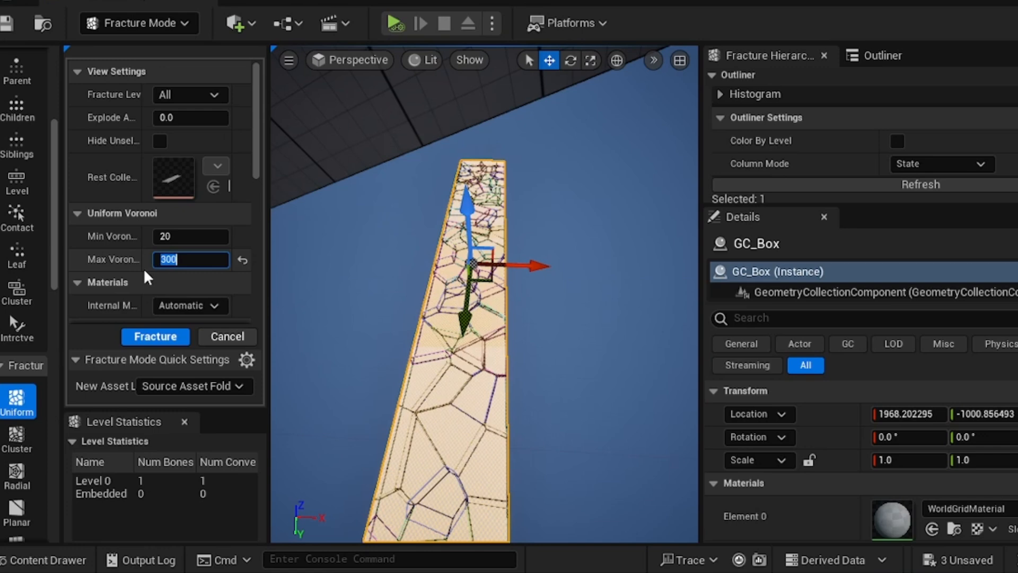
# - Set the maximum Voronoi sites to 400 and fracture the GC_Box bridge
pyautogui.write('400')
pyautogui.press('Return')
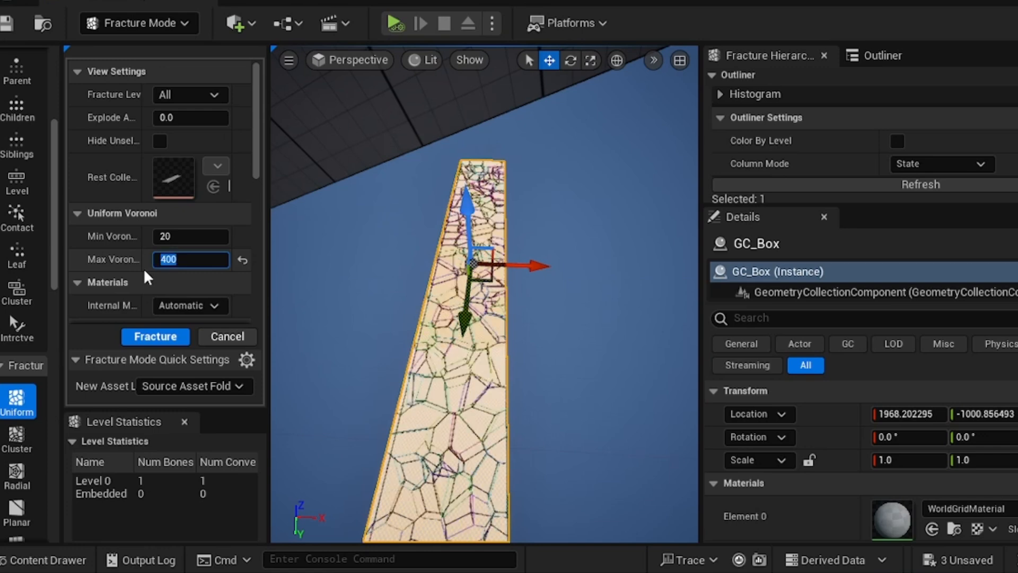
pyautogui.moveTo(292, 263); pyautogui.dragTo(379, 374, button='right')
pyautogui.press('w')
pyautogui.press('a')
pyautogui.press('w')
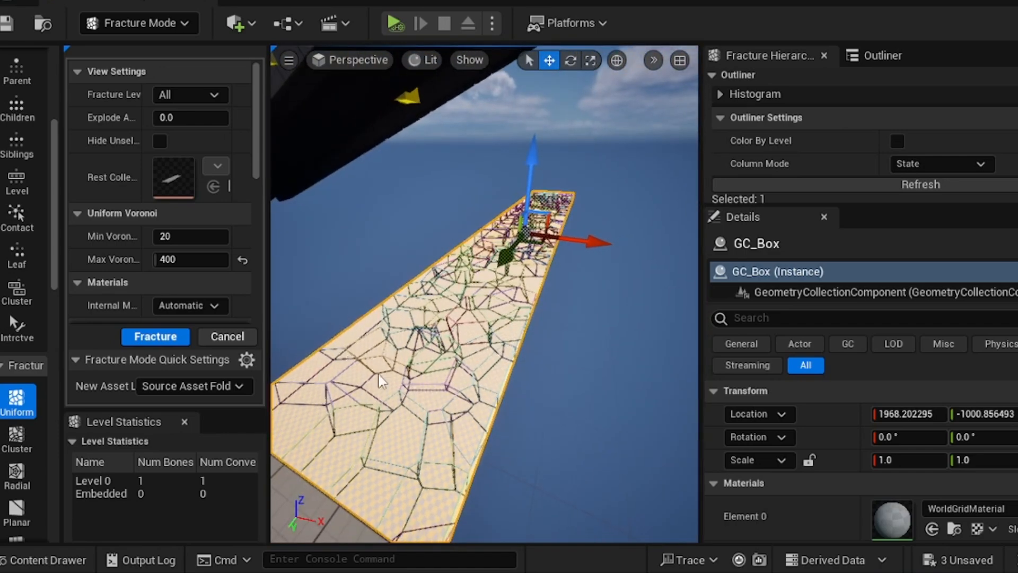
pyautogui.click(162, 339)
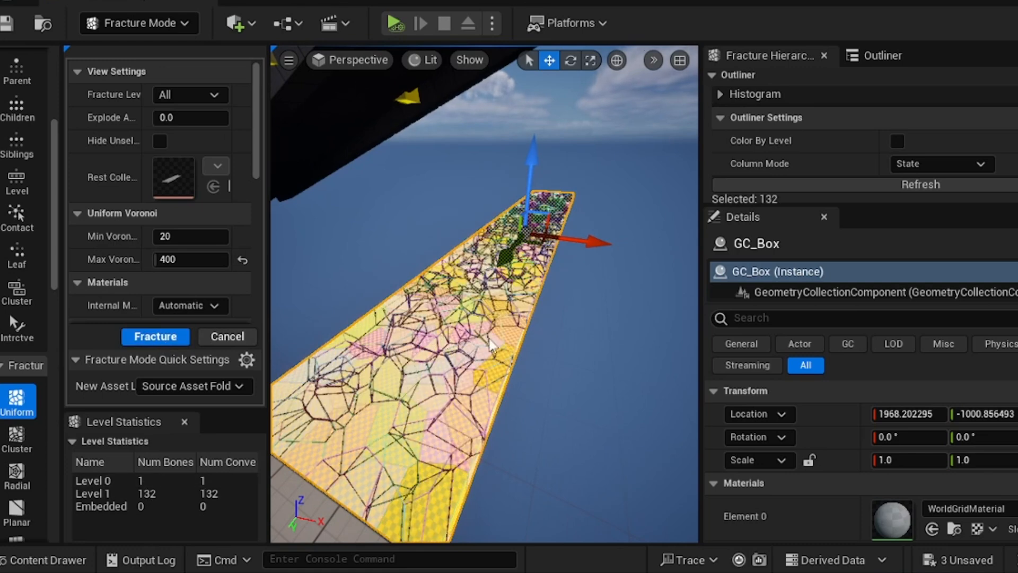
# - Return to Selection mode and turn off Show Bone Colors on the bridge's geometry collection component
pyautogui.moveTo(492, 345); pyautogui.dragTo(492, 286, button='right')
pyautogui.click(142, 24)
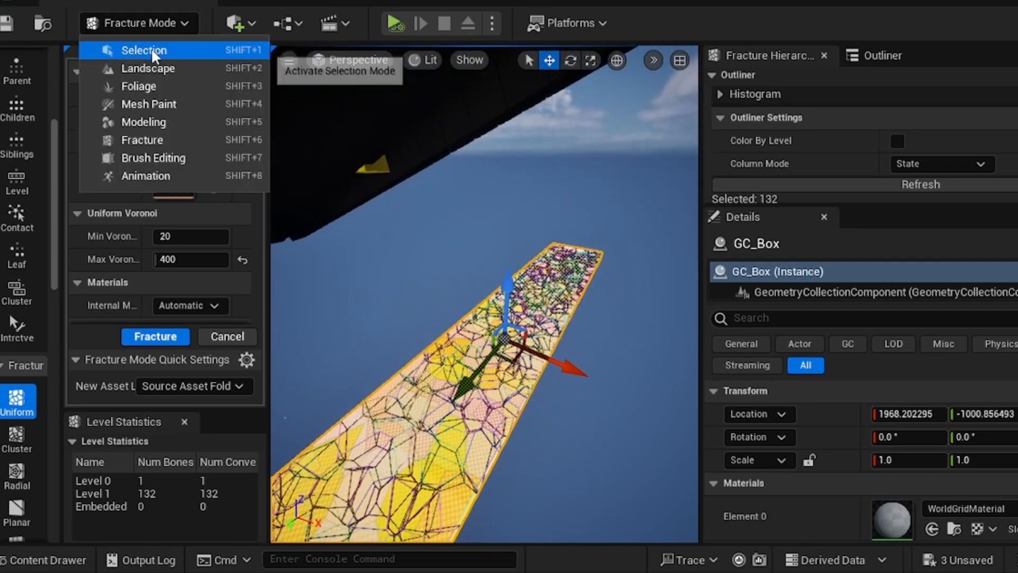
pyautogui.click(151, 50)
pyautogui.moveTo(447, 380); pyautogui.dragTo(478, 345, button='right')
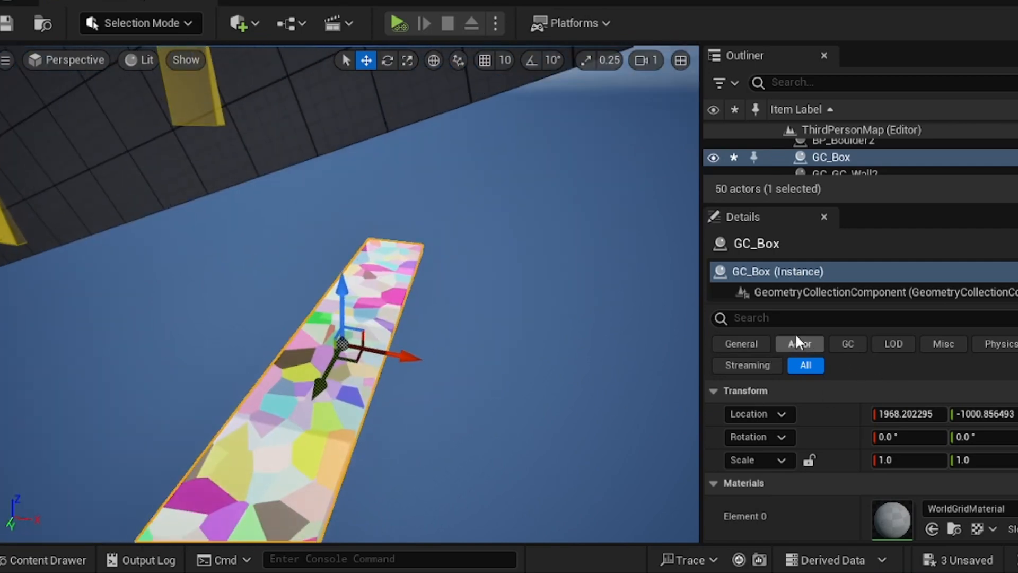
pyautogui.write('bone')
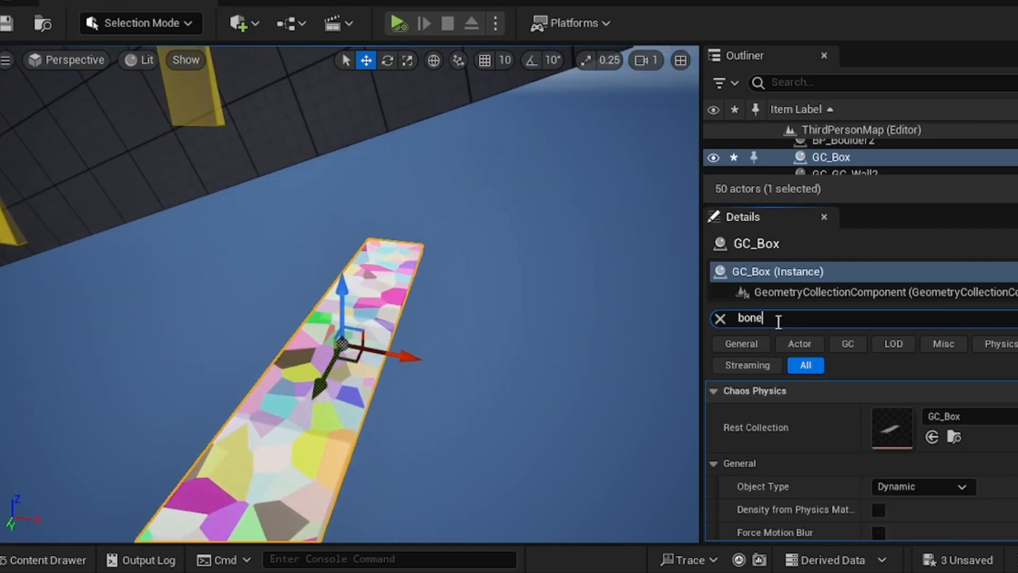
pyautogui.write('s')
pyautogui.click(779, 293)
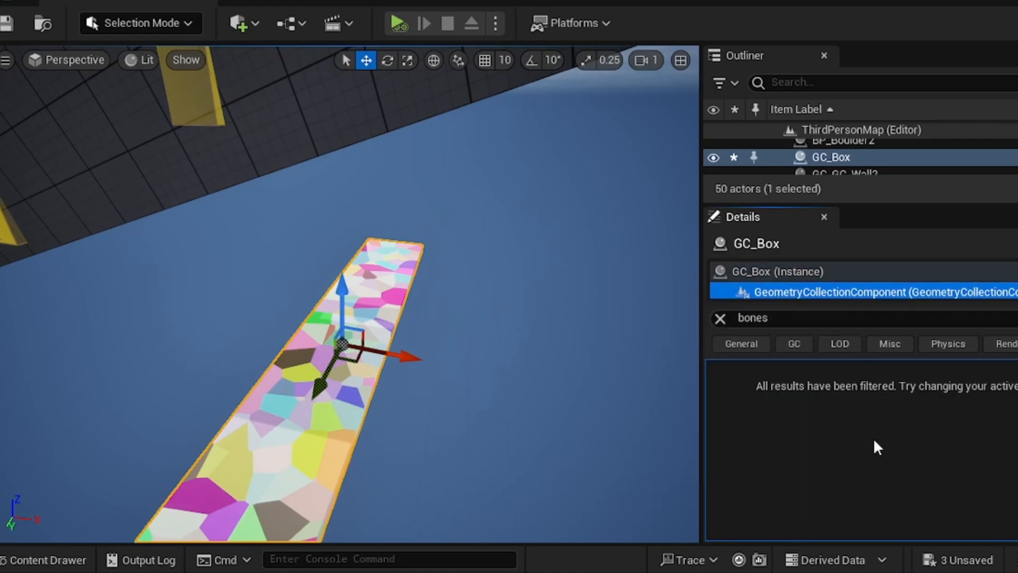
pyautogui.click(777, 317)
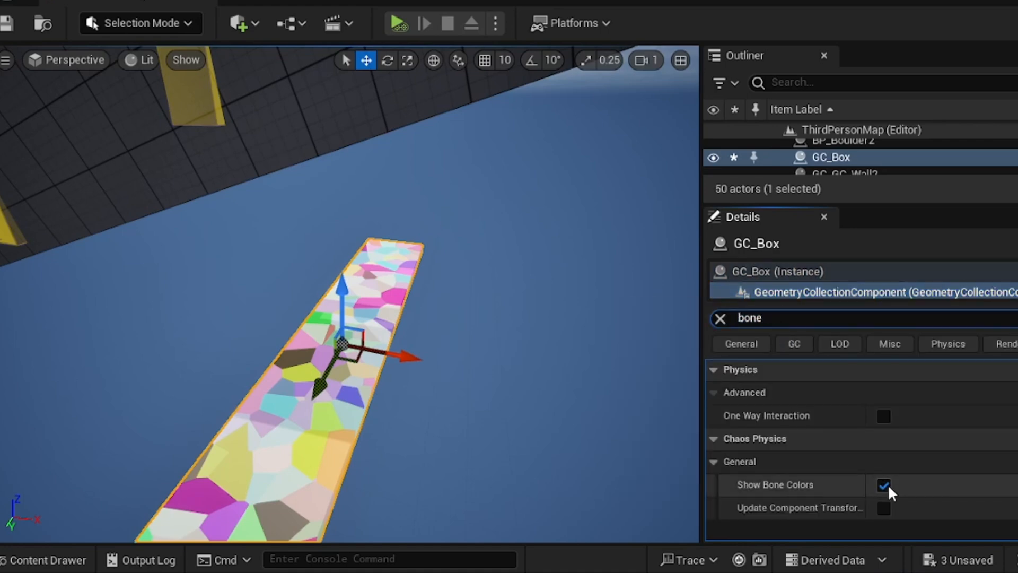
pyautogui.click(885, 485)
pyautogui.moveTo(386, 483); pyautogui.dragTo(426, 412, button='right')
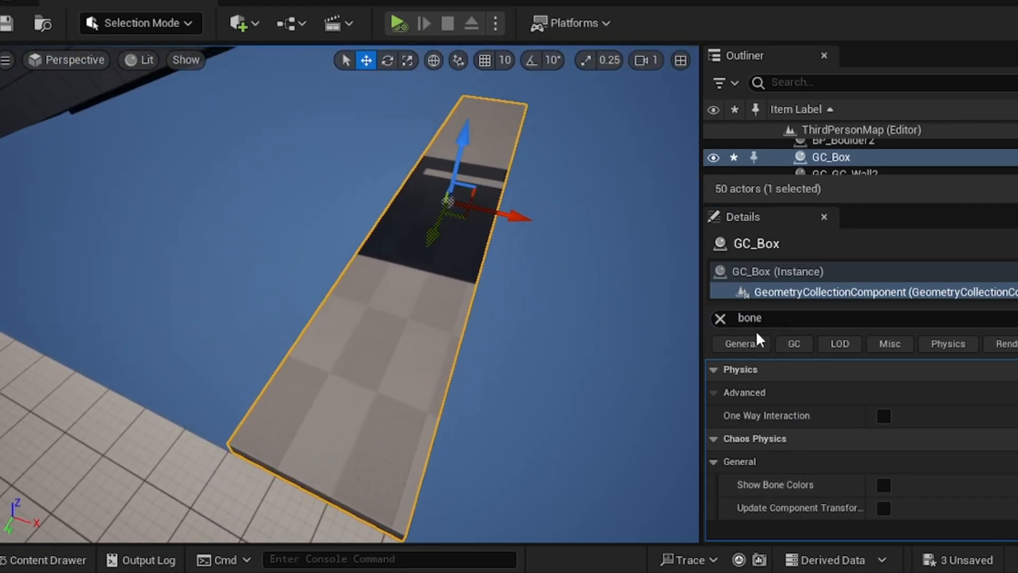
# - Convert the GC_Box actor into a blueprint subclass named GC_Box_Blueprint in the CollapsingBridge folder
pyautogui.click(720, 319)
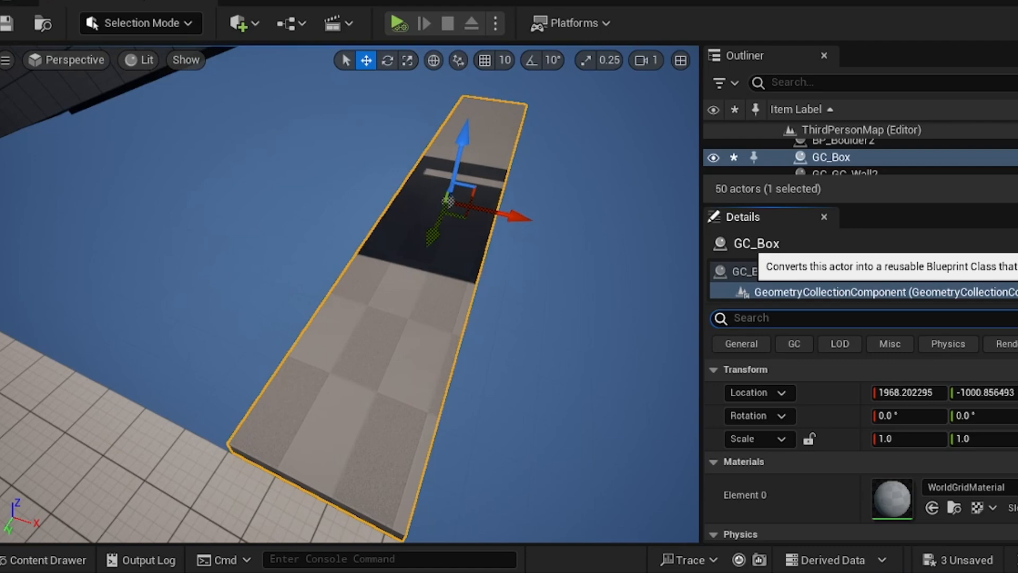
pyautogui.click(1017, 244)
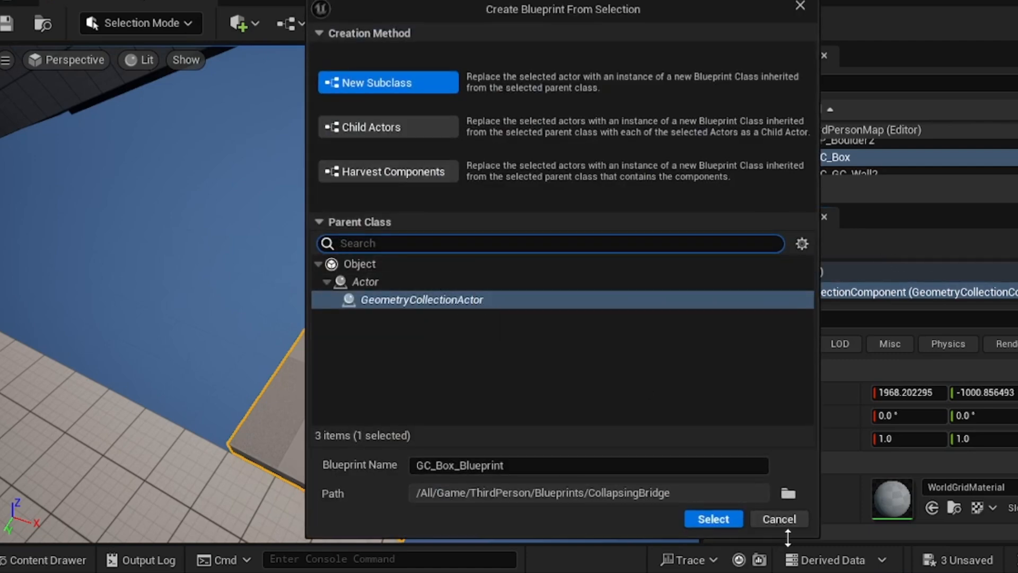
pyautogui.click(714, 518)
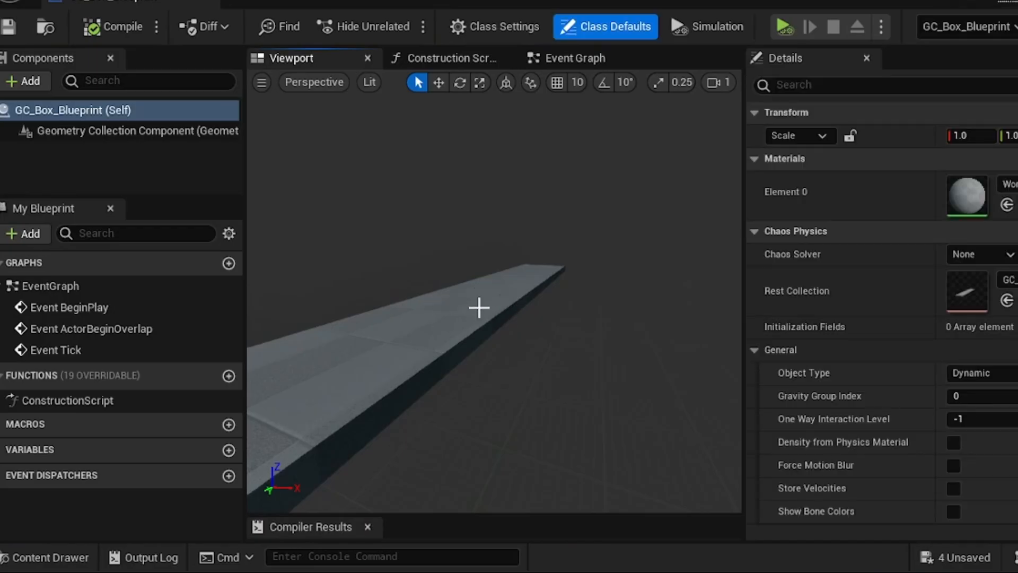
# - Assign the brick material instance MI_semlcibb to Element 0 of the blueprint's geometry collection component
pyautogui.scroll(-2, 479, 309)
pyautogui.scroll(-4, 435, 324)
pyautogui.moveTo(436, 324); pyautogui.dragTo(398, 318, button='right')
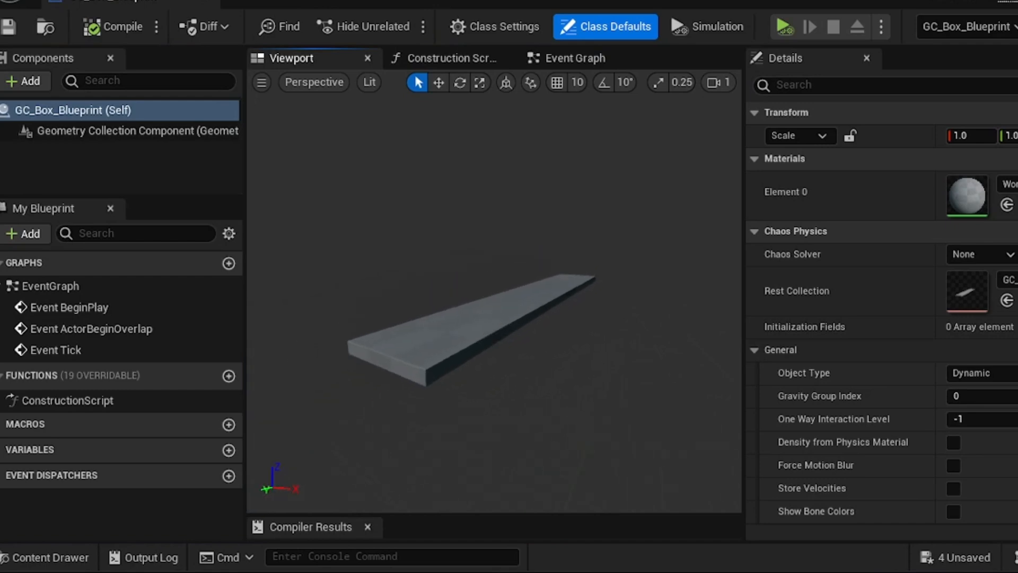
pyautogui.click(484, 318)
pyautogui.scroll(3, 546, 325)
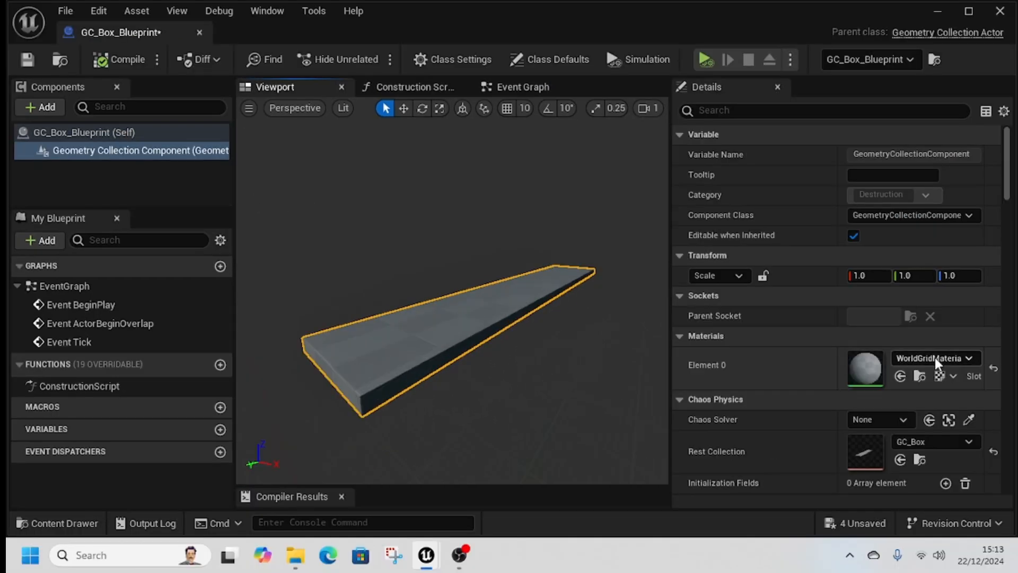
pyautogui.click(935, 357)
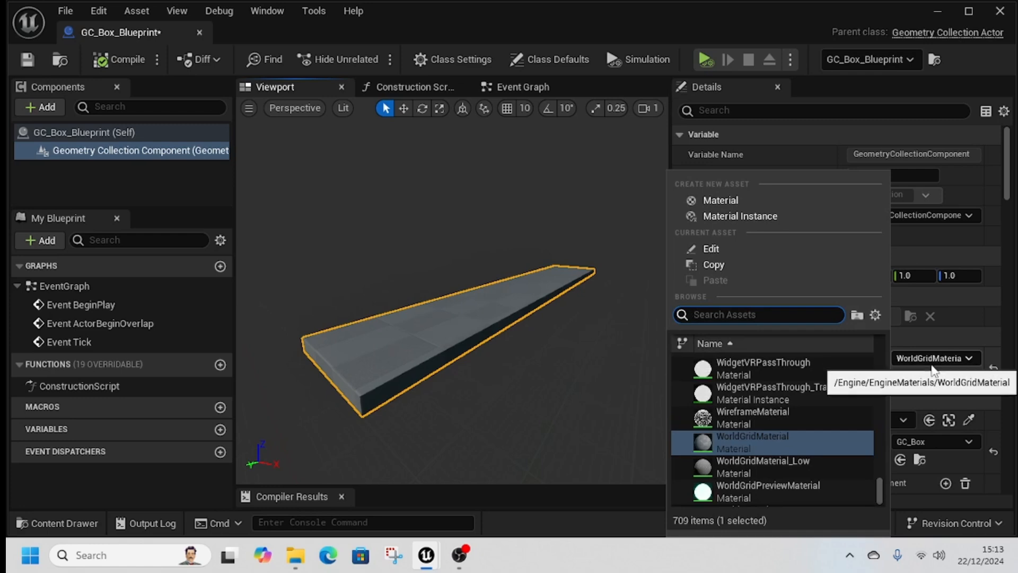
pyautogui.write('brick')
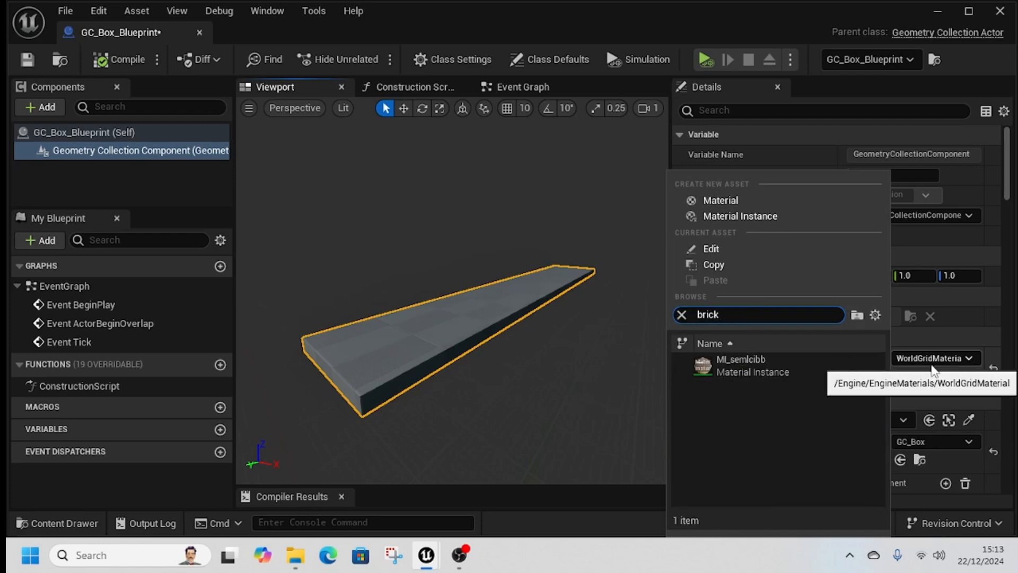
pyautogui.click(725, 361)
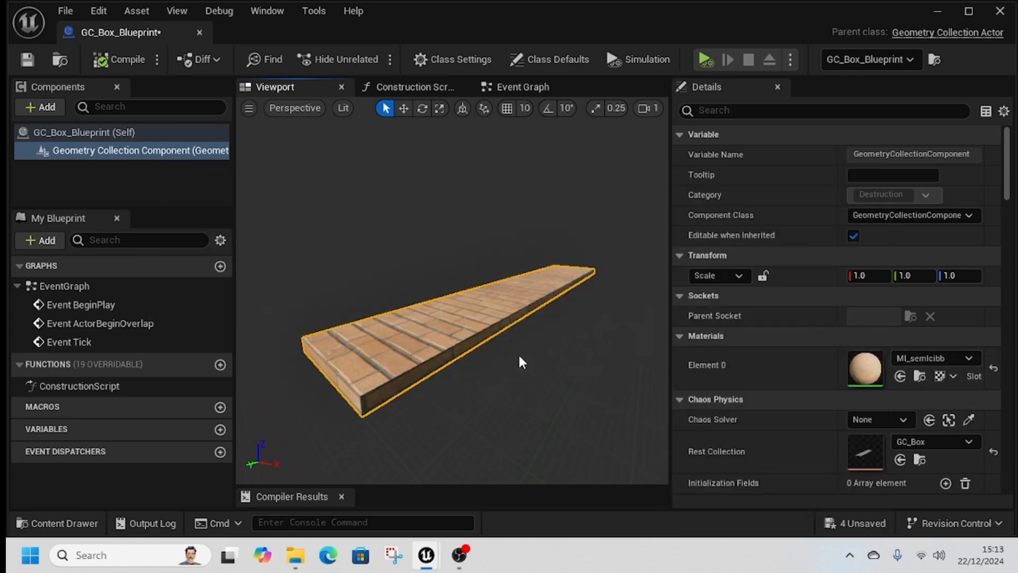
# - Add a Box Collision component under the geometry collection component, keeping the name Box
pyautogui.moveTo(523, 362)
pyautogui.mouseDown()
pyautogui.moveTo(523, 339)
pyautogui.moveTo(522, 362)
pyautogui.mouseUp()
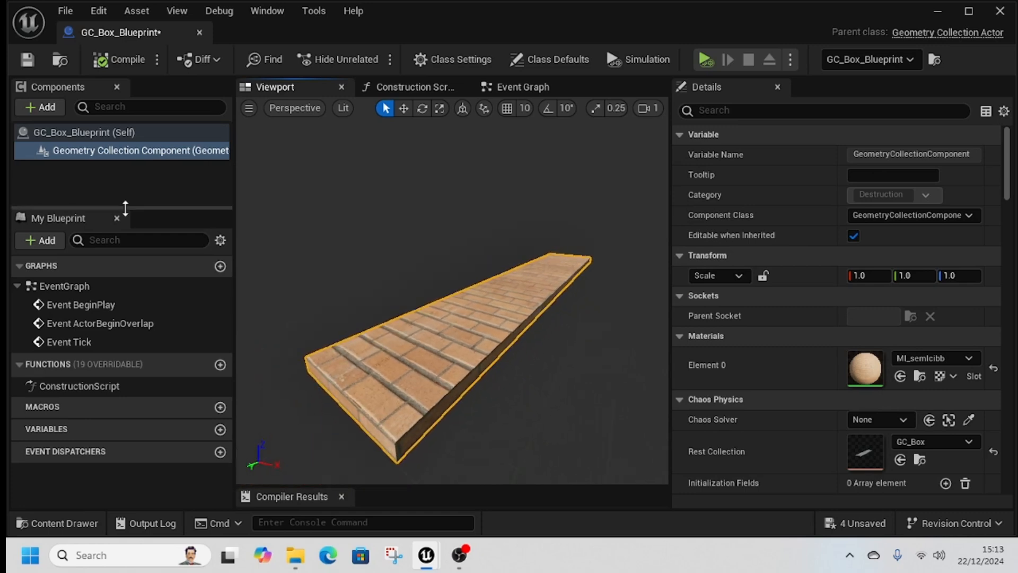
pyautogui.click(57, 107)
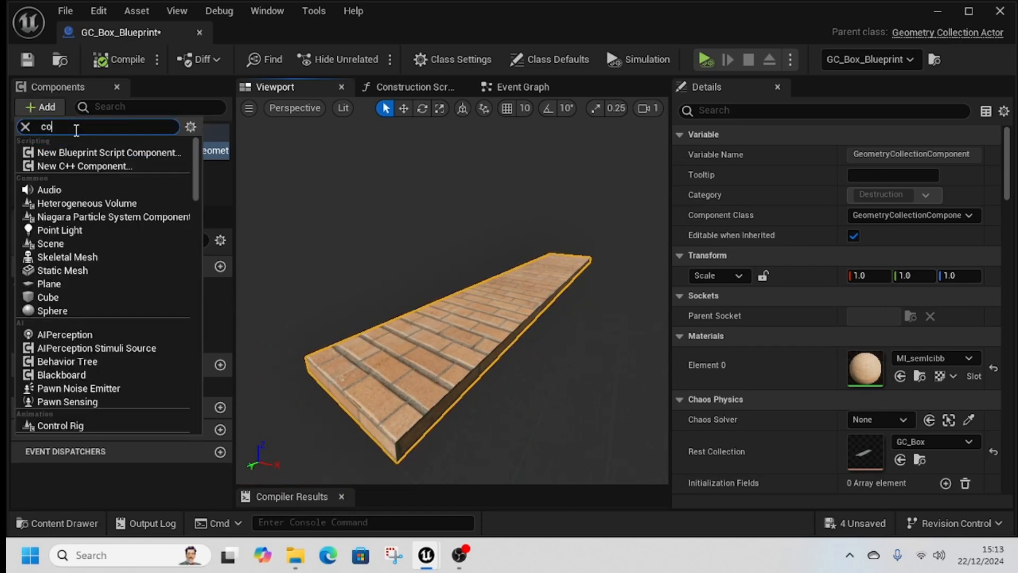
pyautogui.write('collis')
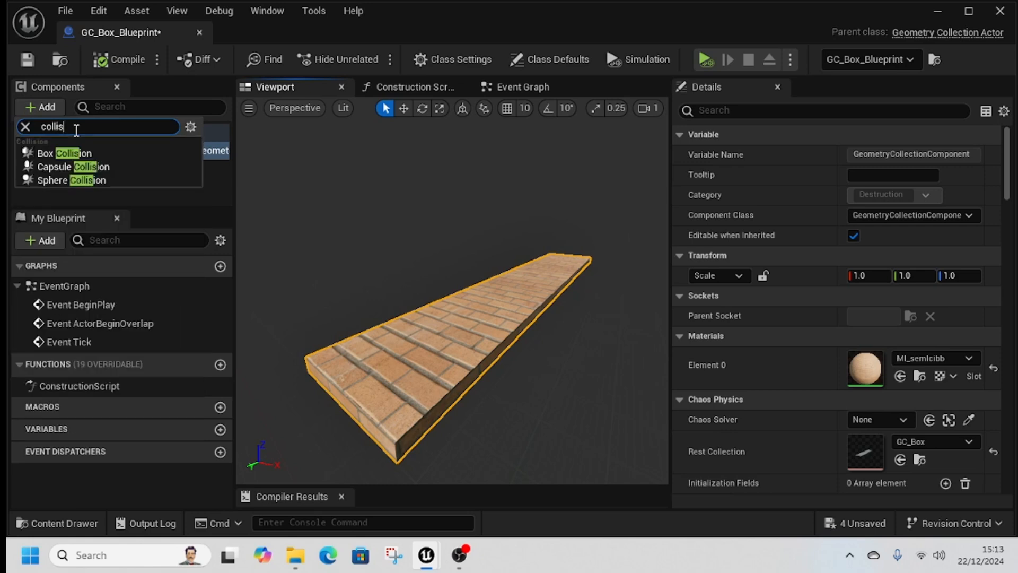
pyautogui.click(58, 153)
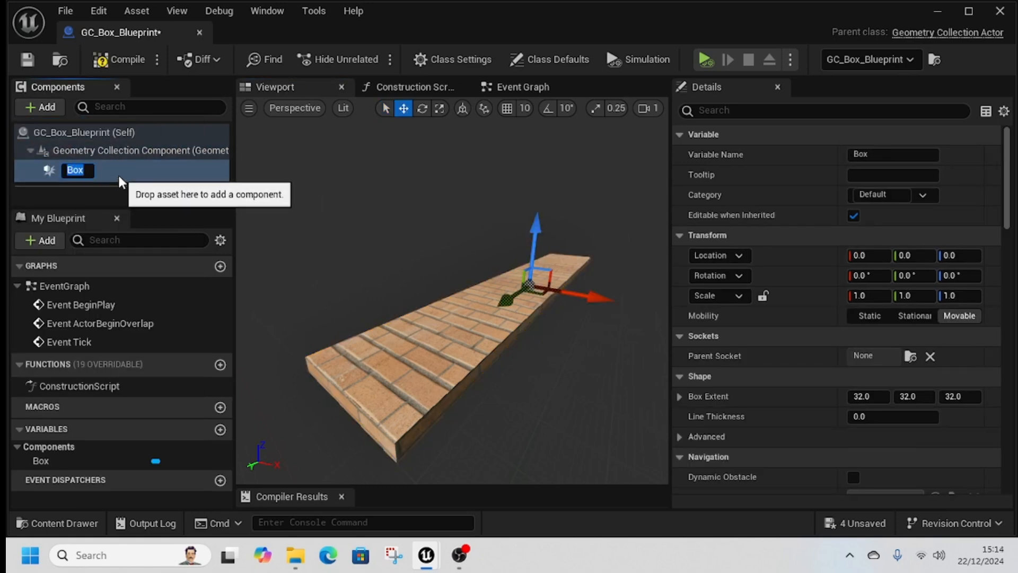
pyautogui.press('Return')
# - Enlarge the collision box's extents to about 185 × 58 × 229 and move it to about Y 189, Z 286 above the bridge
pyautogui.moveTo(865, 396); pyautogui.dragTo(912, 396)
pyautogui.moveTo(531, 246); pyautogui.dragTo(533, 220)
pyautogui.moveTo(911, 396); pyautogui.dragTo(949, 396)
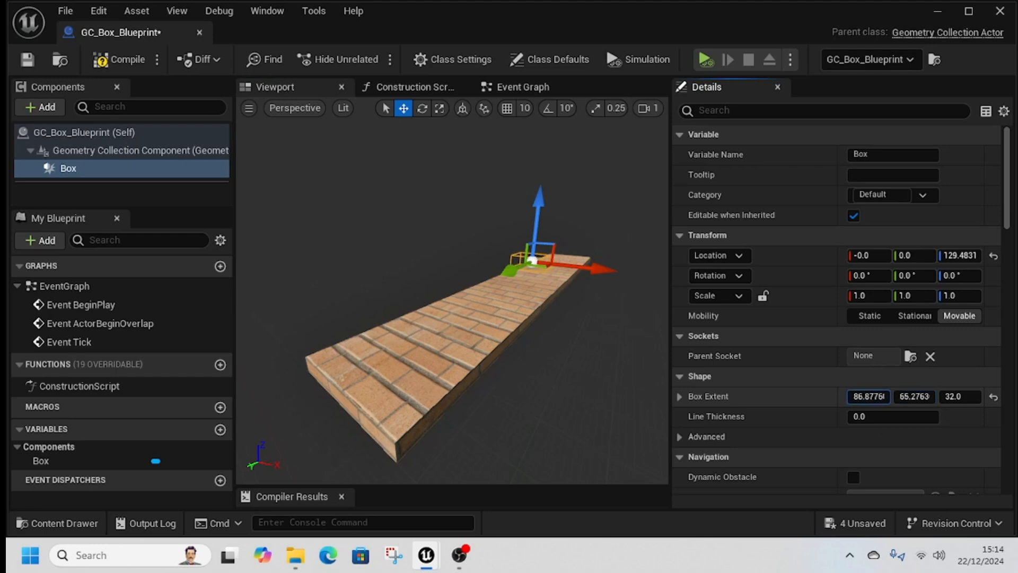
pyautogui.moveTo(951, 397); pyautogui.dragTo(997, 397)
pyautogui.moveTo(539, 219); pyautogui.dragTo(536, 187)
pyautogui.moveTo(514, 230); pyautogui.dragTo(493, 251)
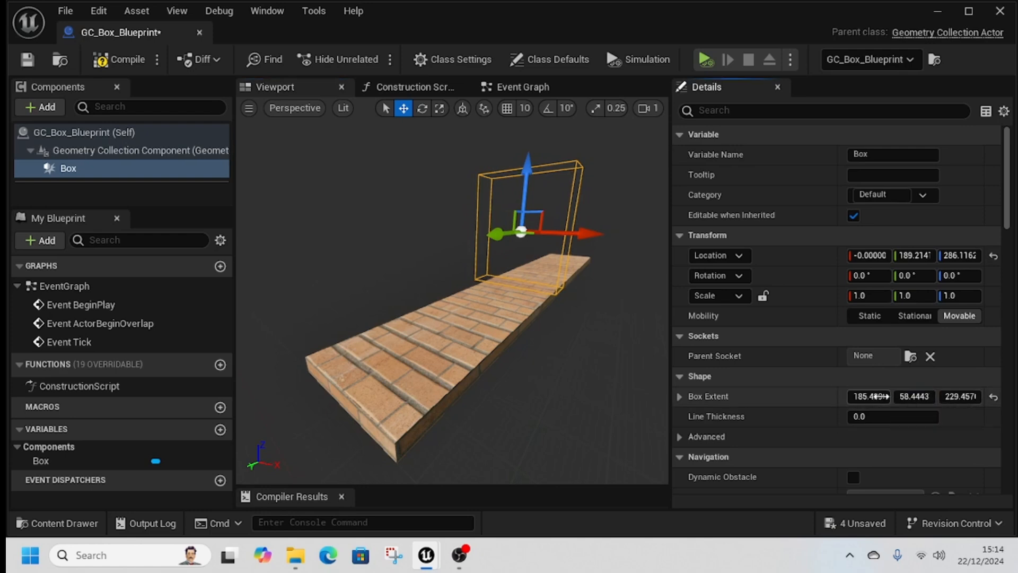
# - Reduce the collision box's X extent to about 146 and Z extent to about 177, and move it to about X 15, Z 230
pyautogui.moveTo(872, 396); pyautogui.dragTo(616, 305)
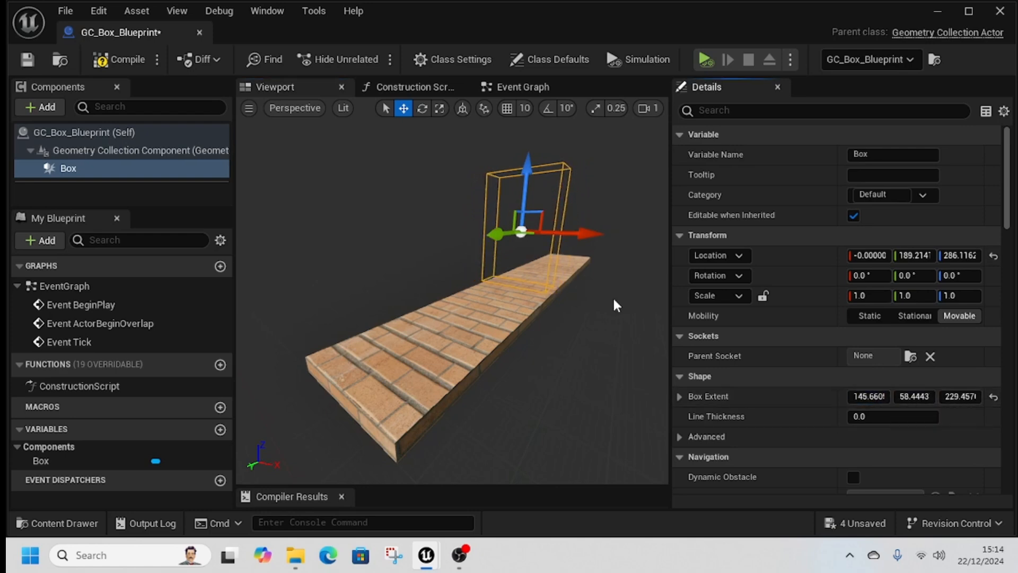
pyautogui.moveTo(561, 225); pyautogui.dragTo(568, 231)
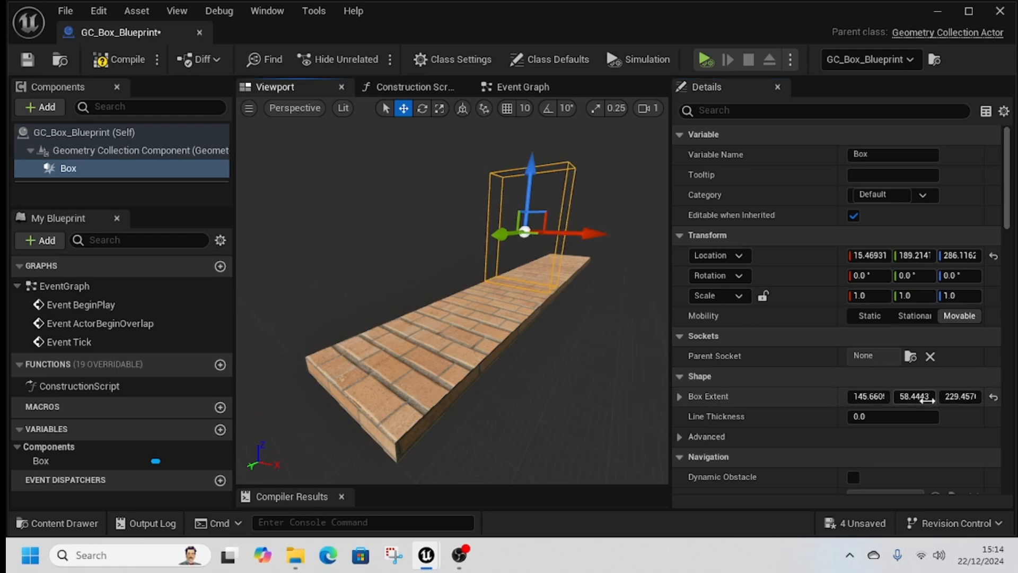
pyautogui.moveTo(962, 397); pyautogui.dragTo(915, 396)
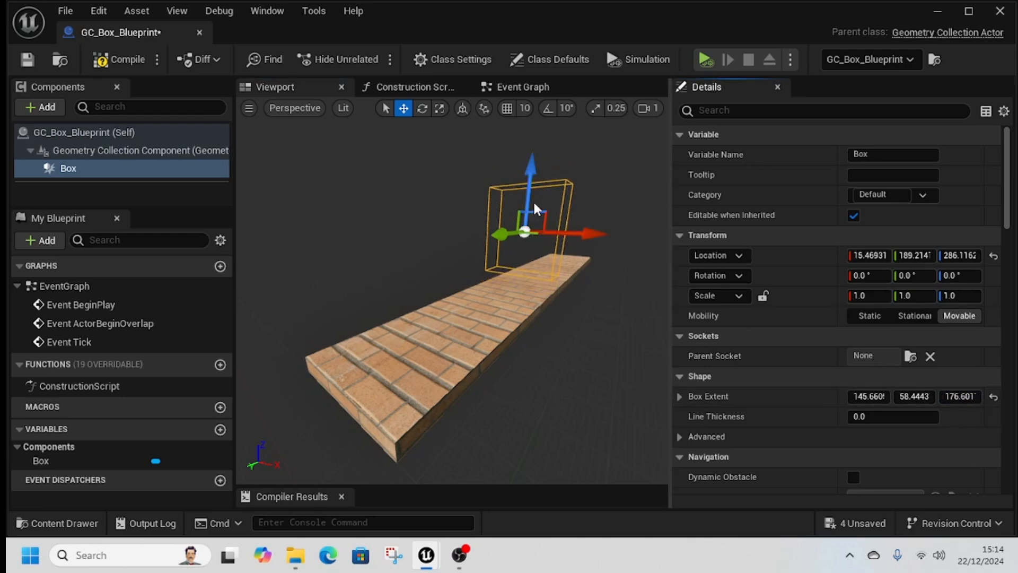
pyautogui.moveTo(532, 198); pyautogui.dragTo(537, 216)
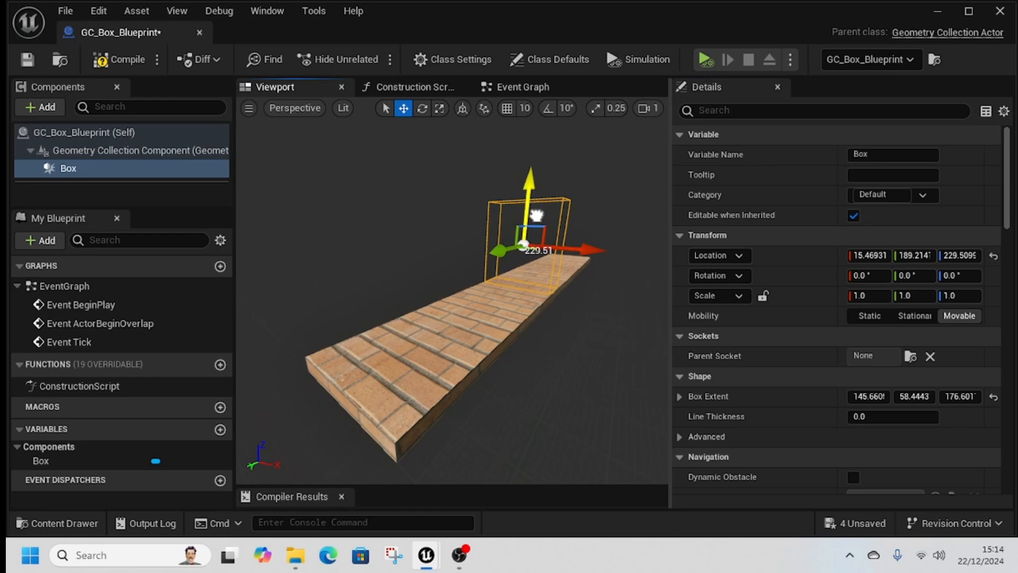
# - Add an Arrow component under the Box collision component, keeping the name Arrow
pyautogui.click(79, 170)
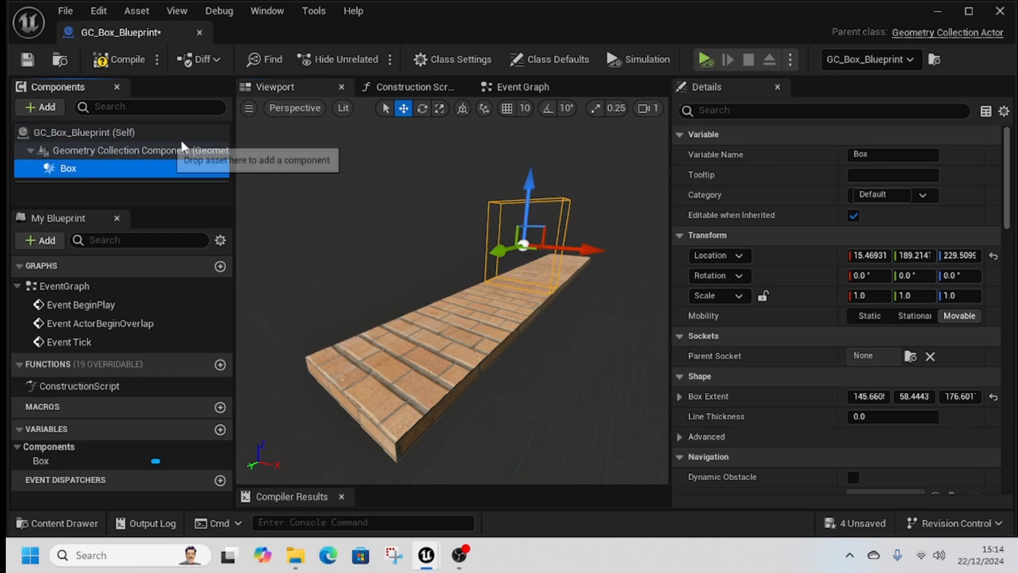
pyautogui.click(41, 107)
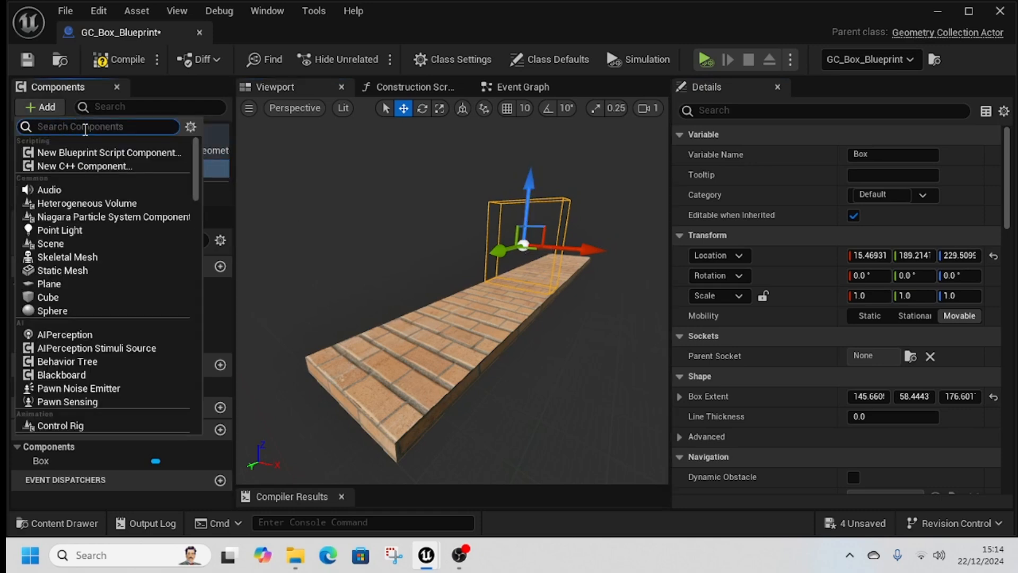
pyautogui.write('arrow')
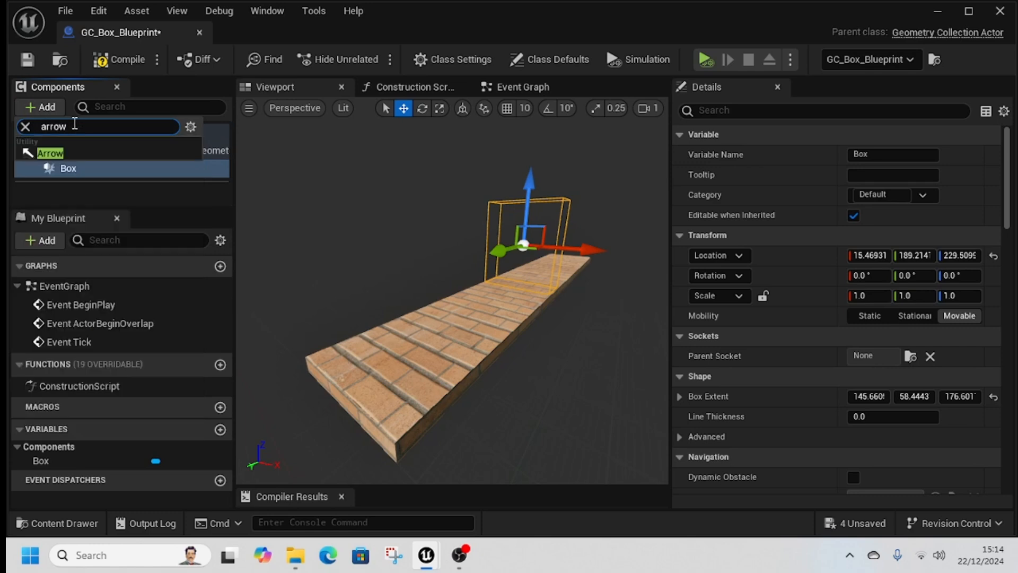
pyautogui.click(64, 153)
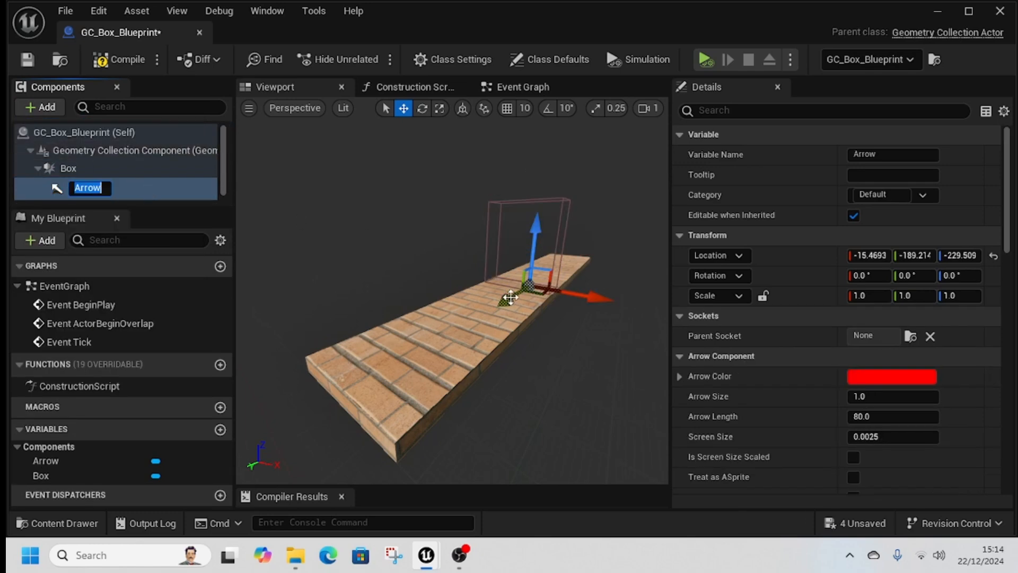
pyautogui.press('Return')
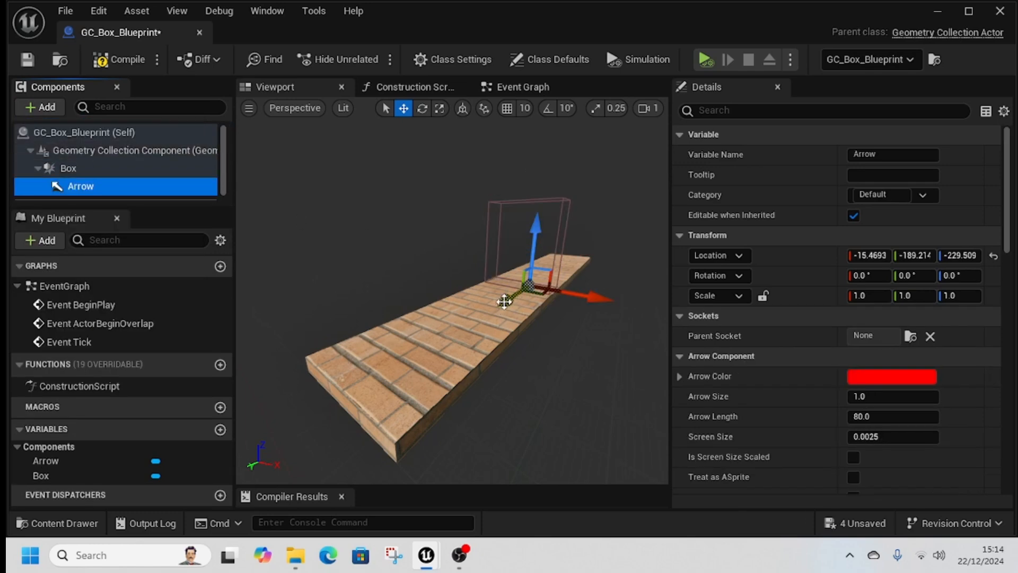
# - Move the arrow to about X -70, Y 656, Z -116, over the near end of the brick bridge
pyautogui.moveTo(504, 302); pyautogui.dragTo(373, 383)
pyautogui.moveTo(412, 353); pyautogui.dragTo(385, 286)
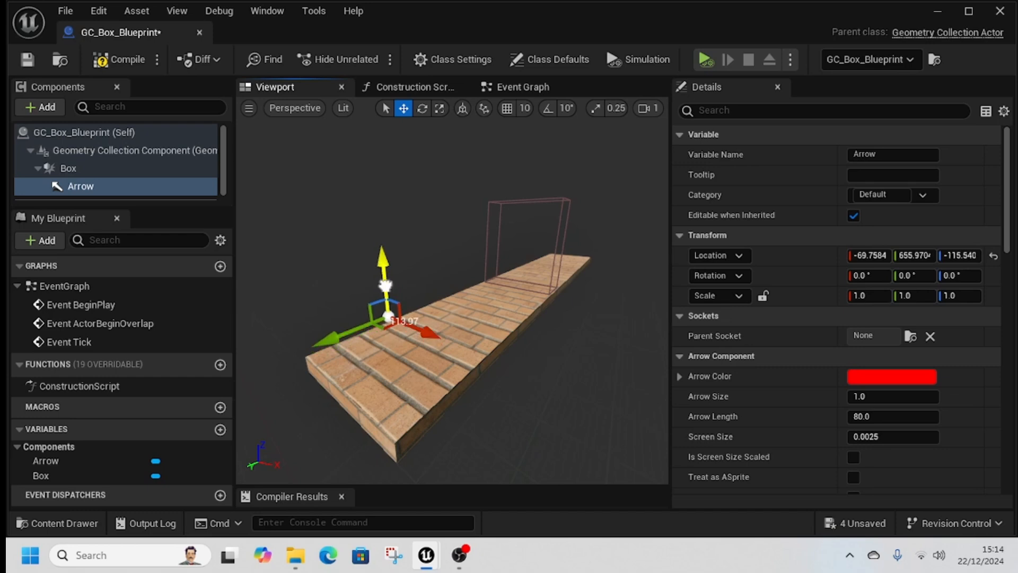
pyautogui.click(485, 332)
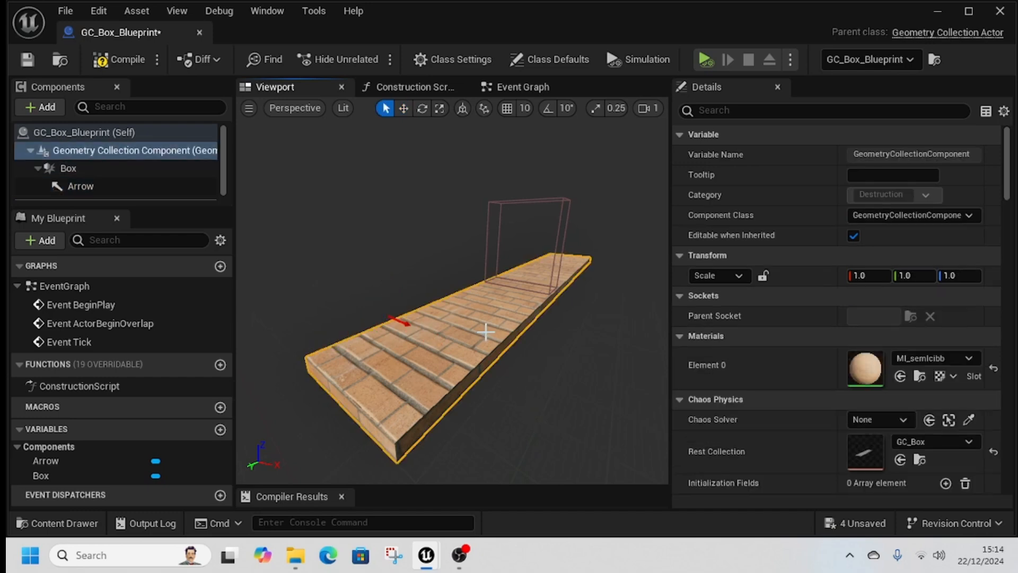
# - Add a Scene component under the Arrow component, keeping the name Scene
pyautogui.click(406, 324)
pyautogui.press('w')
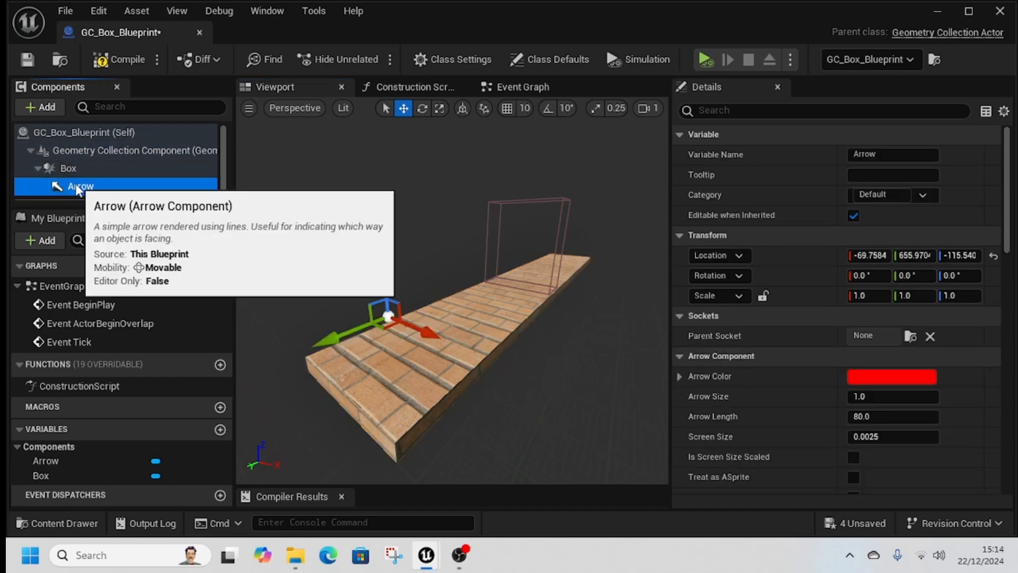
pyautogui.click(50, 107)
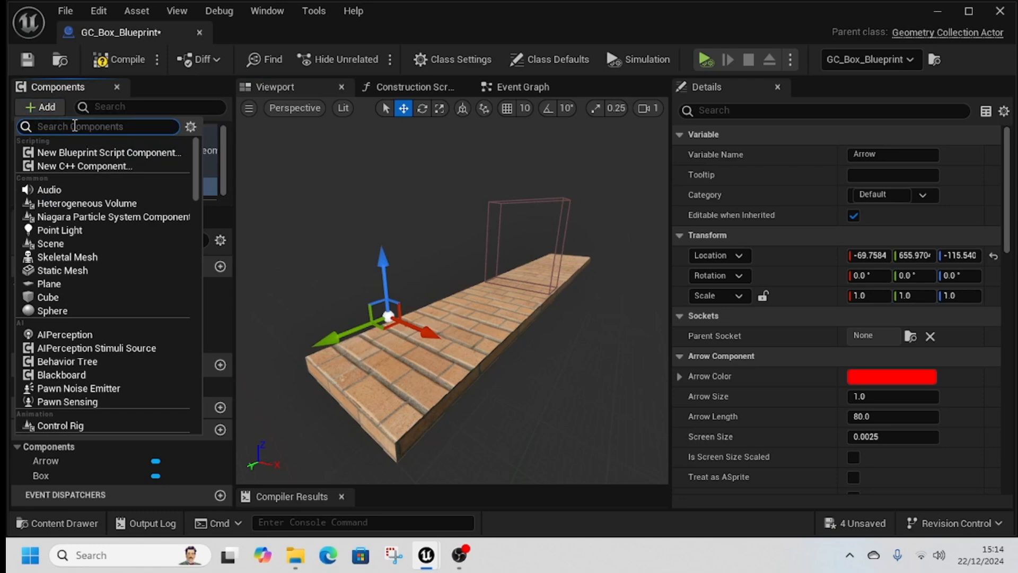
pyautogui.write('scene')
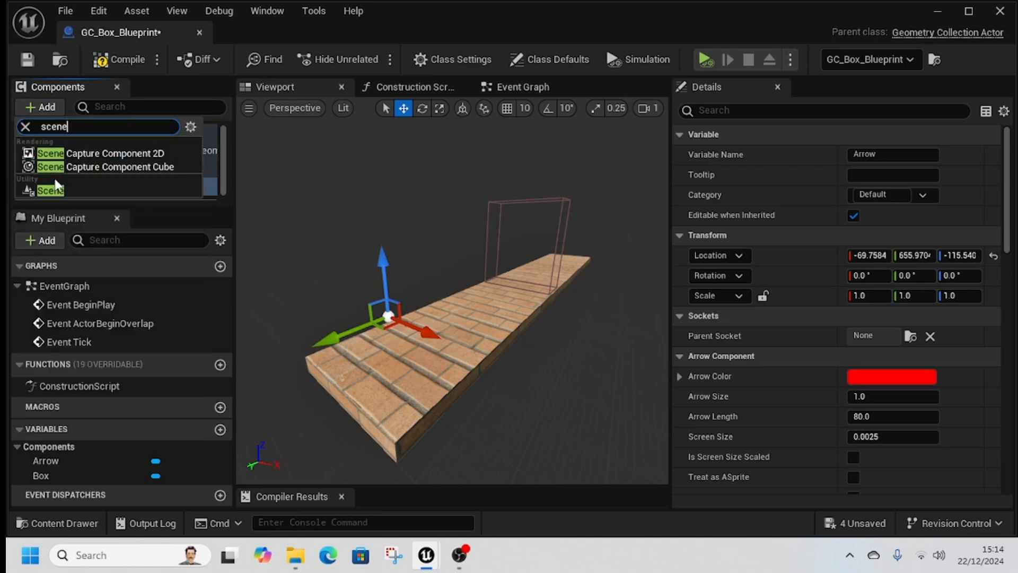
pyautogui.click(57, 187)
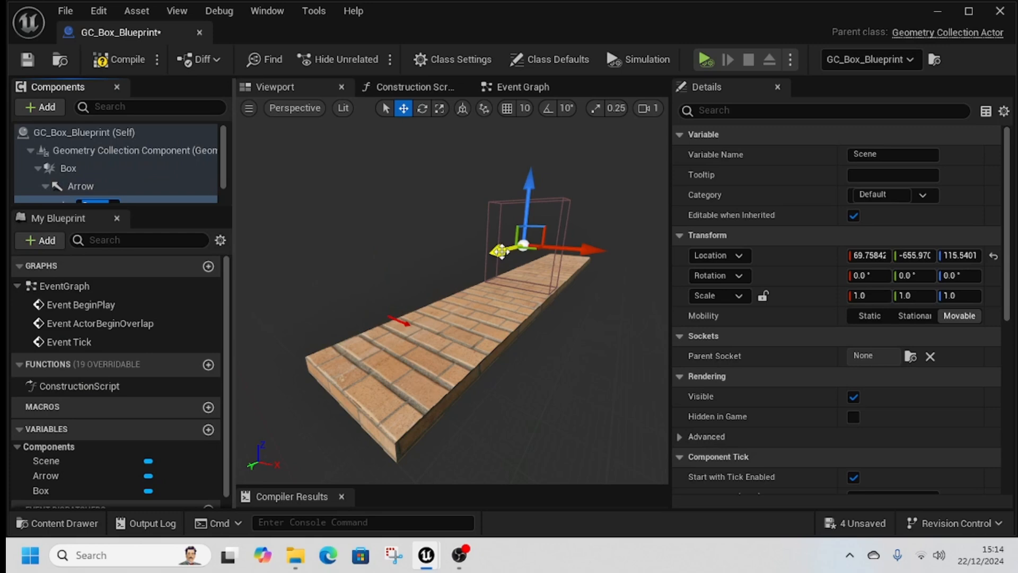
# - Move the Scene component to about X 70, Y 51, Z -82, at the near end of the bridge
pyautogui.moveTo(500, 250); pyautogui.dragTo(266, 352)
pyautogui.moveTo(375, 242); pyautogui.dragTo(412, 342)
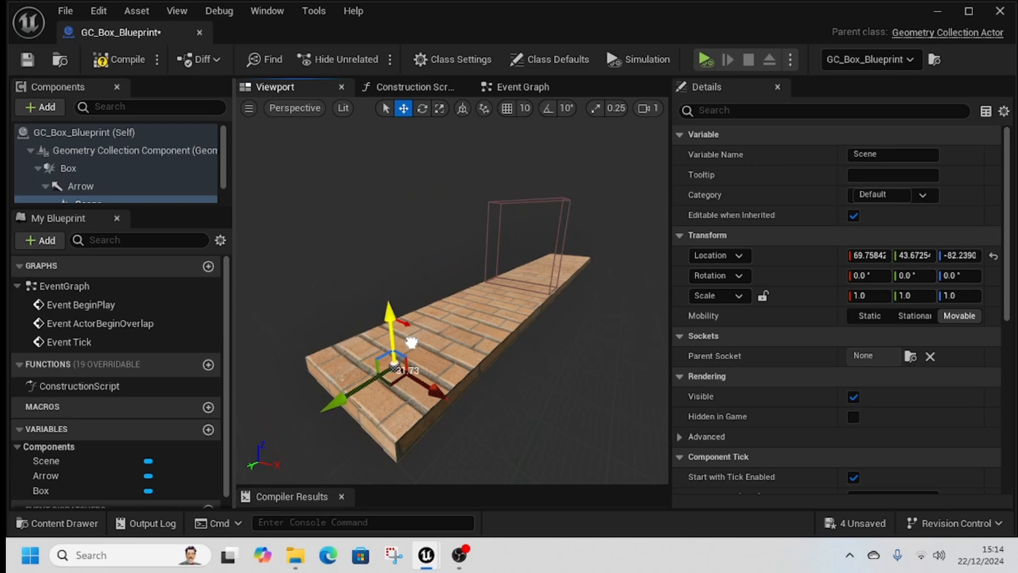
pyautogui.click(95, 201)
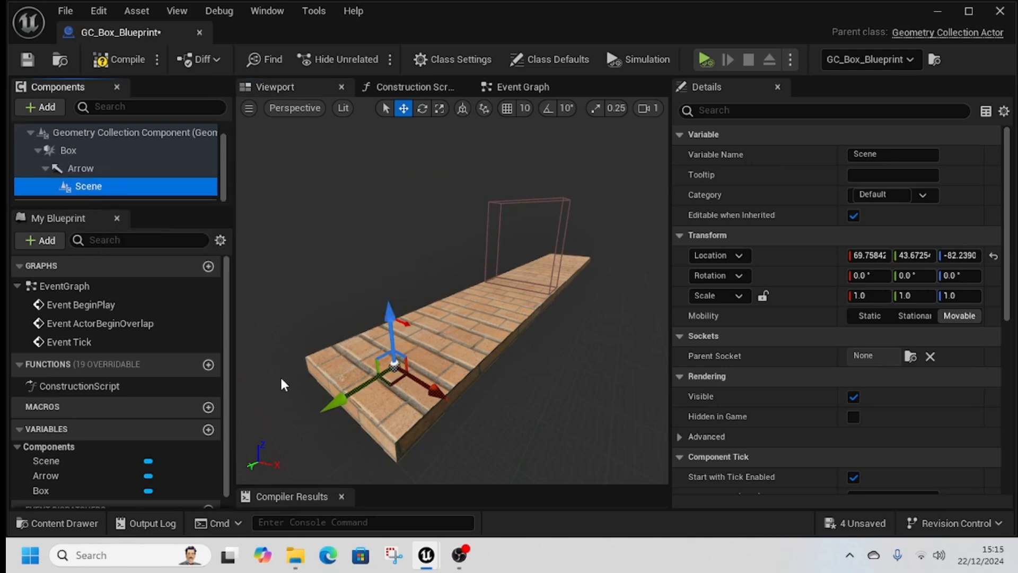
pyautogui.moveTo(355, 392); pyautogui.dragTo(351, 395)
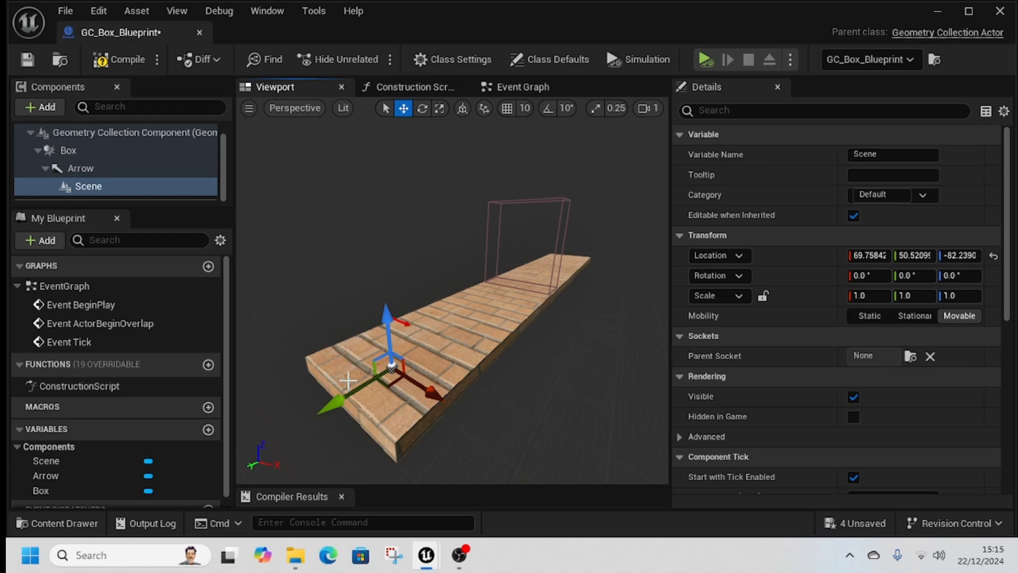
# - Compile and save the GC_Box_Blueprint
pyautogui.click(78, 153)
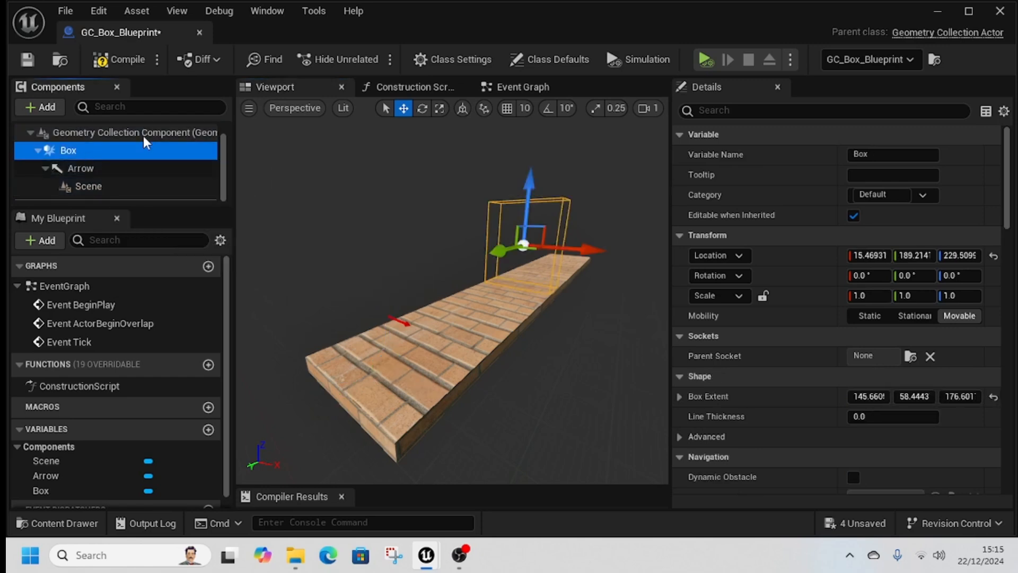
pyautogui.click(120, 58)
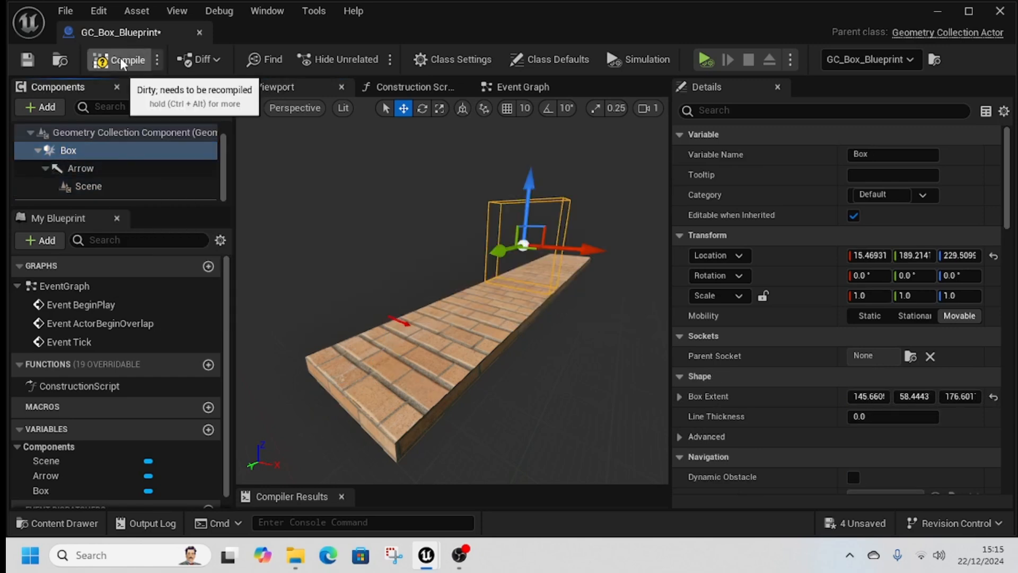
pyautogui.click(29, 58)
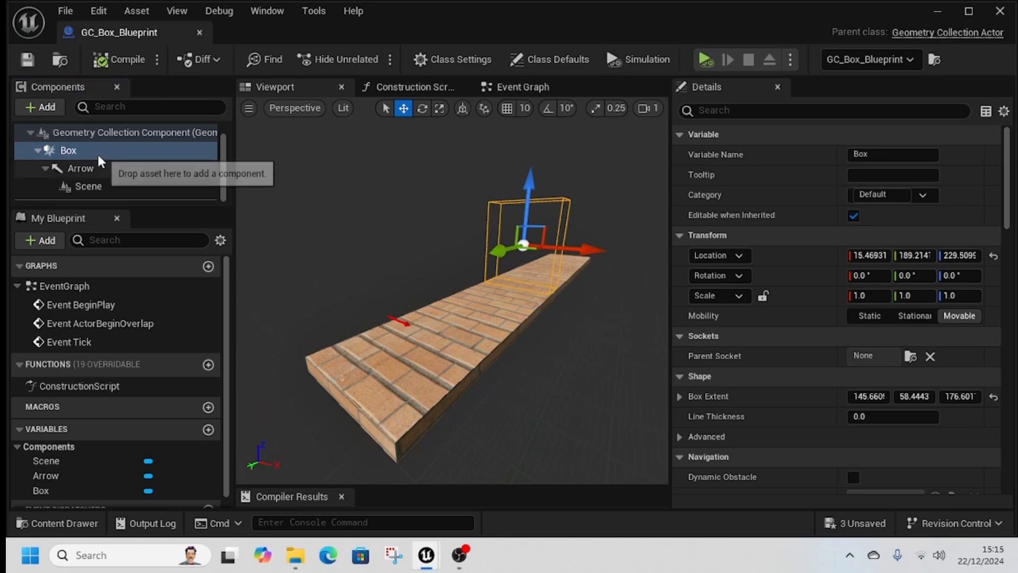
# - Turn off Hidden in Game for the Arrow component and compile the blueprint
pyautogui.click(100, 187)
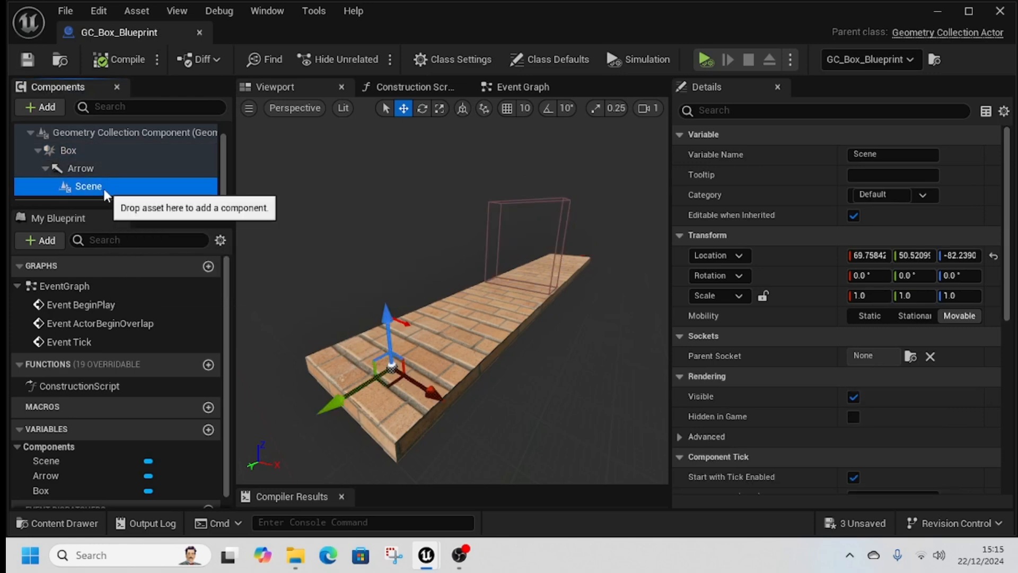
pyautogui.click(403, 321)
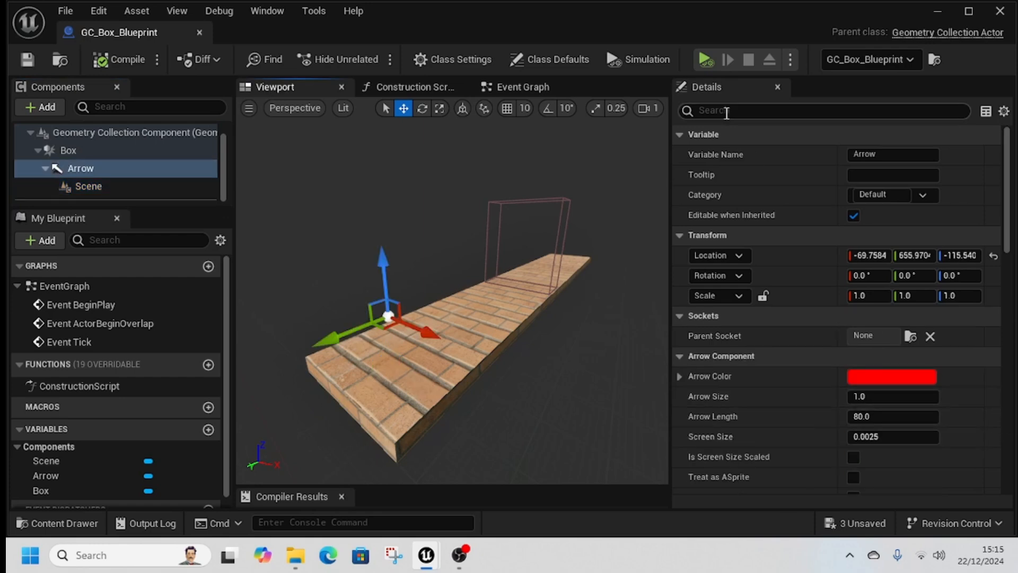
pyautogui.write('hidden')
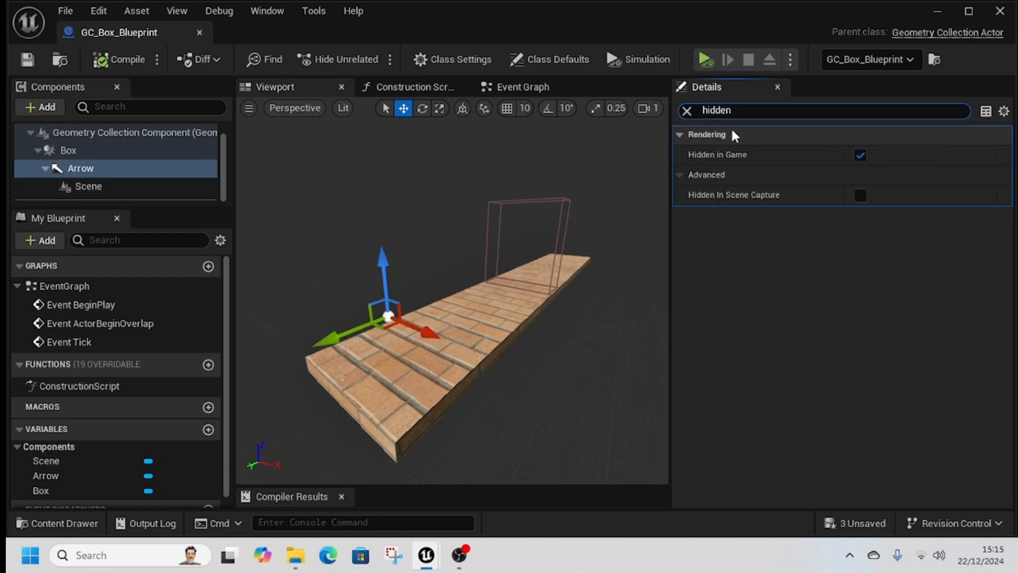
pyautogui.click(860, 155)
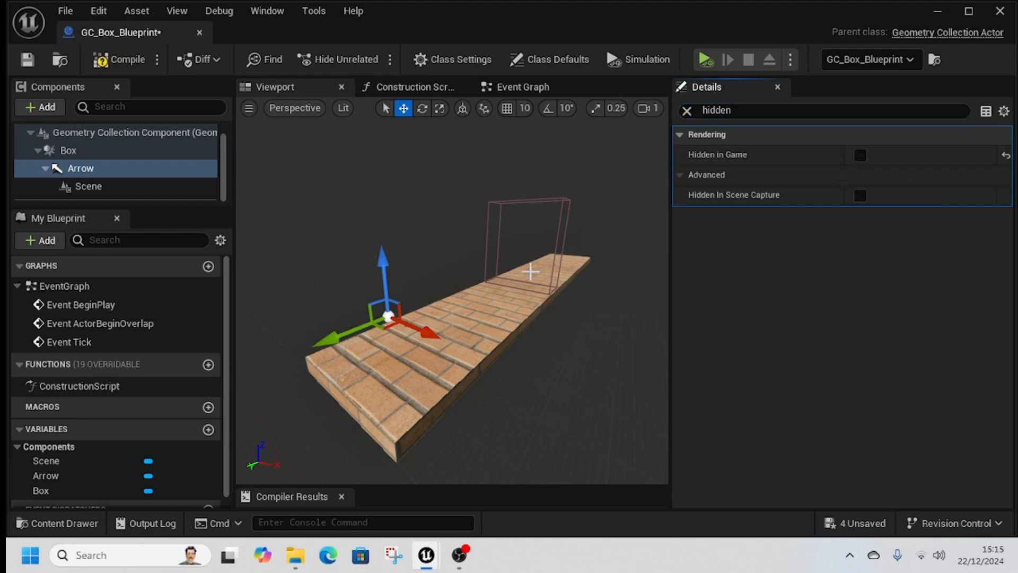
pyautogui.click(119, 54)
# - Dock the GC_Box_Blueprint editor beside the ThirdPersonMap level and view the bridge in the level
pyautogui.moveTo(106, 35); pyautogui.dragTo(262, 33)
pyautogui.click(142, 33)
pyautogui.moveTo(265, 212); pyautogui.dragTo(370, 285, button='right')
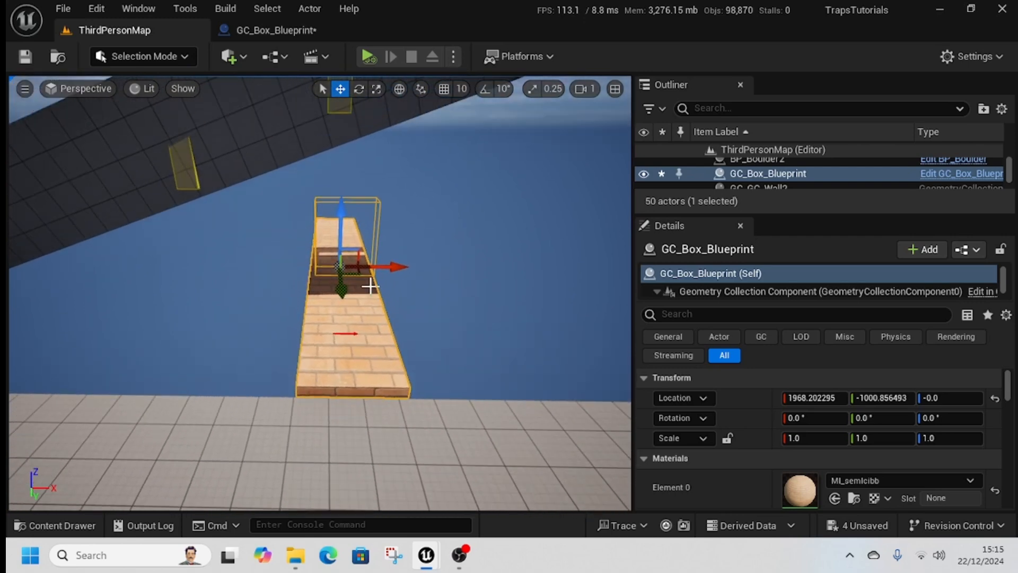
pyautogui.click(288, 31)
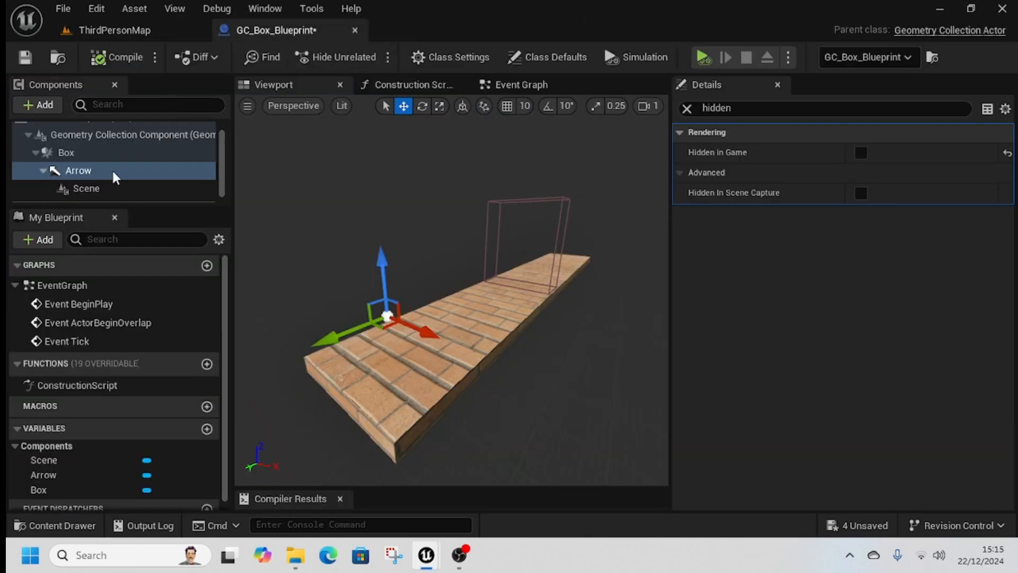
pyautogui.scroll(1, 117, 163)
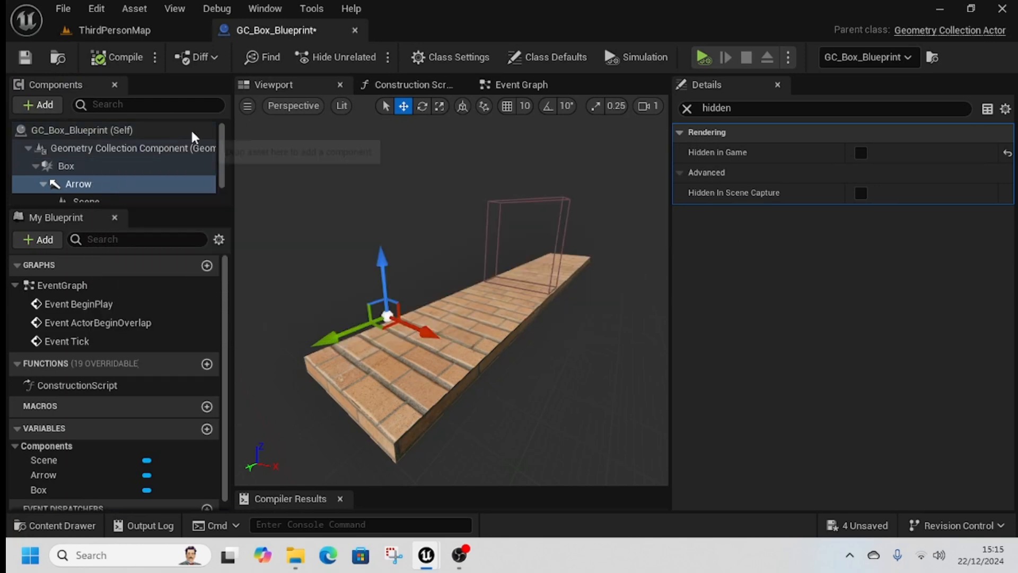
pyautogui.click(134, 32)
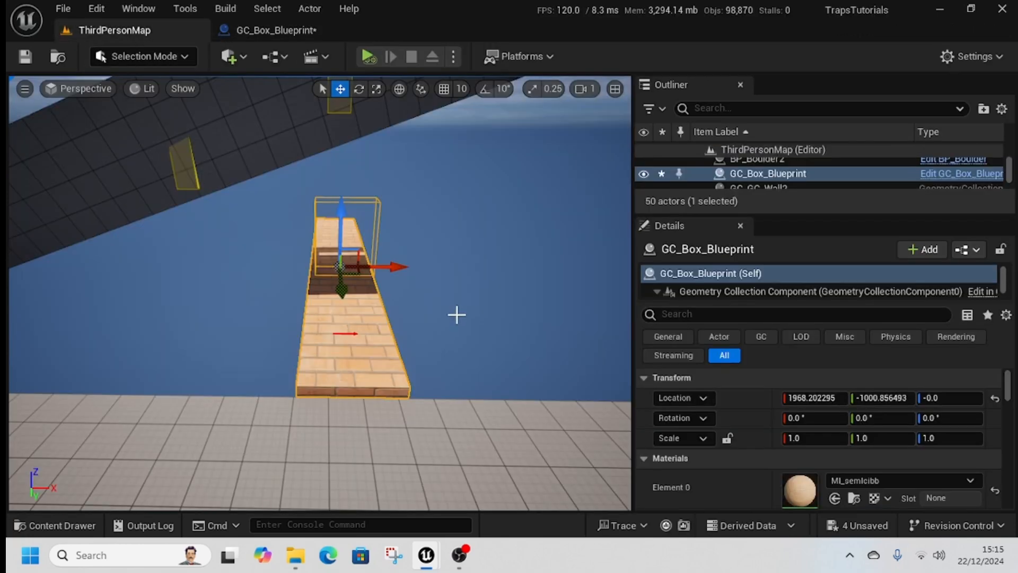
# - Create a Blueprint Class in the CollapsingBridge folder with FS_BombField_Prototype as its parent class
pyautogui.hotkey('ctrl', 'b')
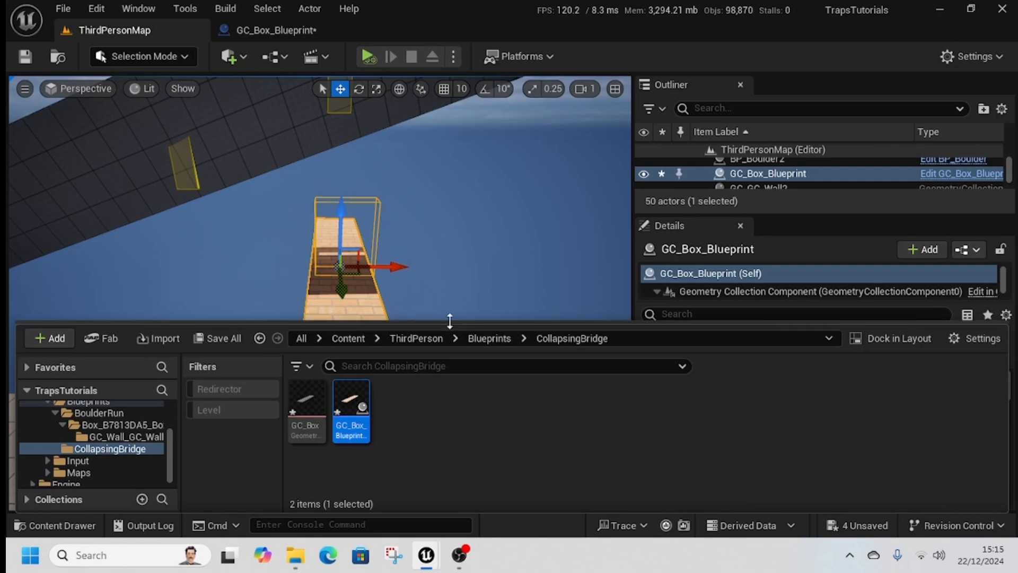
pyautogui.moveTo(455, 325); pyautogui.dragTo(455, 290)
pyautogui.click(415, 373)
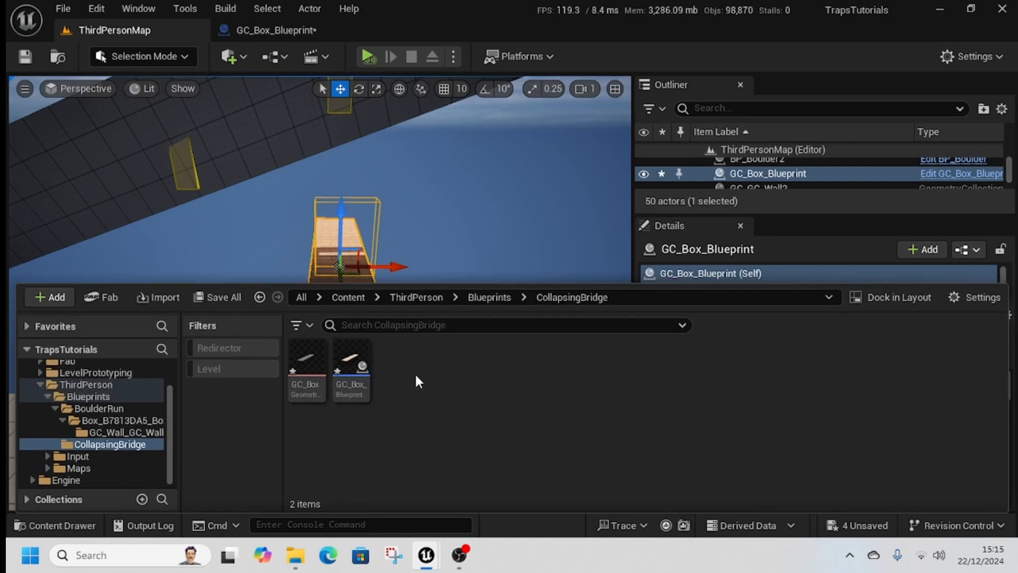
pyautogui.rightClick(399, 376)
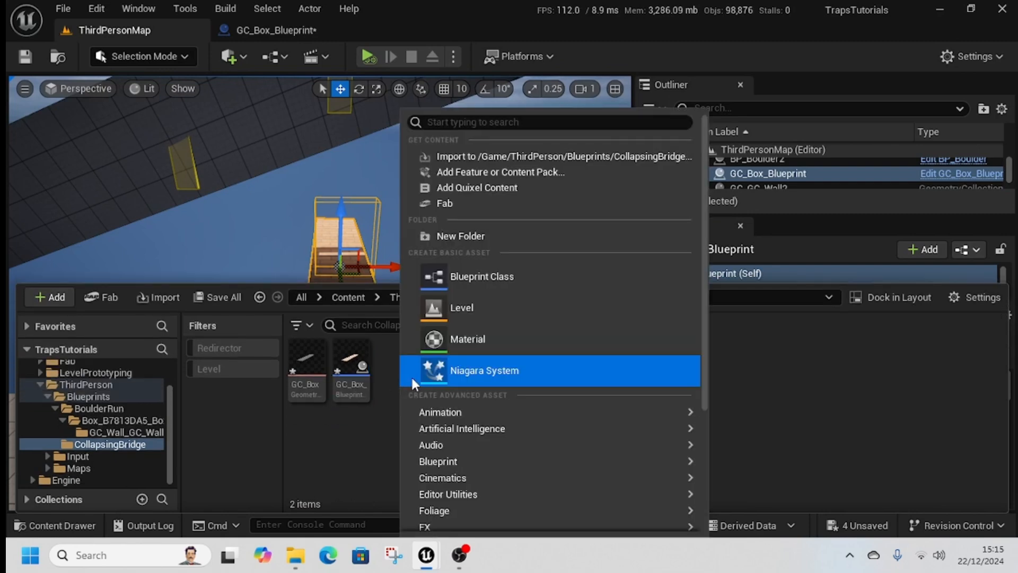
pyautogui.click(476, 278)
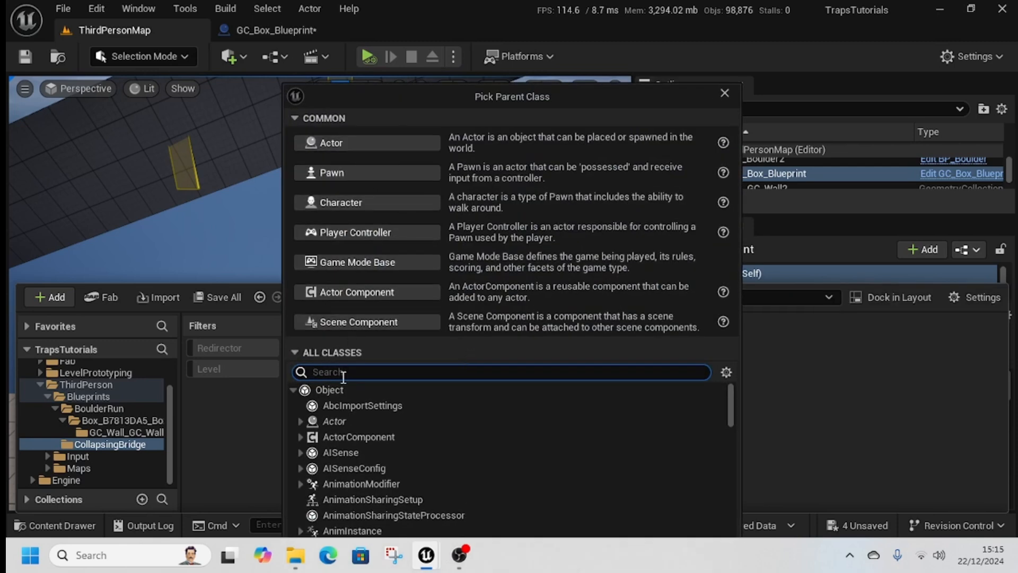
pyautogui.write('bomb')
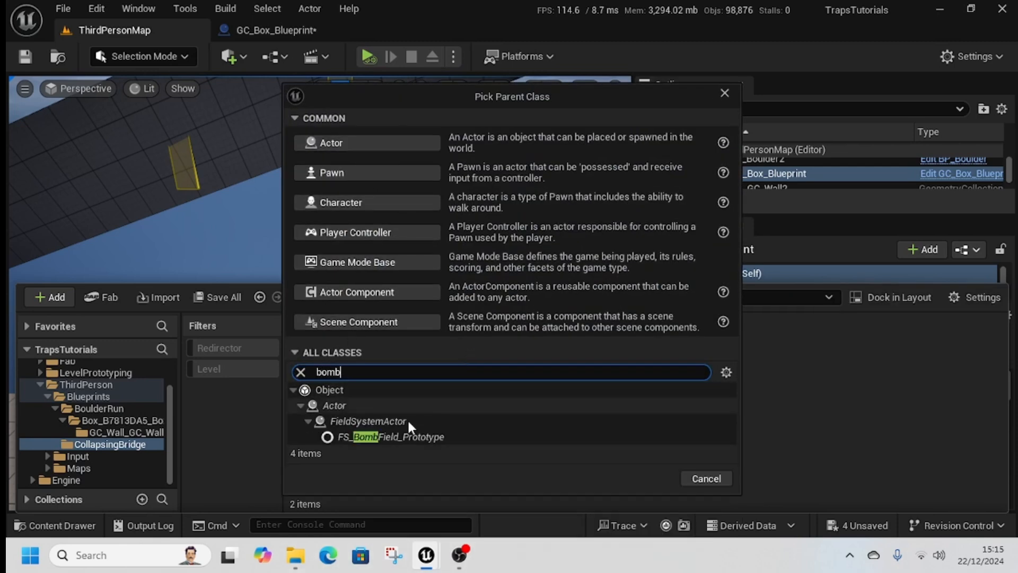
pyautogui.click(387, 437)
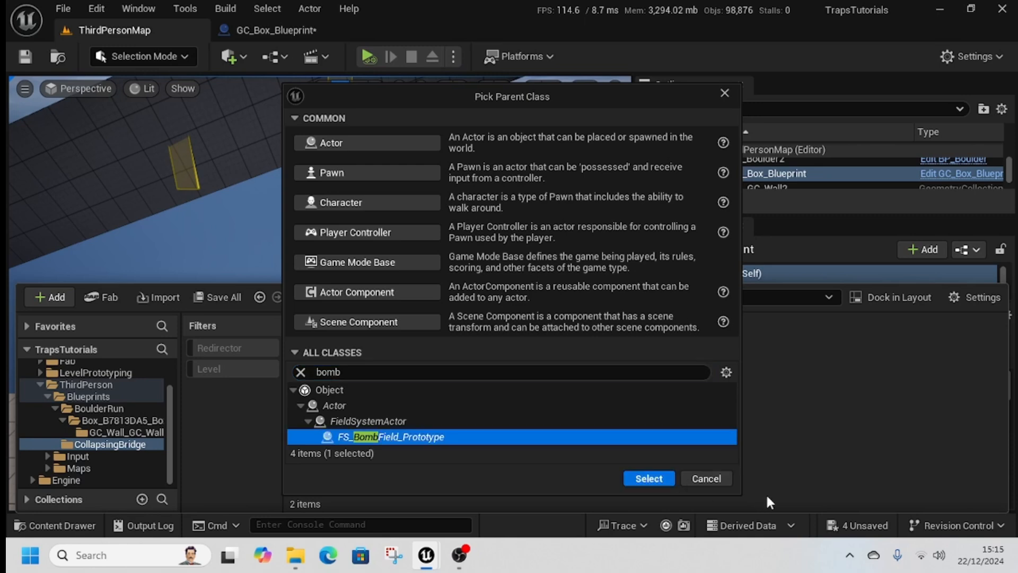
pyautogui.click(655, 480)
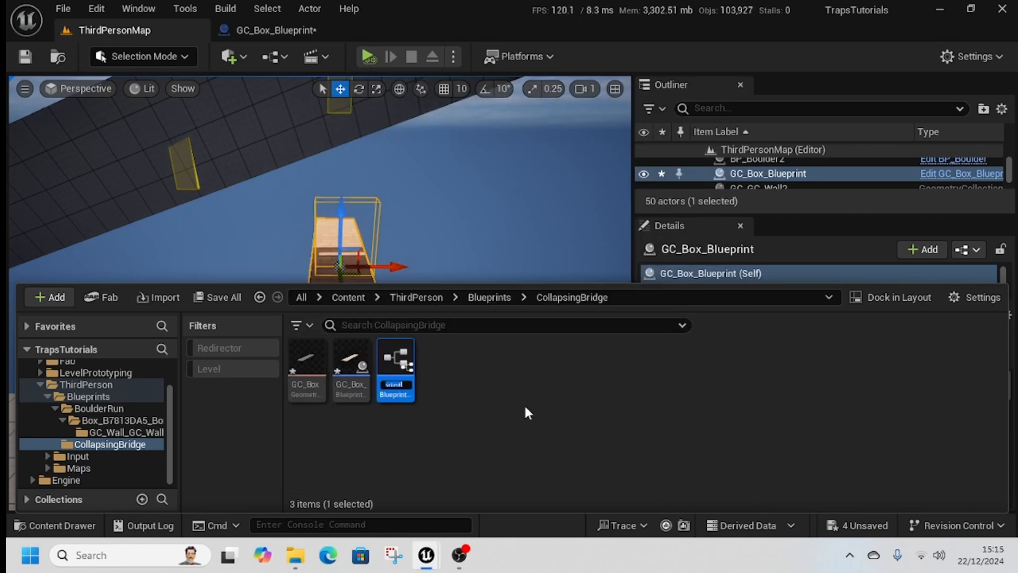
# - Name the new bomb field blueprint BridgeBomb
pyautogui.write('BridgeBo,')
pyautogui.press('BackSpace')
pyautogui.write('m')
pyautogui.press('Return')
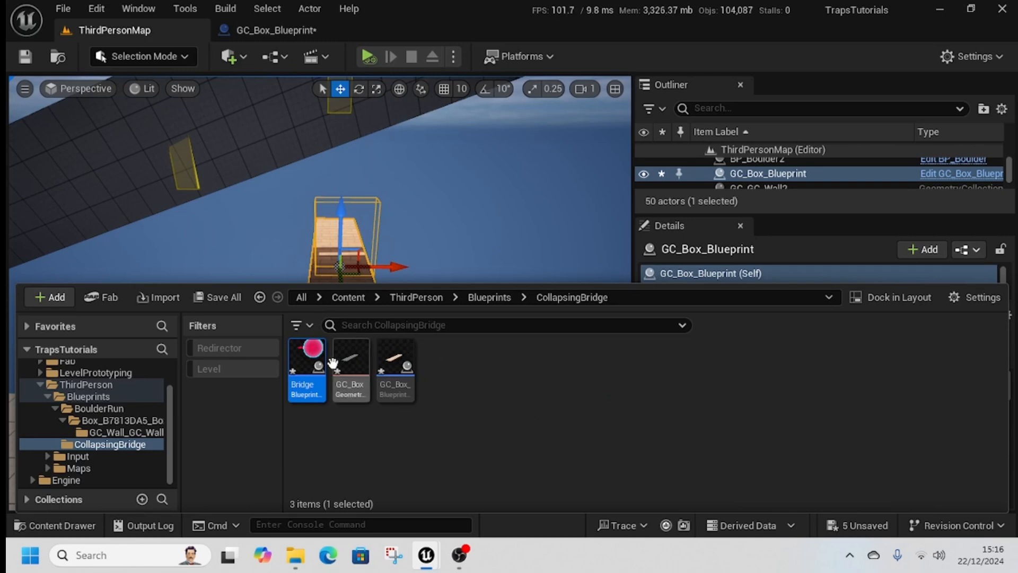
# - Open the BridgeBomb blueprint and set its Activation Type to OnTick and Delay Amount to 0
pyautogui.doubleClick(306, 385)
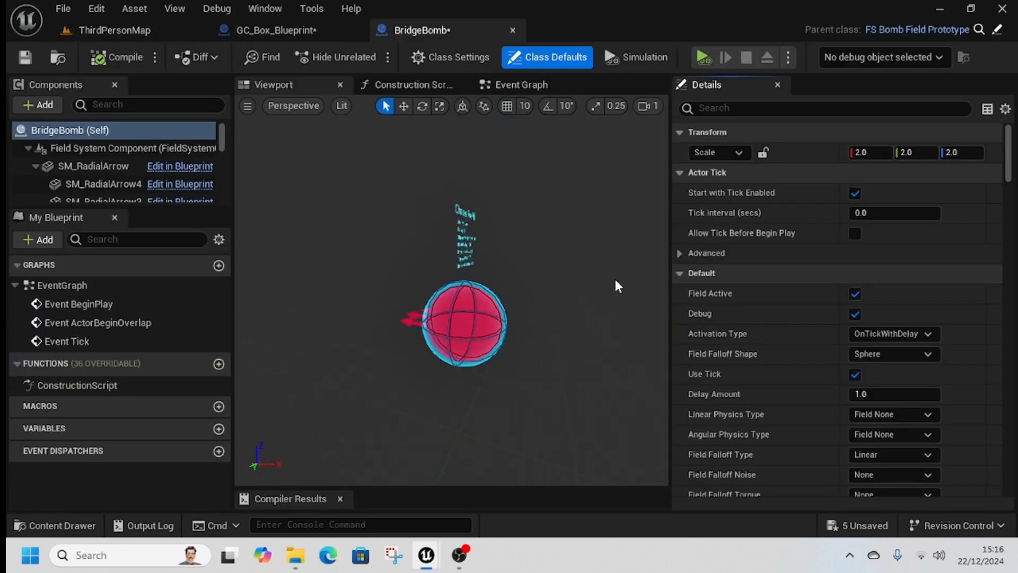
pyautogui.click(900, 333)
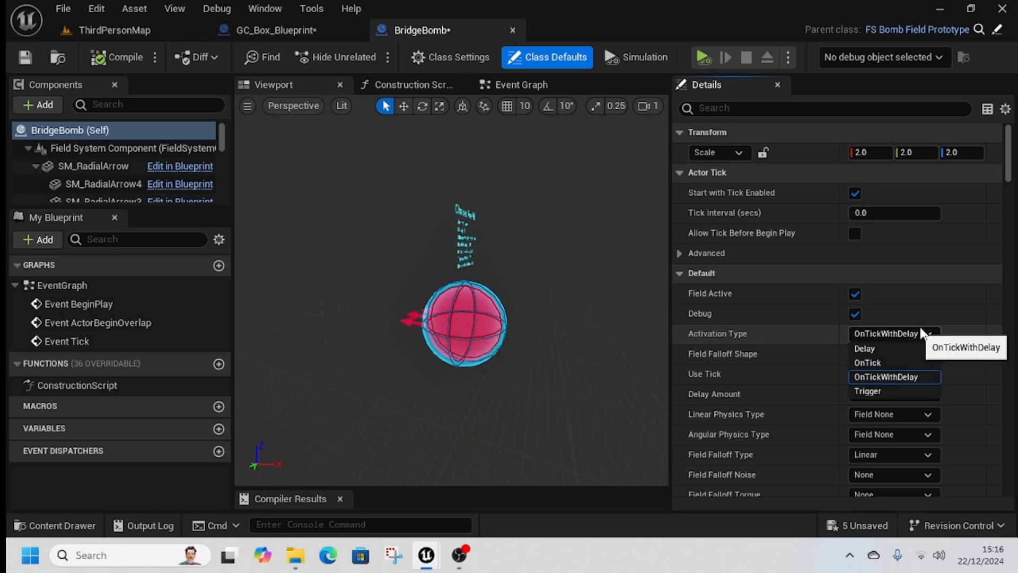
pyautogui.click(874, 364)
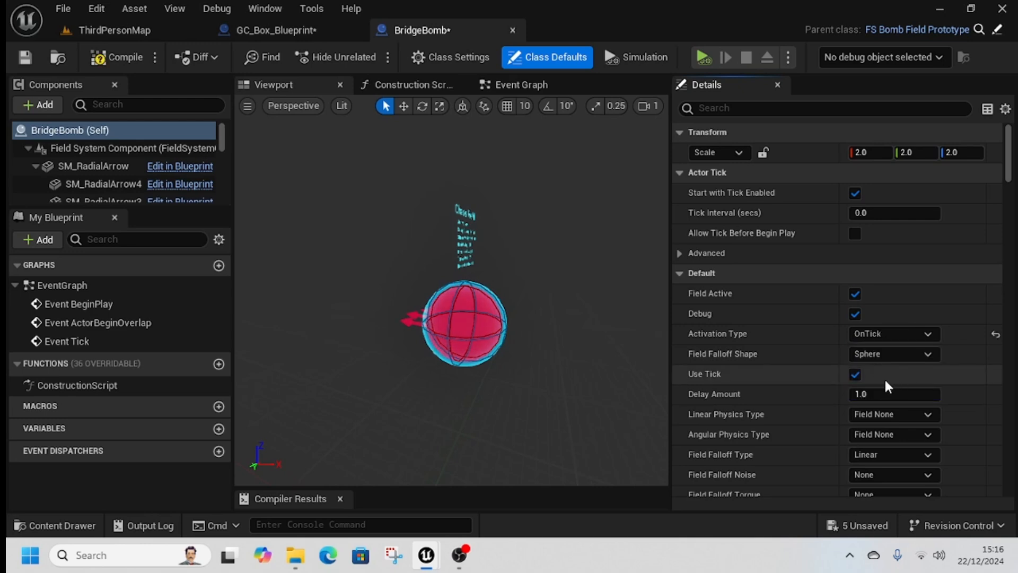
pyautogui.click(876, 393)
pyautogui.write('0')
pyautogui.press('Return')
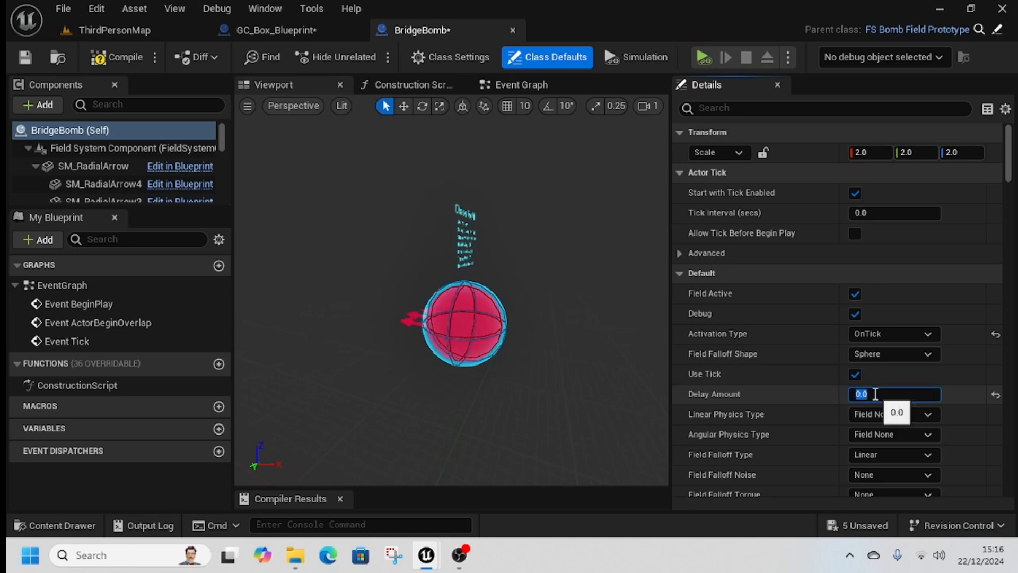
pyautogui.click(825, 358)
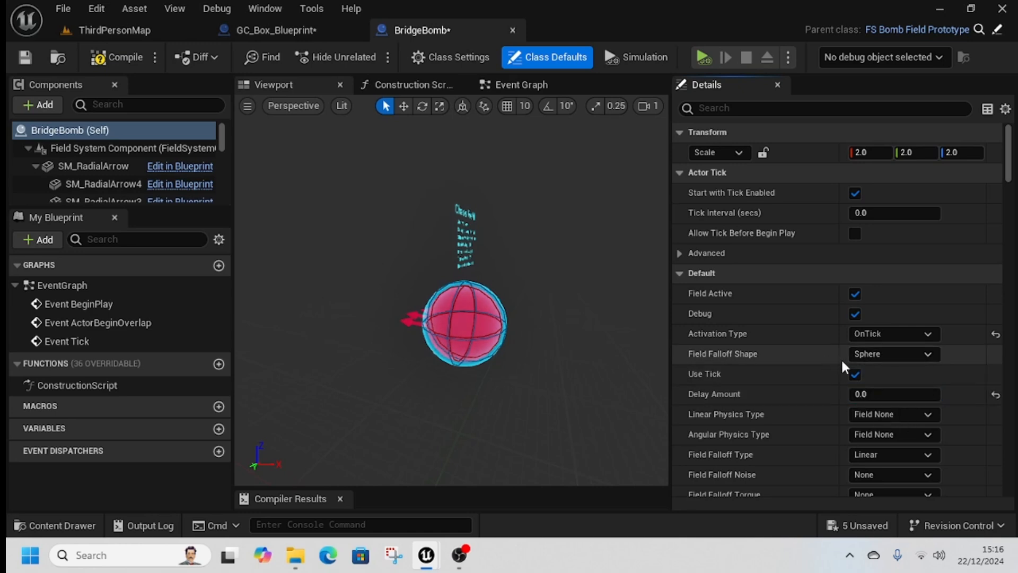
# - Set BridgeBomb's Initial Life Span to 0.6 and compile the blueprint
pyautogui.scroll(-10, 817, 425)
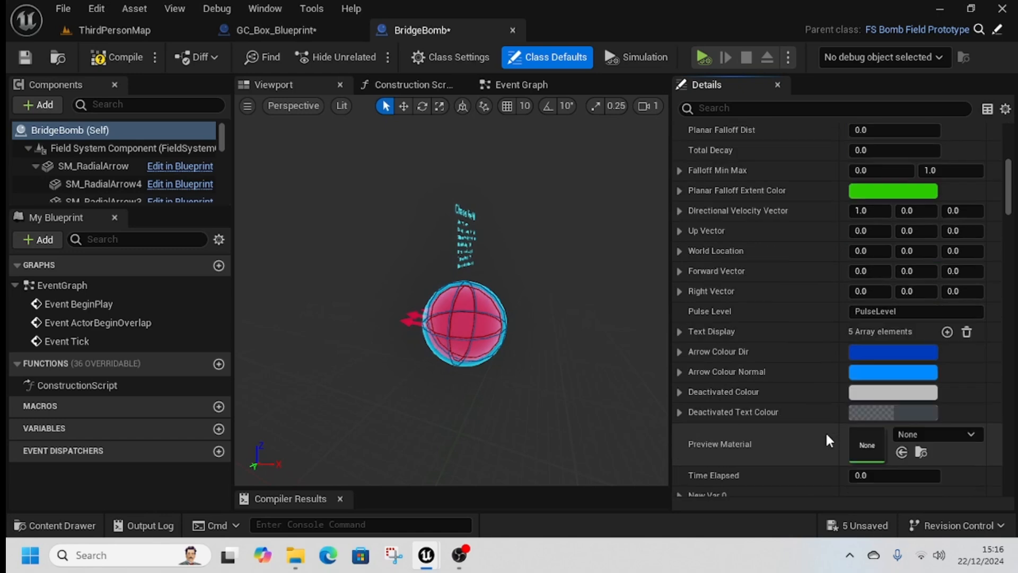
pyautogui.scroll(-10, 825, 431)
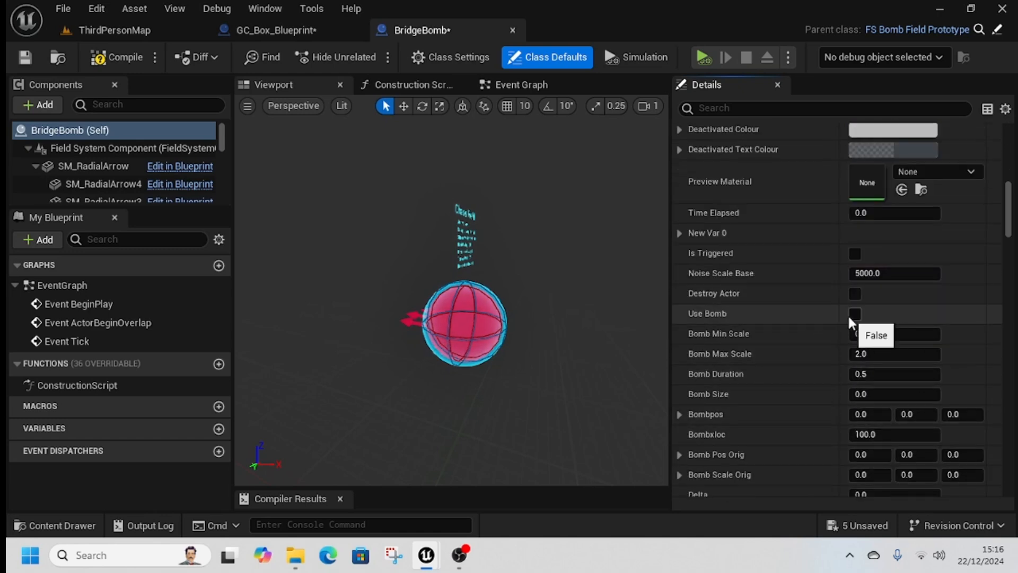
pyautogui.scroll(-1, 827, 324)
pyautogui.scroll(-4, 785, 326)
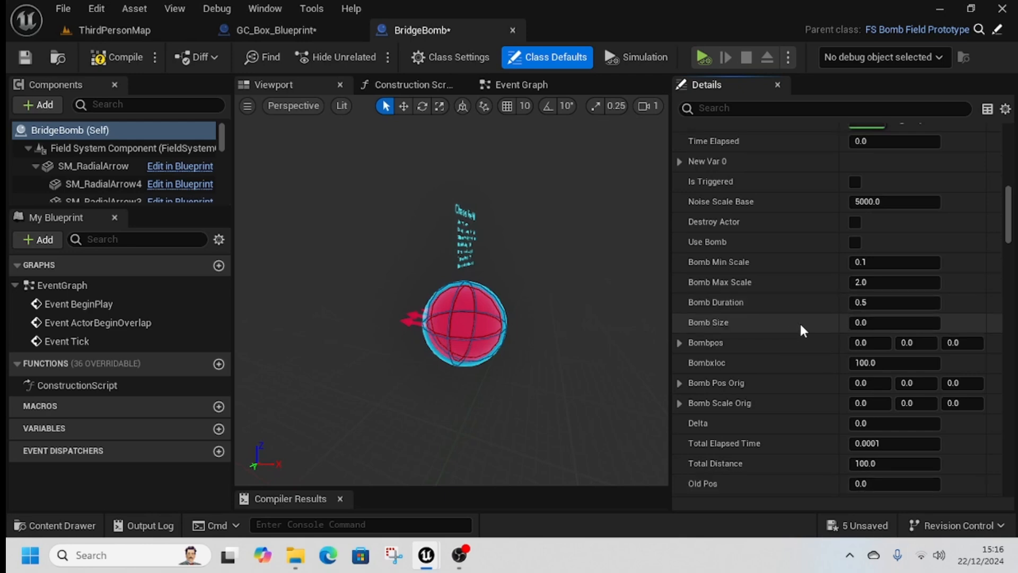
pyautogui.scroll(-3, 804, 323)
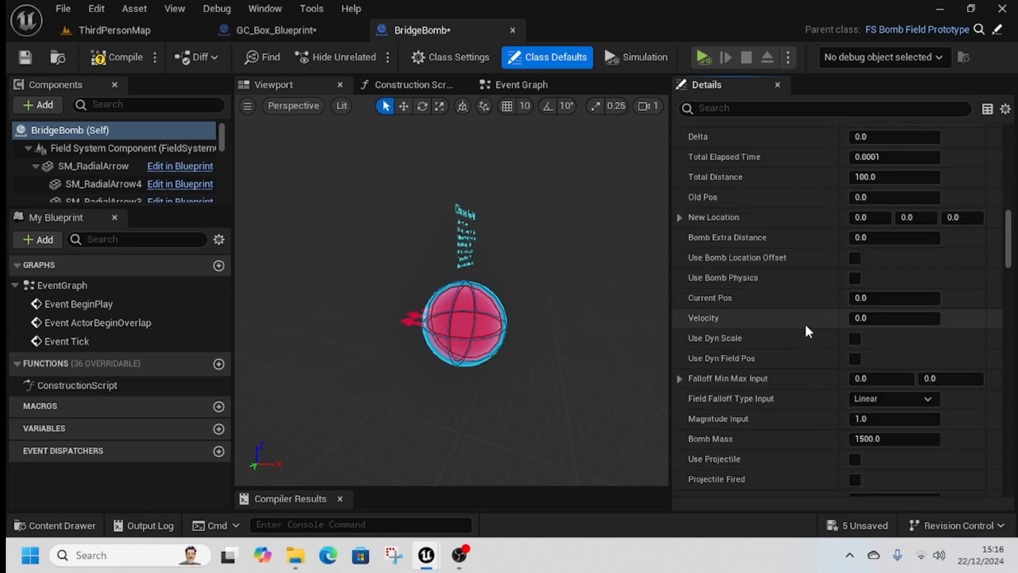
pyautogui.moveTo(1010, 256); pyautogui.dragTo(1016, 281)
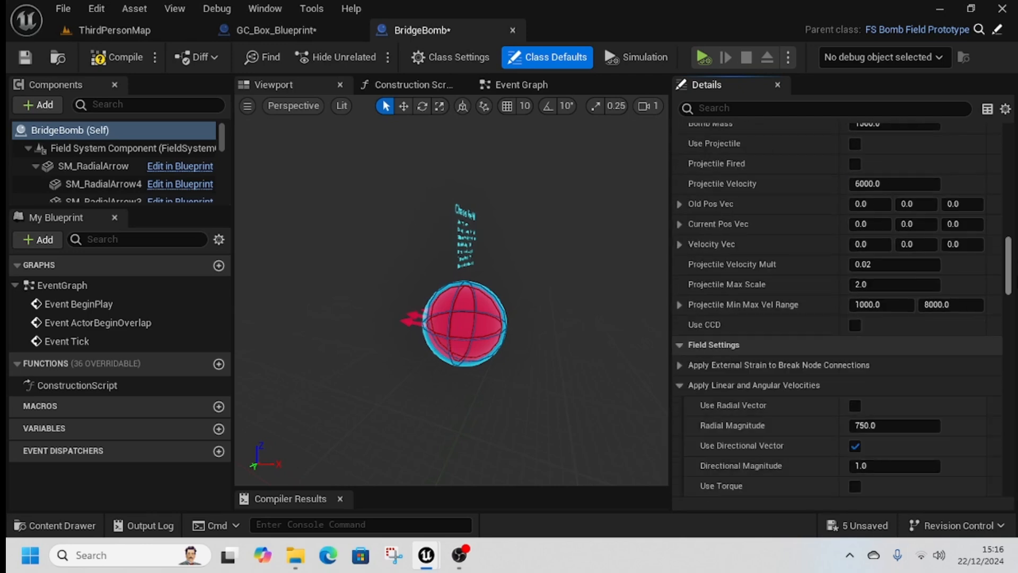
pyautogui.click(741, 105)
pyautogui.write('life')
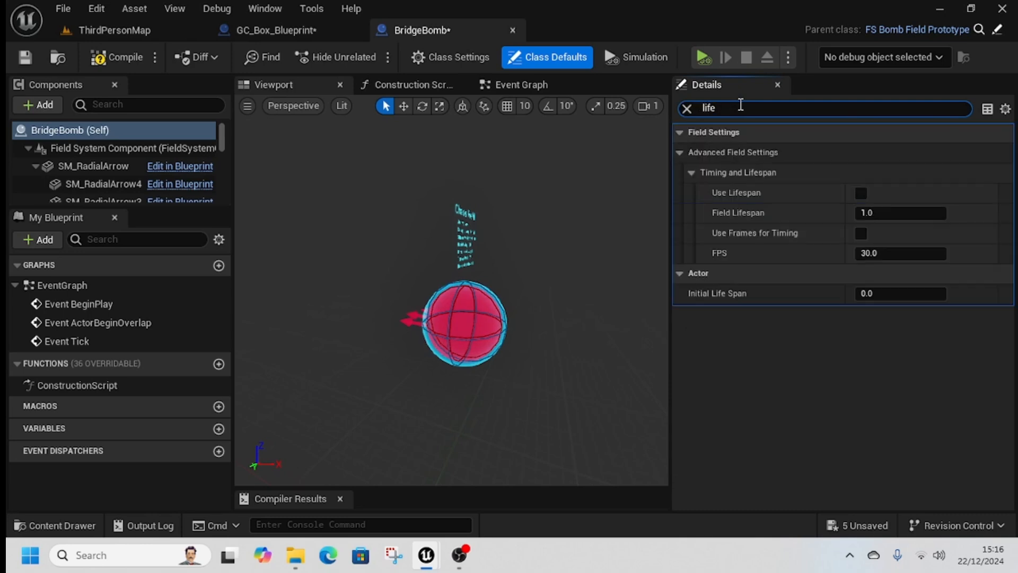
pyautogui.click(884, 294)
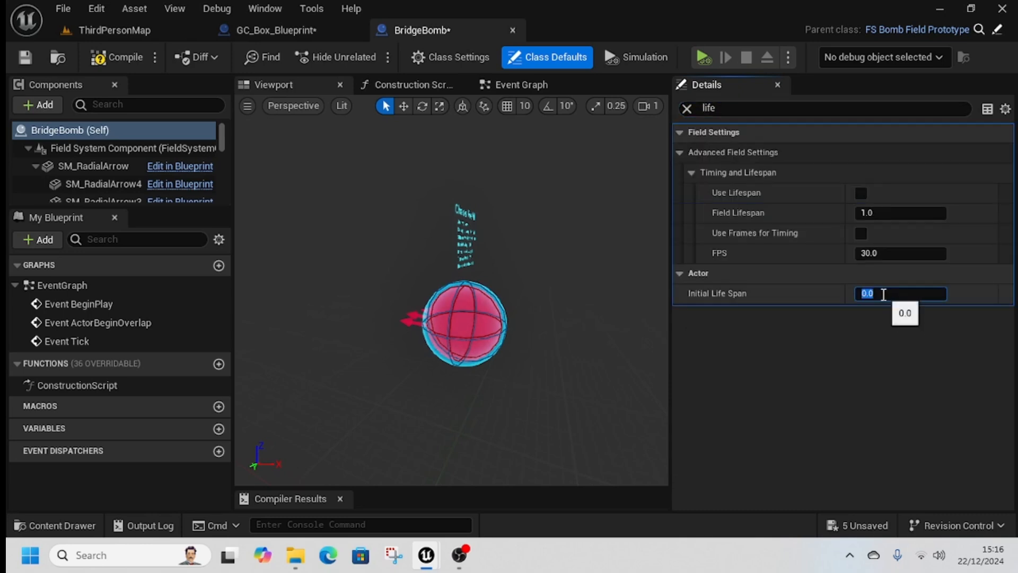
pyautogui.write('0.5')
pyautogui.press('BackSpace')
pyautogui.write('6')
pyautogui.press('Return')
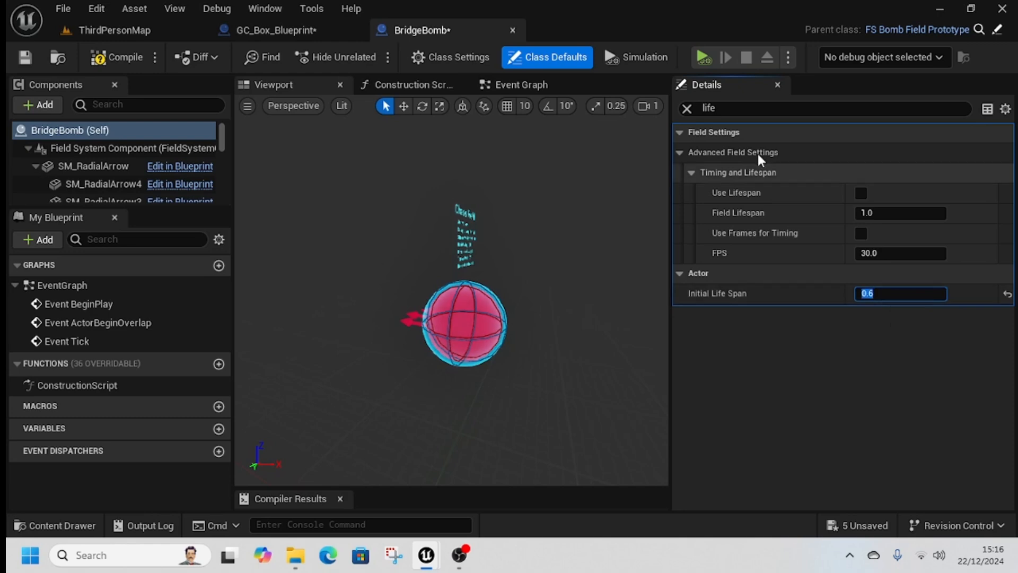
pyautogui.click(118, 57)
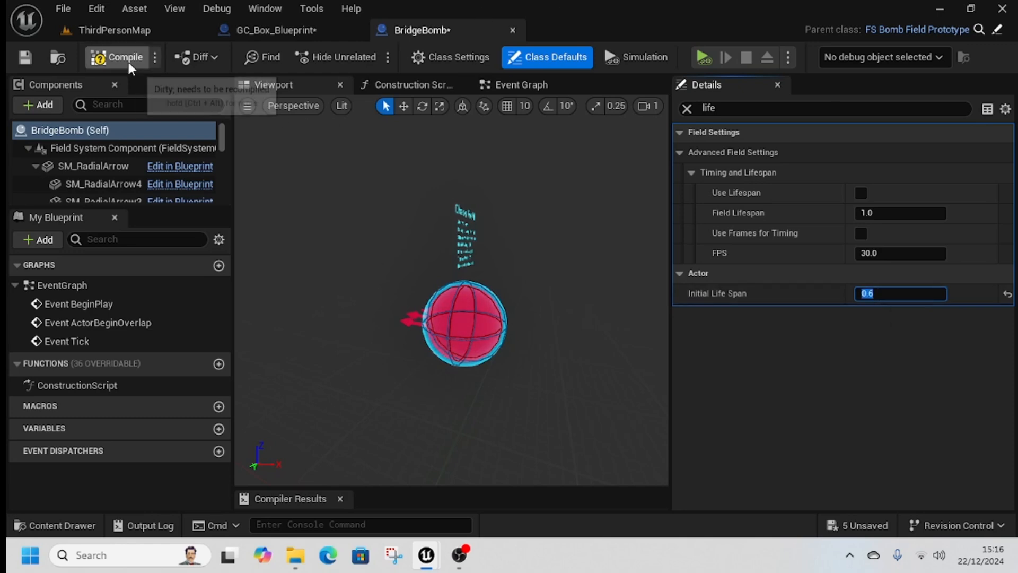
# - Clear the "life" property filter and check BridgeBomb's Bomb Duration setting
pyautogui.click(687, 109)
pyautogui.scroll(-10, 891, 357)
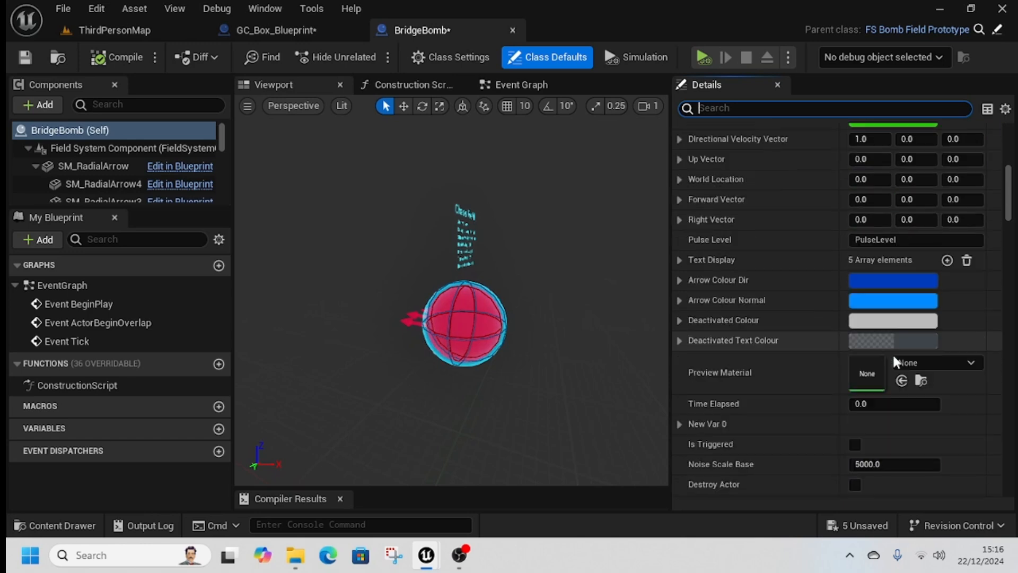
pyautogui.scroll(-3, 893, 352)
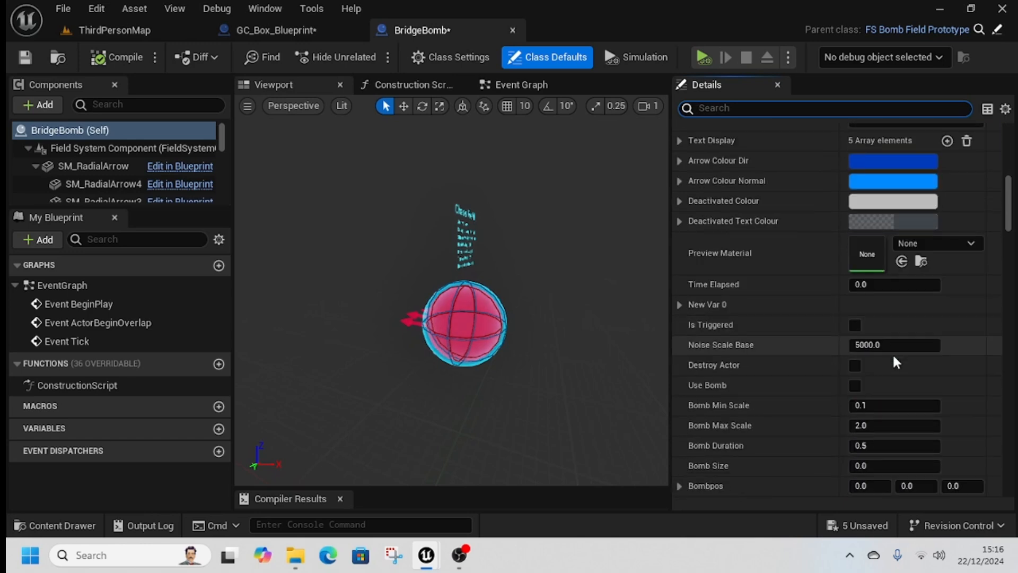
pyautogui.click(862, 444)
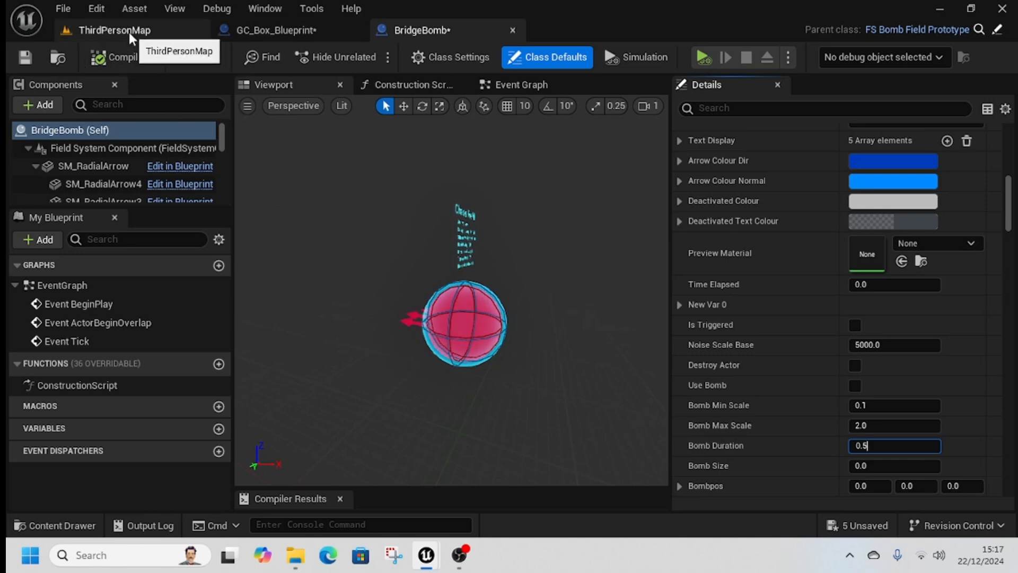
# - Place BridgeBomb in the ThirdPersonMap level beside the bridge and delete the extra copy
pyautogui.click(163, 32)
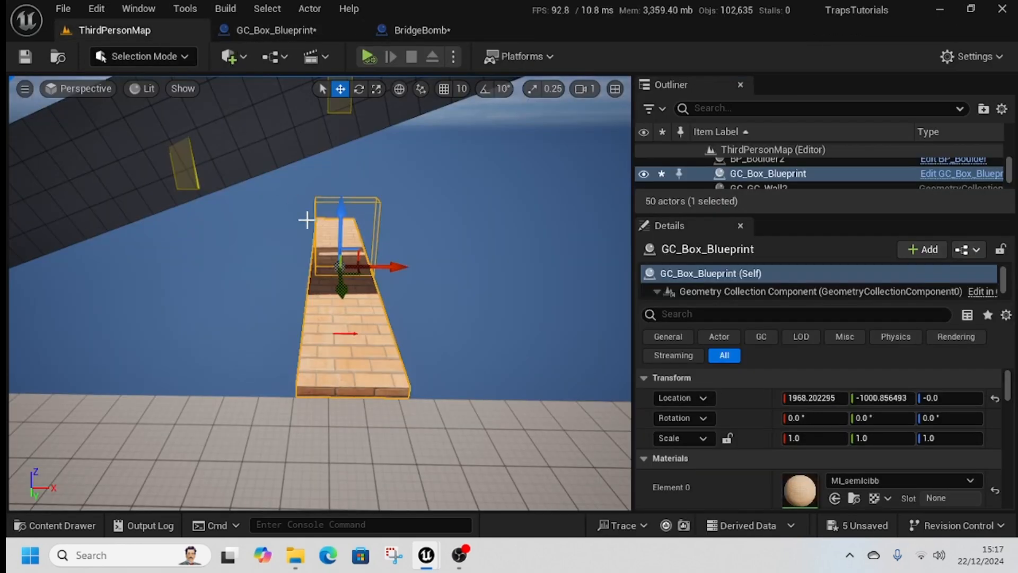
pyautogui.hotkey('ctrl', 'space')
pyautogui.moveTo(310, 375); pyautogui.dragTo(296, 240)
pyautogui.moveTo(283, 244); pyautogui.dragTo(284, 244, button='right')
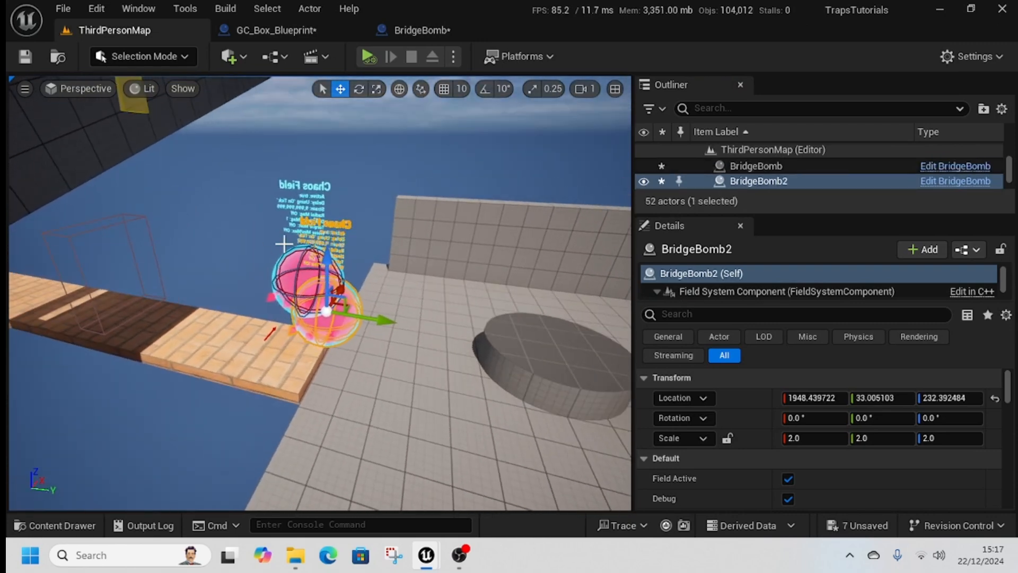
pyautogui.click(291, 288)
pyautogui.press('Delete')
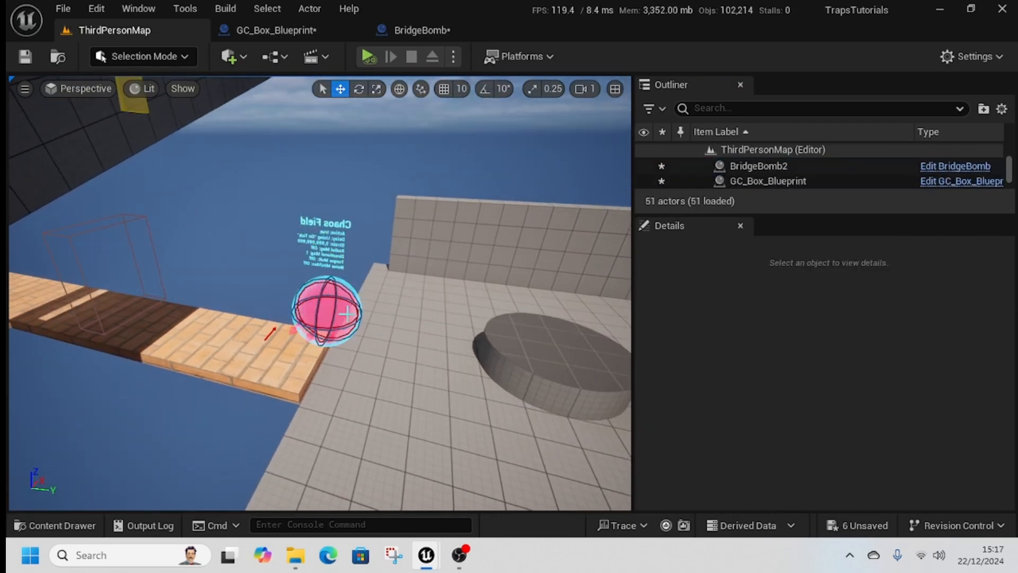
# - Move BridgeBomb onto the bridge at about Y -430, Z 36, and run a brief simulation
pyautogui.click(329, 292)
pyautogui.moveTo(329, 292); pyautogui.dragTo(282, 334)
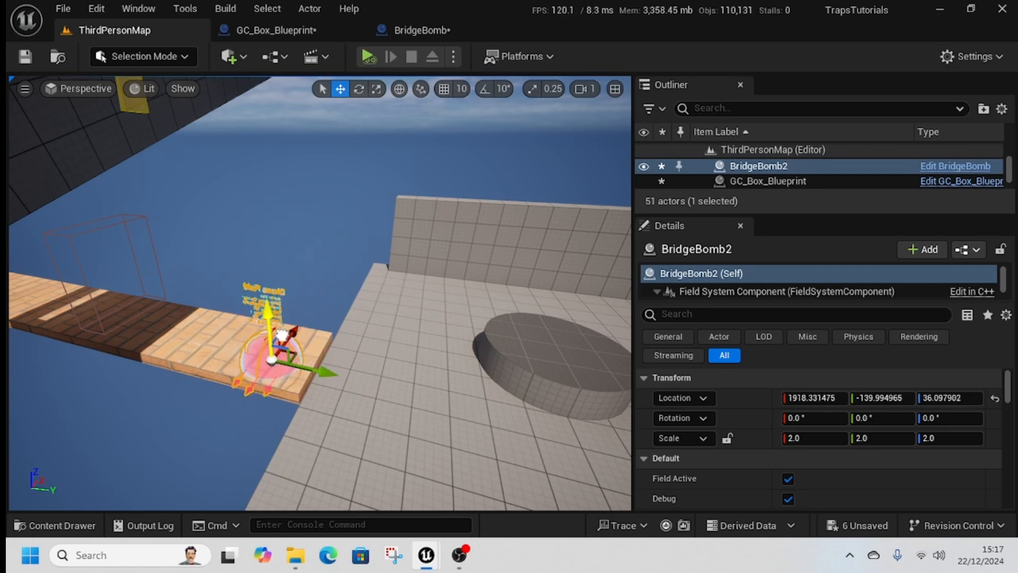
pyautogui.moveTo(319, 370); pyautogui.dragTo(240, 358)
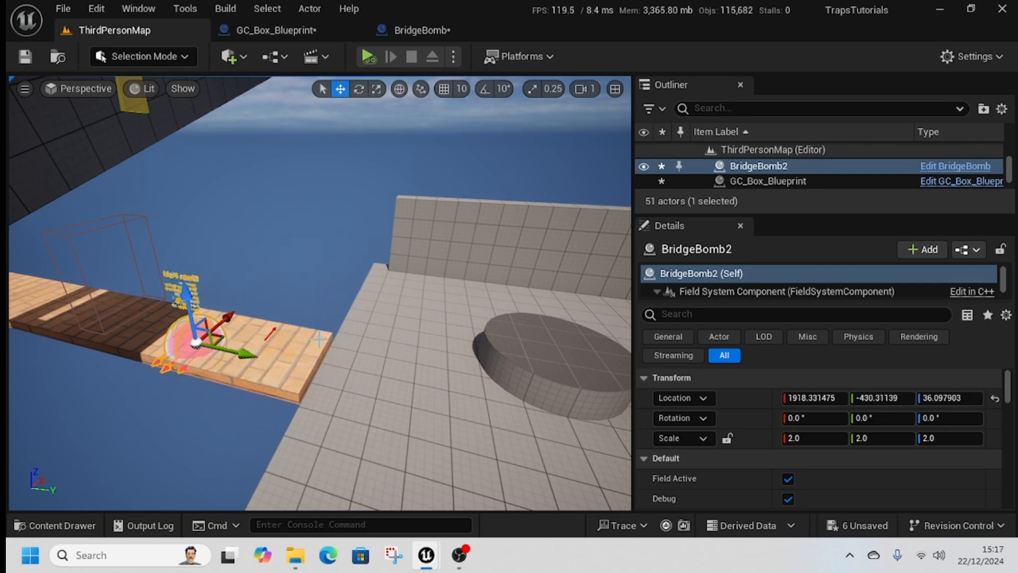
pyautogui.click(370, 56)
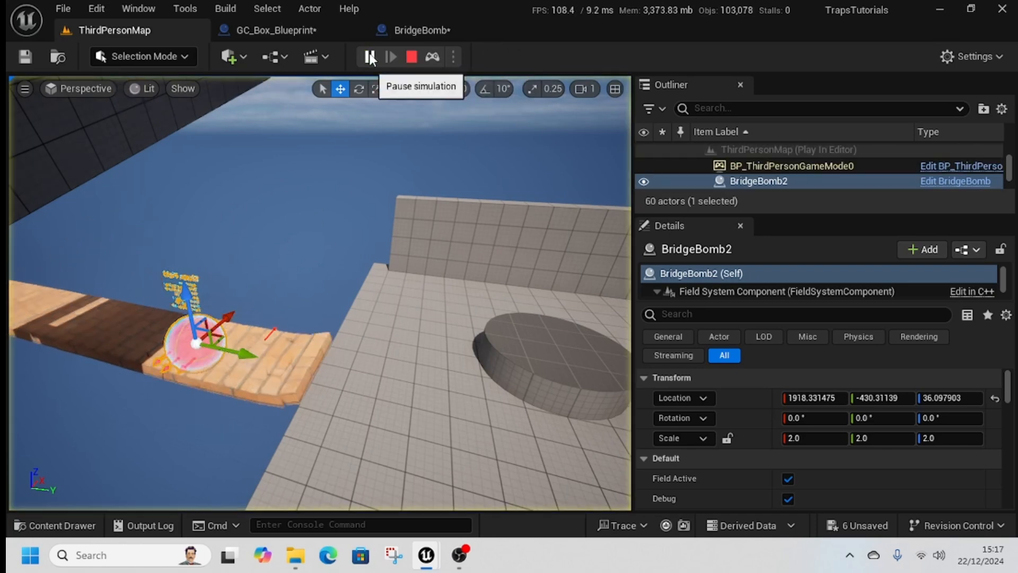
pyautogui.click(412, 56)
# - Place BP_AnchorFields from the Box_B7813DA5 folder at the bridge's platform end, at about X 1851, Y -60, Z 42
pyautogui.hotkey('ctrl', 'space')
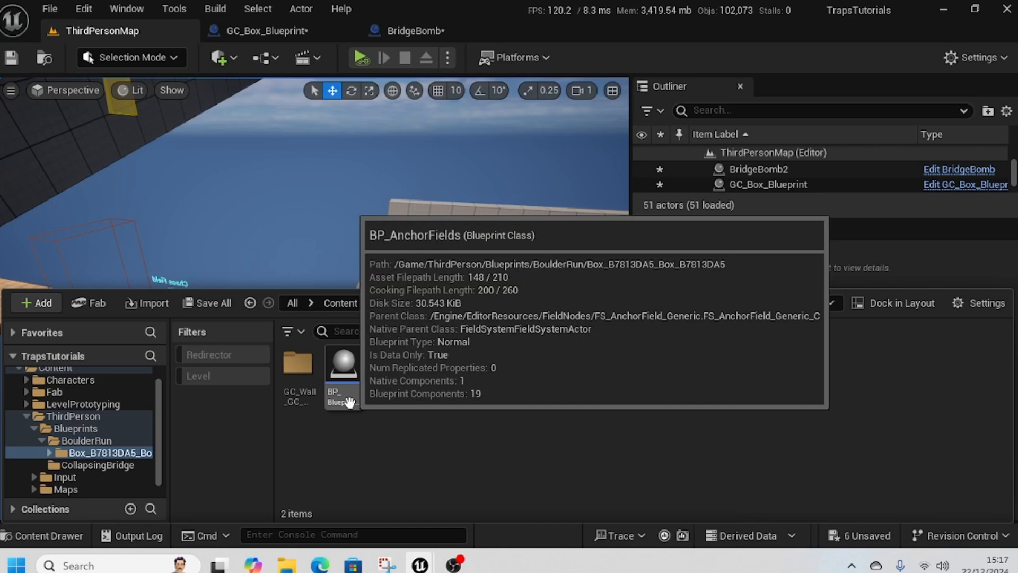
pyautogui.moveTo(343, 395); pyautogui.dragTo(365, 195)
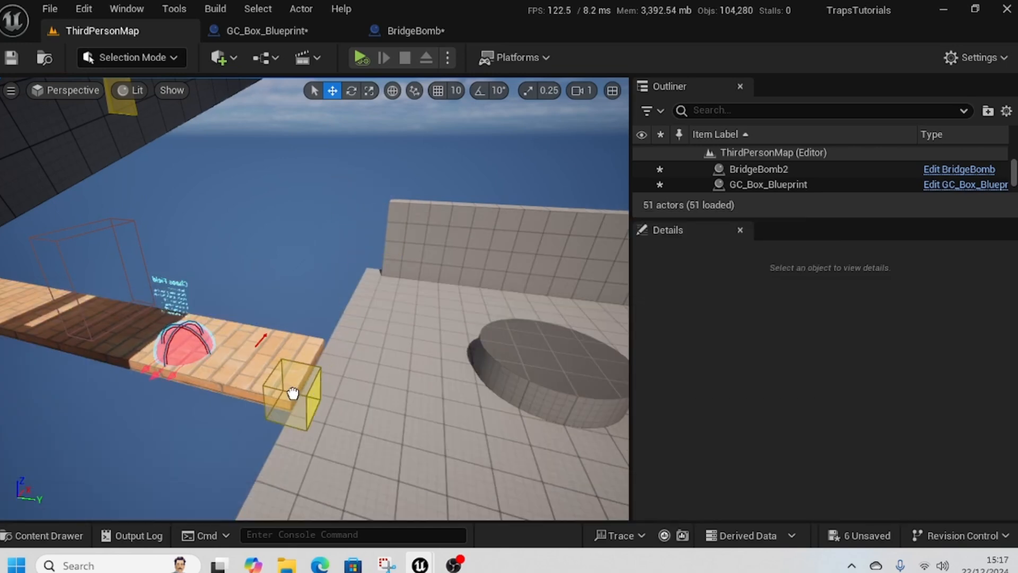
pyautogui.moveTo(282, 393); pyautogui.dragTo(326, 344)
pyautogui.moveTo(326, 345); pyautogui.dragTo(254, 348, button='right')
pyautogui.moveTo(172, 269); pyautogui.dragTo(279, 309)
pyautogui.moveTo(321, 359); pyautogui.dragTo(318, 335, button='right')
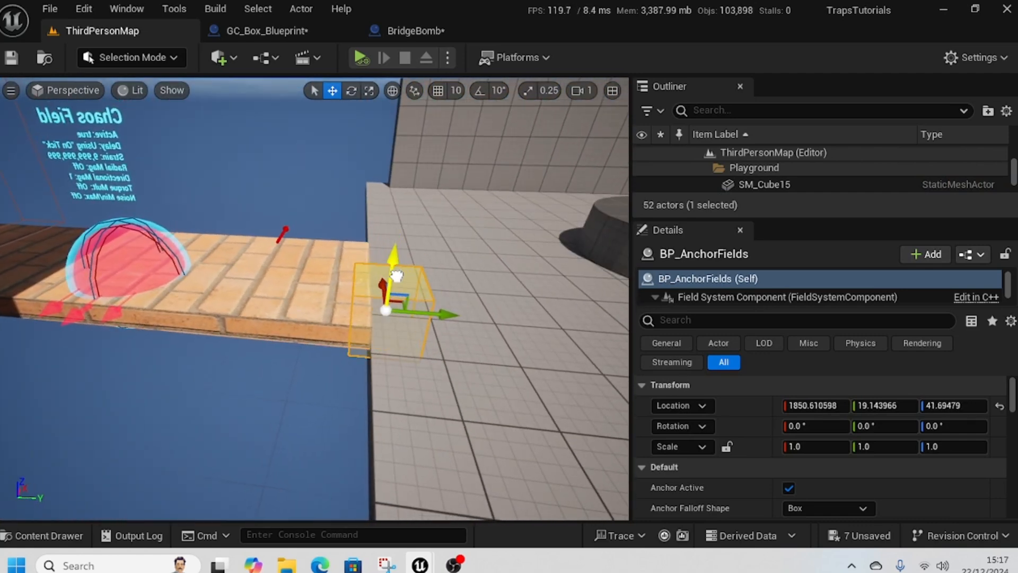
pyautogui.moveTo(425, 313); pyautogui.dragTo(376, 315)
pyautogui.moveTo(377, 315); pyautogui.dragTo(331, 327, button='right')
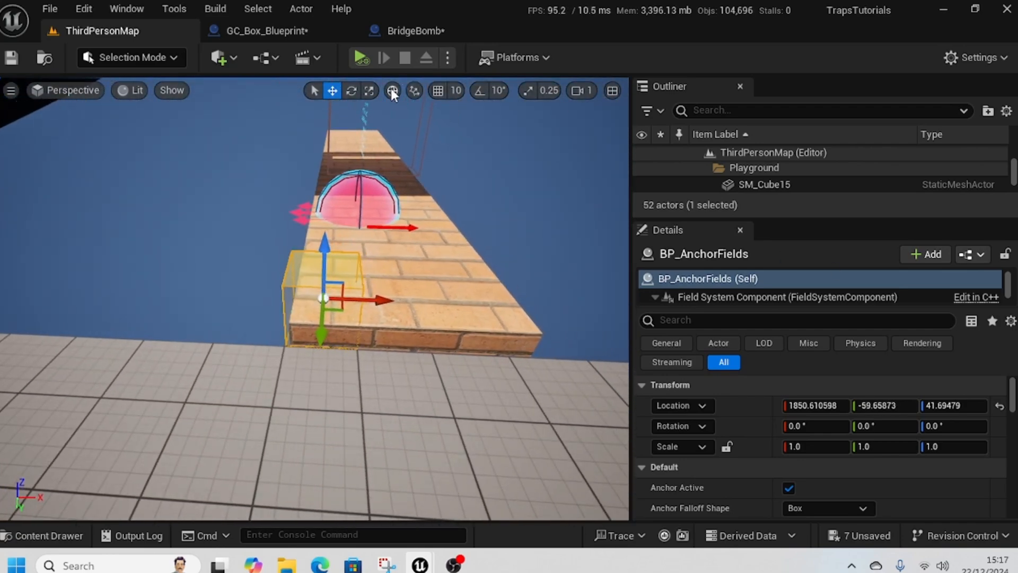
# - Scale the anchor field to about 4.4 along X and centre it across the bridge's width at about X 1966
pyautogui.moveTo(374, 300); pyautogui.dragTo(438, 301)
pyautogui.click(332, 91)
pyautogui.moveTo(438, 300); pyautogui.dragTo(424, 308, button='right')
pyautogui.moveTo(363, 344); pyautogui.dragTo(472, 318, button='right')
# - Duplicate the anchor field and move the copy to the bridge's far end, at about Y -1997
pyautogui.hotkey('ctrl', 'd')
pyautogui.moveTo(552, 339); pyautogui.dragTo(123, 354)
pyautogui.moveTo(288, 376)
pyautogui.mouseDown(button='right')
pyautogui.moveTo(265, 371)
pyautogui.moveTo(287, 376)
pyautogui.mouseUp(button='right')
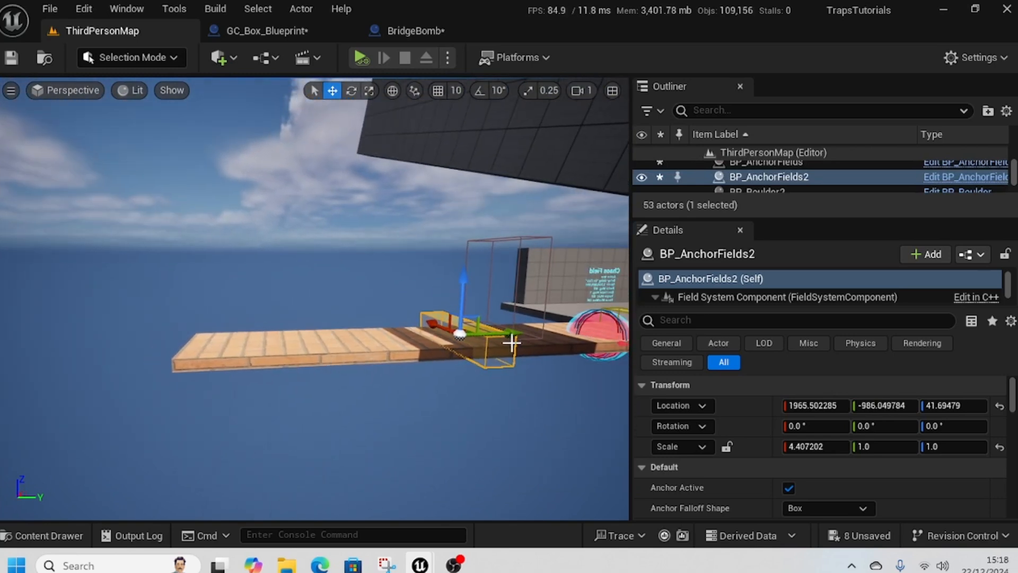
pyautogui.moveTo(509, 335); pyautogui.dragTo(257, 371)
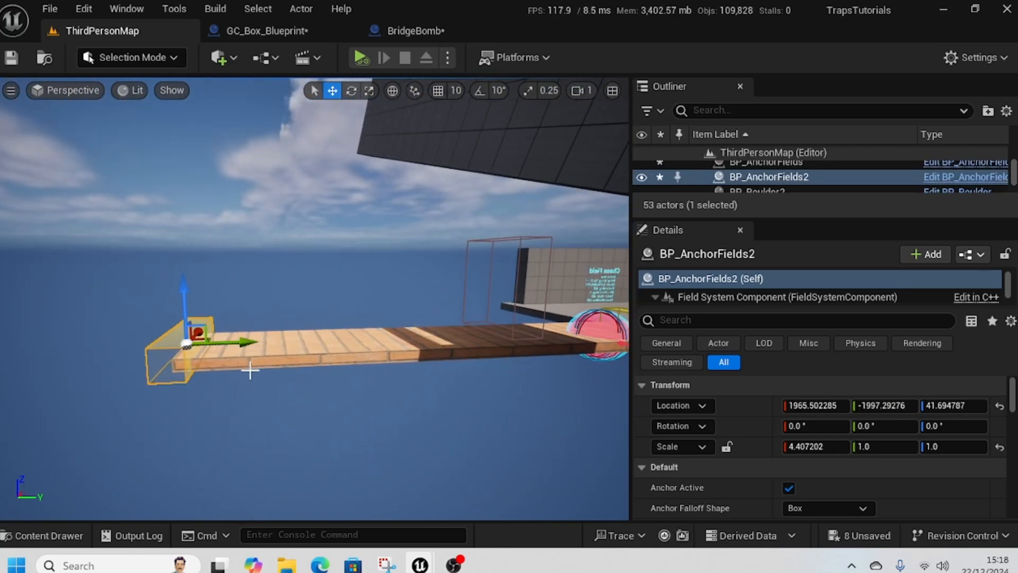
# - Add an Initialization Fields element to the bridge's Geometry Collection Component and assign the far-end anchor field BP_AnchorFields2 to it
pyautogui.click(507, 352)
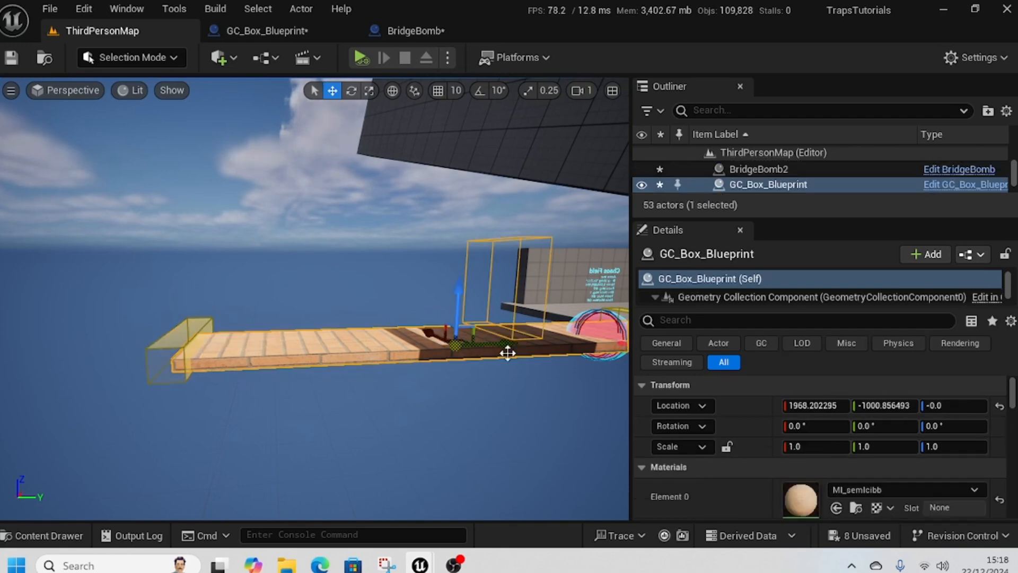
pyautogui.click(709, 299)
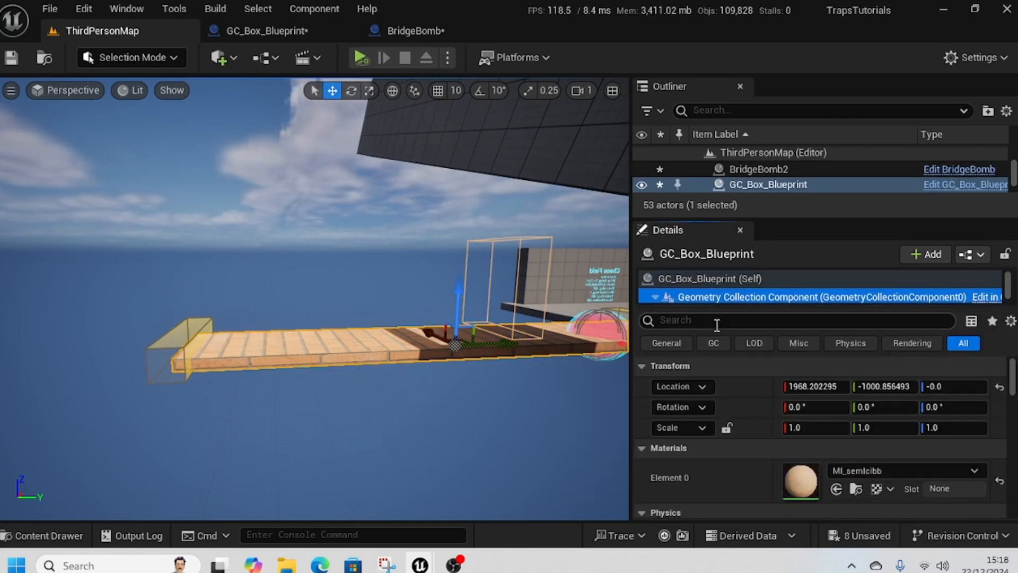
pyautogui.moveTo(707, 308); pyautogui.dragTo(716, 342)
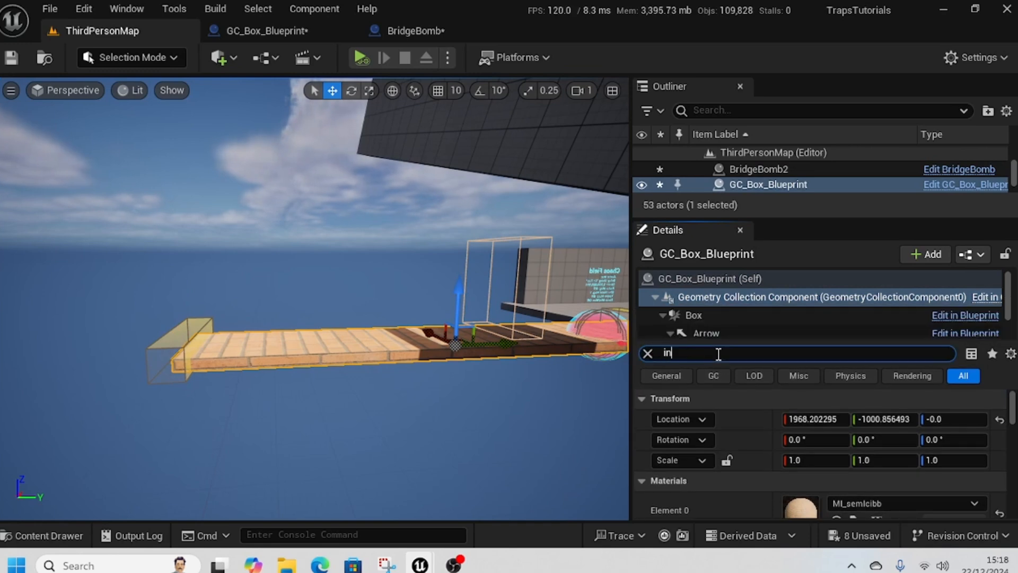
pyautogui.write('i')
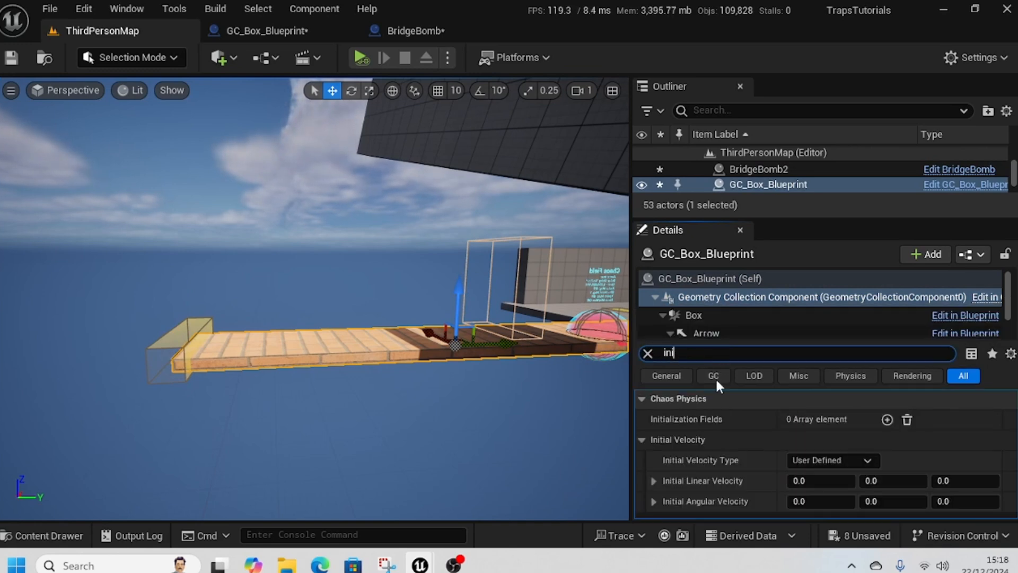
pyautogui.click(888, 420)
pyautogui.click(944, 440)
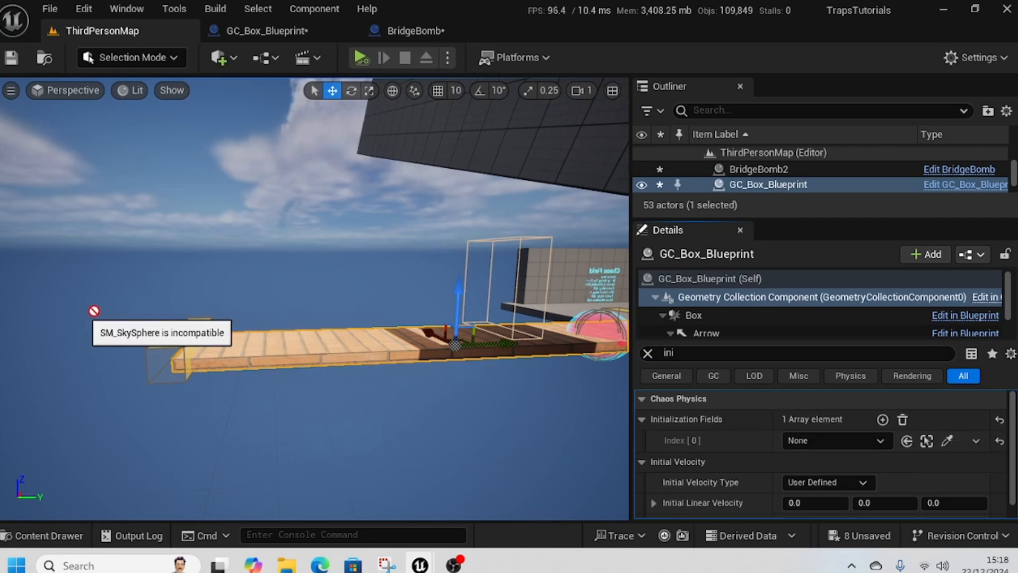
pyautogui.press('d')
pyautogui.moveTo(427, 412)
pyautogui.mouseDown(button='right')
pyautogui.moveTo(431, 390)
pyautogui.moveTo(429, 412)
pyautogui.mouseUp(button='right')
pyautogui.press('w')
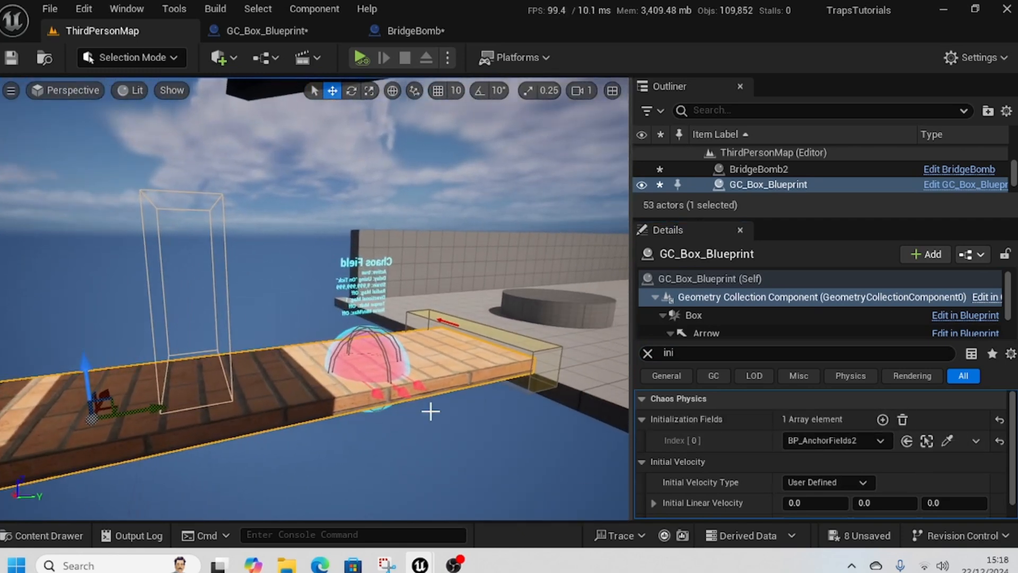
# - Add a second Initialization Fields element to the bridge's Geometry Collection Component and assign the platform-end anchor field BP_AnchorFields to it
pyautogui.click(888, 419)
pyautogui.click(948, 463)
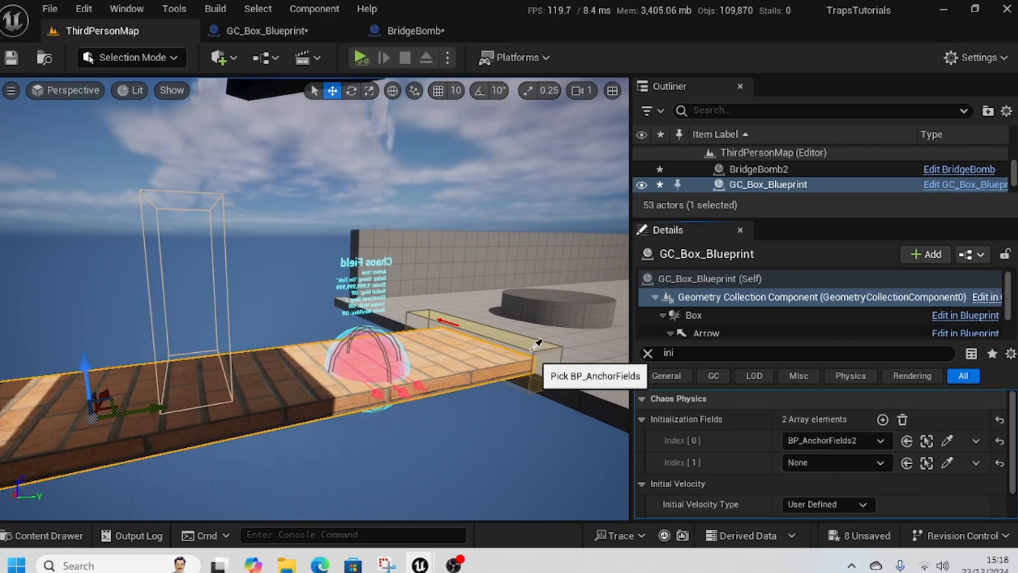
pyautogui.moveTo(542, 389); pyautogui.dragTo(528, 392, button='right')
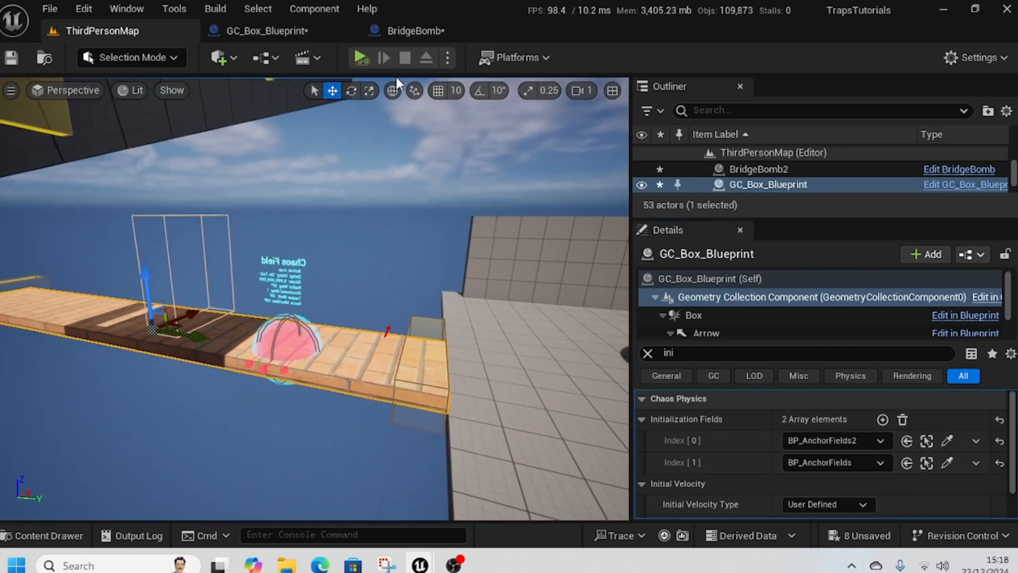
# - Simulate the level to check how the anchored bridge breaks, and stop the simulation
pyautogui.click(449, 57)
pyautogui.click(507, 201)
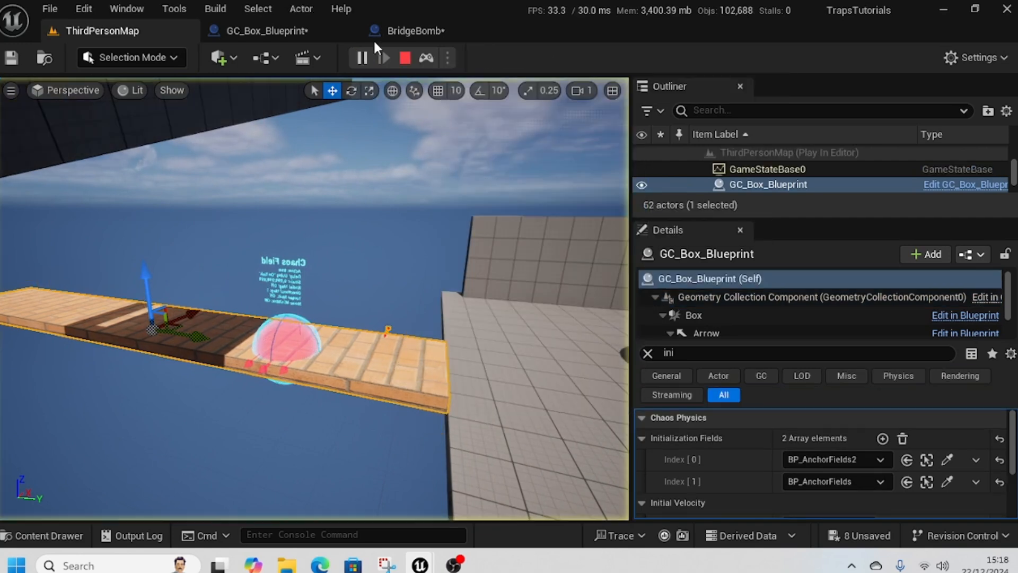
pyautogui.moveTo(427, 230); pyautogui.dragTo(405, 245, button='right')
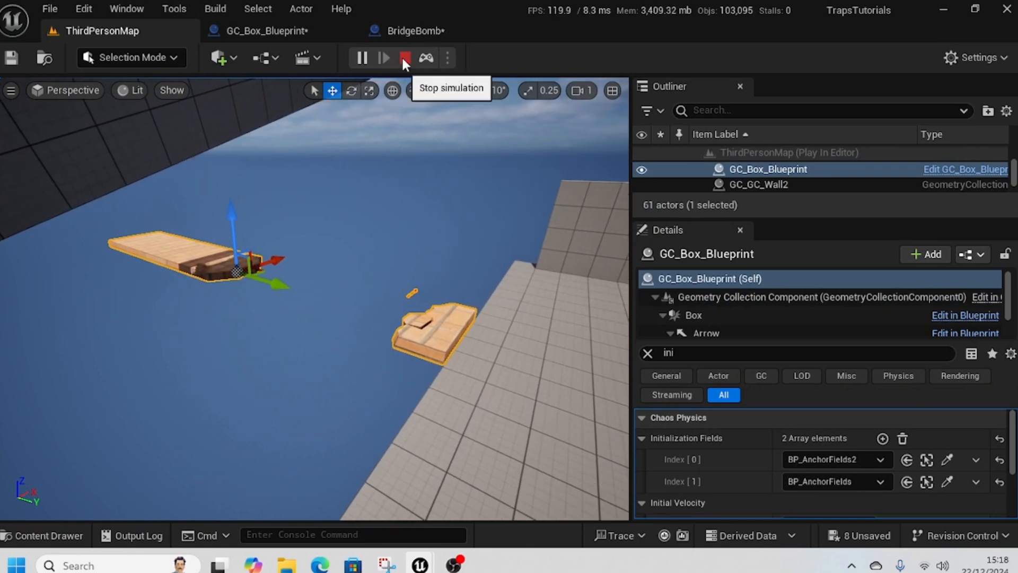
pyautogui.click(404, 60)
# - Duplicate BridgeBomb2 onto the far half of the bridge and simulate the level to test the collapse with two bombs
pyautogui.click(331, 297)
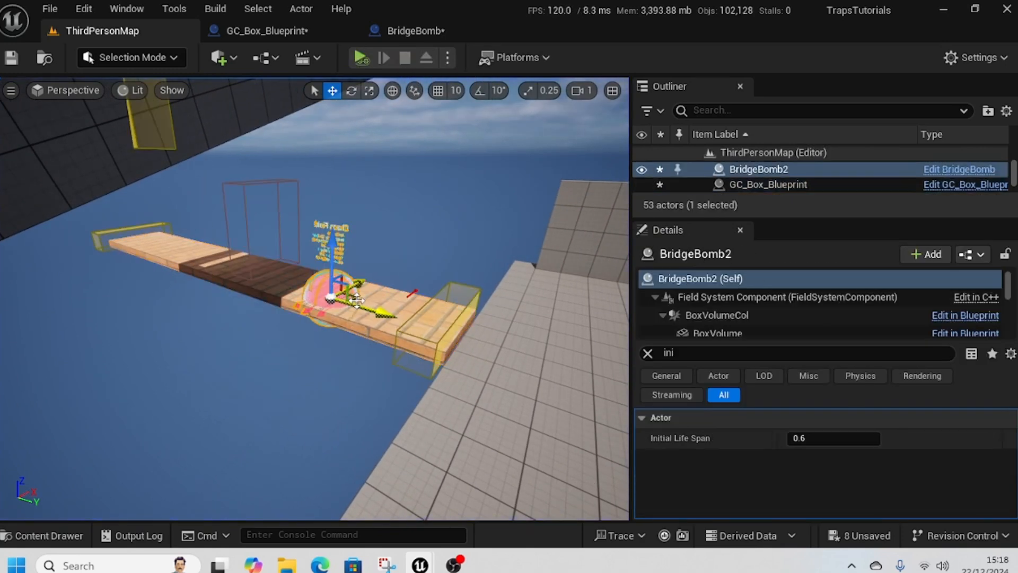
pyautogui.keyDown('alt'); pyautogui.moveTo(359, 304); pyautogui.dragTo(191, 258); pyautogui.keyUp('alt')
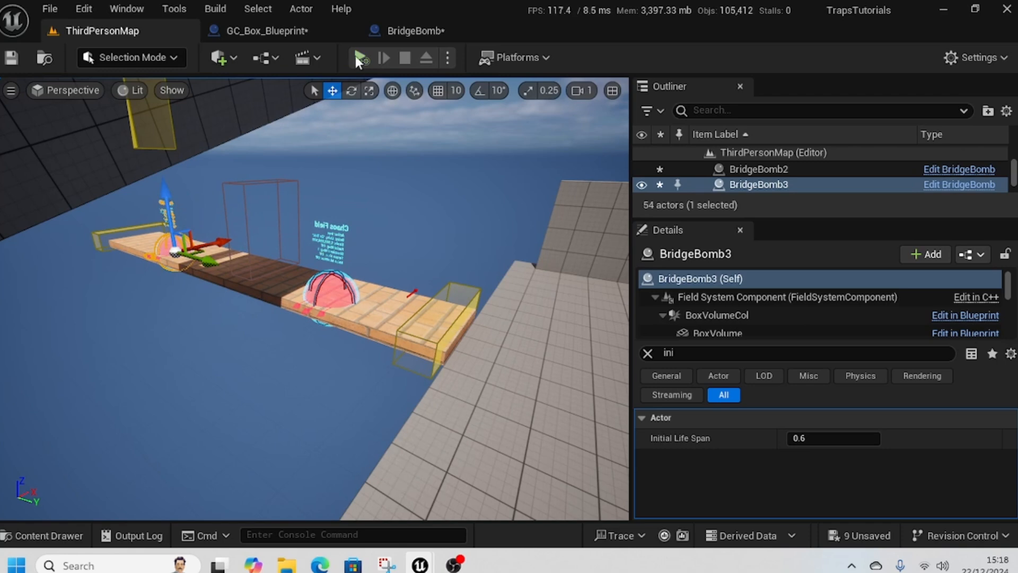
pyautogui.click(360, 57)
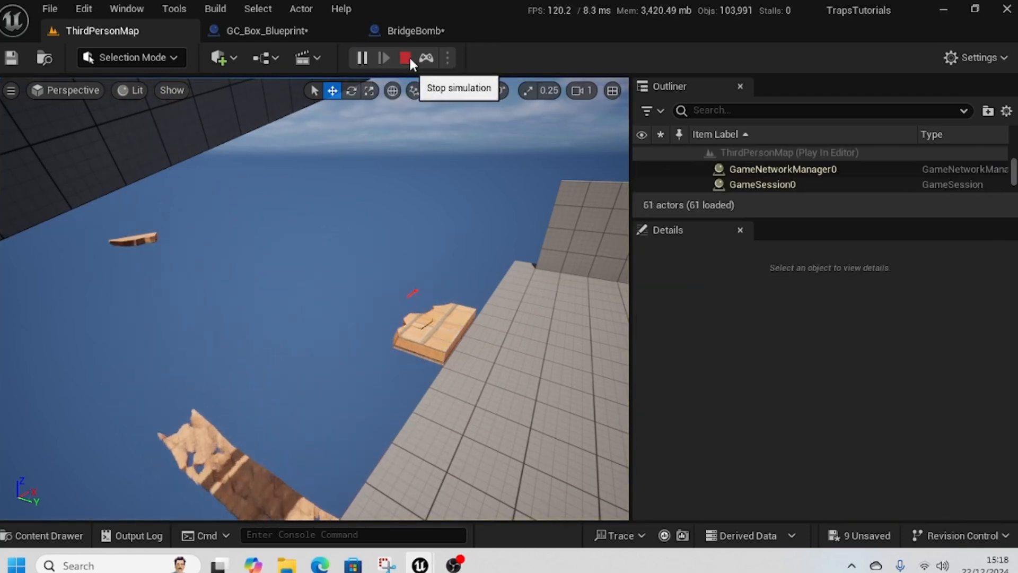
pyautogui.click(406, 57)
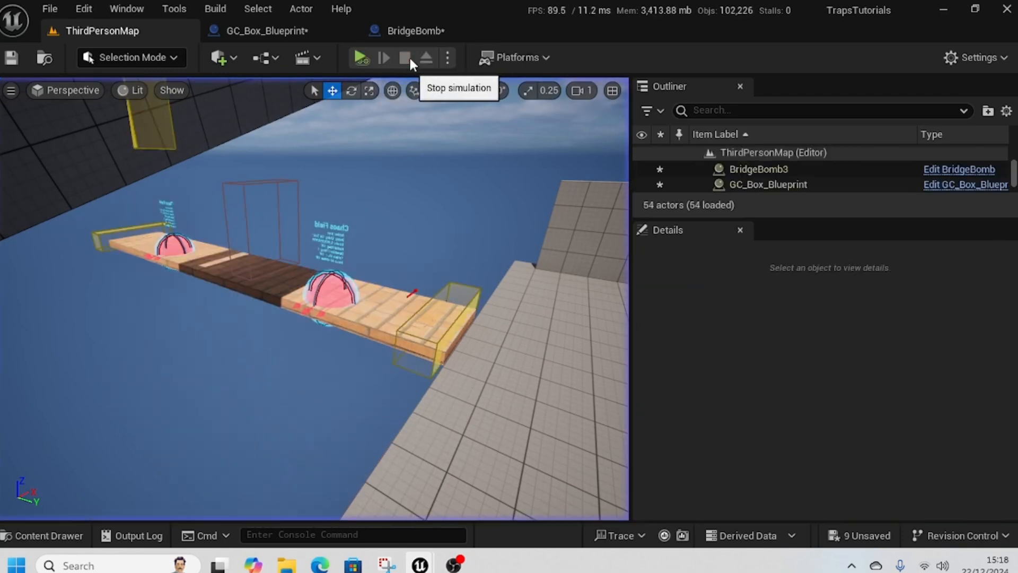
# - Delete both bridge bomb fields from the bridge in the level
pyautogui.click(336, 288)
pyautogui.press('Delete')
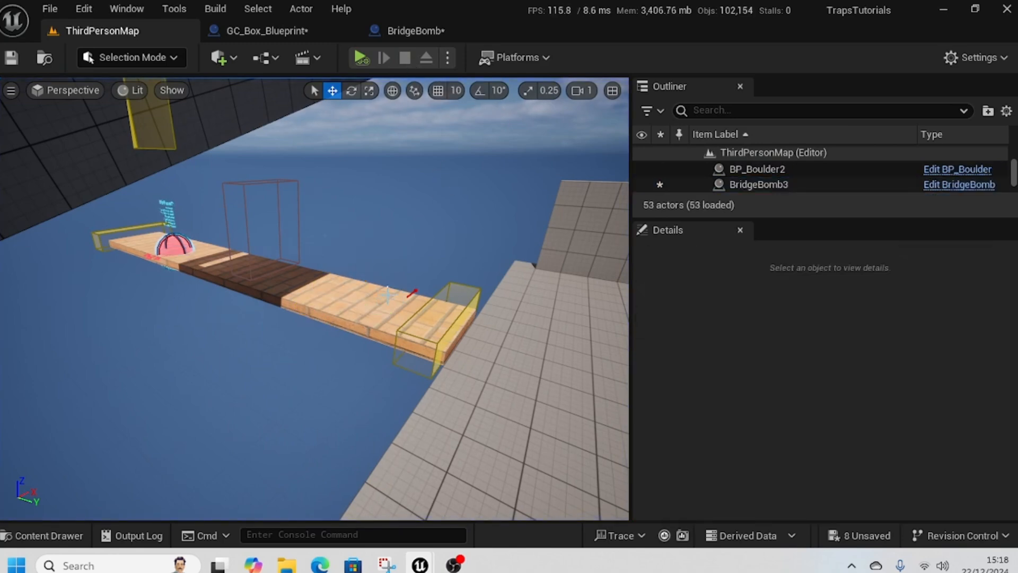
pyautogui.click(175, 245)
pyautogui.press('Delete')
pyautogui.moveTo(315, 297); pyautogui.dragTo(315, 275, button='right')
pyautogui.press('d')
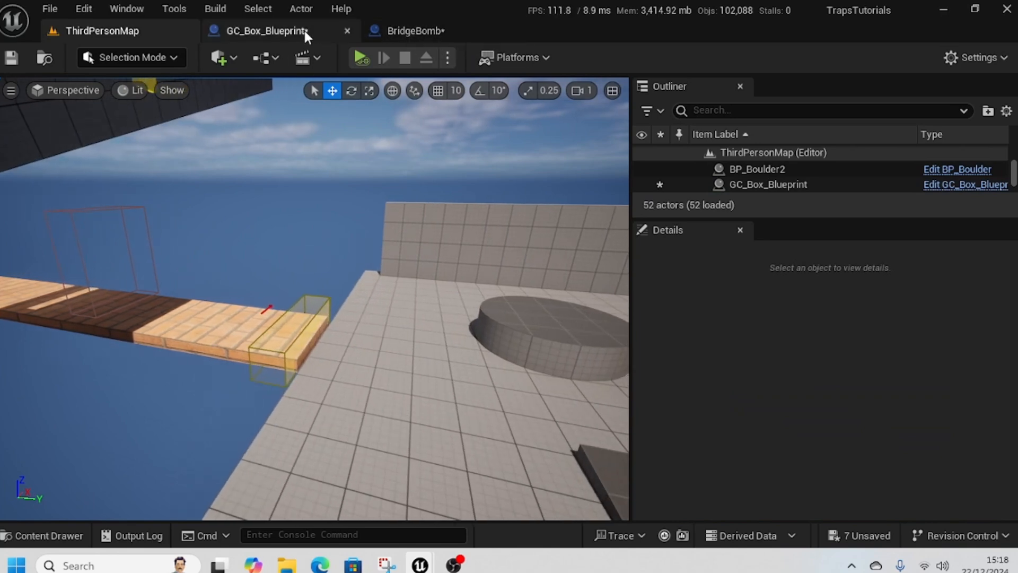
# - Examine the BridgeBomb class defaults, from the activation and falloff settings to the bomb scale, duration and position settings
pyautogui.click(406, 27)
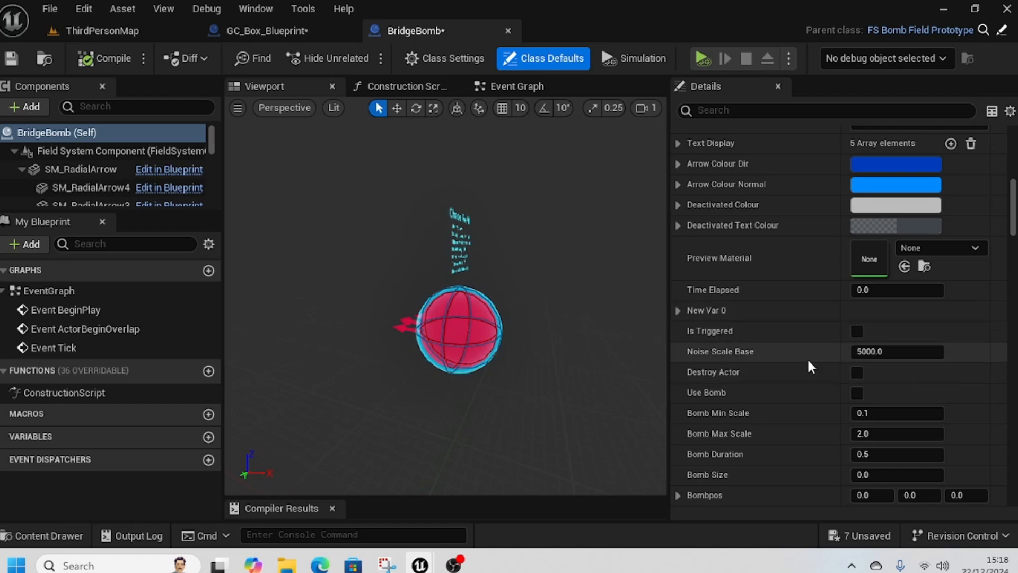
pyautogui.scroll(5, 827, 351)
pyautogui.scroll(5, 823, 350)
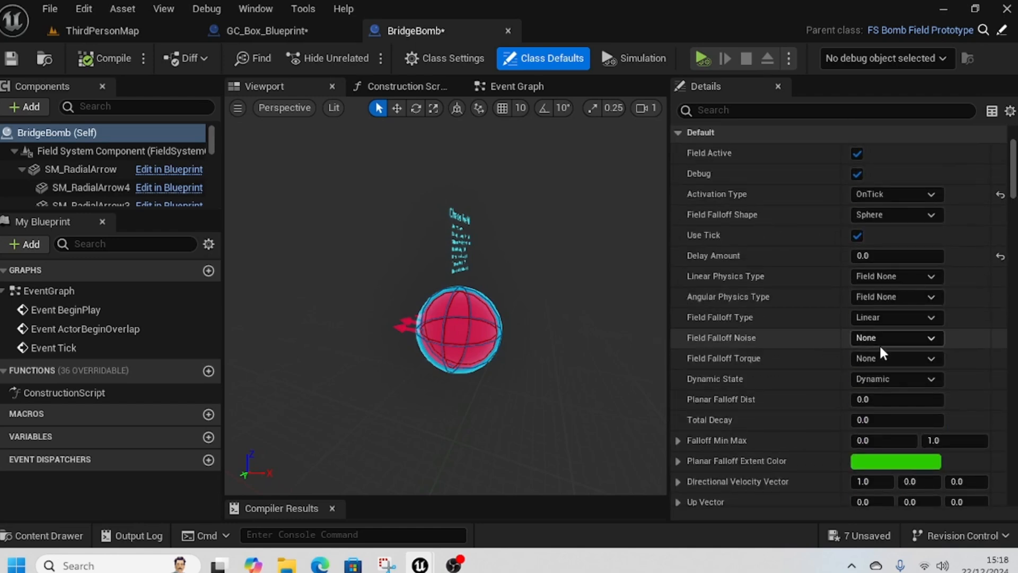
pyautogui.scroll(-5, 871, 332)
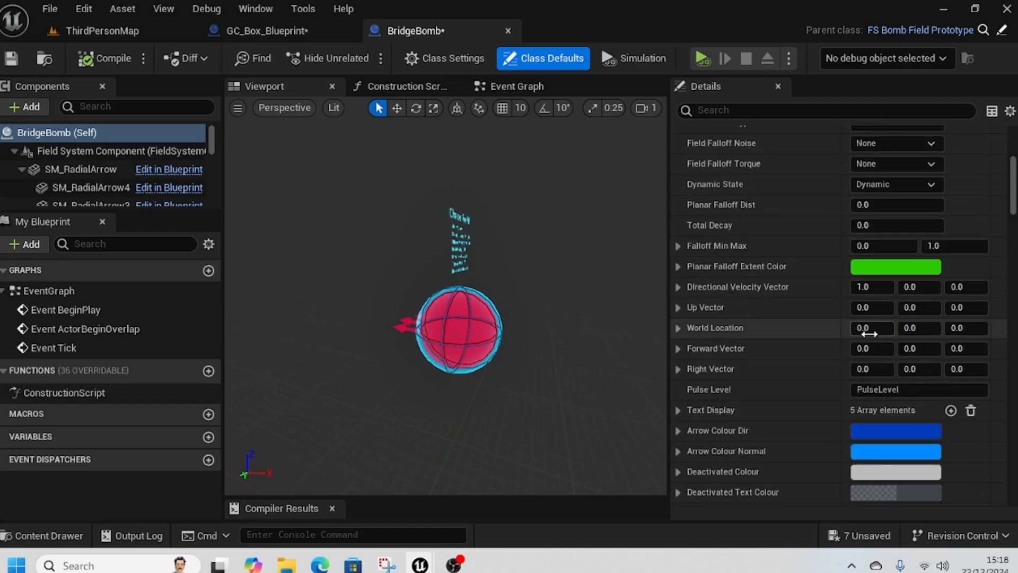
pyautogui.scroll(-9, 868, 333)
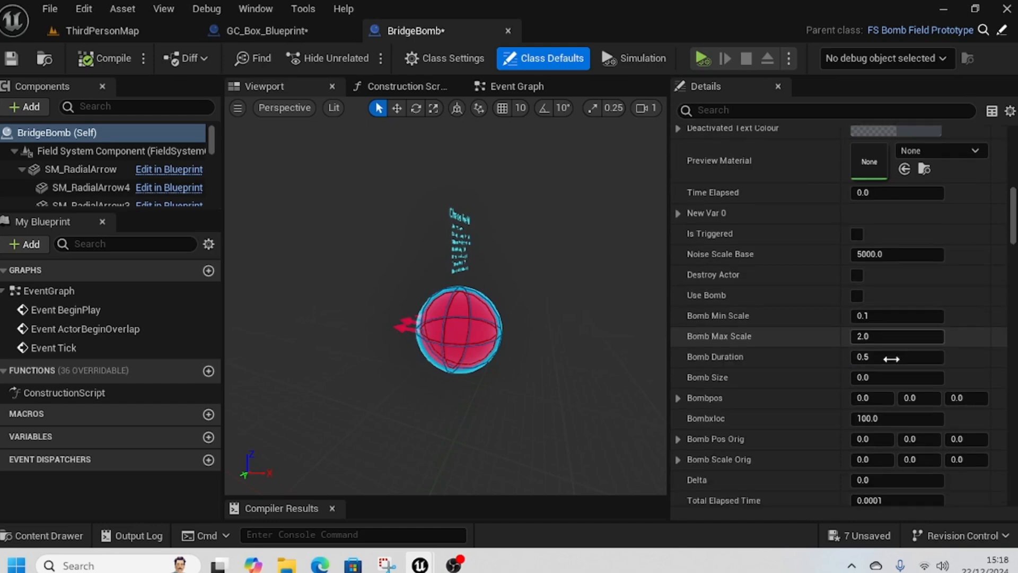
pyautogui.scroll(-1, 892, 358)
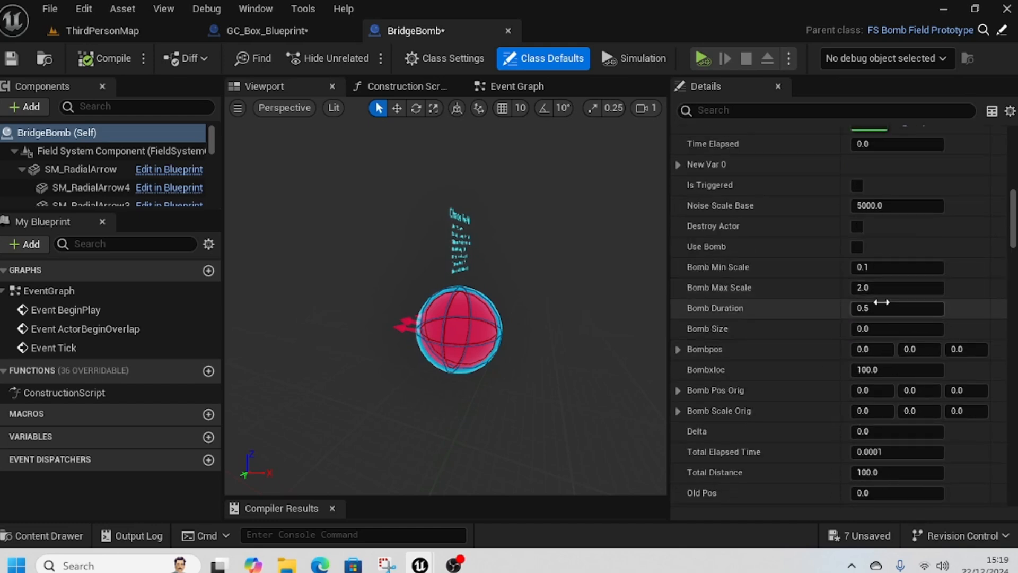
pyautogui.scroll(-1, 884, 301)
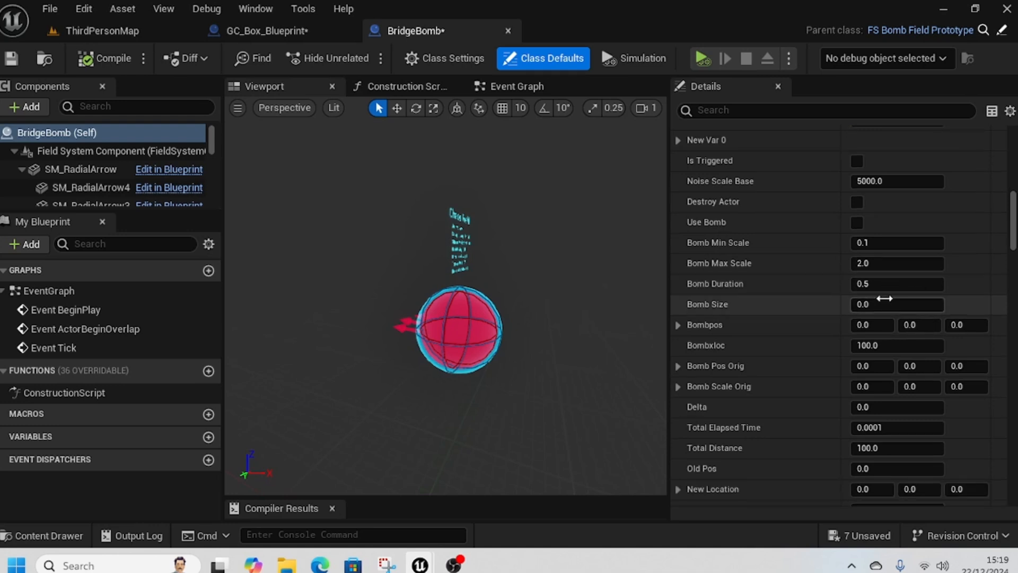
pyautogui.scroll(-2, 878, 300)
pyautogui.scroll(-2, 881, 316)
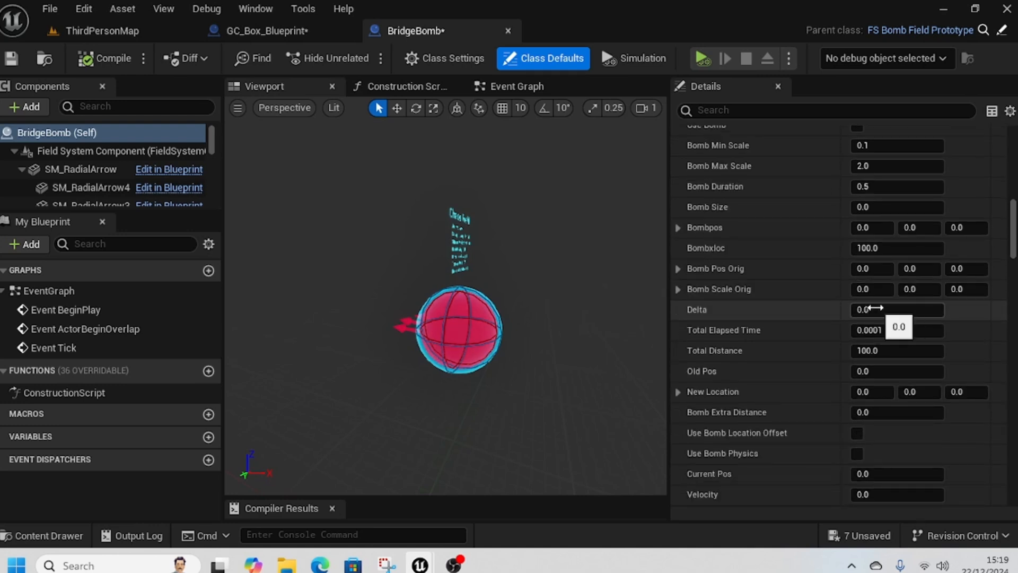
pyautogui.scroll(-2, 901, 325)
# - Delete the three disabled default event nodes from the event graph of GC_Box_Blueprint
pyautogui.click(306, 33)
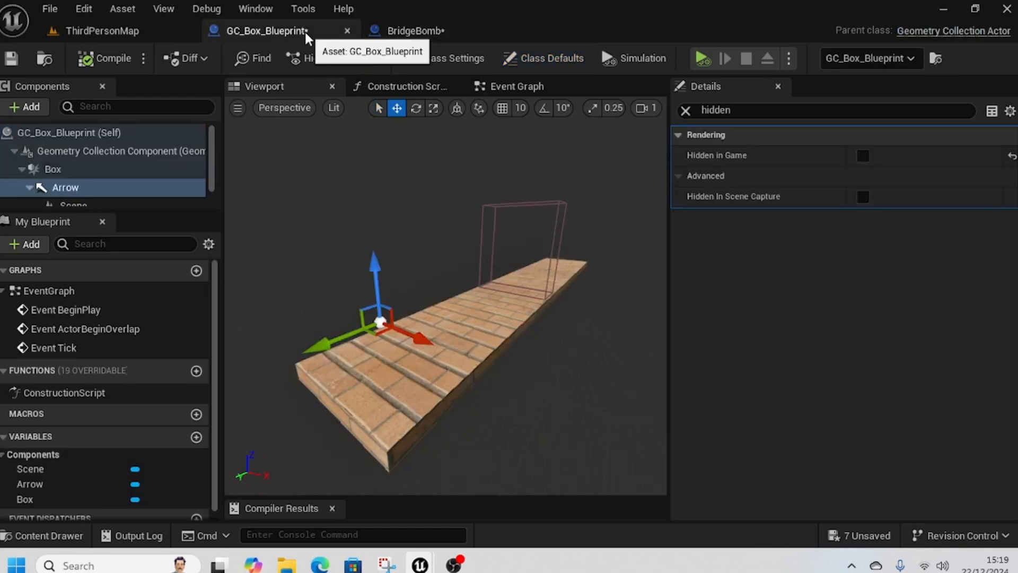
pyautogui.click(518, 86)
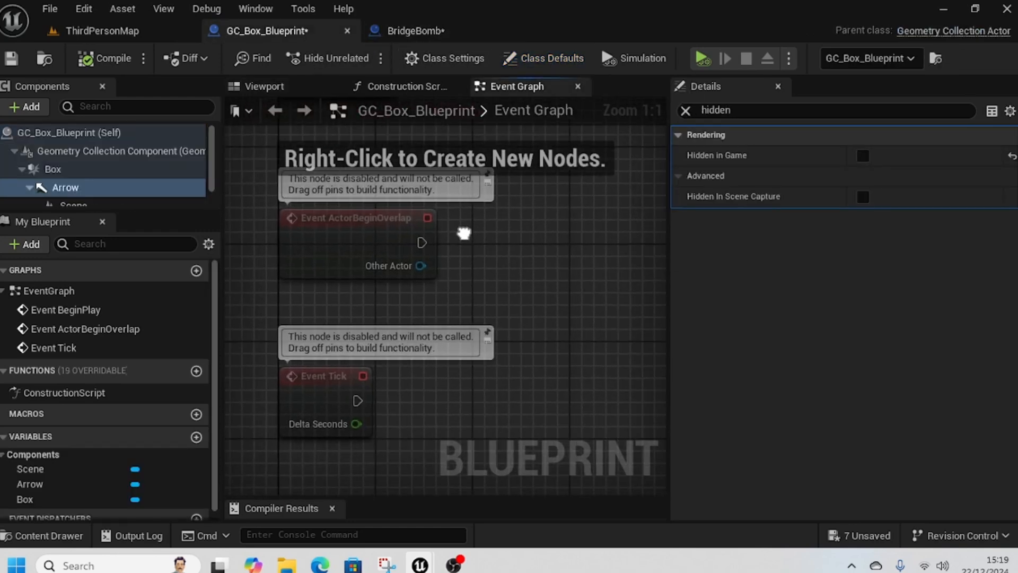
pyautogui.scroll(-2, 419, 223)
pyautogui.moveTo(300, 150); pyautogui.dragTo(335, 206, button='right')
pyautogui.moveTo(508, 409); pyautogui.dragTo(510, 399)
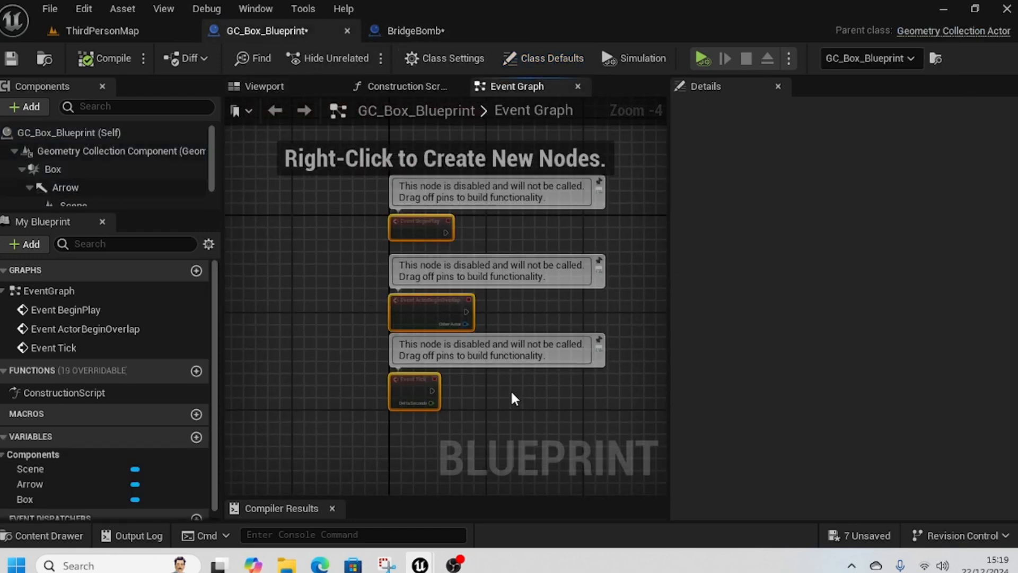
pyautogui.press('Delete')
pyautogui.scroll(-1, 58, 162)
# - Add an On Component Begin Overlap event for the bridge's Box component
pyautogui.moveTo(53, 152); pyautogui.dragTo(372, 280)
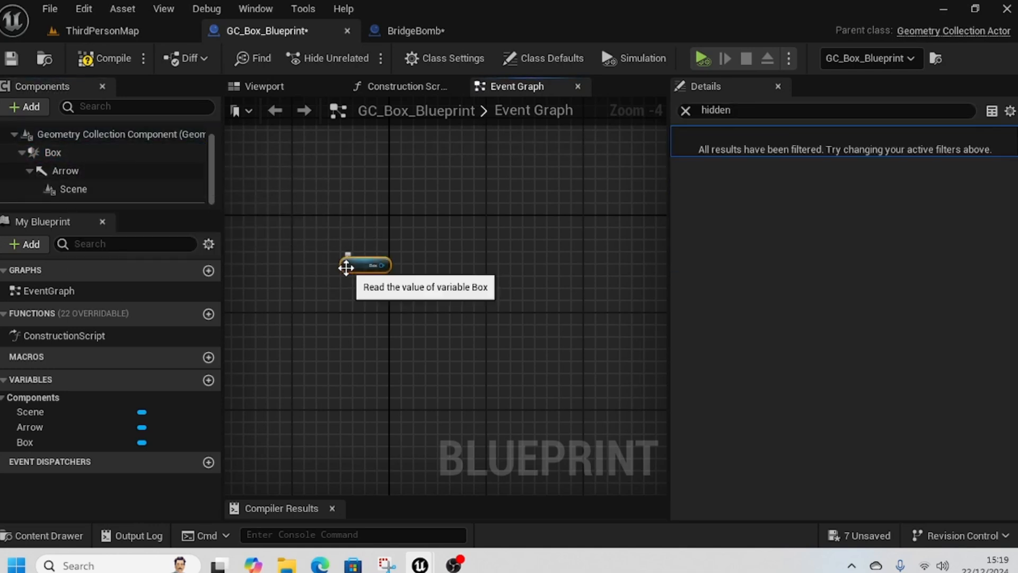
pyautogui.press('Delete')
pyautogui.rightClick(77, 153)
pyautogui.moveTo(179, 211)
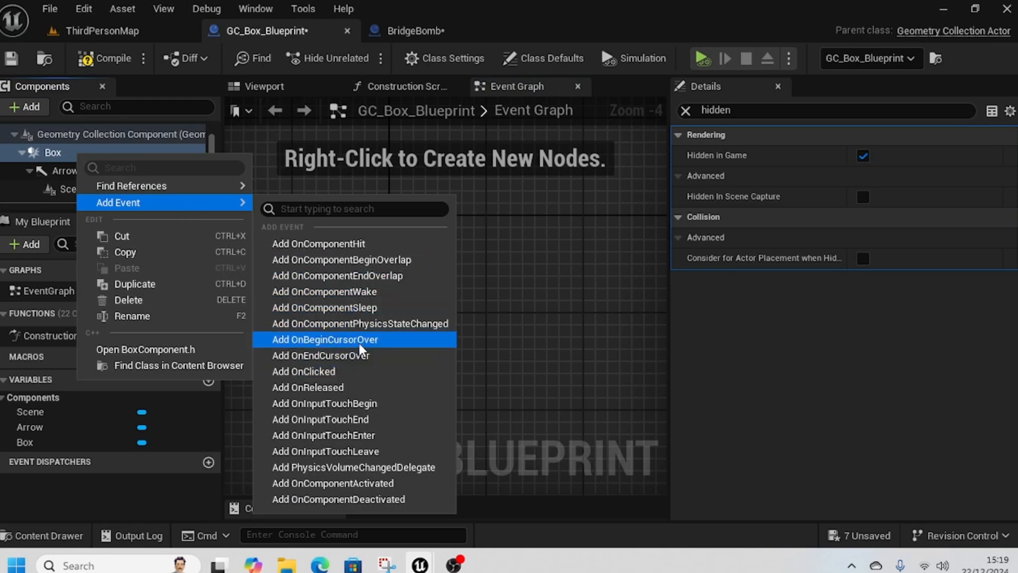
pyautogui.click(355, 260)
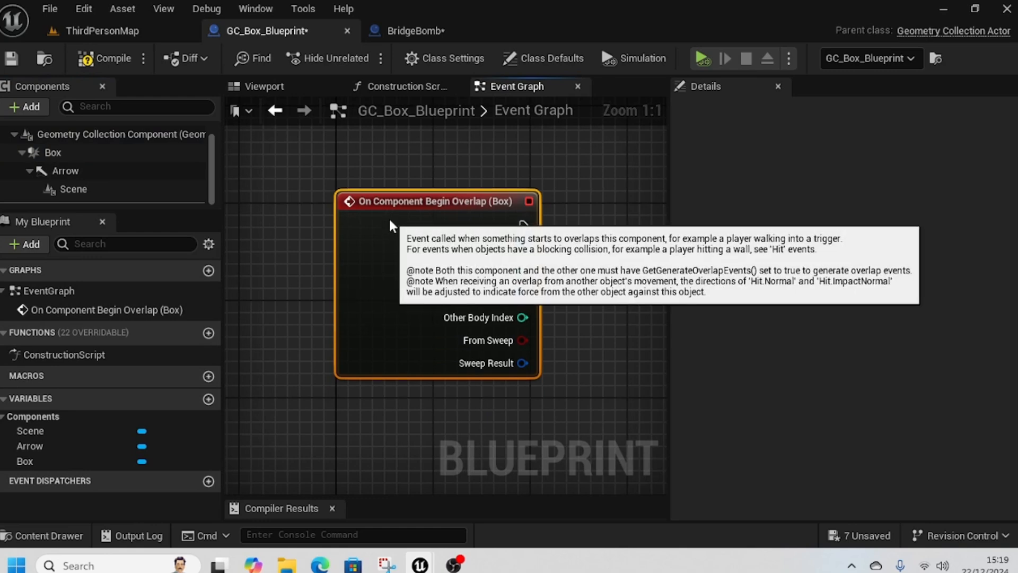
# - Compare the overlap event's Other Actor with Get Player Character through an Equal (==) node, and arrange both nodes beside the event
pyautogui.scroll(-2, 368, 348)
pyautogui.moveTo(320, 283); pyautogui.dragTo(371, 380)
pyautogui.write('==')
pyautogui.click(525, 330)
pyautogui.write('player')
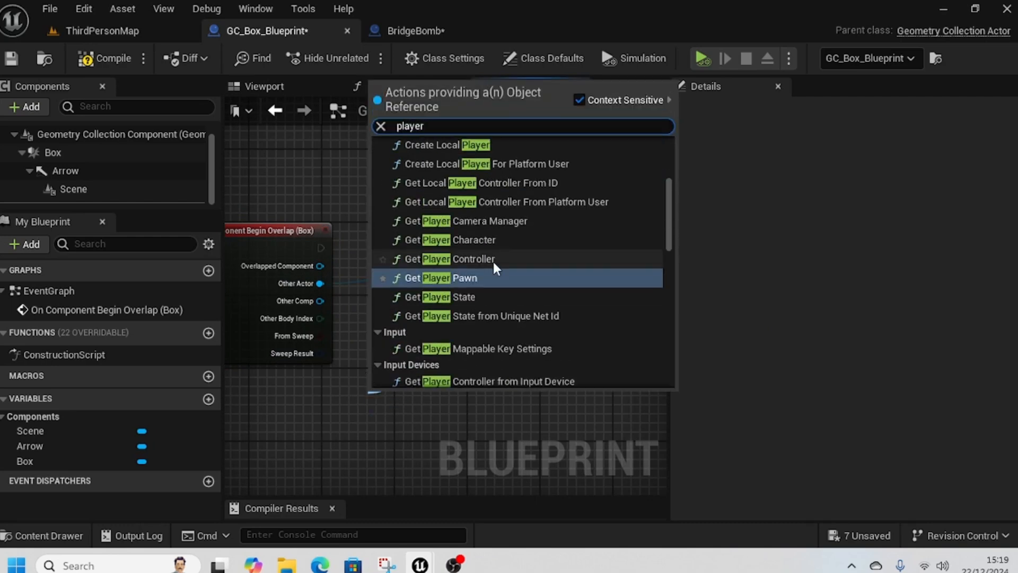
pyautogui.click(497, 241)
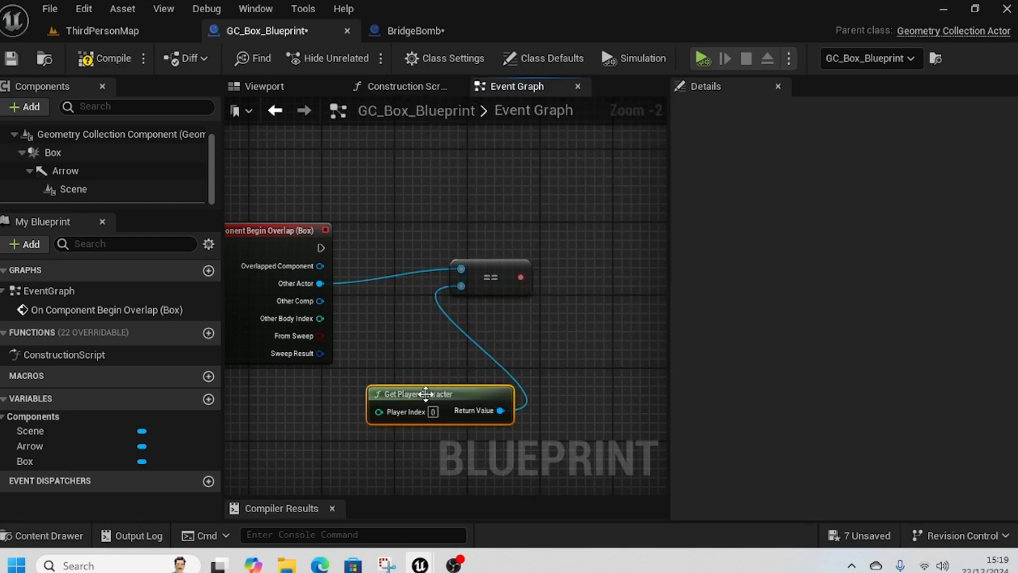
pyautogui.moveTo(426, 394); pyautogui.dragTo(300, 395)
pyautogui.moveTo(474, 263); pyautogui.dragTo(440, 274)
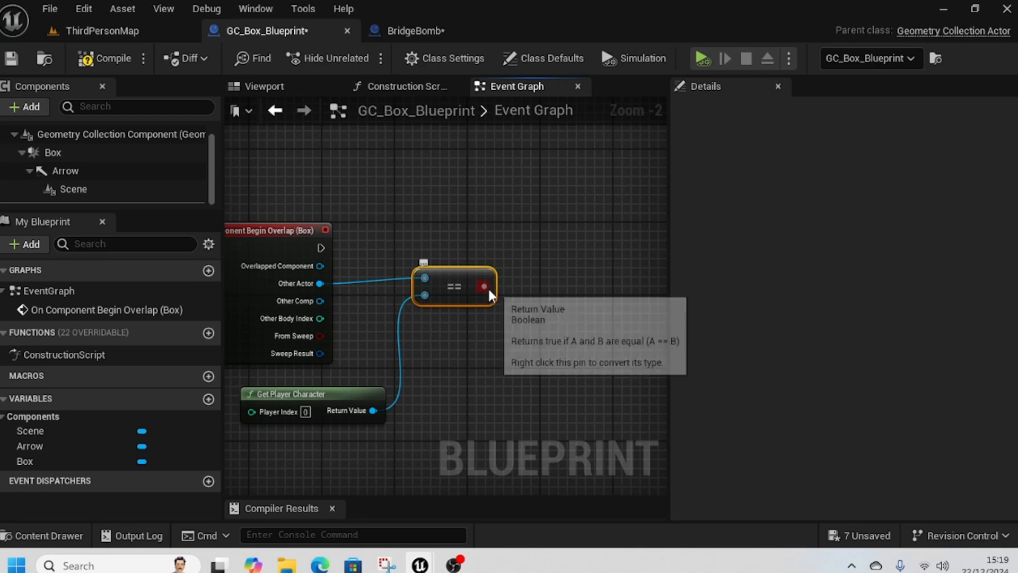
# - Dock the Details panel to the sidebar and narrow the Components and My Blueprint panels to enlarge the event graph
pyautogui.rightClick(717, 87)
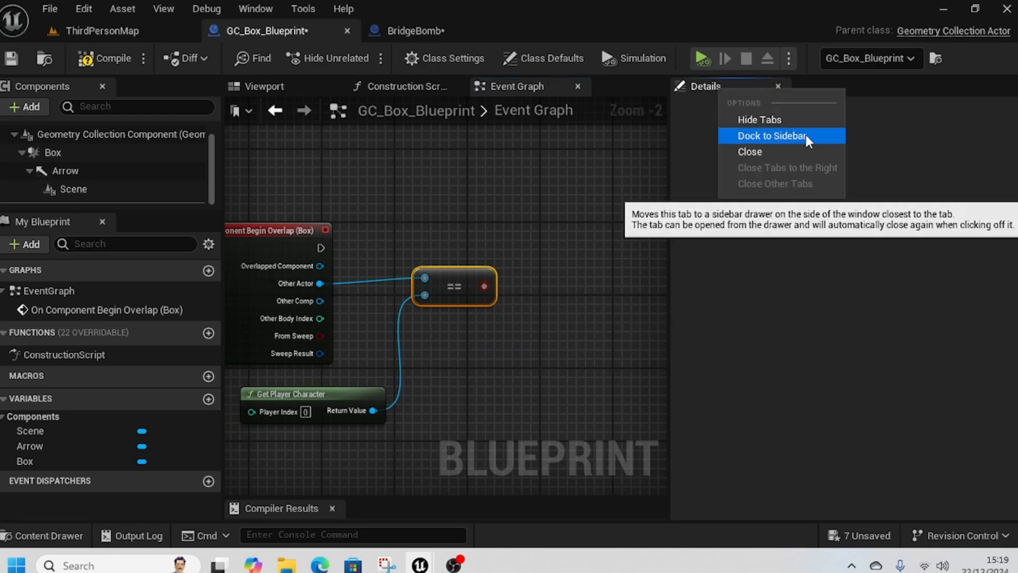
pyautogui.click(772, 136)
pyautogui.moveTo(525, 288); pyautogui.dragTo(638, 291, button='right')
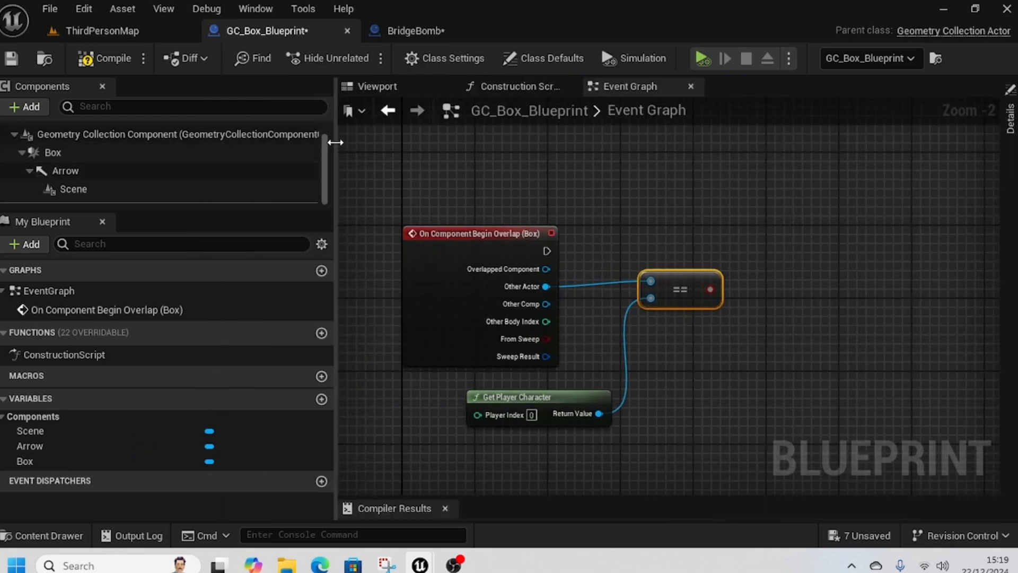
pyautogui.moveTo(334, 141); pyautogui.dragTo(170, 227)
pyautogui.scroll(-2, 392, 329)
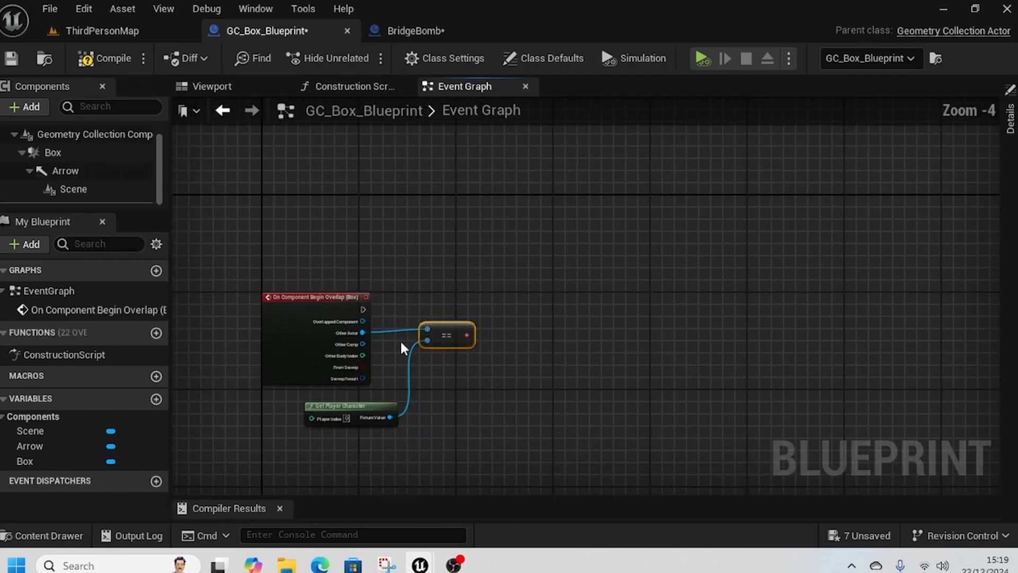
# - Add a Branch run by the overlap event with the equality result as its Condition, and align the nodes
pyautogui.moveTo(467, 335); pyautogui.dragTo(542, 314)
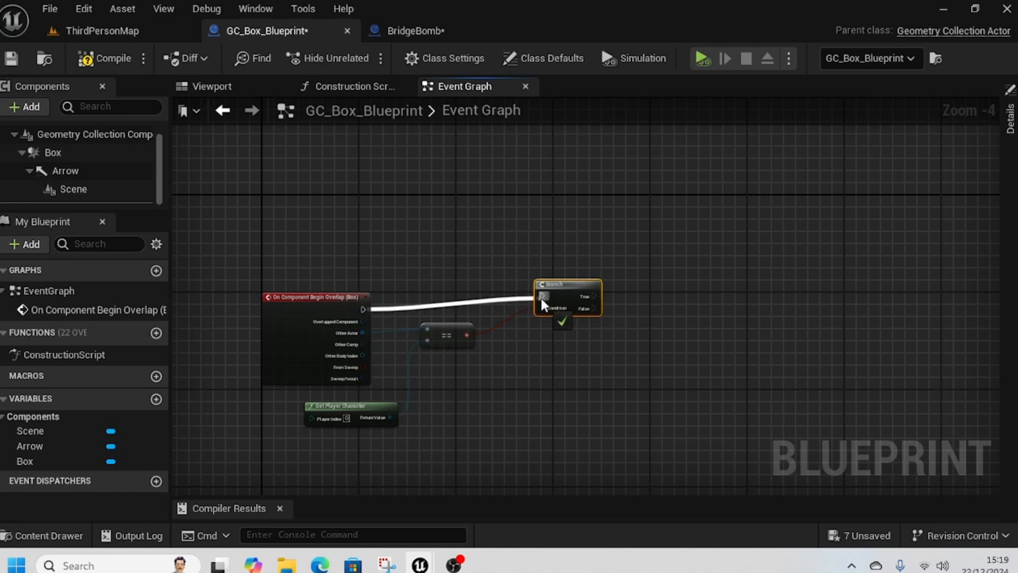
pyautogui.moveTo(542, 303); pyautogui.dragTo(543, 316)
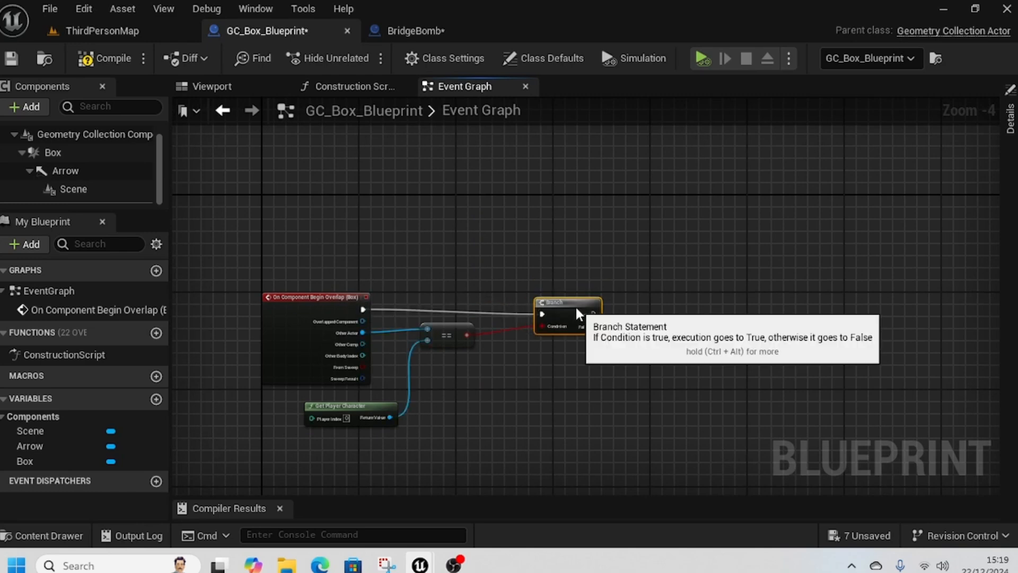
pyautogui.moveTo(460, 333); pyautogui.dragTo(461, 344)
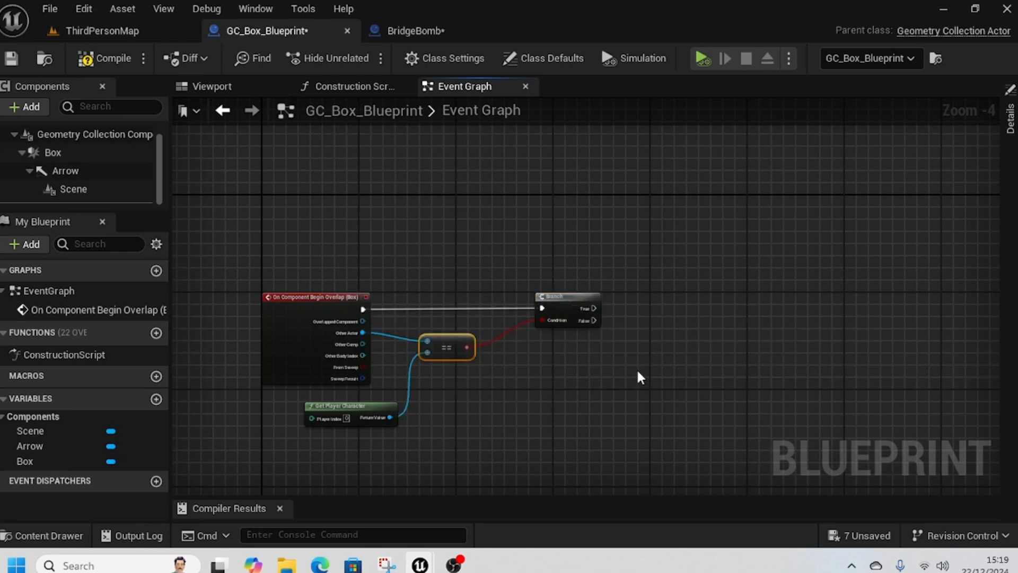
# - Add a Set Timer by Event node run by the Branch's True output
pyautogui.moveTo(631, 369); pyautogui.dragTo(510, 354, button='right')
pyautogui.moveTo(522, 302); pyautogui.dragTo(435, 323, button='right')
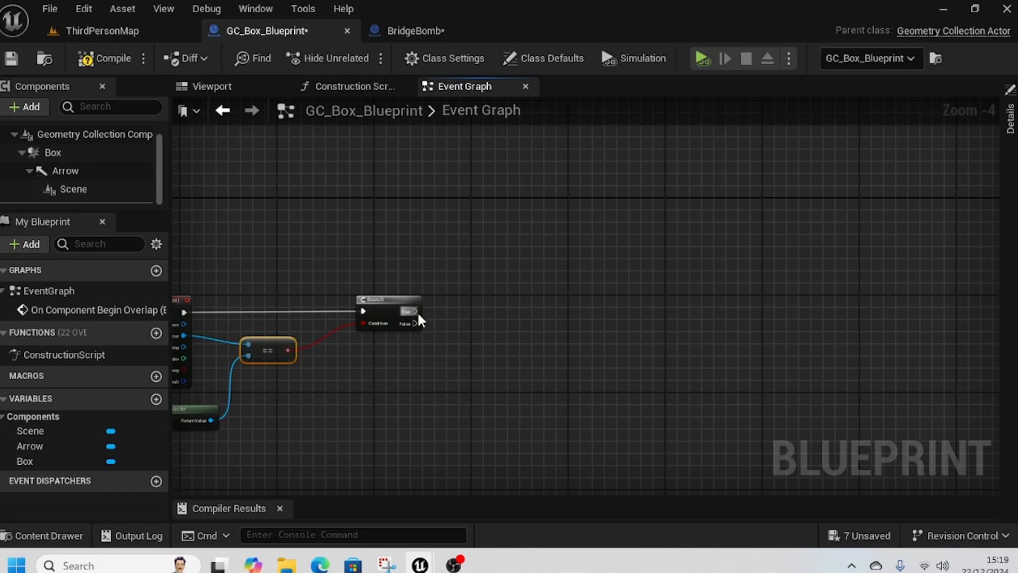
pyautogui.scroll(1, 417, 316)
pyautogui.moveTo(416, 312); pyautogui.dragTo(552, 316)
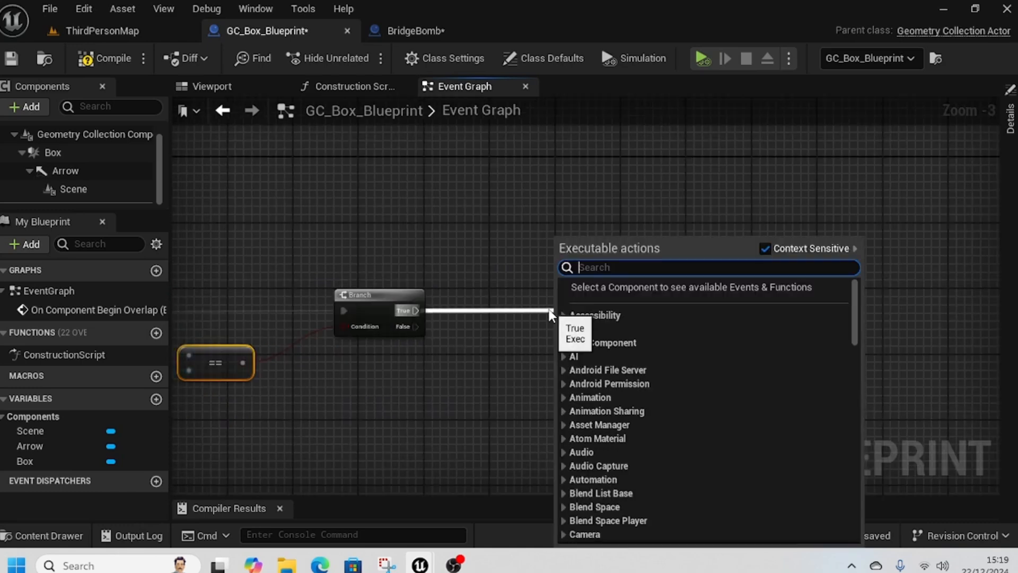
pyautogui.write('set timer')
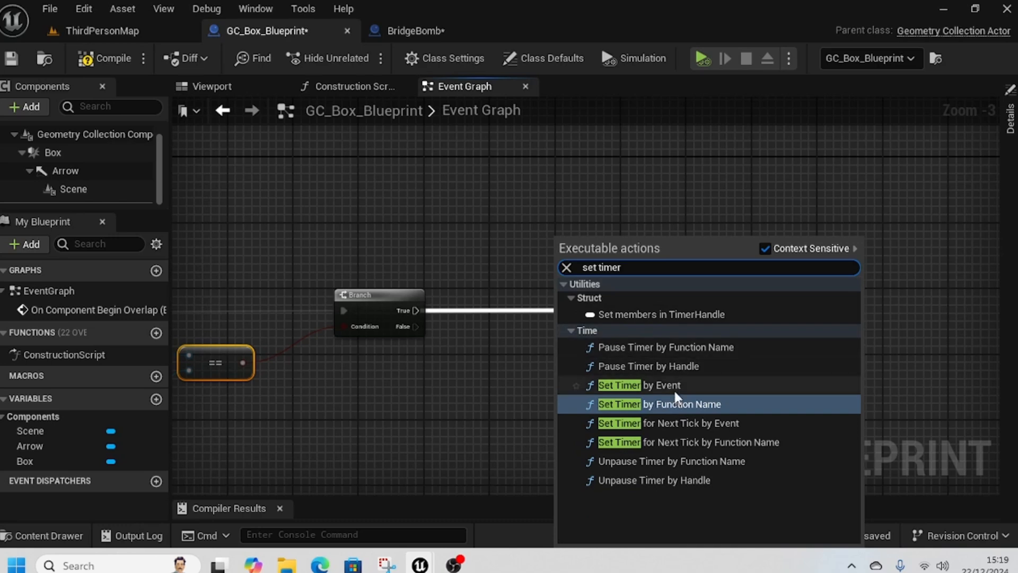
pyautogui.click(676, 392)
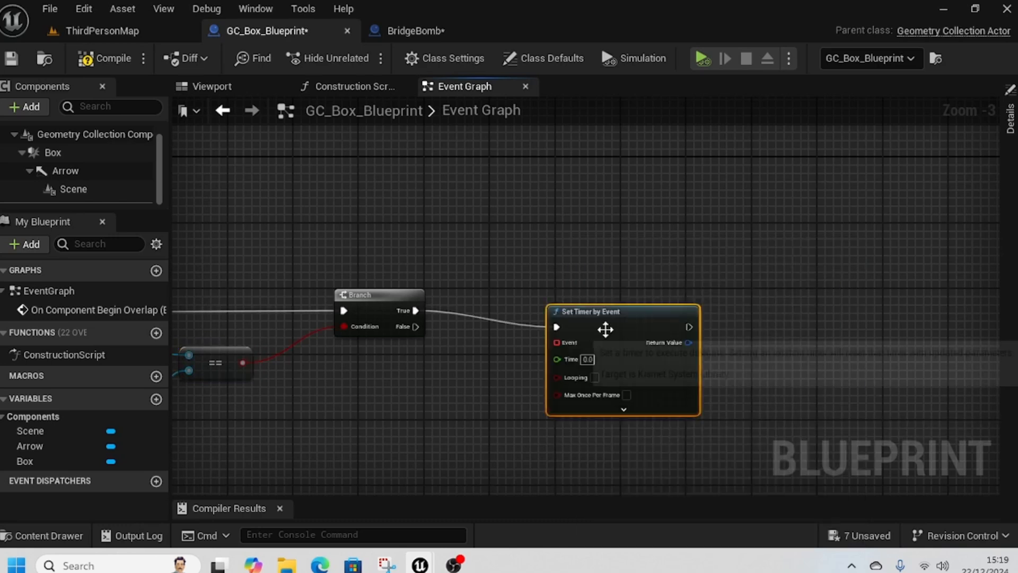
# - Promote the timer's Time input to an instance-editable float variable named TimeBetweenBombs and place its node beside the timer
pyautogui.moveTo(558, 344); pyautogui.dragTo(466, 393)
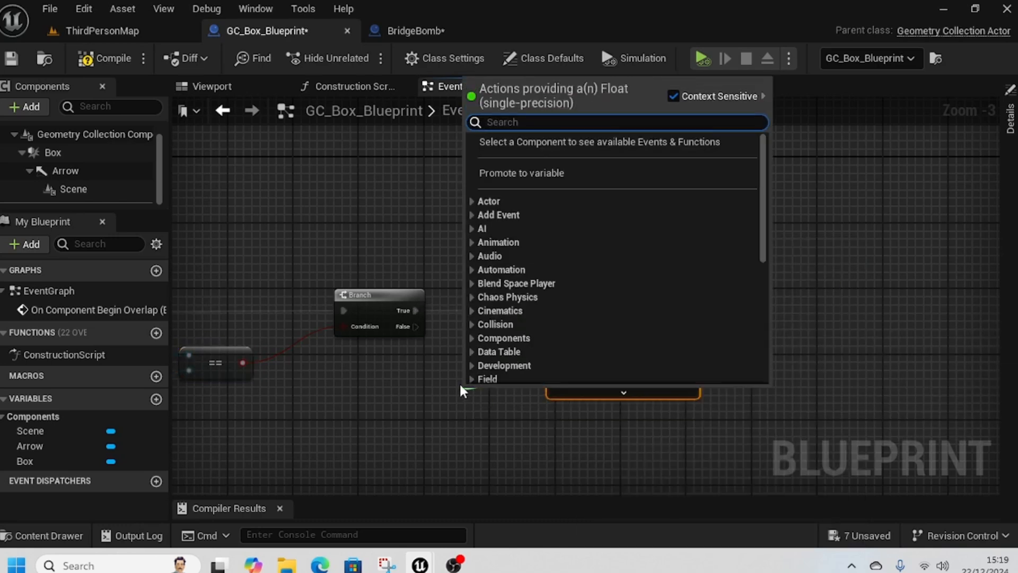
pyautogui.click(508, 174)
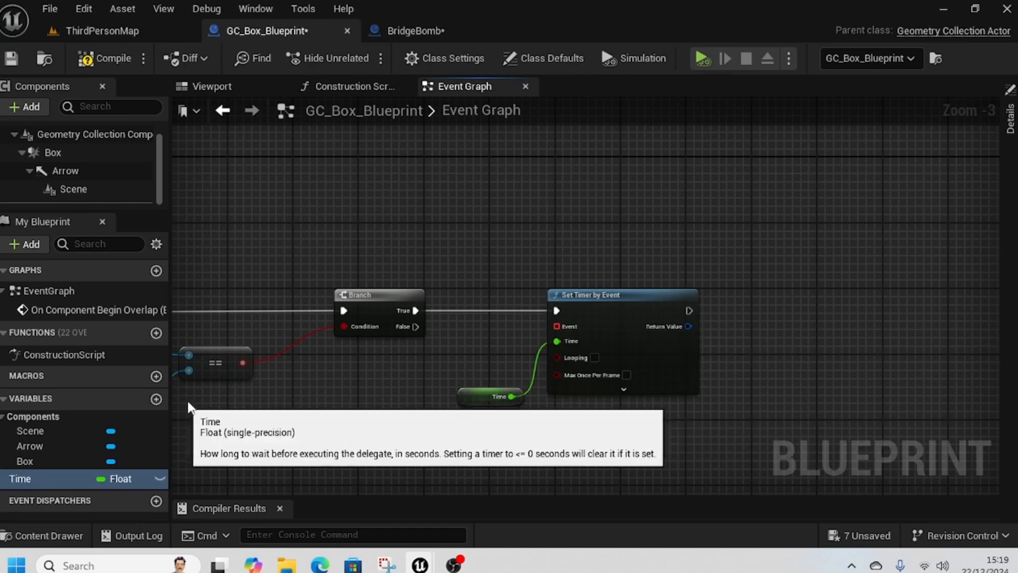
pyautogui.rightClick(41, 478)
pyautogui.click(96, 363)
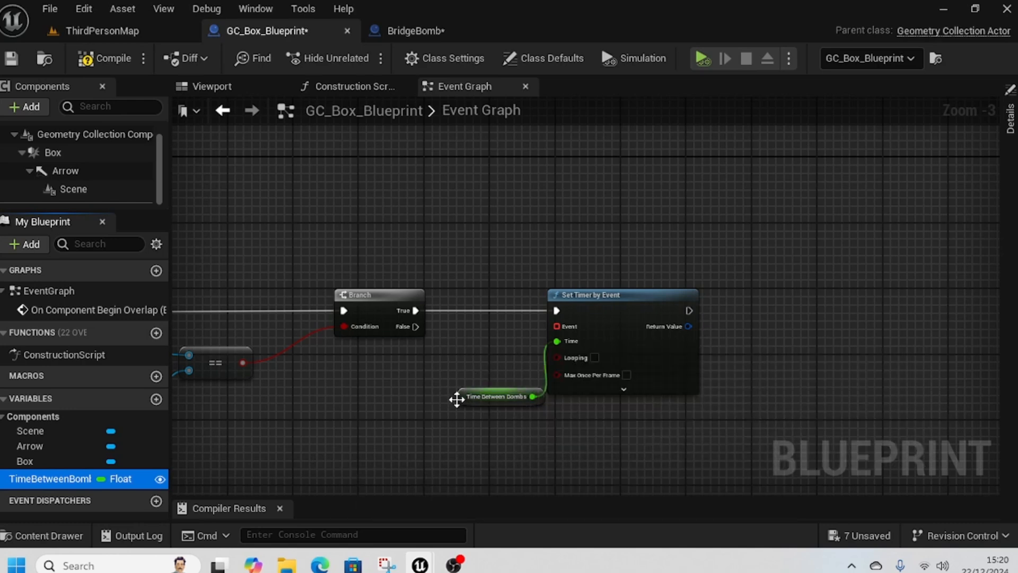
pyautogui.moveTo(457, 398); pyautogui.dragTo(443, 379)
# - Bind the timer's Event input to a new custom event named SpawnBomb and place it below the TimeBetweenBombs node
pyautogui.moveTo(571, 335); pyautogui.dragTo(532, 403)
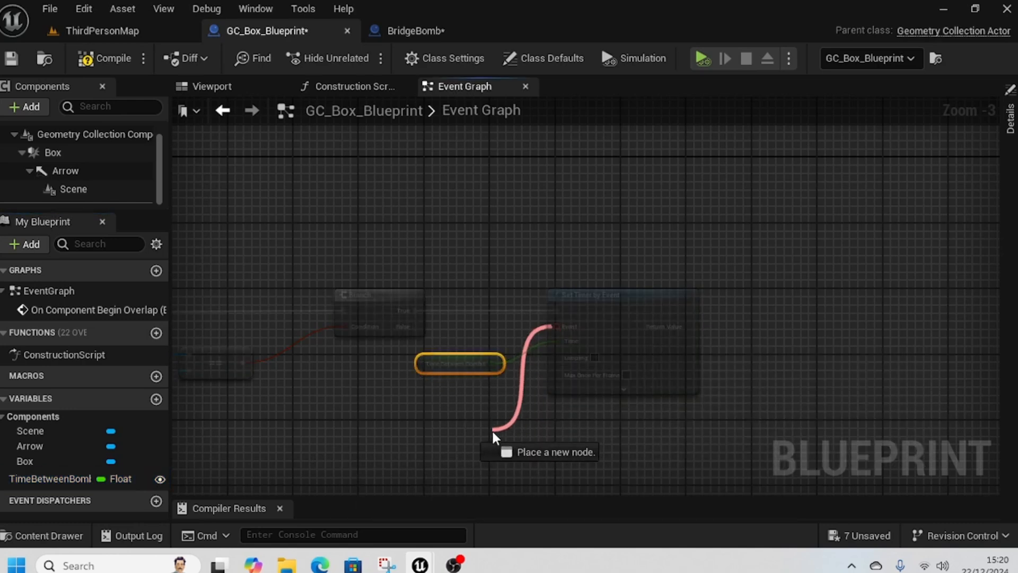
pyautogui.moveTo(494, 436); pyautogui.dragTo(495, 436)
pyautogui.write('cust')
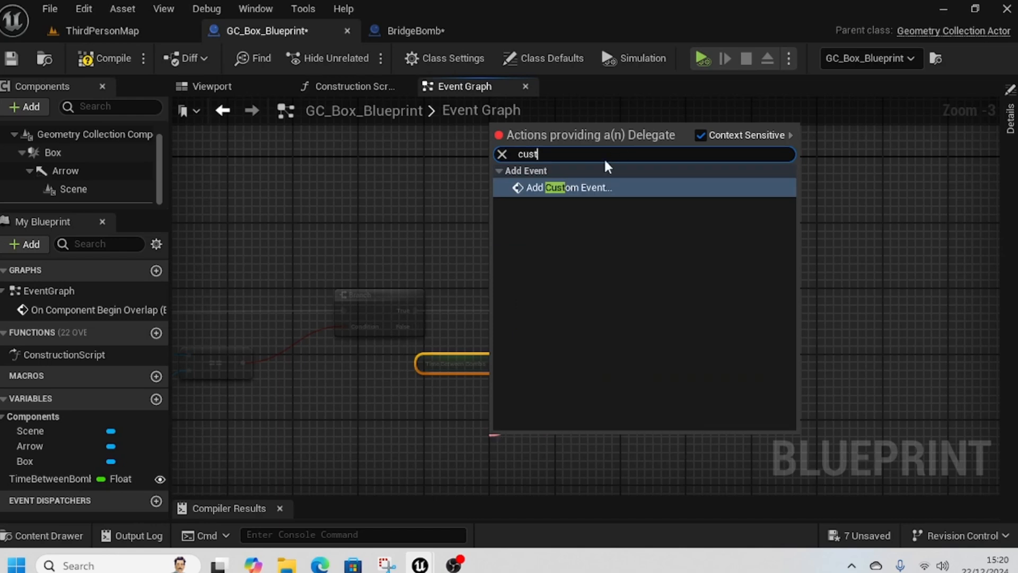
pyautogui.click(584, 188)
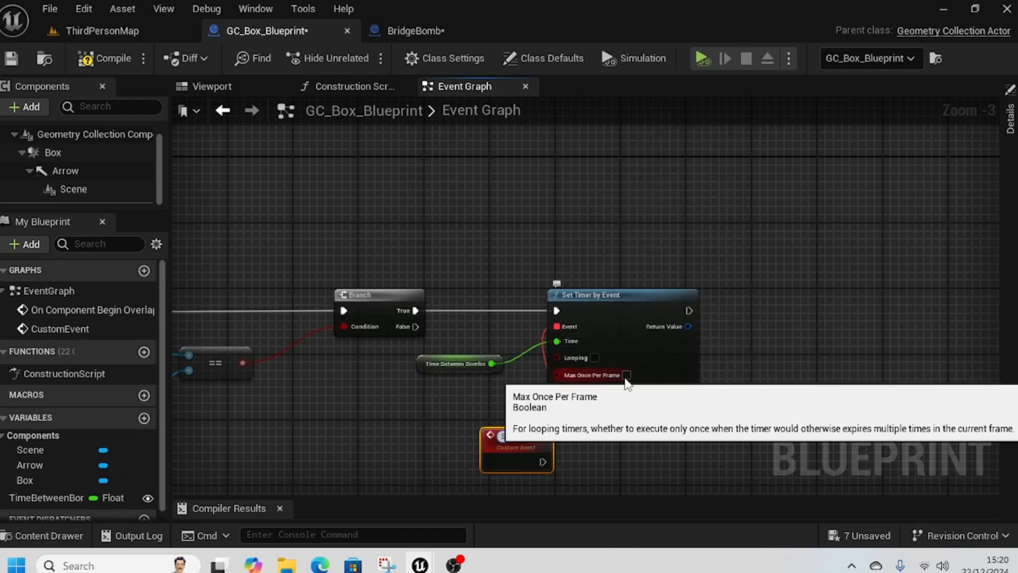
pyautogui.press('Return')
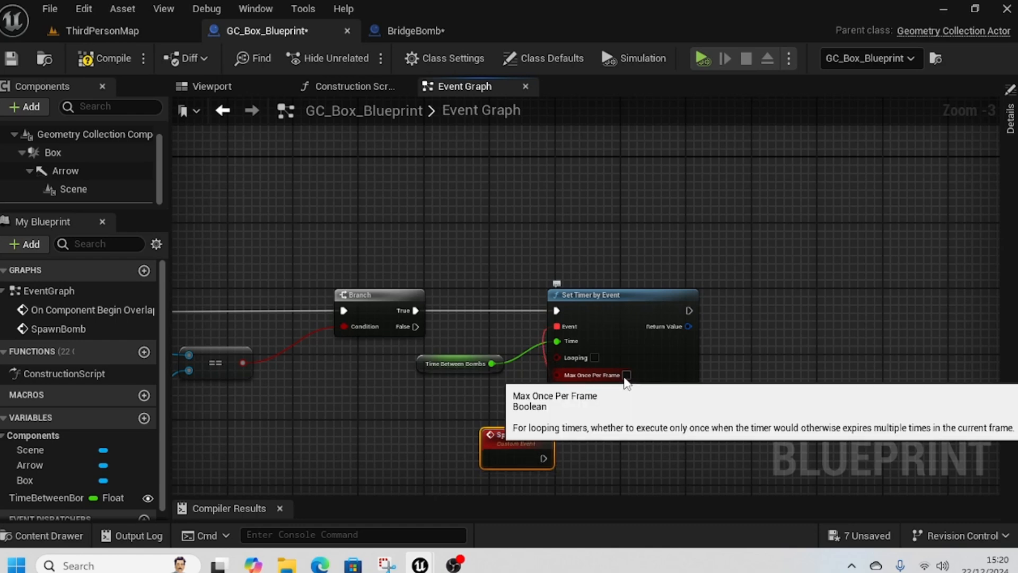
pyautogui.moveTo(520, 448); pyautogui.dragTo(473, 442)
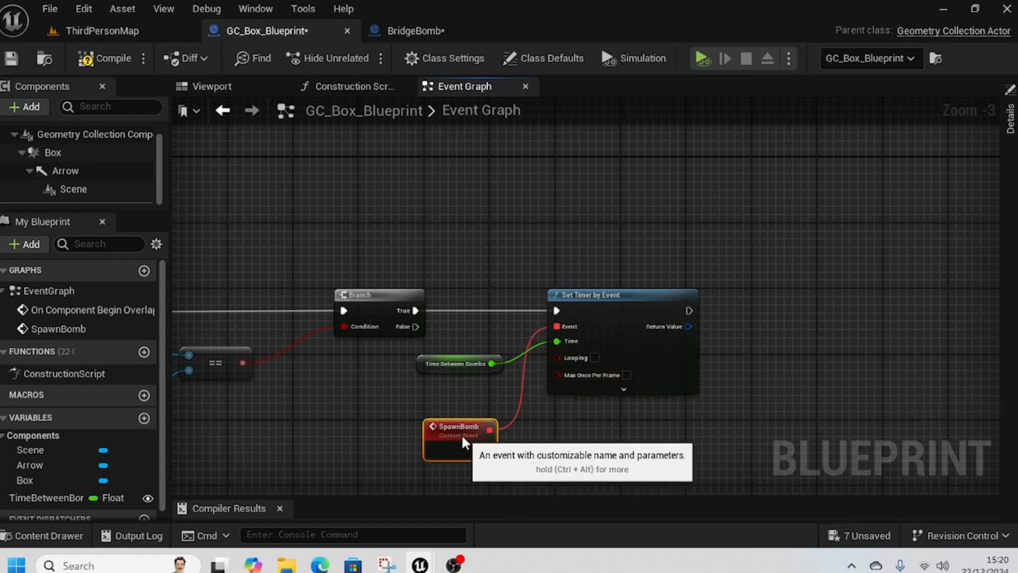
# - Promote the timer's Return Value to a variable named LoopTimer and enable Looping on the timer
pyautogui.moveTo(690, 409); pyautogui.dragTo(578, 386, button='right')
pyautogui.moveTo(577, 303); pyautogui.dragTo(679, 285)
pyautogui.click(728, 332)
pyautogui.scroll(-1, 106, 419)
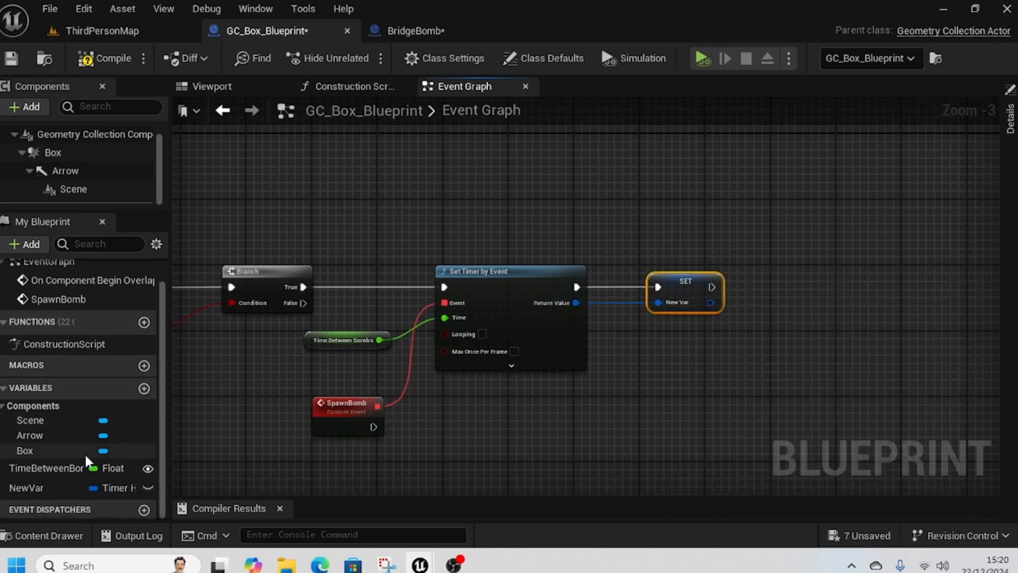
pyautogui.rightClick(45, 491)
pyautogui.click(89, 377)
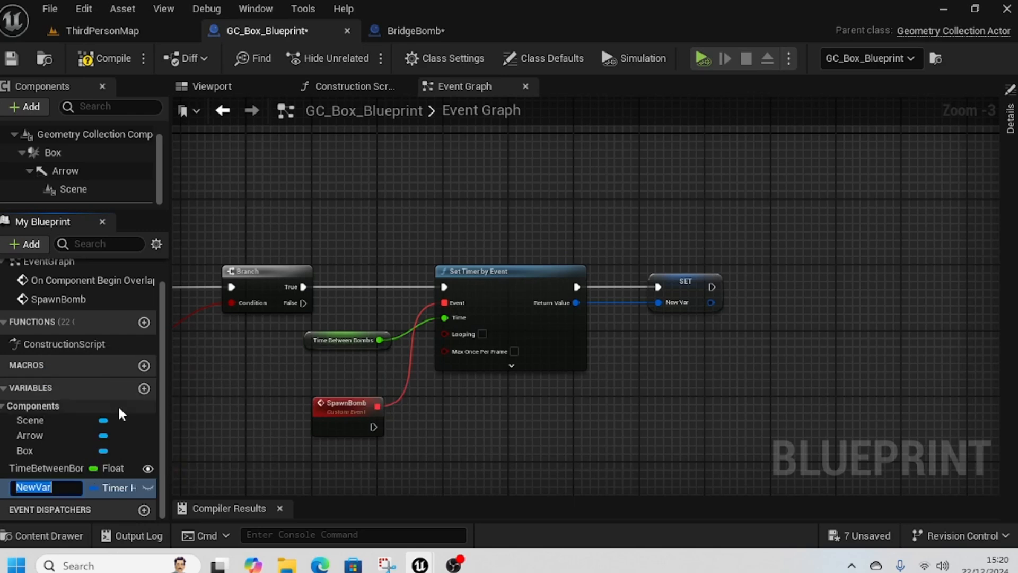
pyautogui.write('LoopTim')
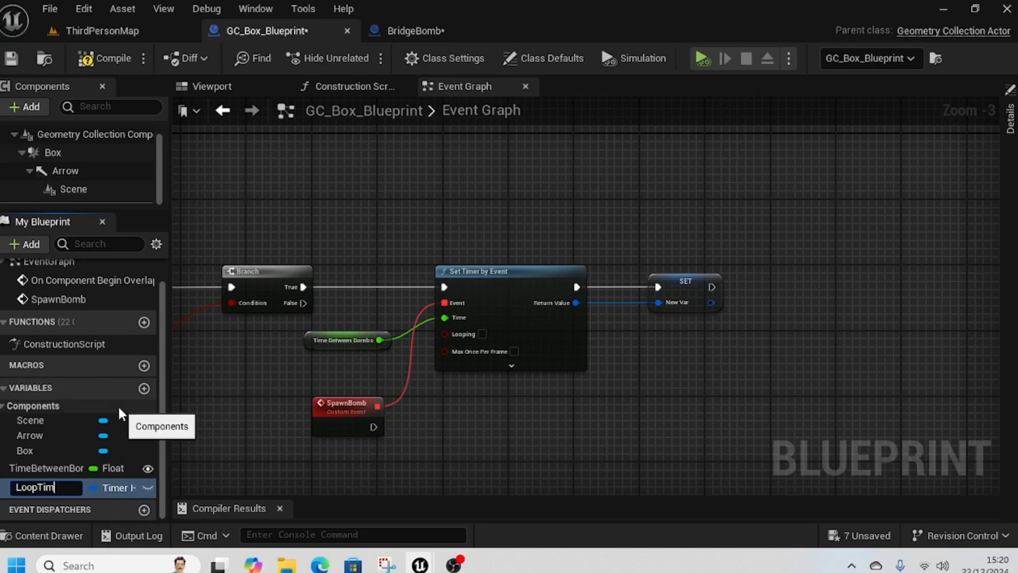
pyautogui.write('er')
pyautogui.press('Return')
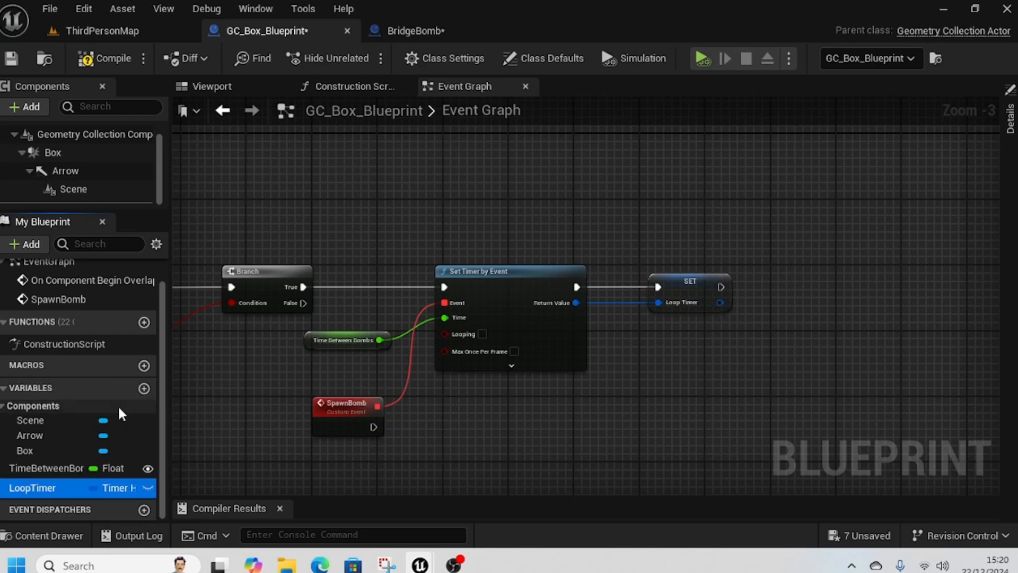
pyautogui.click(483, 333)
# - Add a SpawnActor from Class node run by SpawnBomb, align it with the event, and set its class to BridgeBomb
pyautogui.moveTo(473, 430); pyautogui.dragTo(484, 307, button='right')
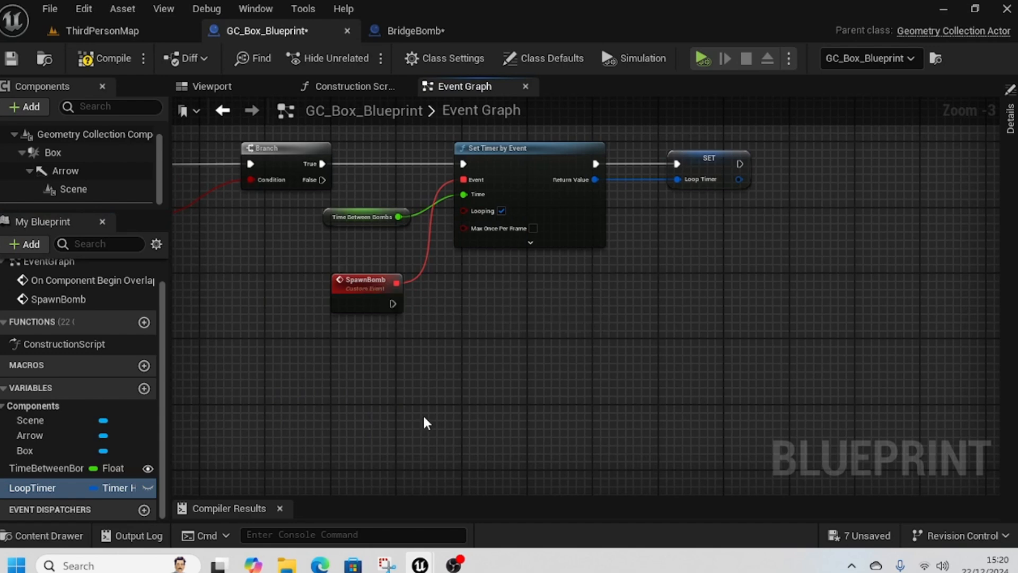
pyautogui.moveTo(391, 305); pyautogui.dragTo(575, 319)
pyautogui.write('spawn act')
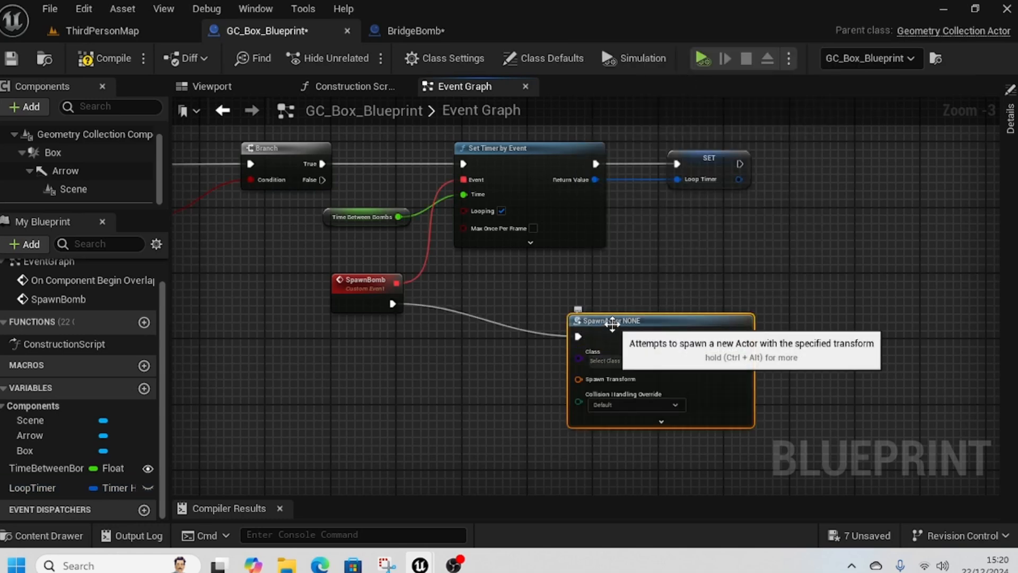
pyautogui.moveTo(578, 327); pyautogui.dragTo(521, 294)
pyautogui.click(555, 329)
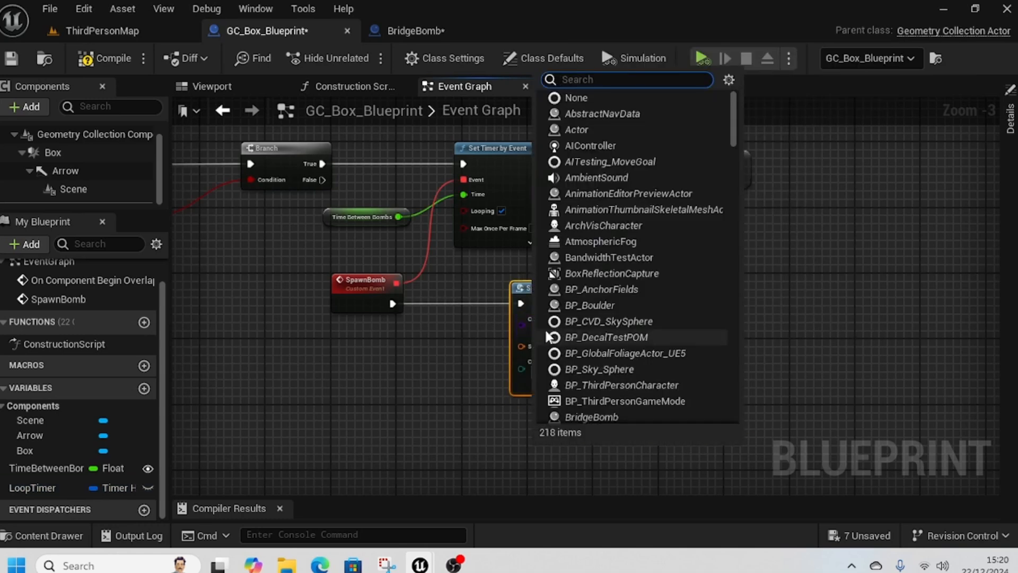
pyautogui.write('bomb')
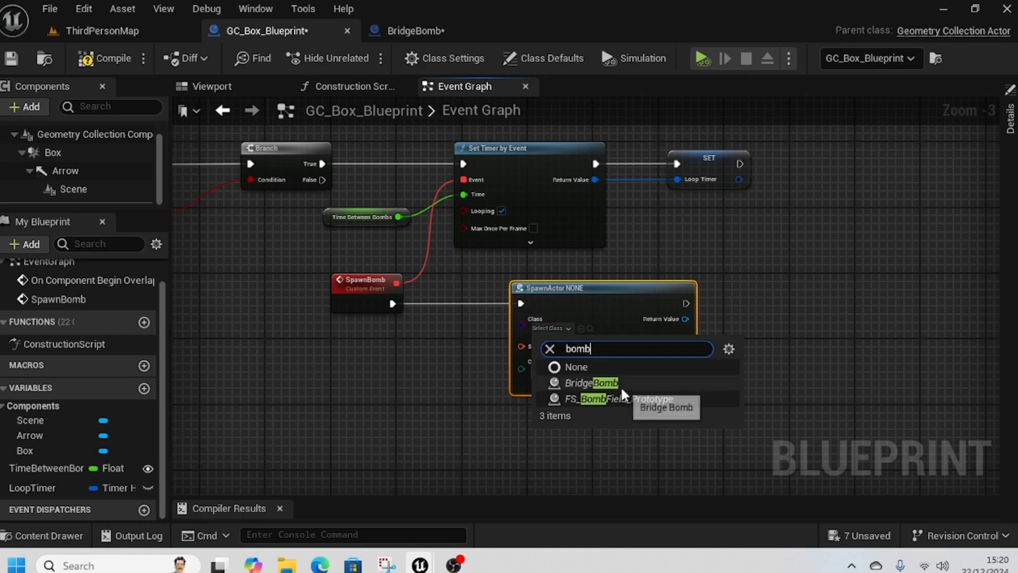
pyautogui.click(610, 379)
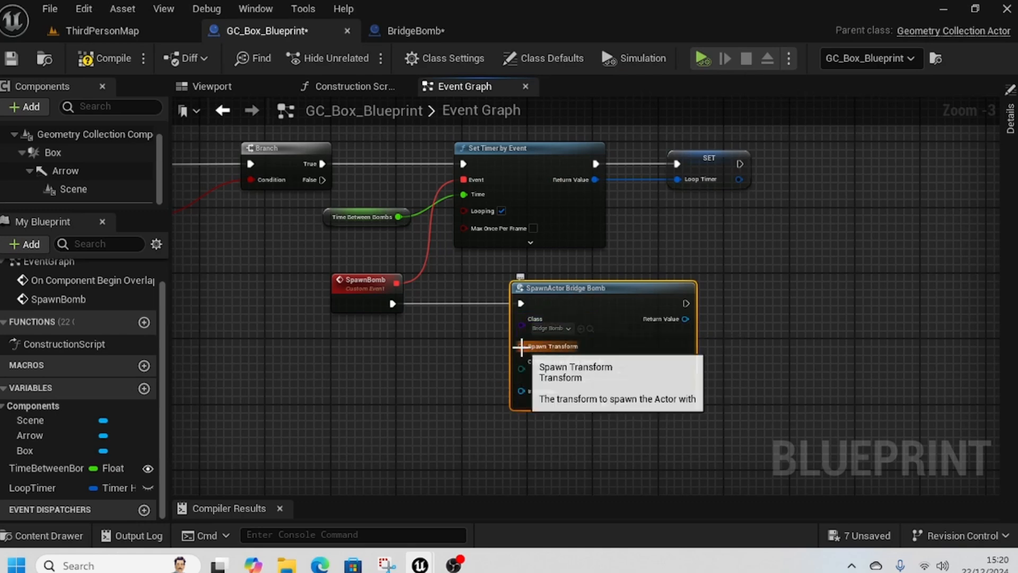
# - Split the SpawnActor node's Spawn Transform pin into location, rotation and scale
pyautogui.moveTo(451, 375); pyautogui.dragTo(463, 334, button='right')
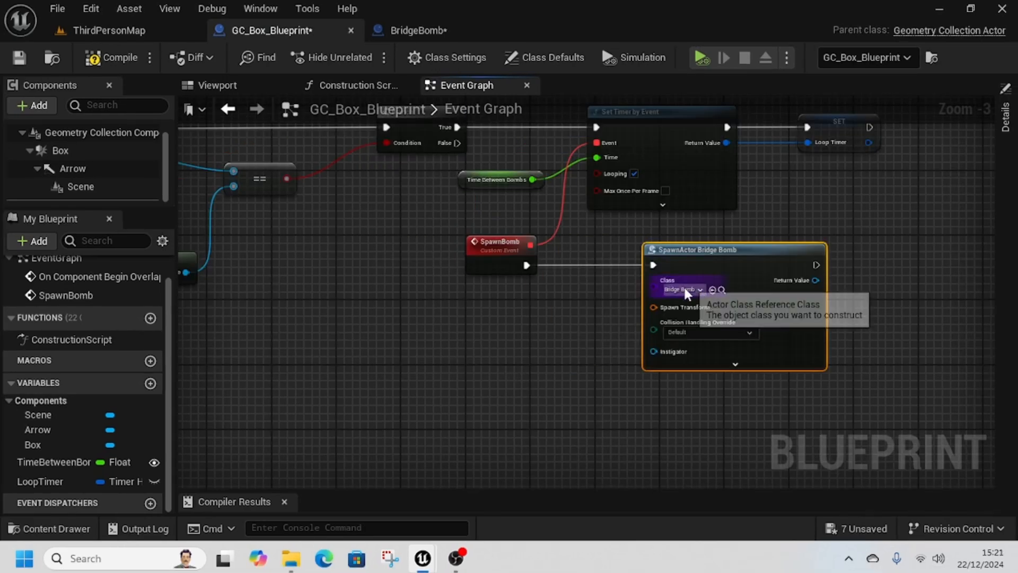
pyautogui.rightClick(655, 314)
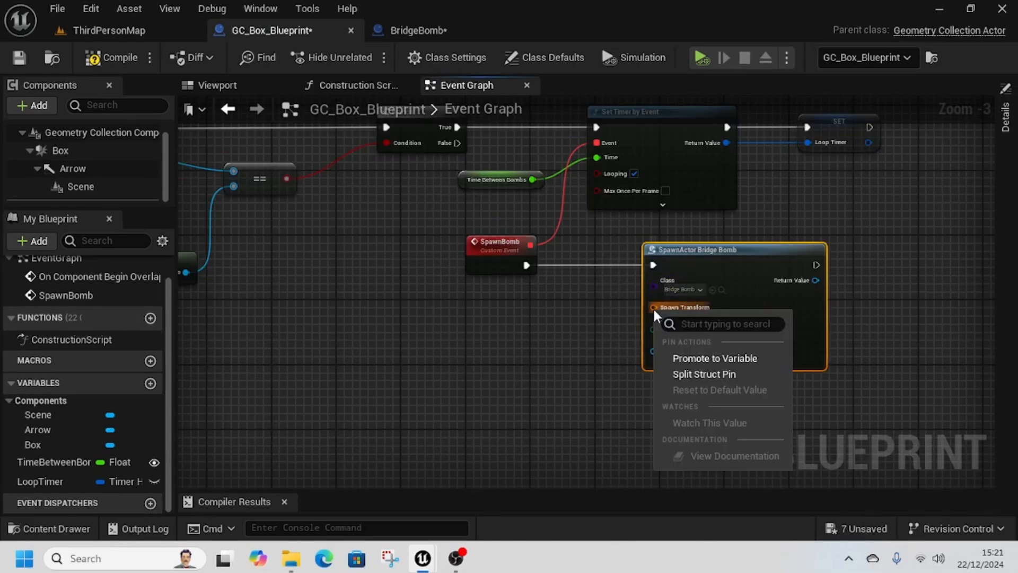
pyautogui.click(707, 375)
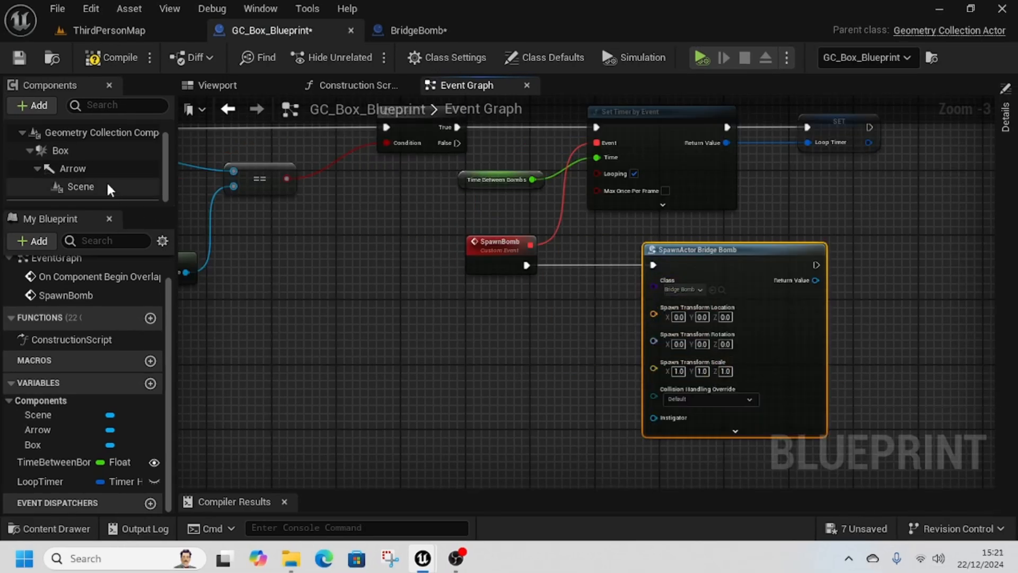
# - Place a reference to the Scene component in the event graph and rename the component Start
pyautogui.moveTo(78, 187); pyautogui.dragTo(239, 332)
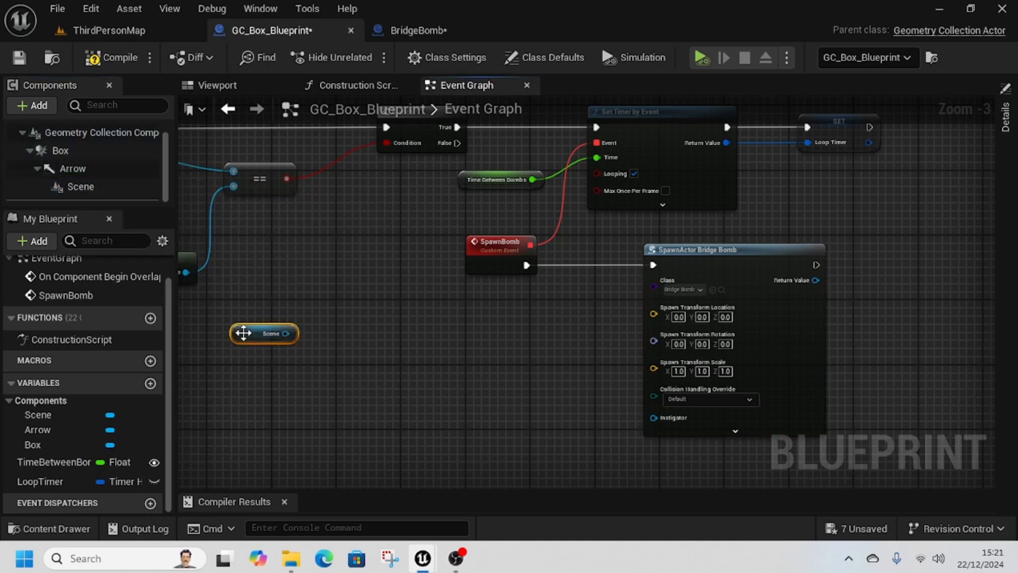
pyautogui.rightClick(86, 187)
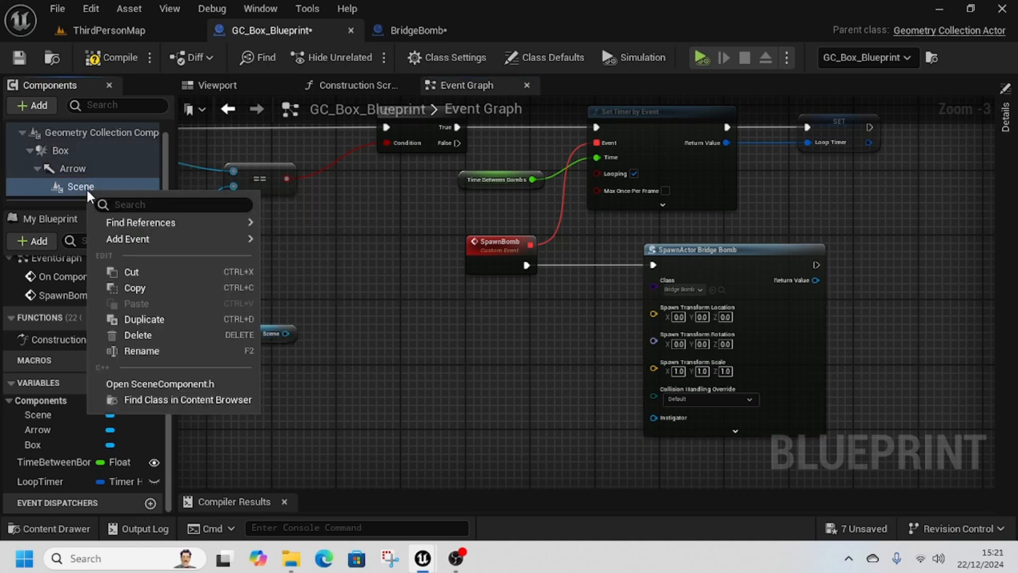
pyautogui.click(162, 352)
pyautogui.write('Start')
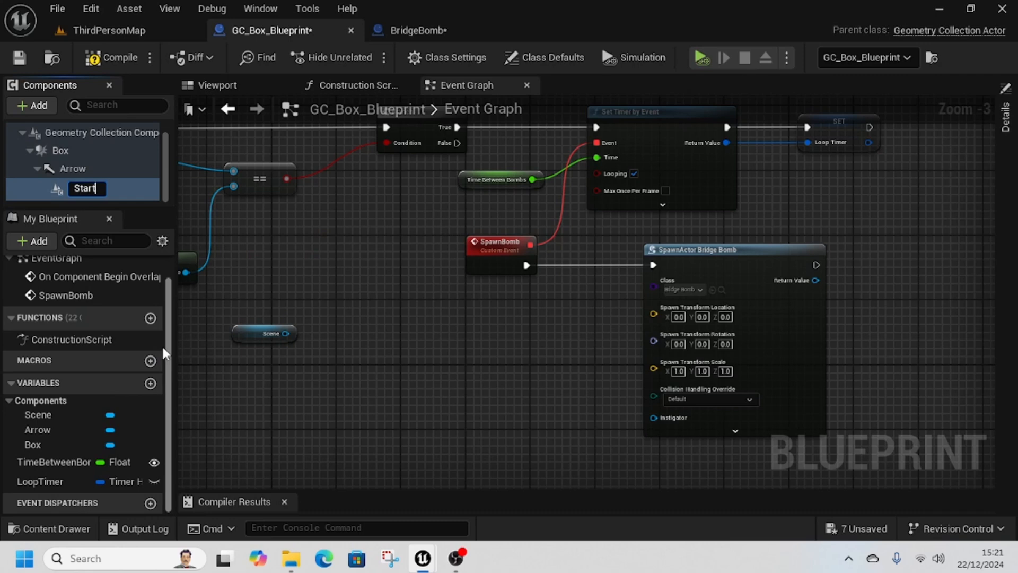
pyautogui.press('Return')
# - Get the Start component's world transform and relative location, and split the Relative Location pin into X, Y and Z
pyautogui.moveTo(284, 333); pyautogui.dragTo(404, 311)
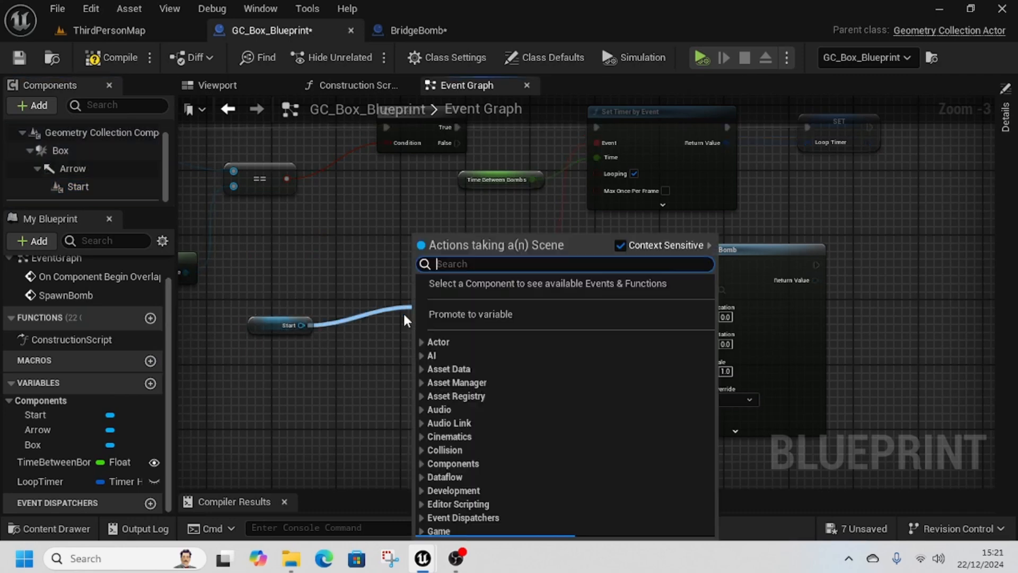
pyautogui.write('get world')
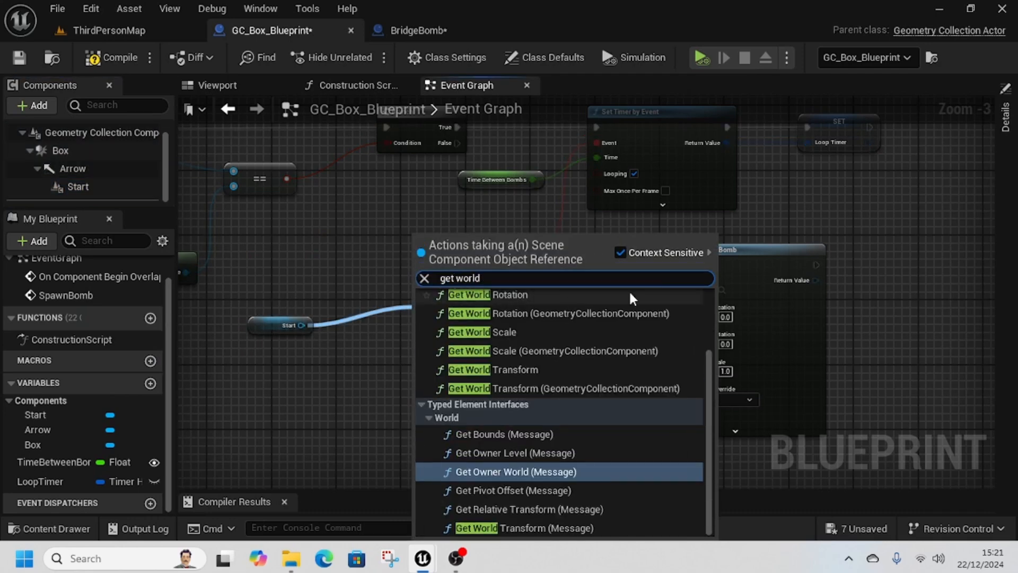
pyautogui.click(483, 369)
pyautogui.moveTo(302, 325); pyautogui.dragTo(368, 389)
pyautogui.write('get relative')
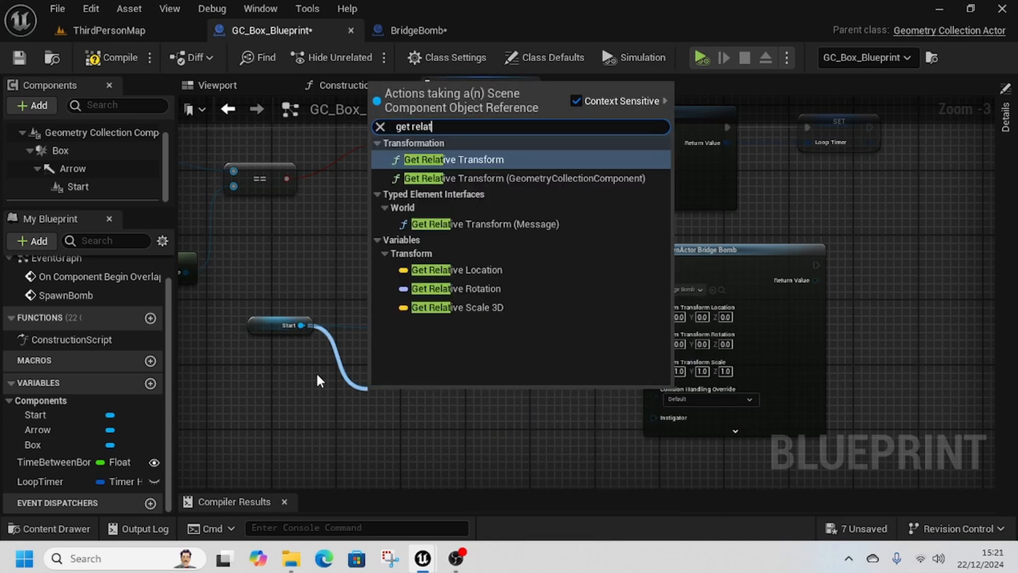
pyautogui.click(466, 269)
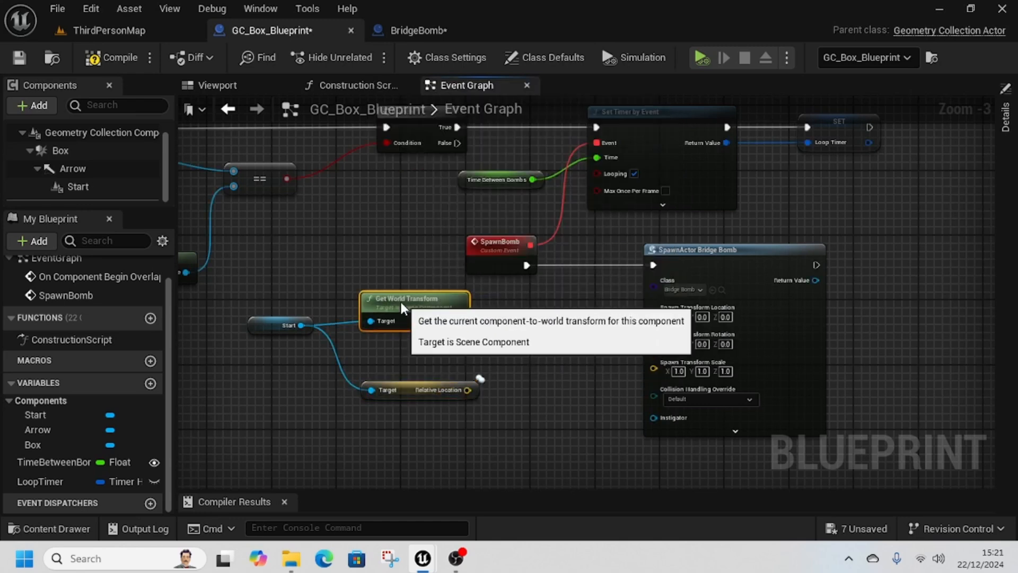
pyautogui.rightClick(472, 391)
pyautogui.click(528, 457)
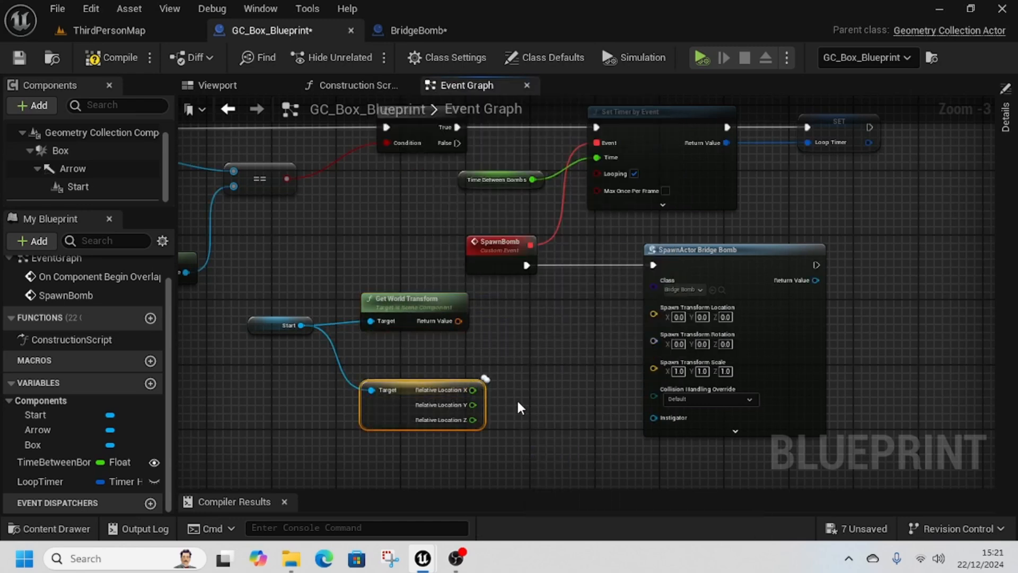
# - Add a Transform Location node and arrange it between the Start component's nodes and the SpawnActor node
pyautogui.rightClick(502, 336)
pyautogui.write('transf')
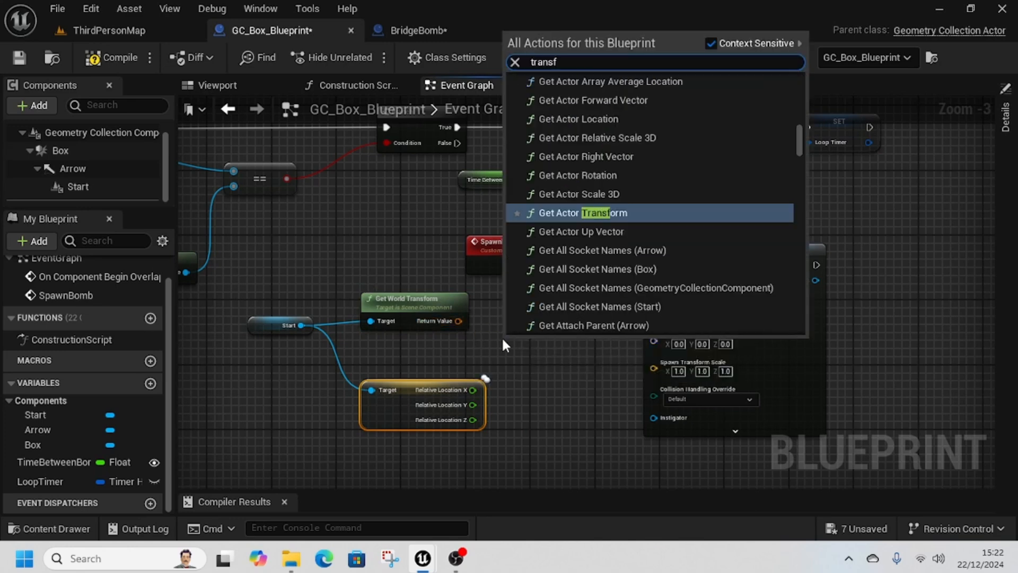
pyautogui.write('orm lo')
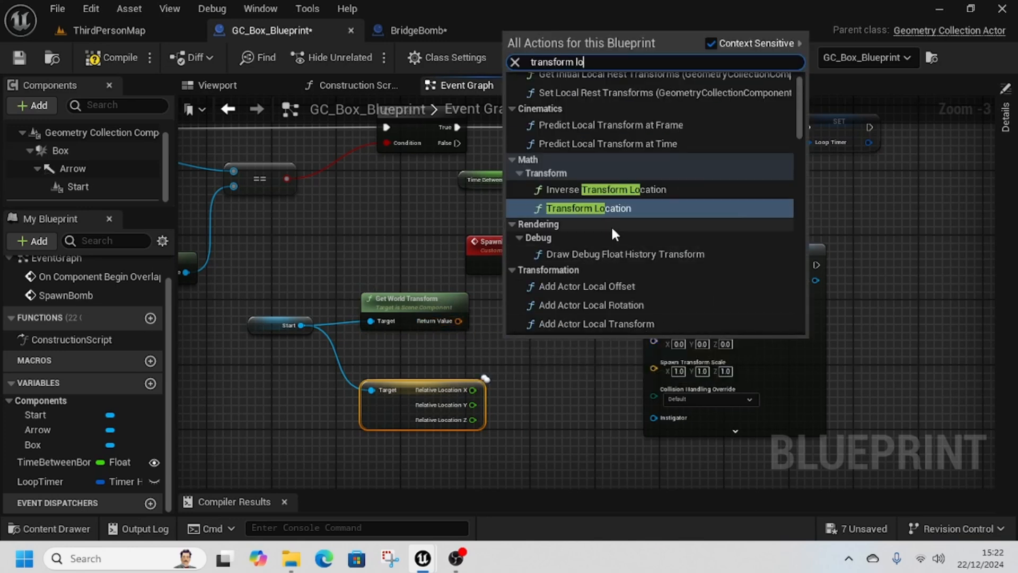
pyautogui.click(609, 210)
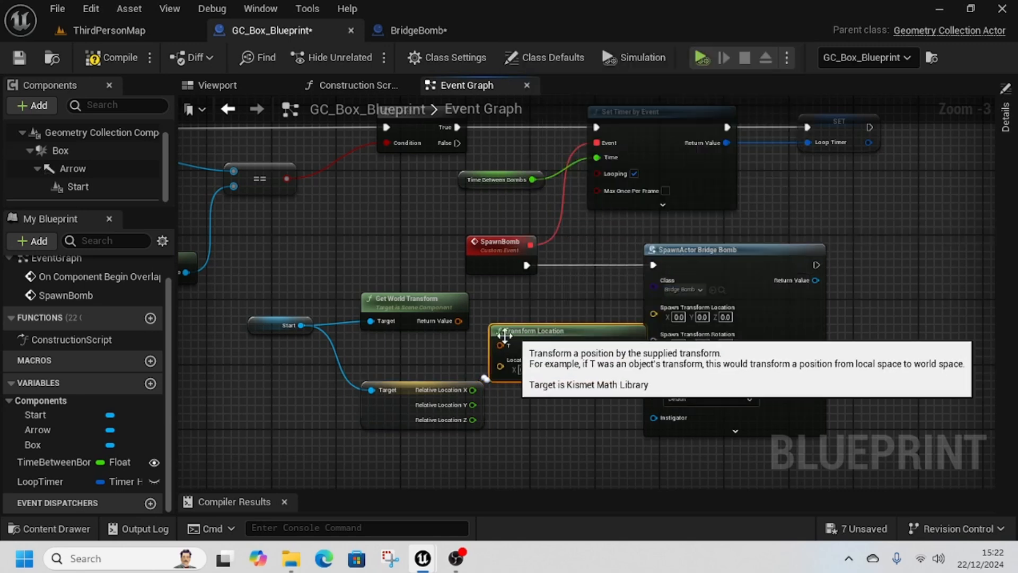
pyautogui.scroll(-1, 505, 335)
pyautogui.moveTo(314, 293); pyautogui.dragTo(477, 403)
pyautogui.moveTo(513, 346); pyautogui.dragTo(491, 341)
pyautogui.click(455, 337)
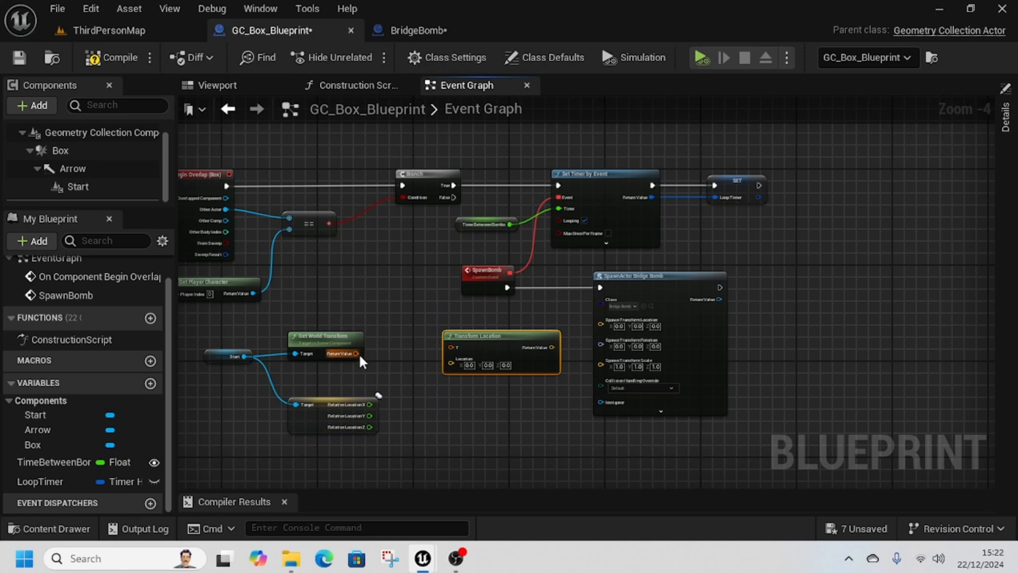
# - Feed the world transform into Transform Location's T, split its Location pin, and connect the relative X and Z to Location X and Z
pyautogui.moveTo(356, 353); pyautogui.dragTo(451, 347)
pyautogui.rightClick(456, 368)
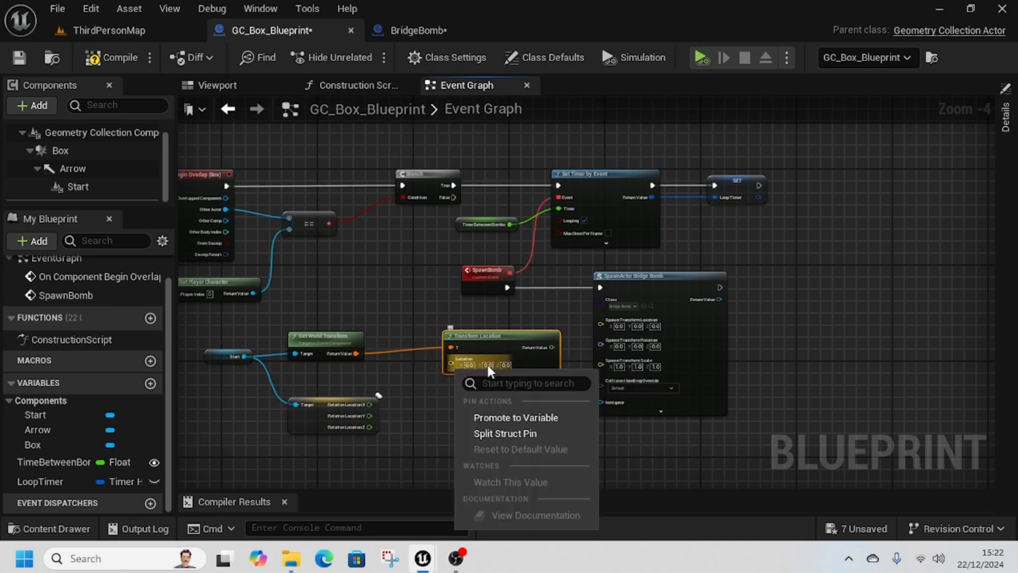
pyautogui.click(511, 434)
pyautogui.moveTo(371, 409); pyautogui.dragTo(414, 316, button='right')
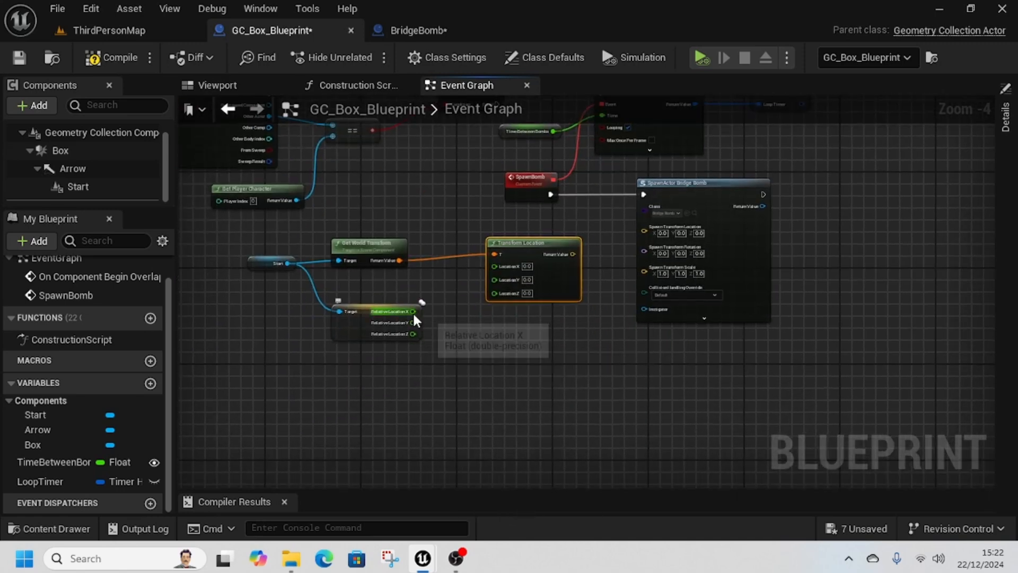
pyautogui.moveTo(412, 312); pyautogui.dragTo(495, 267)
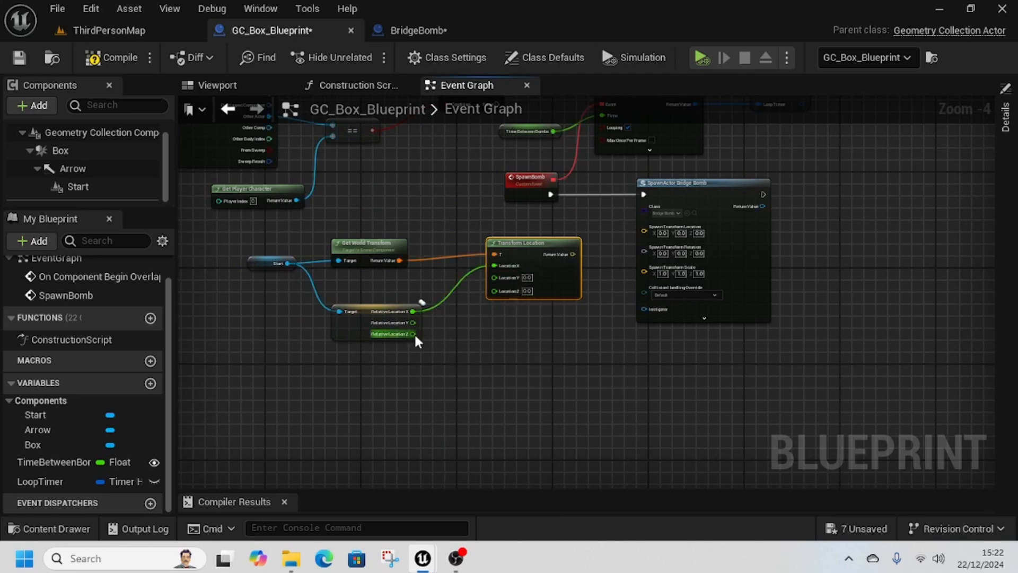
pyautogui.moveTo(413, 334); pyautogui.dragTo(496, 290)
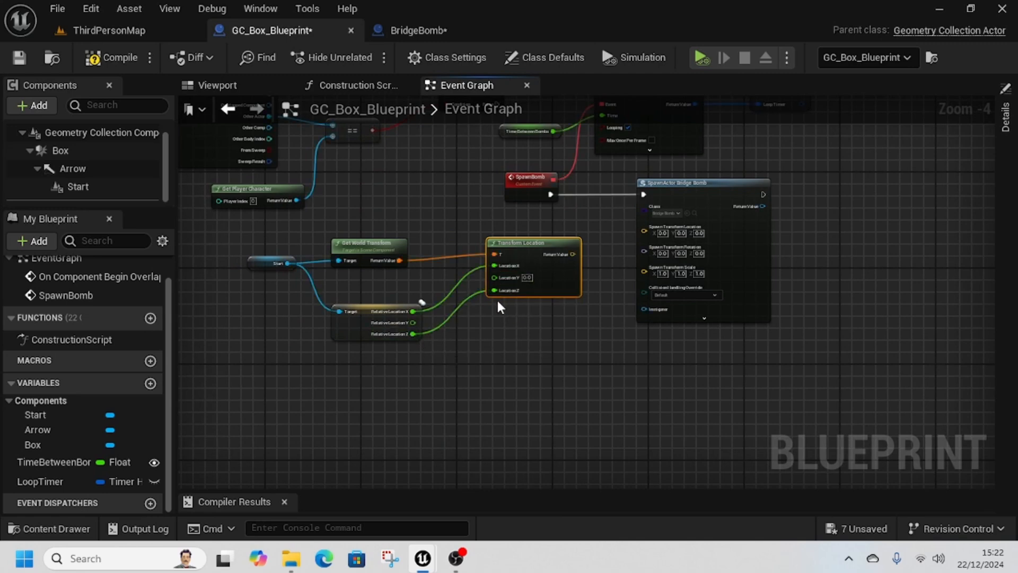
# - Select the Start component in the blueprint's viewport and show all its properties by clearing the "hidden" filter and widening the details
pyautogui.click(228, 84)
pyautogui.click(90, 189)
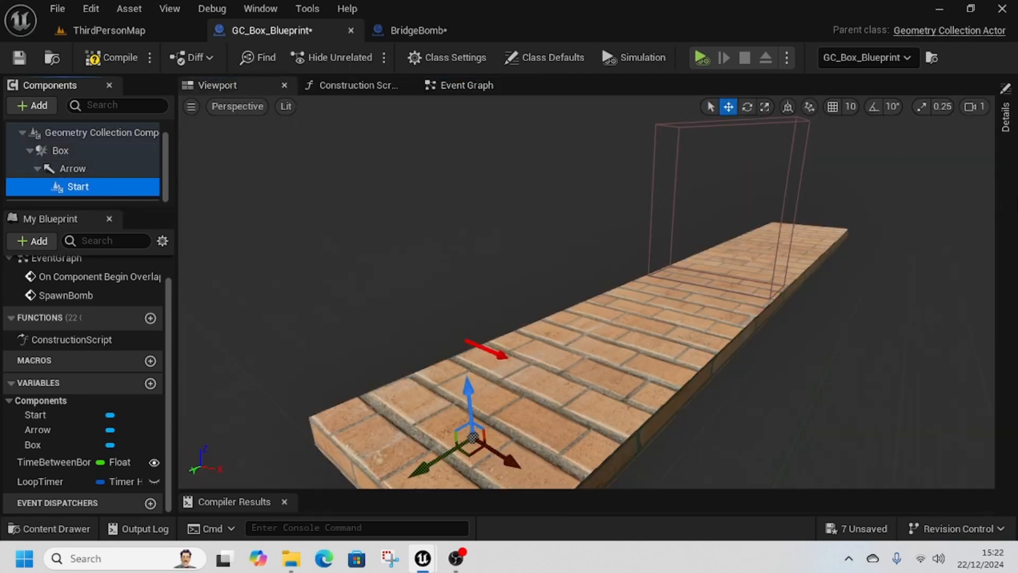
pyautogui.click(1006, 117)
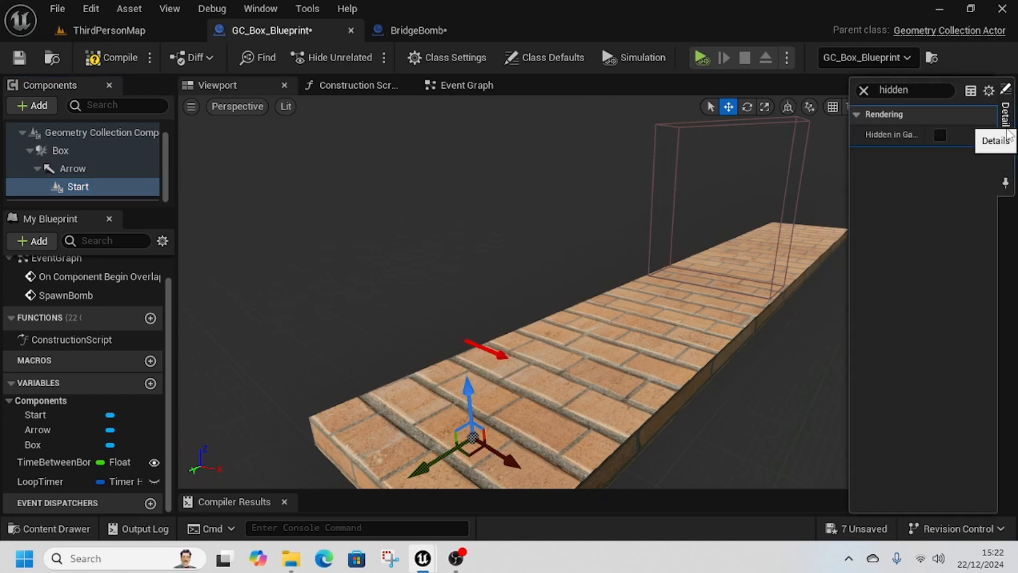
pyautogui.click(863, 91)
pyautogui.moveTo(850, 162); pyautogui.dragTo(638, 180)
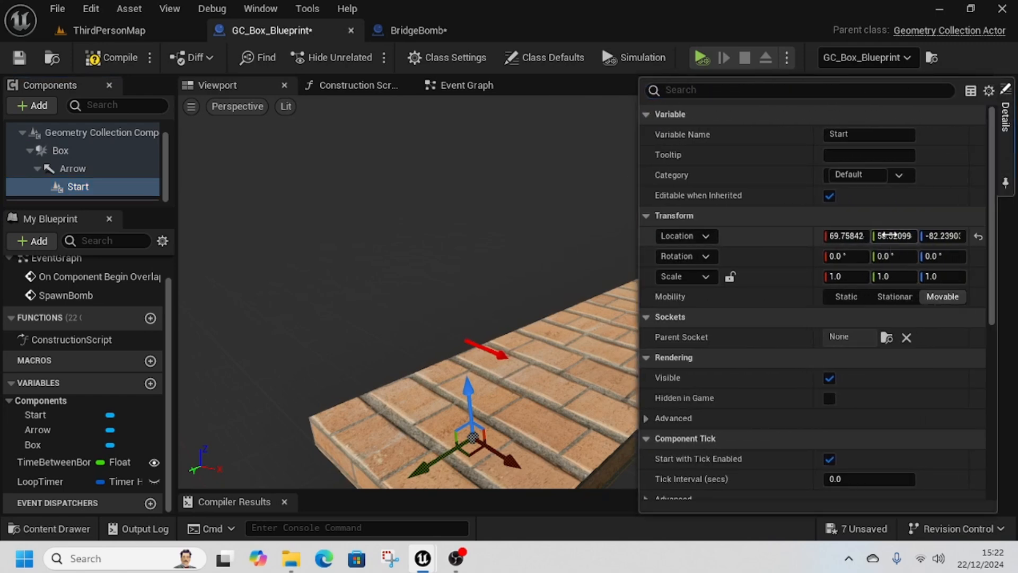
# - Try a Y location of 37 for the Start component and reset its location to default, undoing the reset
pyautogui.moveTo(895, 236); pyautogui.dragTo(925, 264)
pyautogui.click(979, 236)
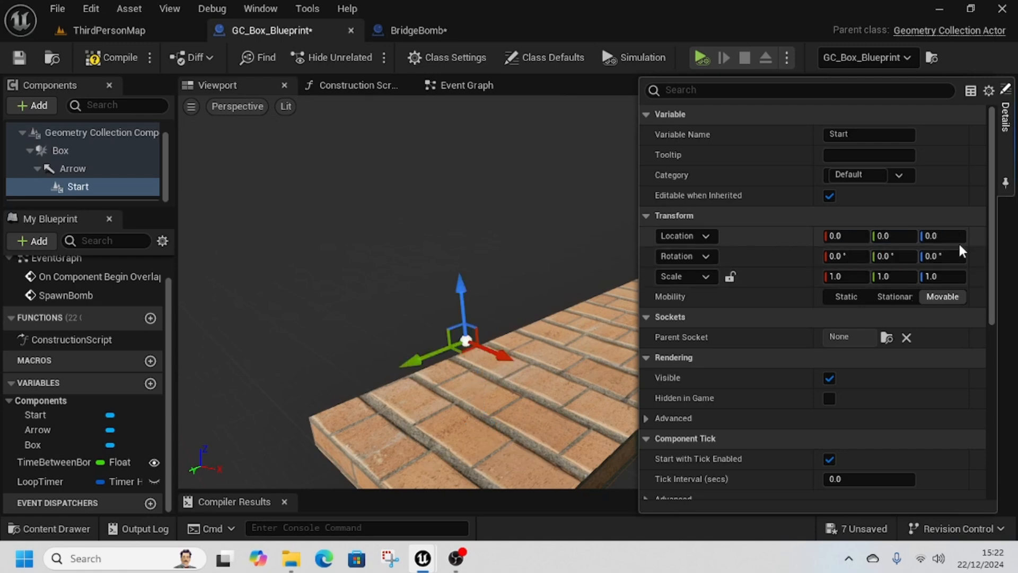
pyautogui.hotkey('ctrl', 'z')
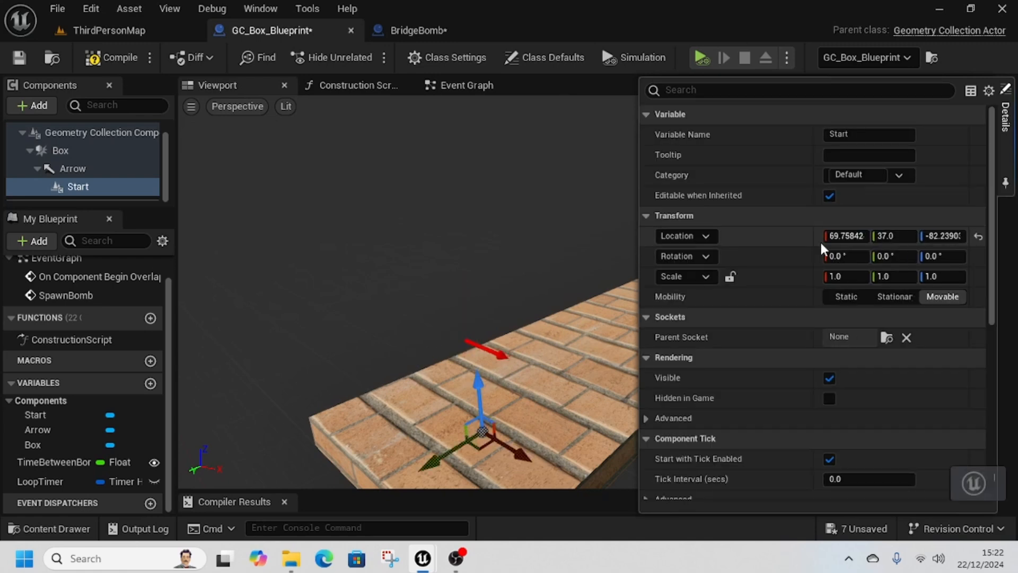
# - Try a Y location of 40 for the Start component with a compile, and undo that location change
pyautogui.click(894, 236)
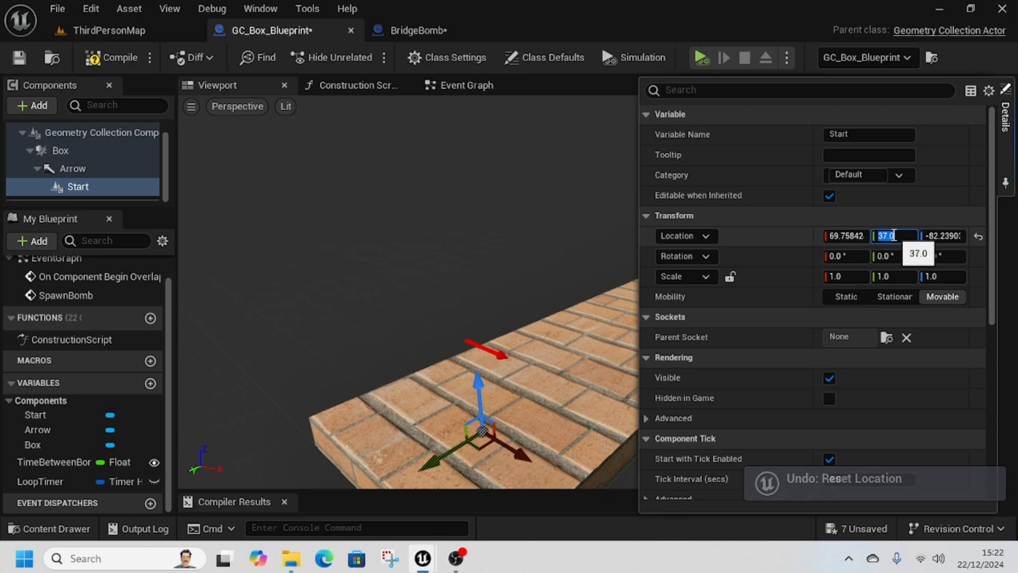
pyautogui.write('40')
pyautogui.press('Return')
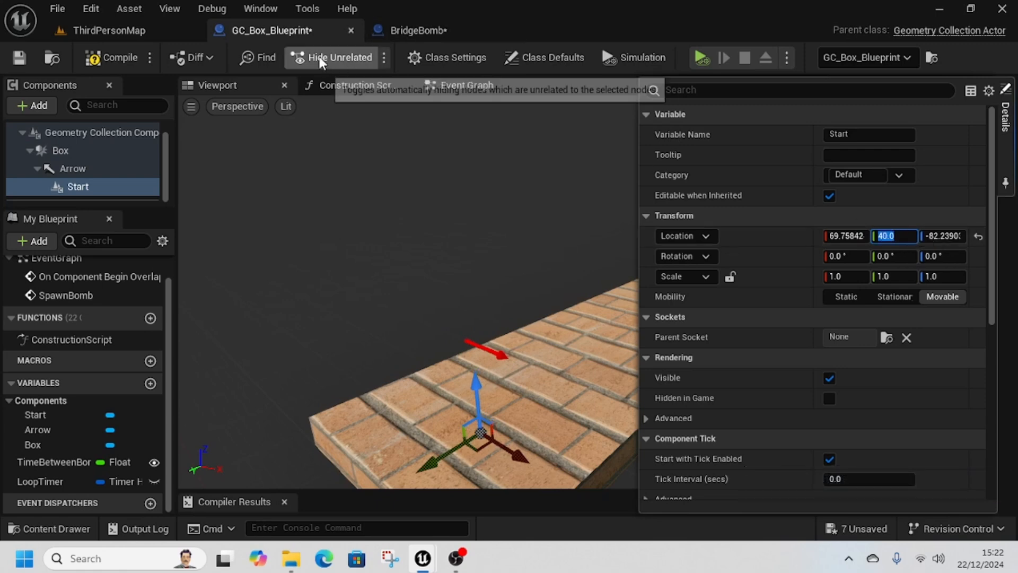
pyautogui.click(91, 59)
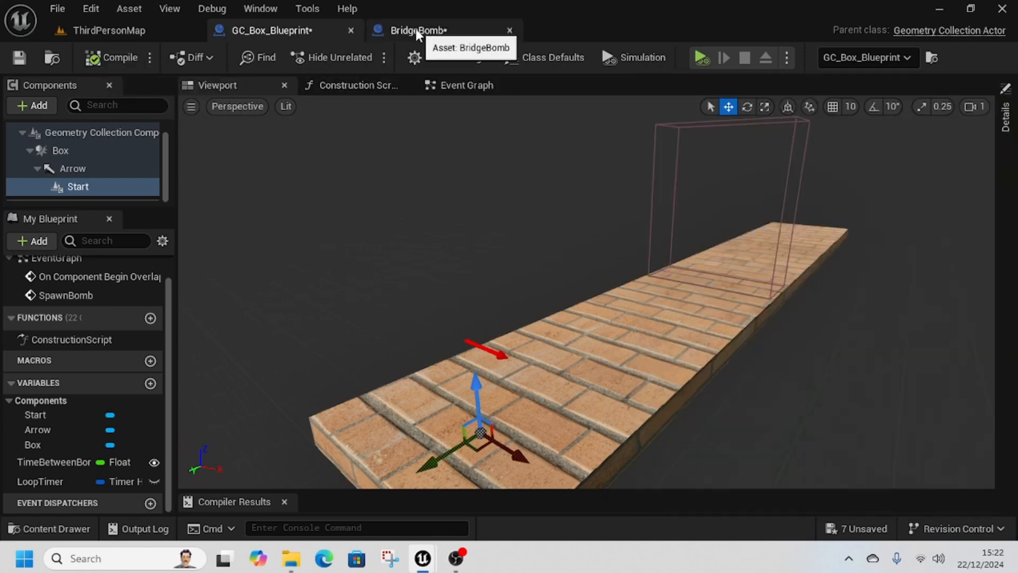
pyautogui.hotkey('ctrl', 'z')
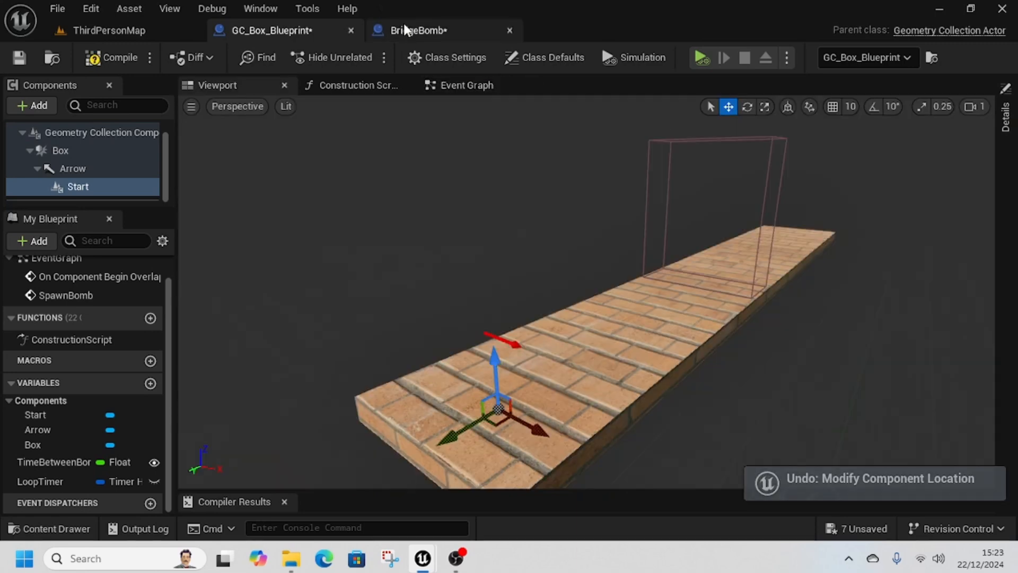
# - Return to the Event Graph and add a new blueprint variable of type Integer
pyautogui.click(455, 86)
pyautogui.moveTo(463, 348); pyautogui.dragTo(459, 314, button='right')
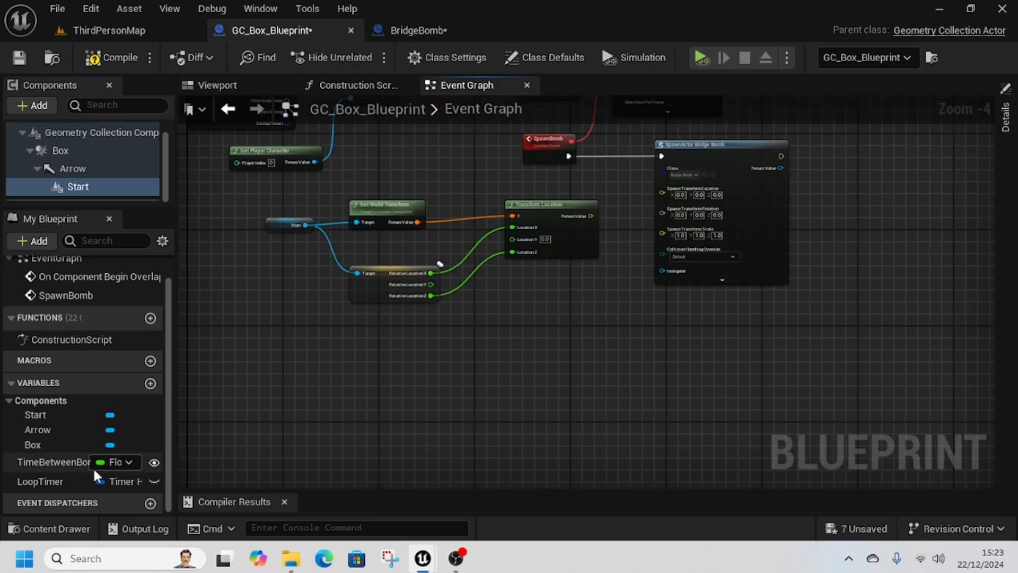
pyautogui.click(151, 383)
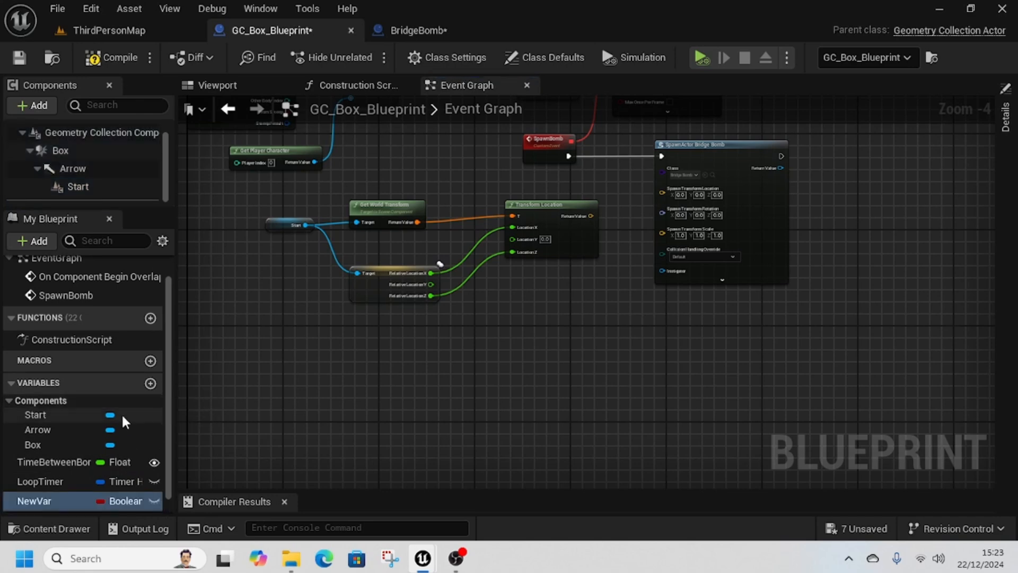
pyautogui.click(134, 501)
pyautogui.click(143, 247)
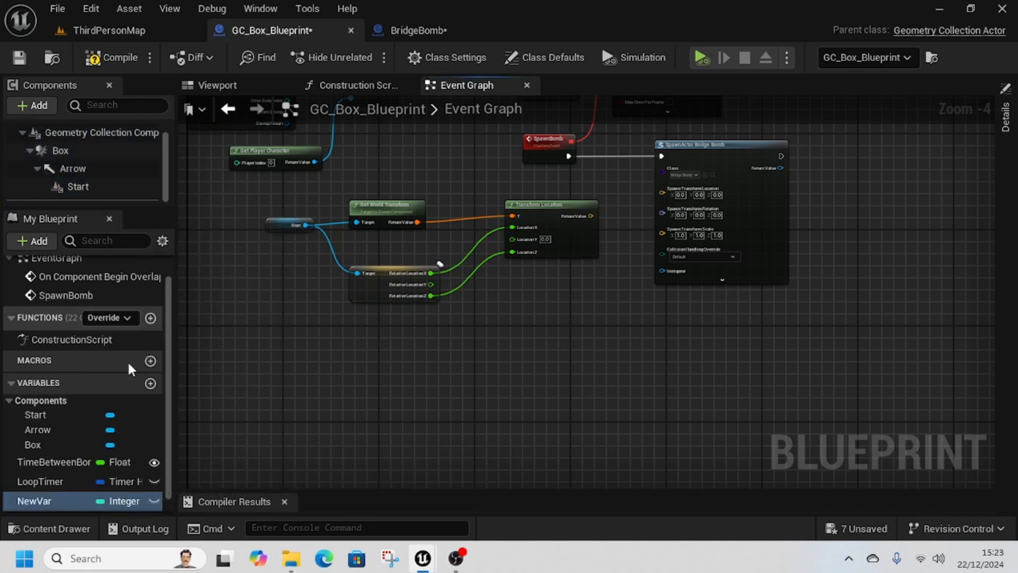
# - Rename the new integer variable to CurrentBombNumber
pyautogui.rightClick(59, 501)
pyautogui.click(107, 396)
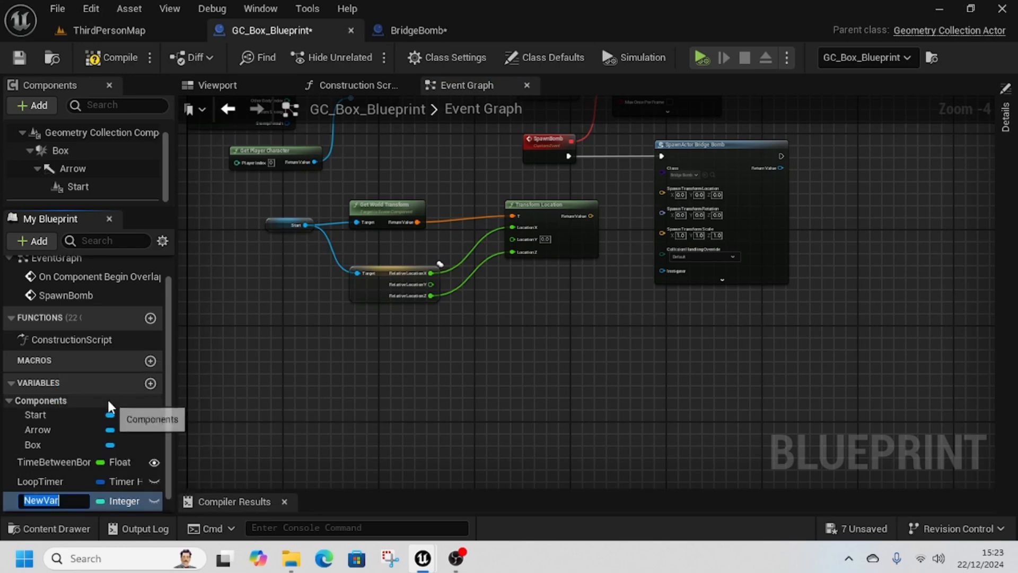
pyautogui.write('Bomb')
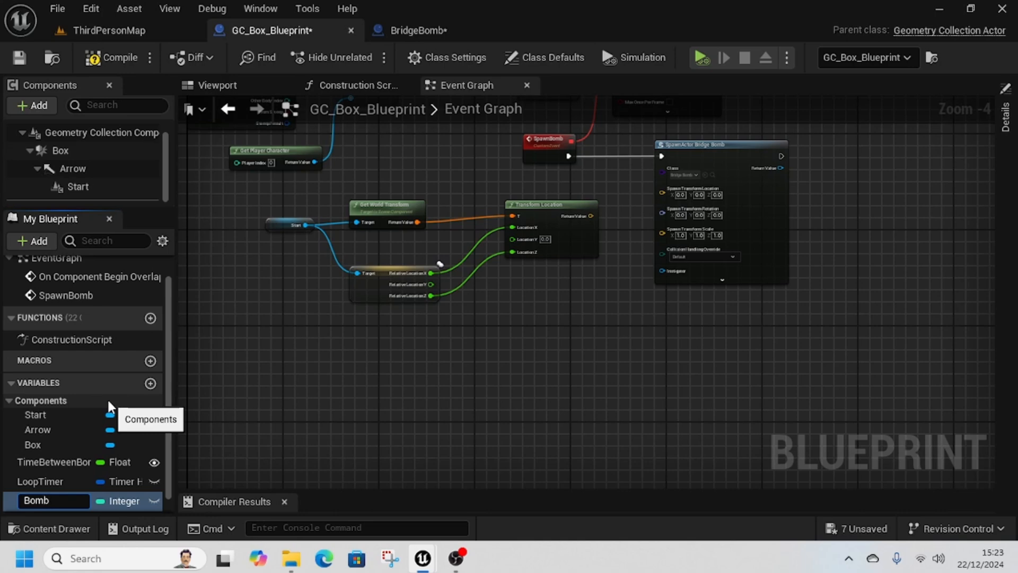
pyautogui.press('Home')
pyautogui.write('CurrentBom')
pyautogui.press('BackSpace')
pyautogui.press('BackSpace')
pyautogui.press('BackSpace')
pyautogui.write('Number')
pyautogui.press('Return')
# - Place a CurrentBombNumber getter below the Start location nodes and multiply its value by 100
pyautogui.moveTo(59, 501); pyautogui.dragTo(369, 352)
pyautogui.click(353, 357)
pyautogui.write('*')
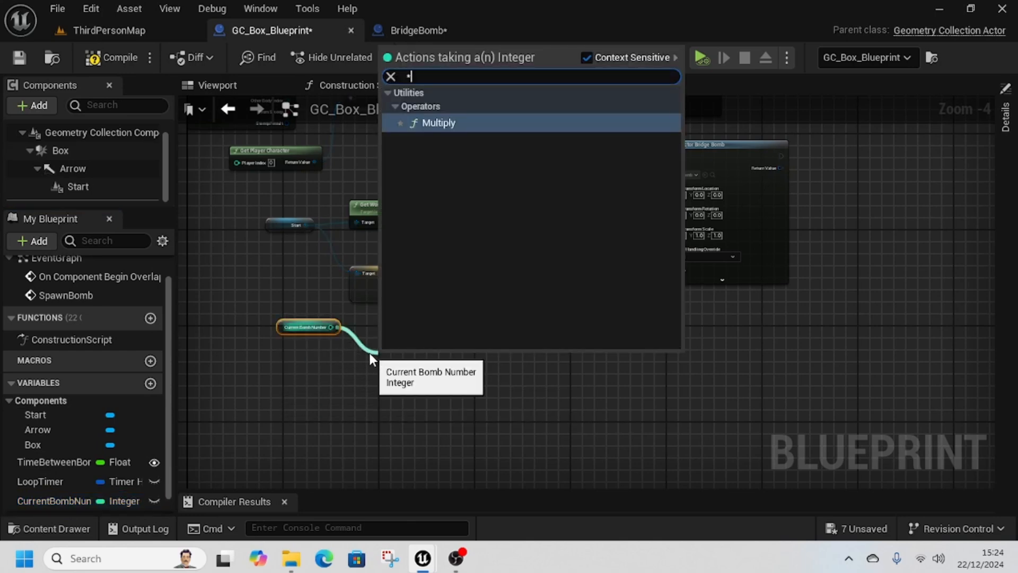
pyautogui.press('Return')
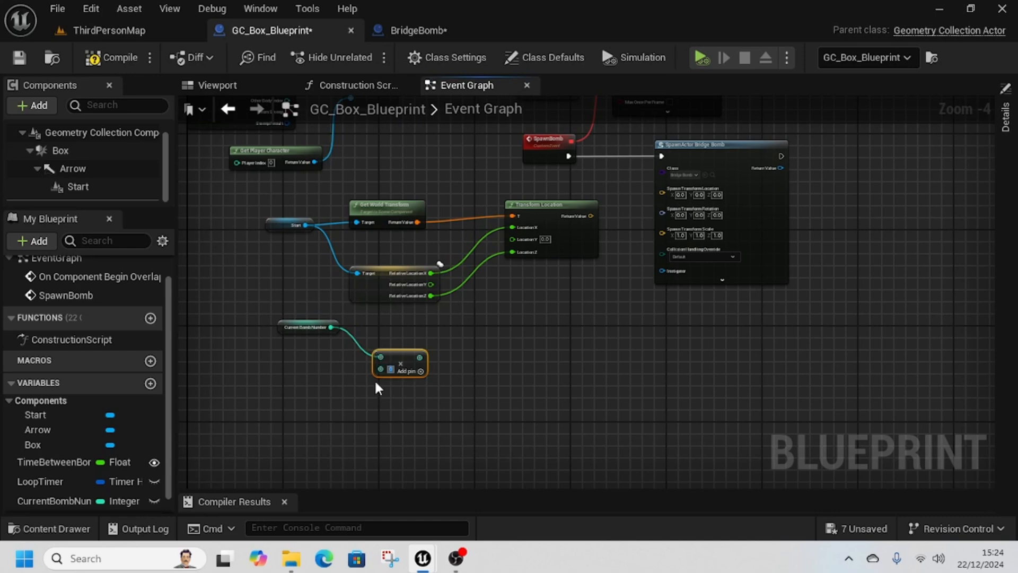
pyautogui.write('100')
# - Subtract the multiplied value from Relative Location Y, feed it into Transform Location's Y, and connect that node's result to the Bridge Bomb spawn location
pyautogui.moveTo(431, 285); pyautogui.dragTo(472, 334)
pyautogui.write('-')
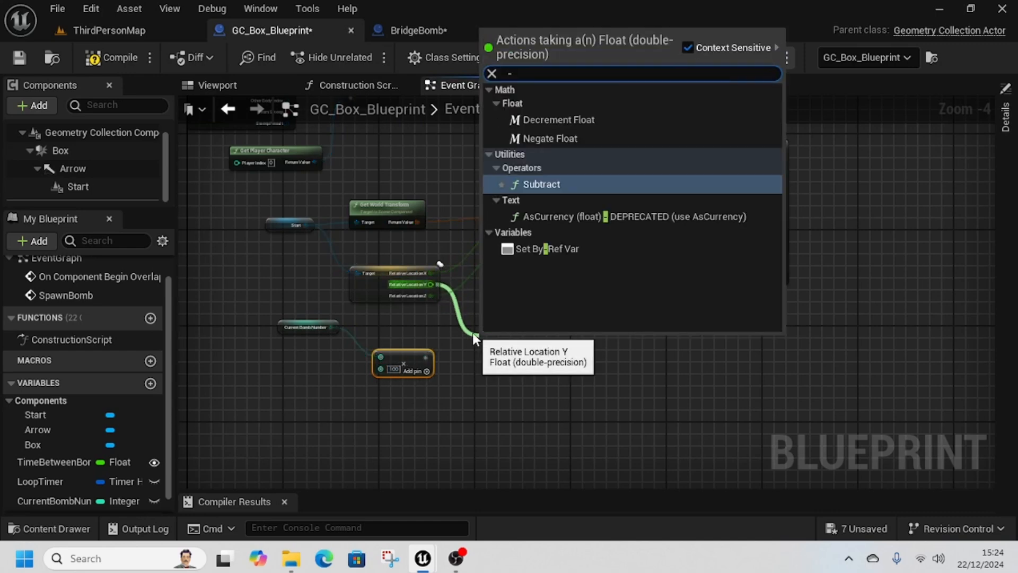
pyautogui.click(554, 185)
pyautogui.moveTo(426, 358); pyautogui.dragTo(520, 241)
pyautogui.click(456, 366)
pyautogui.moveTo(580, 281); pyautogui.dragTo(551, 340, button='right')
pyautogui.moveTo(551, 275); pyautogui.dragTo(644, 250)
# - Tidy the positions of the CurrentBombNumber, multiply and subtract nodes and compile the blueprint
pyautogui.moveTo(403, 415); pyautogui.dragTo(379, 399)
pyautogui.moveTo(472, 404); pyautogui.dragTo(455, 380)
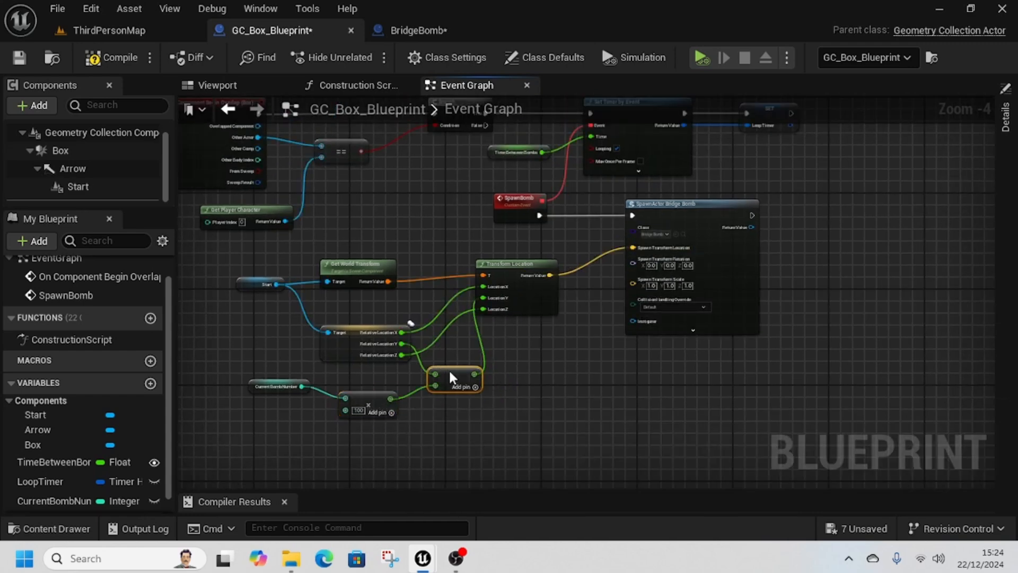
pyautogui.moveTo(251, 390)
pyautogui.mouseDown()
pyautogui.moveTo(263, 405)
pyautogui.moveTo(259, 395)
pyautogui.mouseUp()
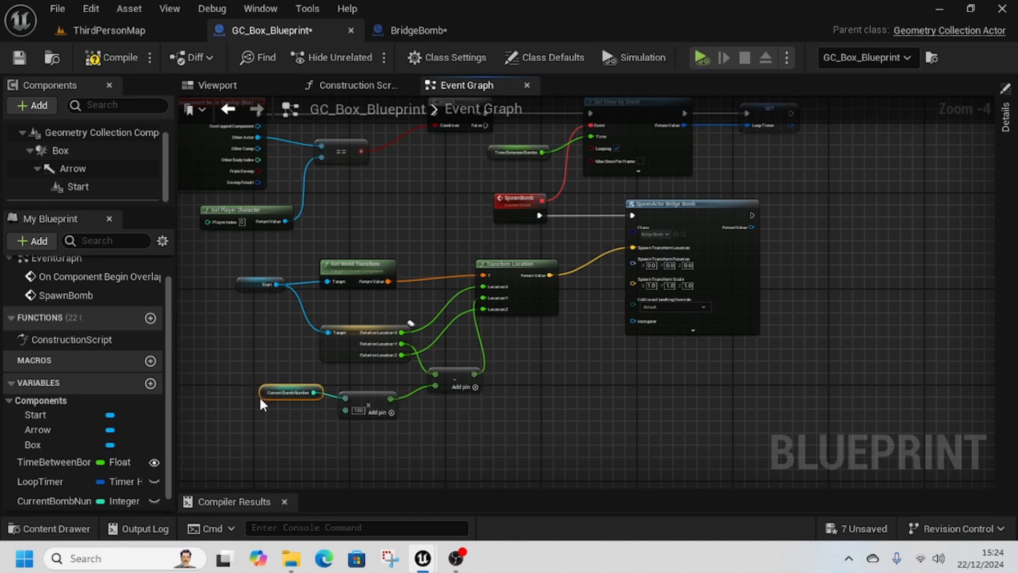
pyautogui.click(113, 57)
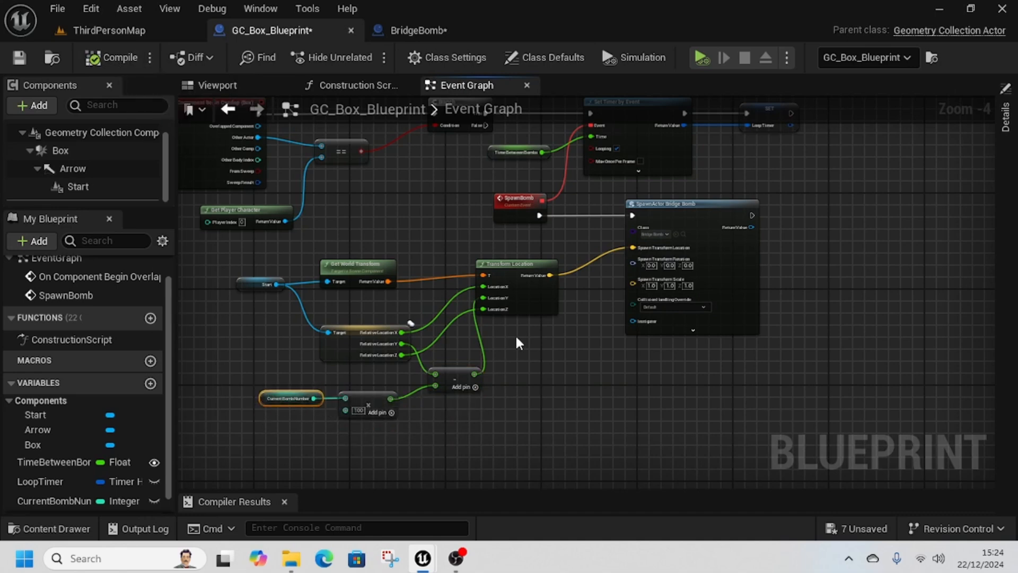
# - Add a Branch after the SpawnActor Bridge Bomb node and place a CurrentBombNumber getter below it
pyautogui.moveTo(615, 364); pyautogui.dragTo(430, 399, button='right')
pyautogui.moveTo(647, 285); pyautogui.dragTo(500, 288, button='right')
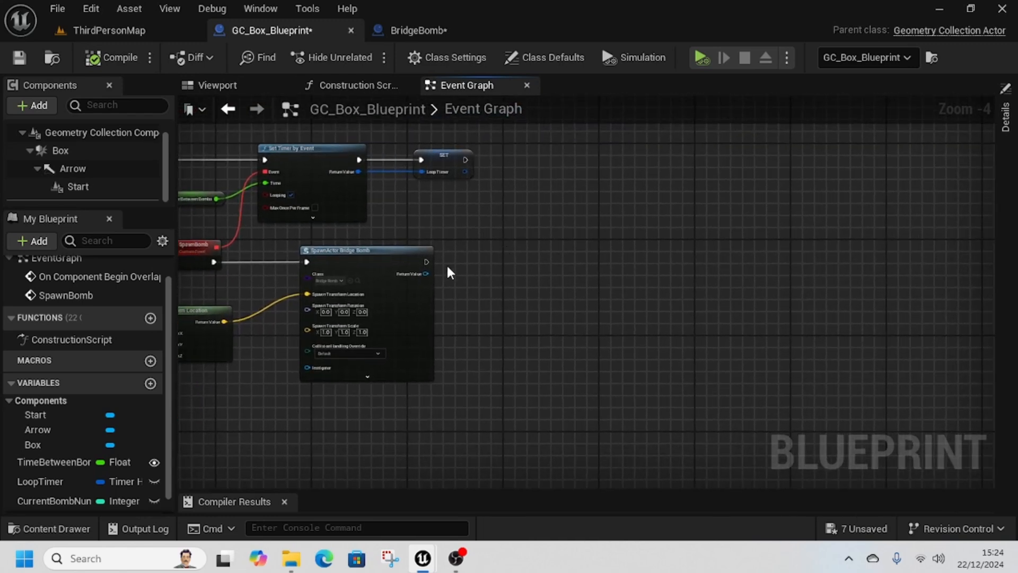
pyautogui.moveTo(427, 261); pyautogui.dragTo(602, 260)
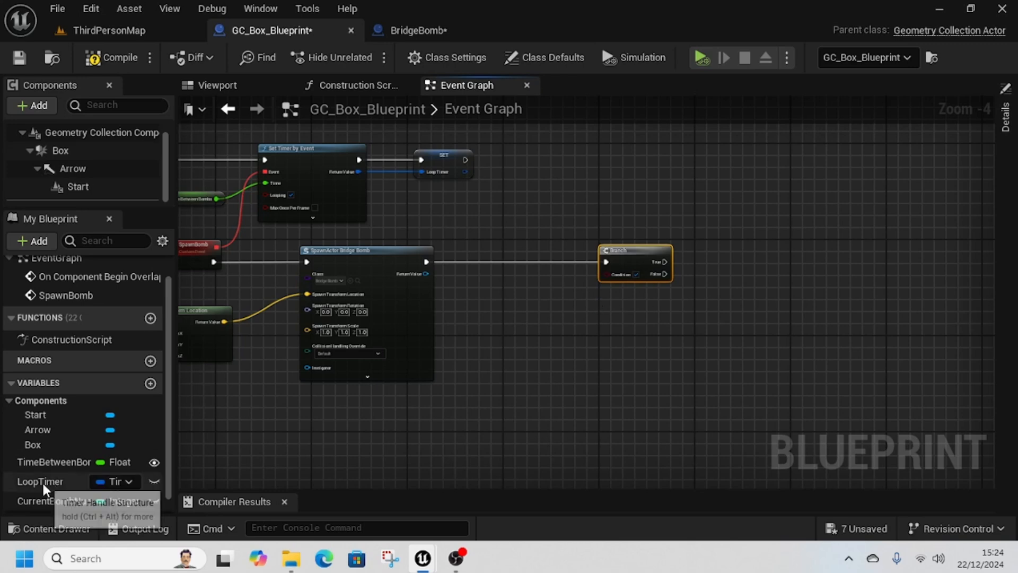
pyautogui.moveTo(43, 500); pyautogui.dragTo(464, 316)
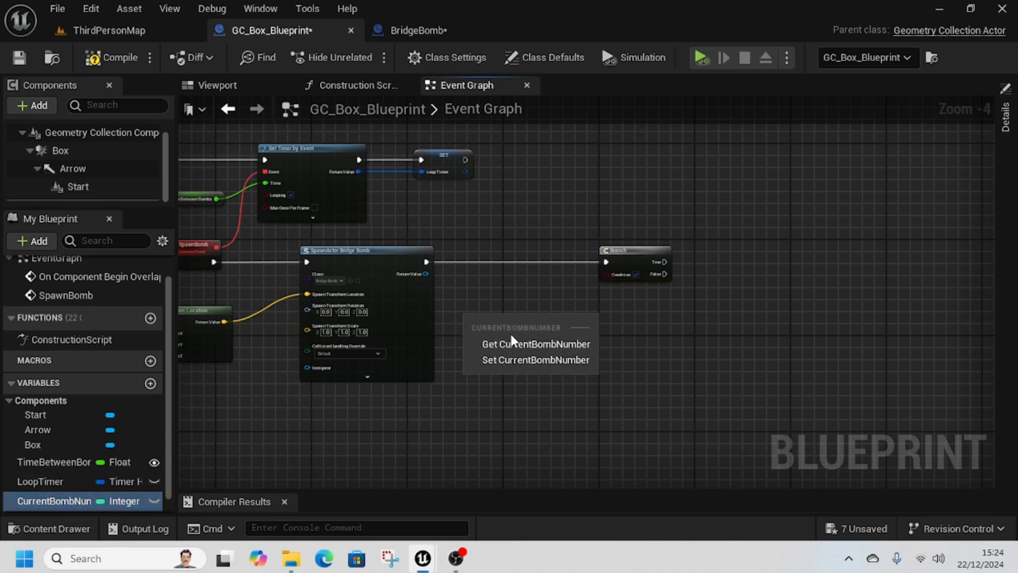
pyautogui.click(511, 344)
# - Duplicate the CurrentBombNumber variable and name the copy MaxBombs
pyautogui.scroll(-1, 62, 495)
pyautogui.click(50, 481)
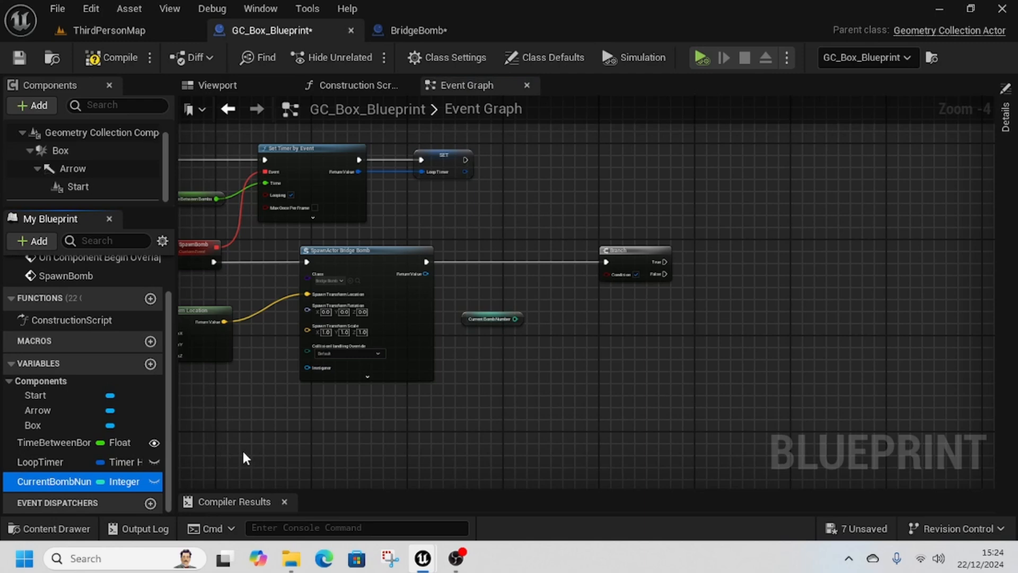
pyautogui.hotkey('ctrl', 'd')
pyautogui.write('MaxBombs')
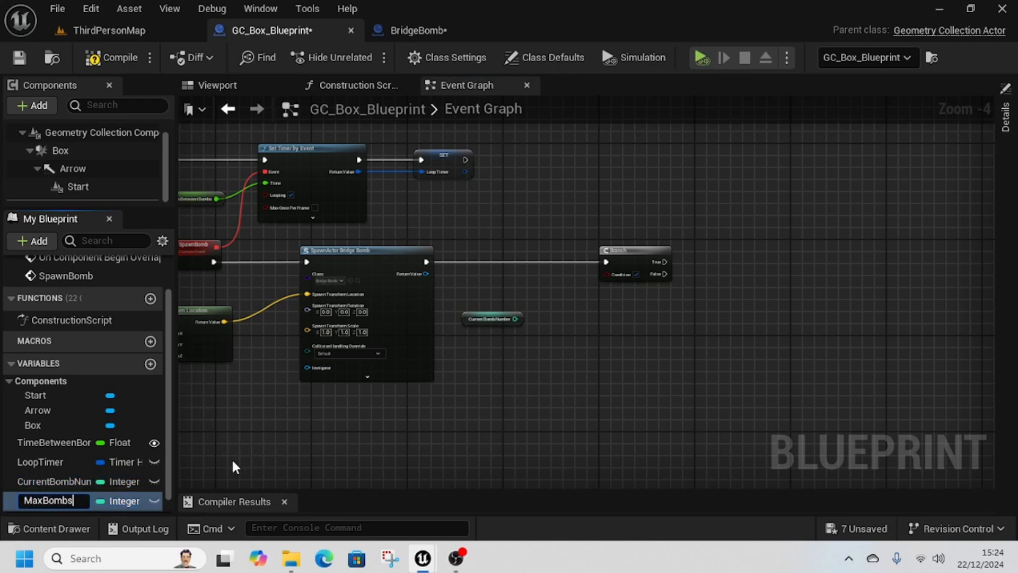
pyautogui.press('Return')
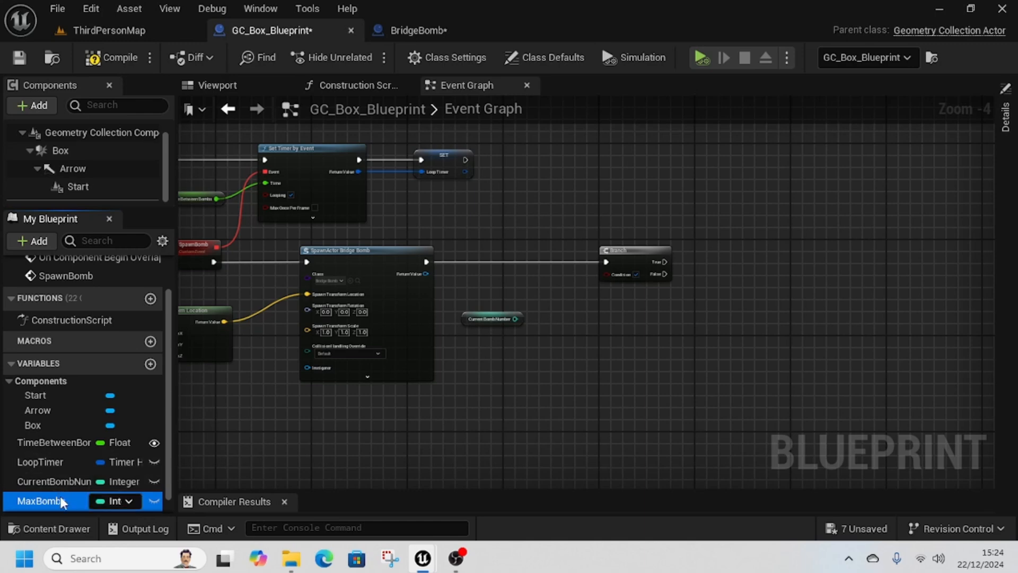
# - Compare CurrentBombNumber with a MaxBombs getter using a Greater Equal node and use the result as the Branch condition
pyautogui.moveTo(61, 501); pyautogui.dragTo(552, 329)
pyautogui.click(520, 382)
pyautogui.write('>')
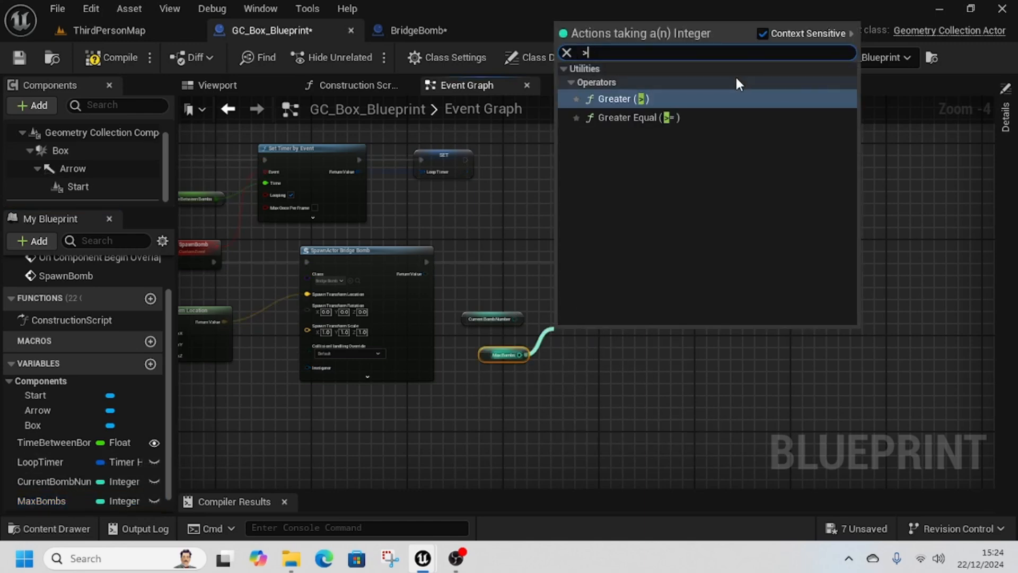
pyautogui.click(651, 117)
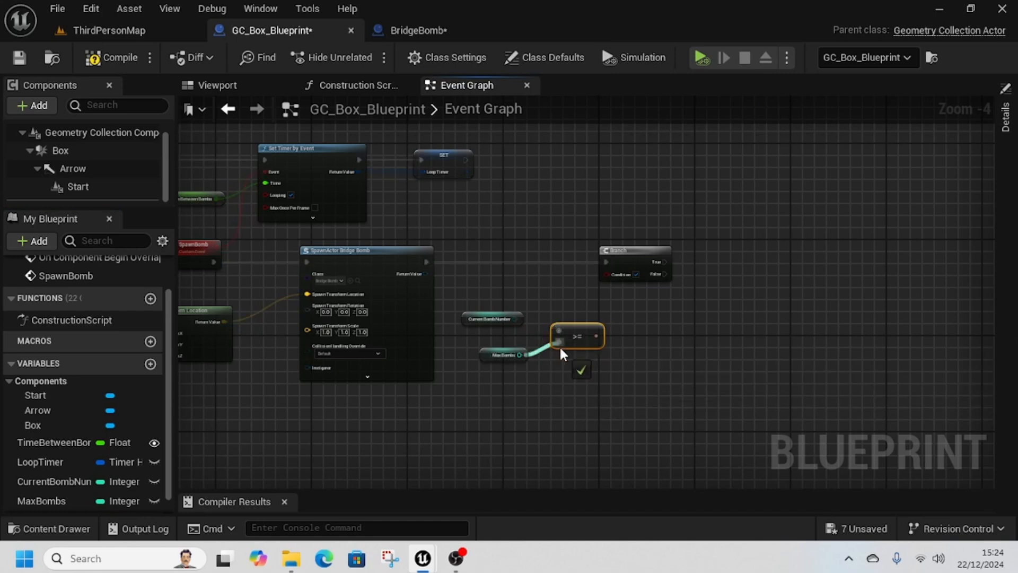
pyautogui.moveTo(515, 319); pyautogui.dragTo(610, 274)
# - Add a Clear and Invalidate Timer by Handle node for LoopTimer and run it from the Branch's True output
pyautogui.moveTo(680, 306); pyautogui.dragTo(609, 347, button='right')
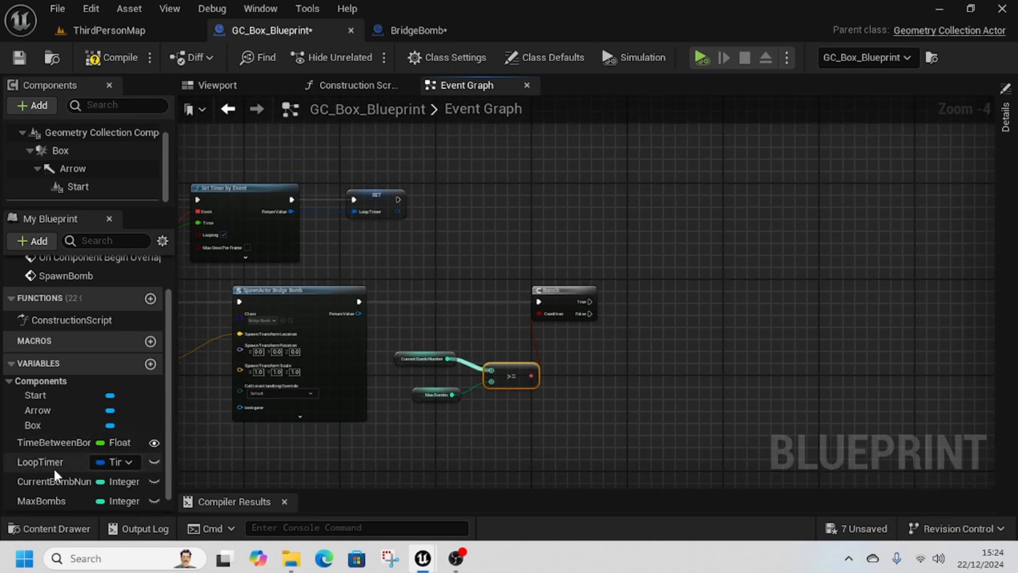
pyautogui.moveTo(52, 463); pyautogui.dragTo(637, 295)
pyautogui.click(600, 259)
pyautogui.write('clea')
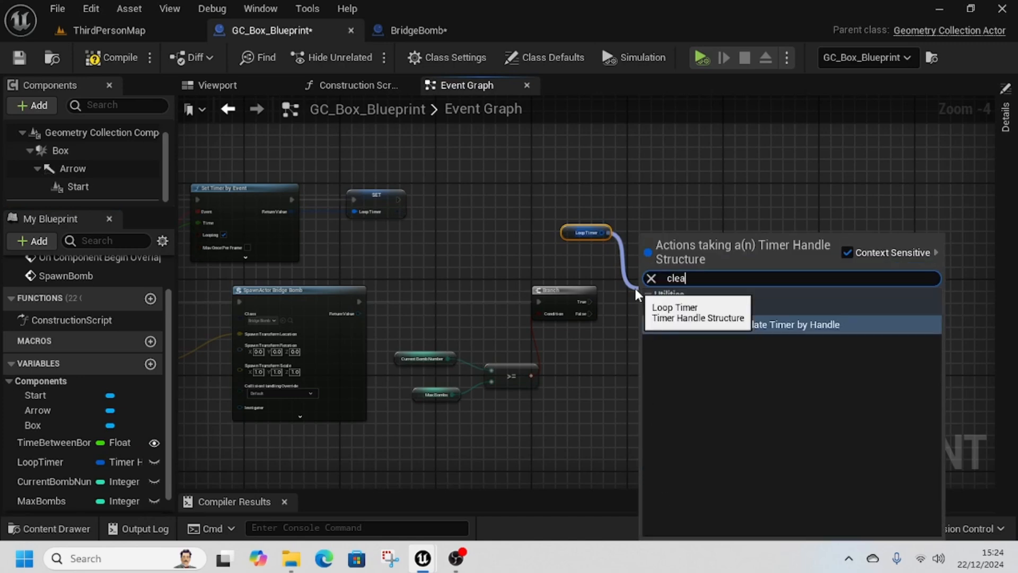
pyautogui.write('r and inval')
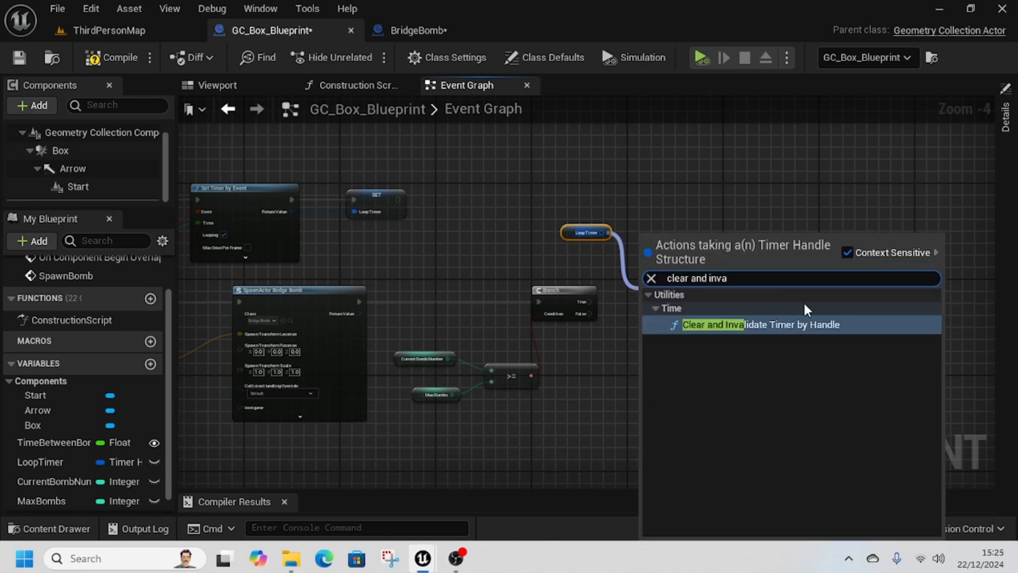
pyautogui.click(772, 325)
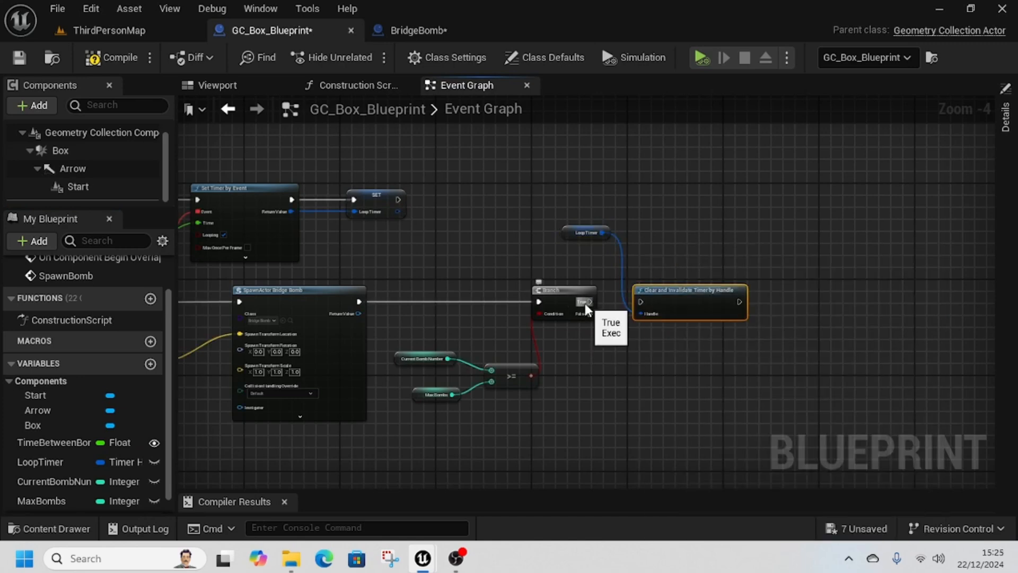
pyautogui.moveTo(587, 302); pyautogui.dragTo(664, 270)
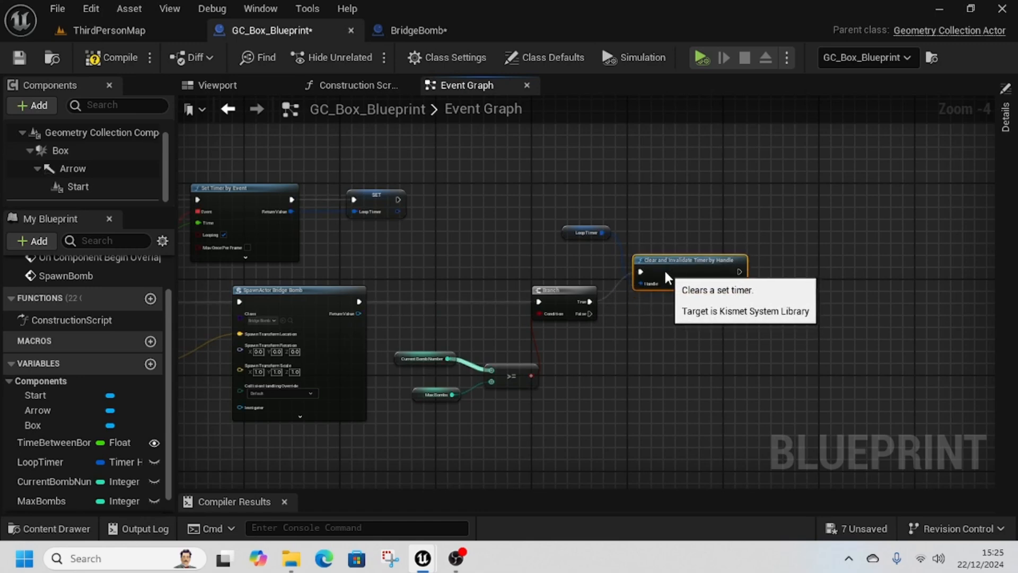
# - Select the GC_Box_Blueprint bridge in ThirdPersonMap and set its Time Between Bombs to 1.0
pyautogui.click(110, 30)
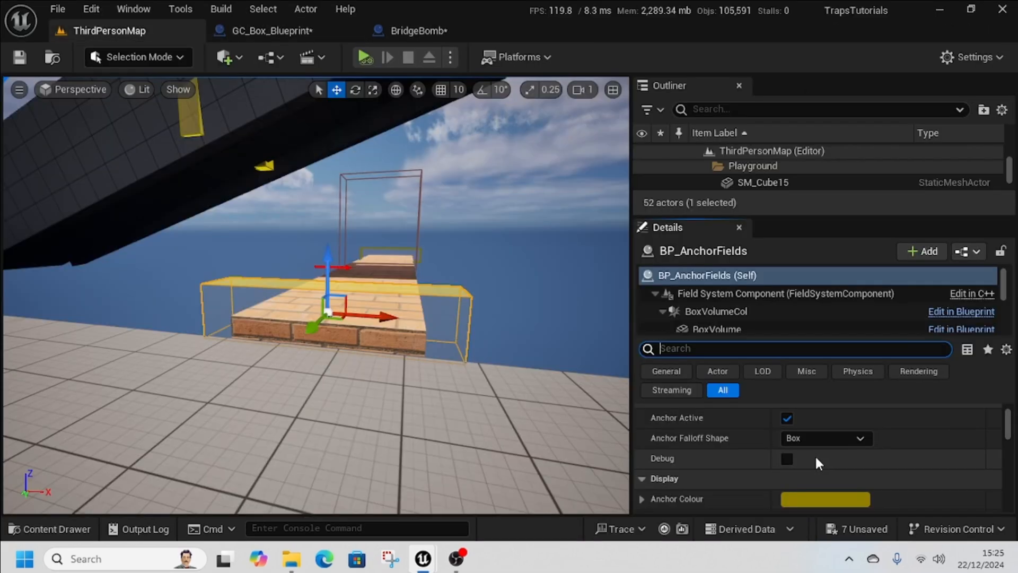
pyautogui.scroll(-2, 815, 454)
pyautogui.scroll(3, 810, 460)
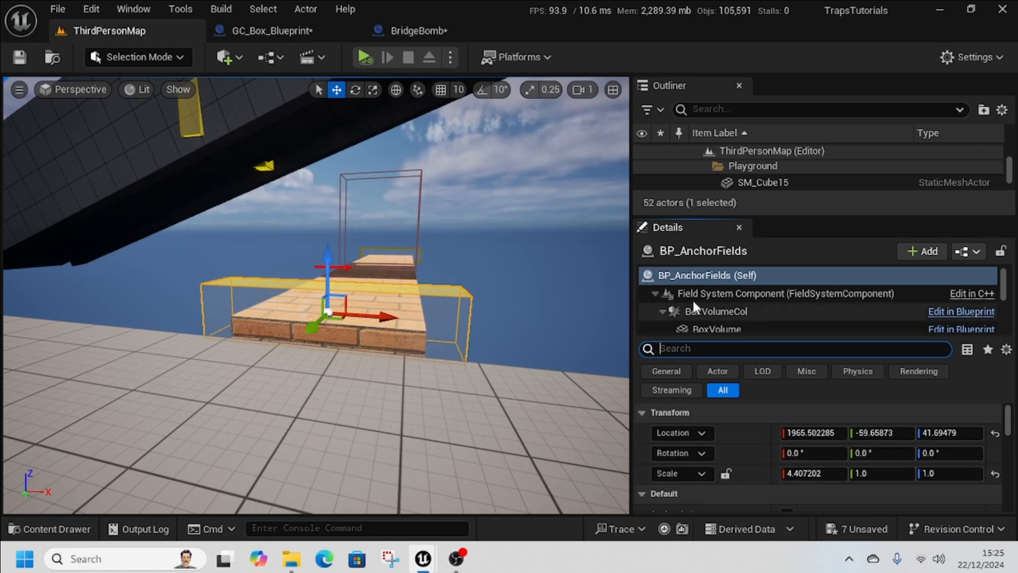
pyautogui.click(381, 271)
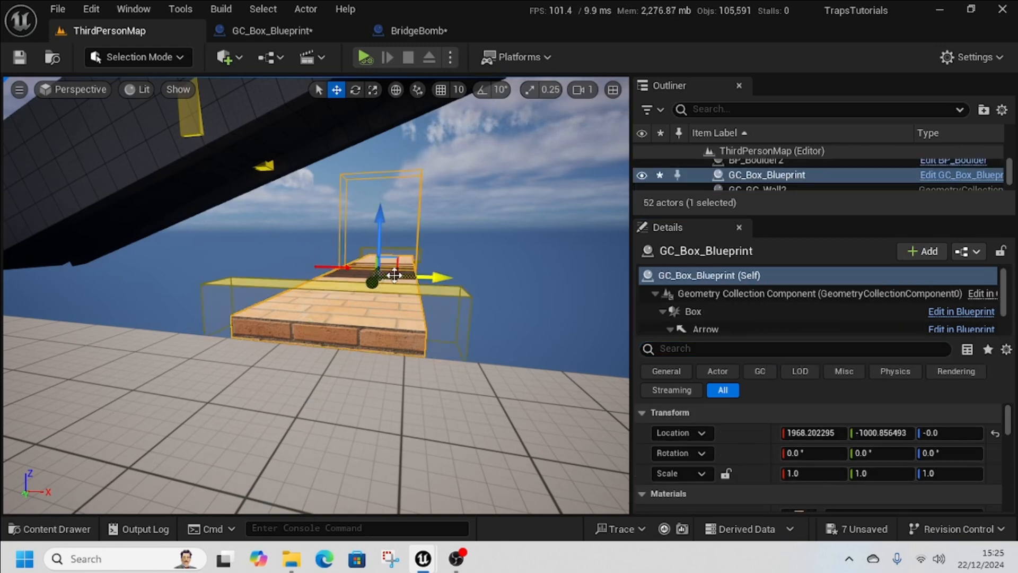
pyautogui.scroll(-2, 845, 484)
pyautogui.scroll(-4, 845, 478)
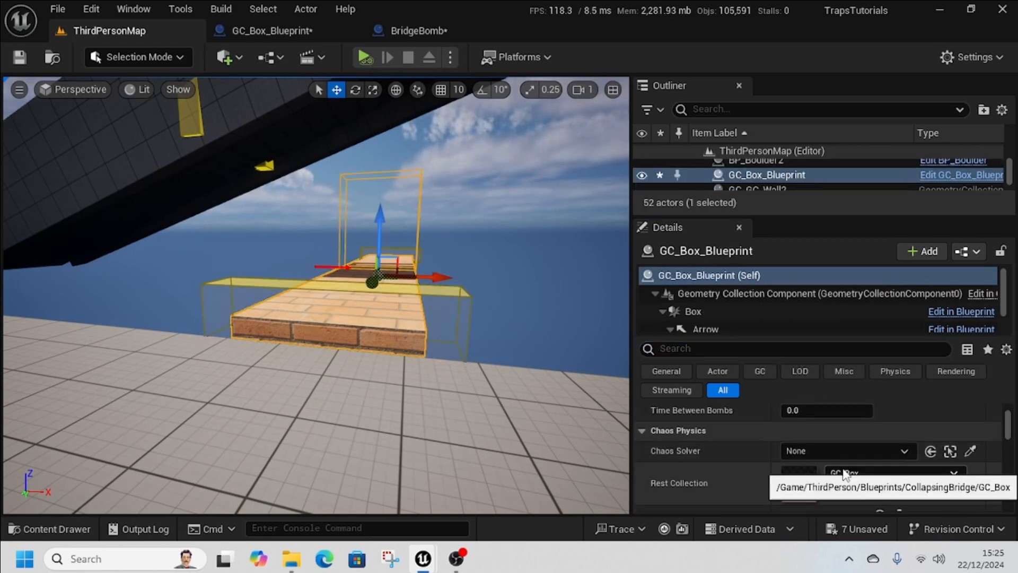
pyautogui.scroll(2, 788, 461)
pyautogui.click(788, 457)
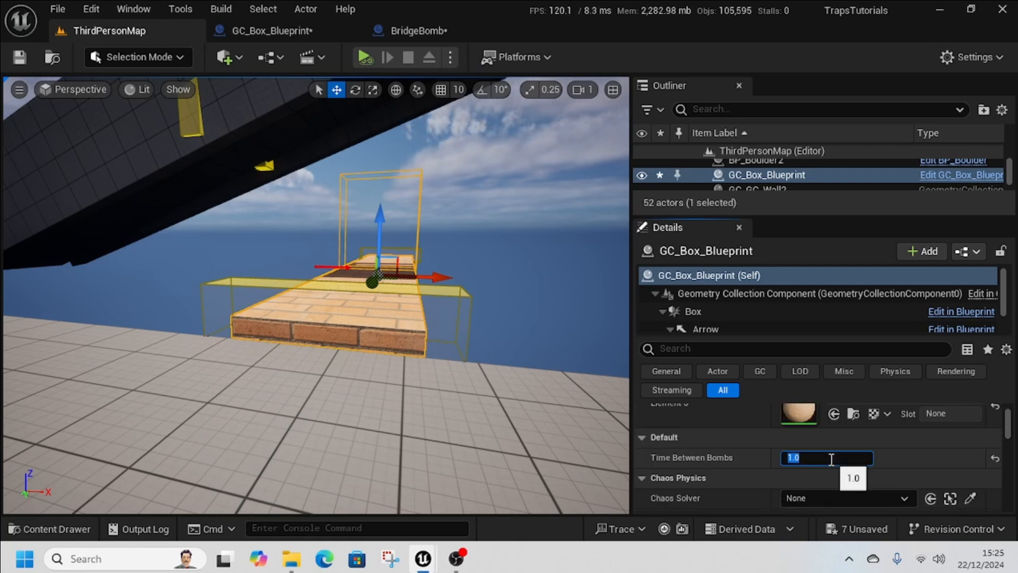
# - Make the MaxBombs variable in GC_Box_Blueprint editable on placed instances
pyautogui.scroll(4, 814, 480)
pyautogui.scroll(-5, 815, 480)
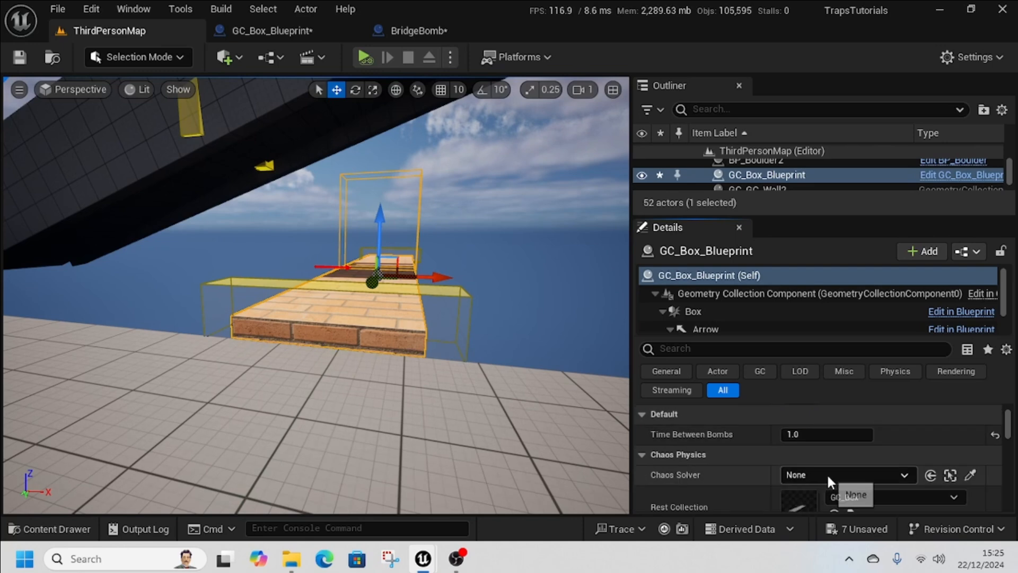
pyautogui.scroll(-5, 830, 481)
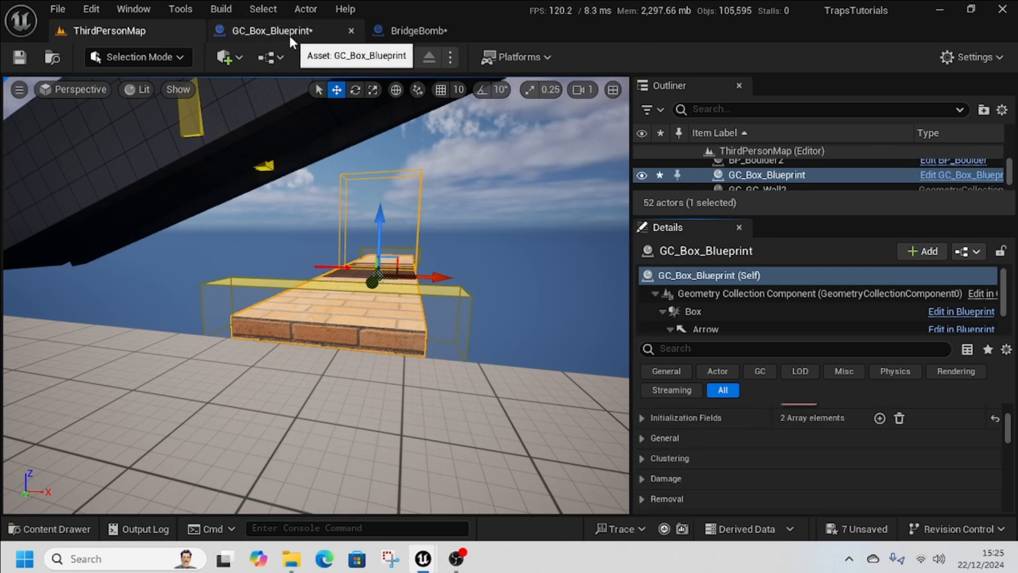
pyautogui.click(406, 32)
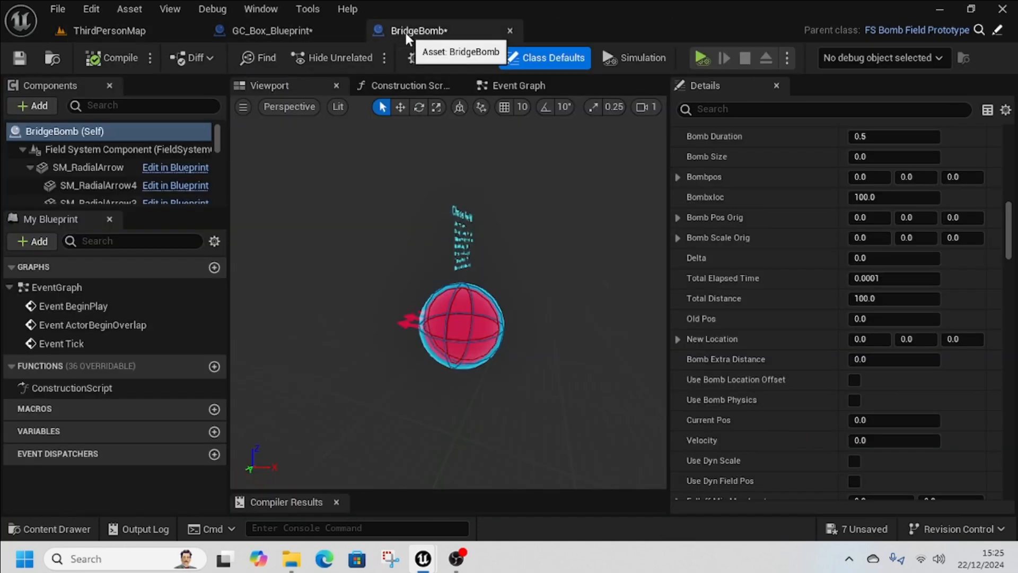
pyautogui.click(307, 30)
pyautogui.scroll(-1, 142, 447)
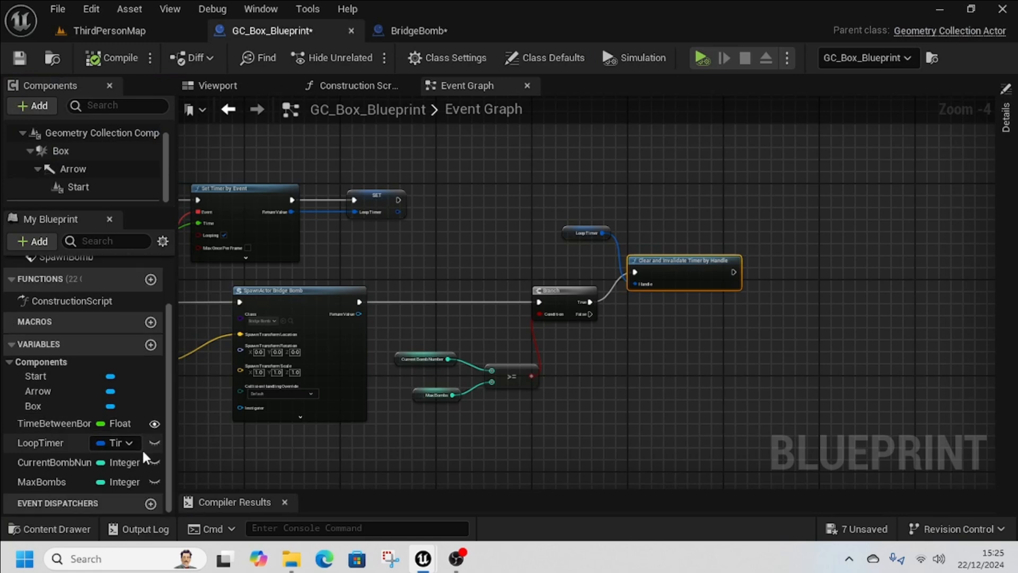
pyautogui.click(154, 482)
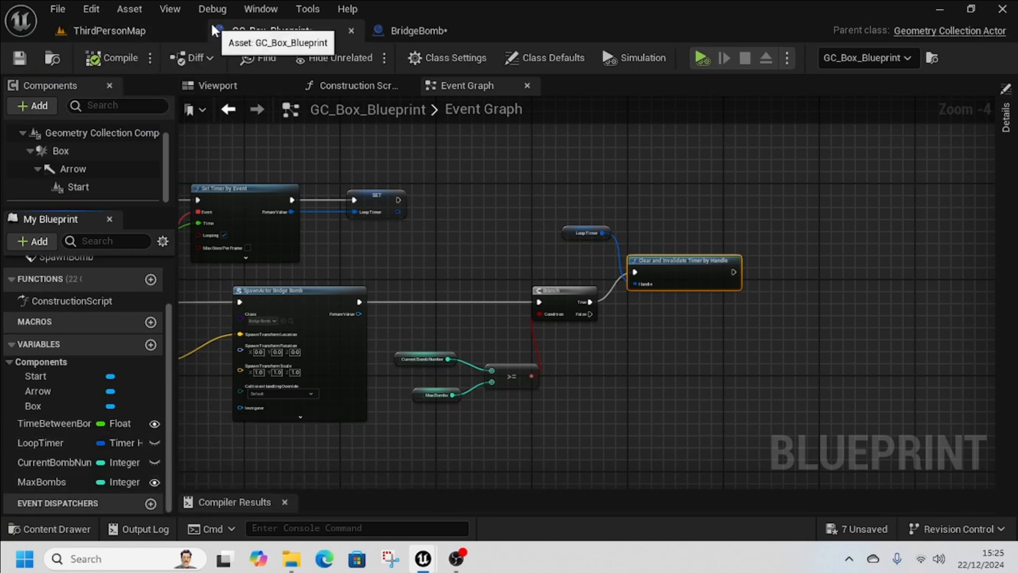
# - Set Max Bombs to 15 on the bridge instance in ThirdPersonMap
pyautogui.click(155, 25)
pyautogui.scroll(3, 818, 473)
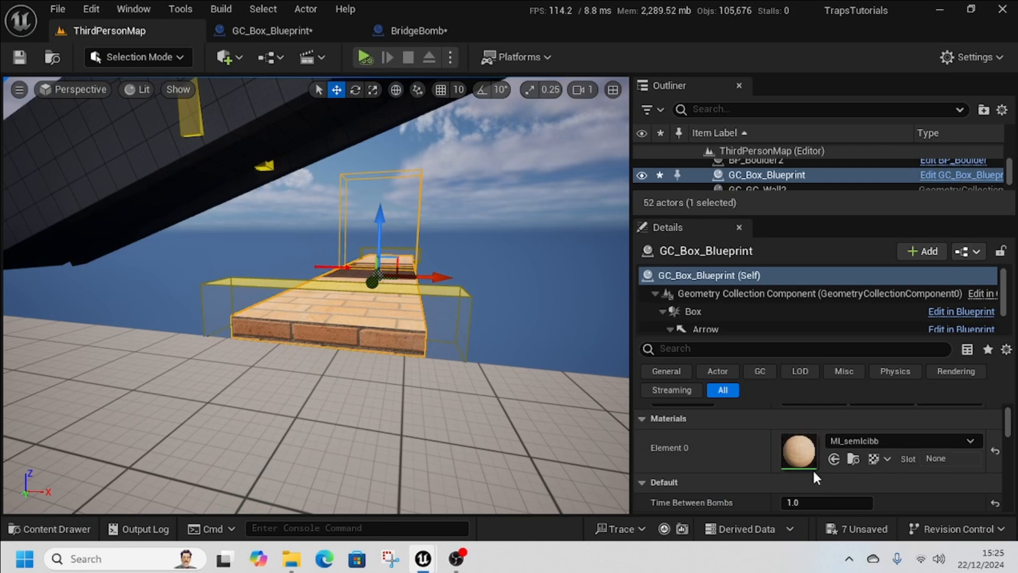
pyautogui.scroll(-2, 817, 478)
pyautogui.click(834, 474)
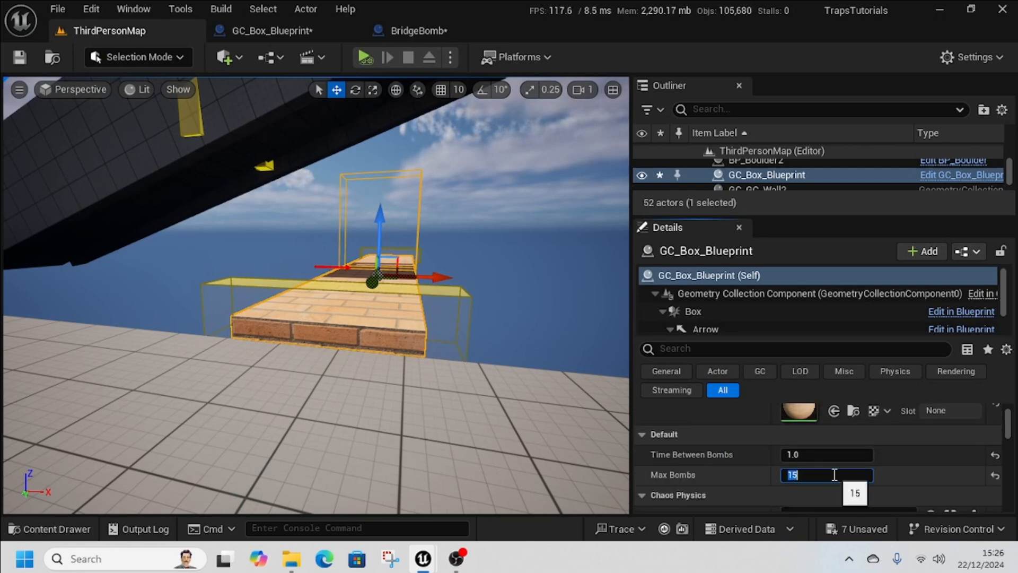
# - Play the level from the floor beside the bridge and run the character across it to test the bomb spawning
pyautogui.rightClick(286, 373)
pyautogui.scroll(-3, 350, 451)
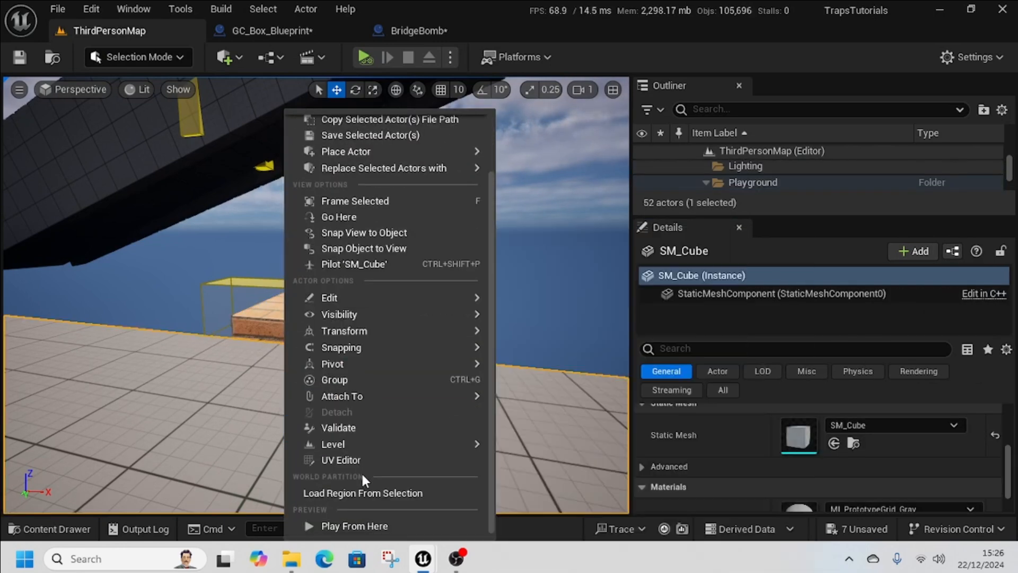
pyautogui.click(371, 526)
pyautogui.press('w')
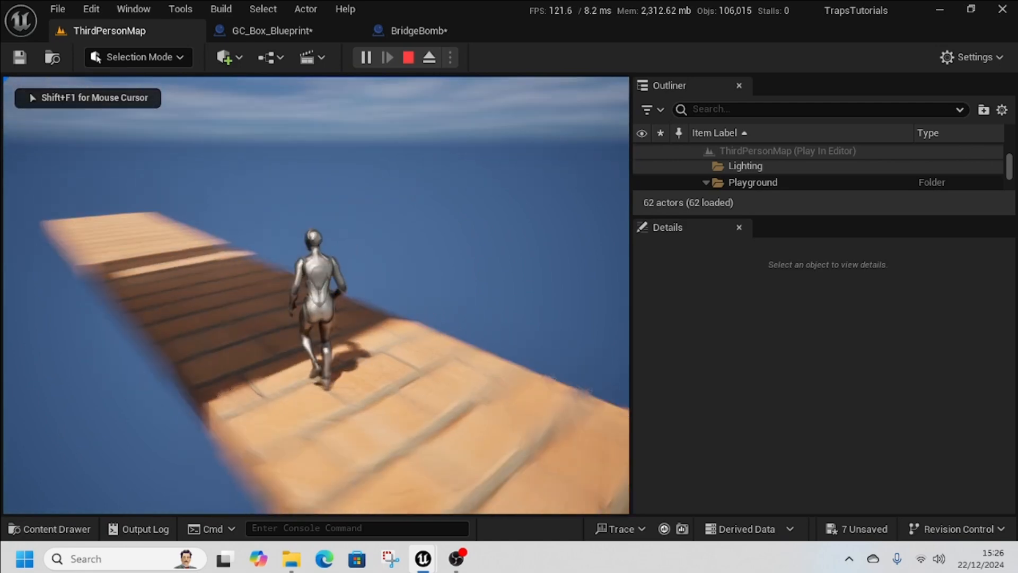
pyautogui.press('s')
pyautogui.press('s')
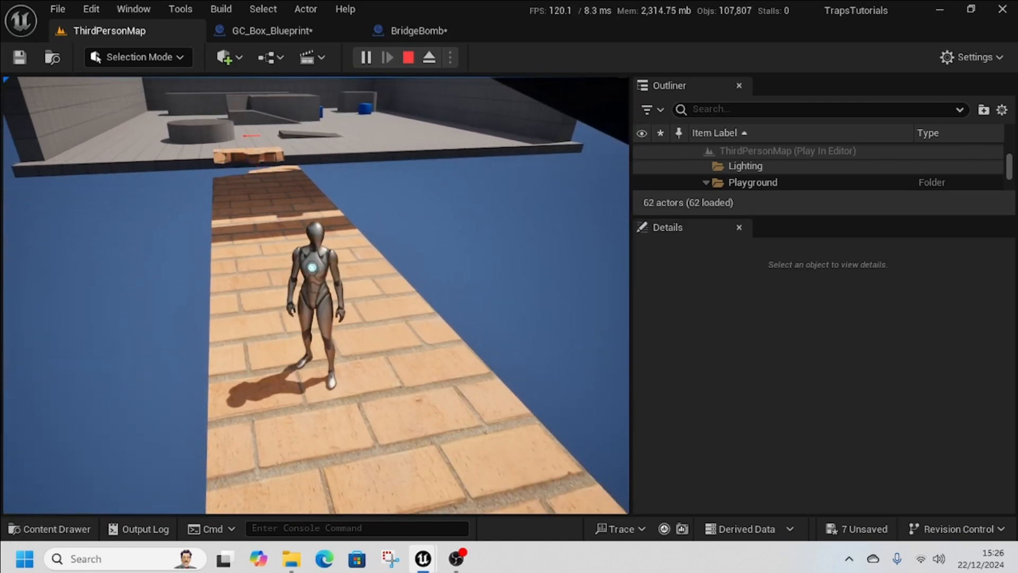
pyautogui.press('w')
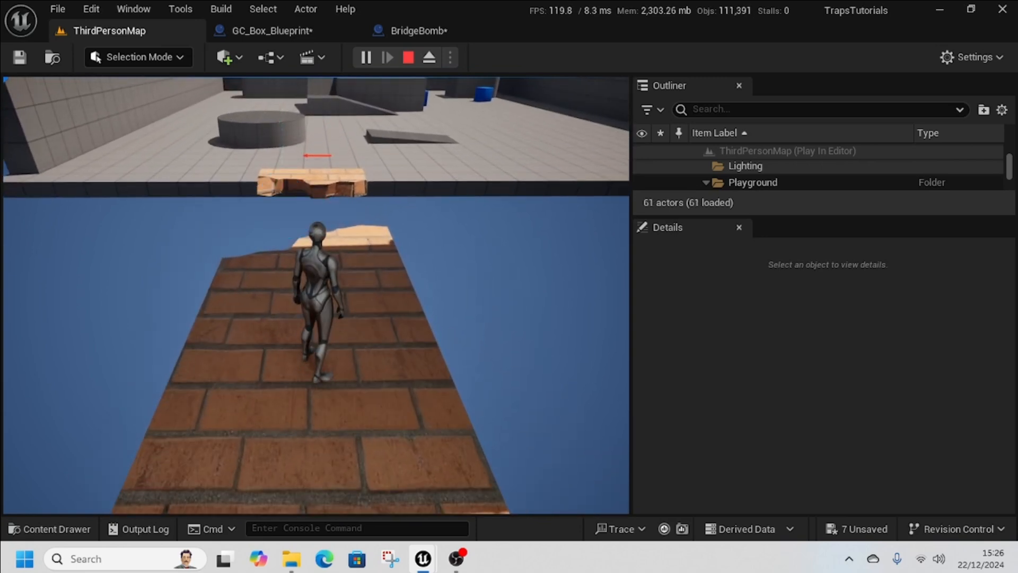
pyautogui.press('s')
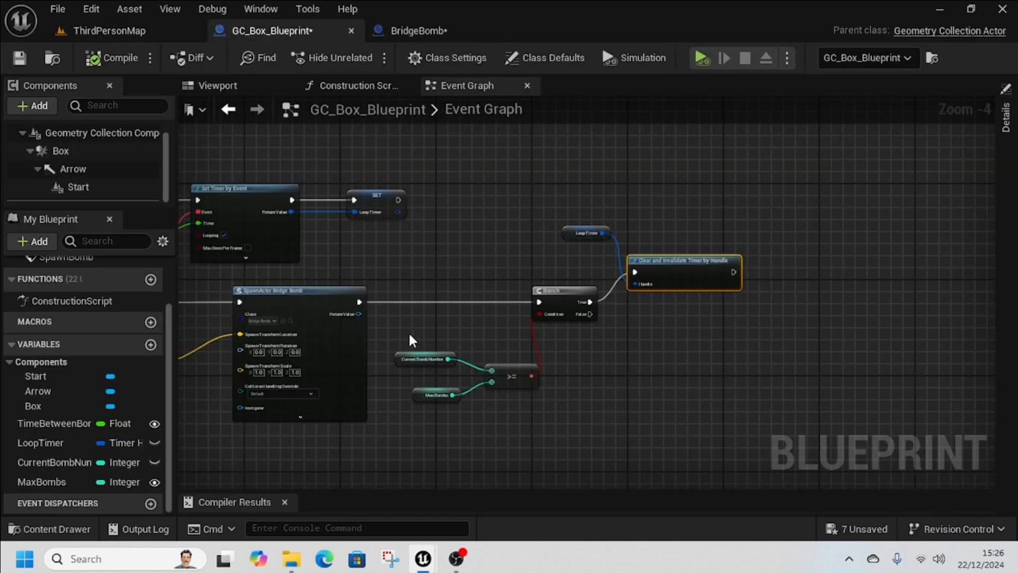
# - Add another CurrentBombNumber getter beside the SpawnActor Bridge Bomb node in GC_Box_Blueprint and shift the Greater Equal comparison nodes down to make room
pyautogui.moveTo(409, 341); pyautogui.dragTo(696, 257, button='right')
pyautogui.scroll(1, 331, 301)
pyautogui.moveTo(331, 301); pyautogui.dragTo(458, 277, button='right')
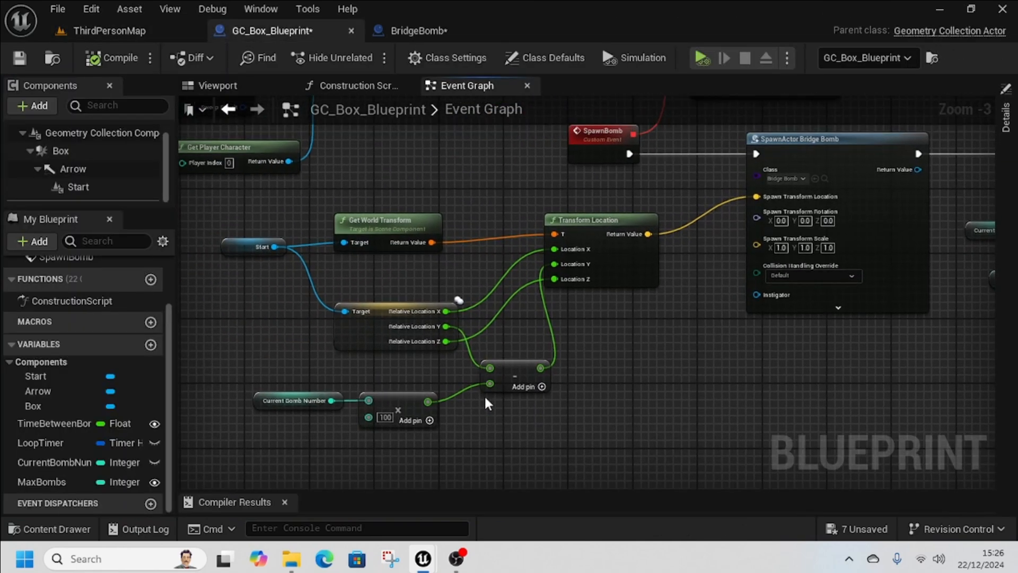
pyautogui.scroll(-1, 314, 405)
pyautogui.moveTo(618, 356); pyautogui.dragTo(371, 384, button='right')
pyautogui.moveTo(617, 376); pyautogui.dragTo(505, 402, button='right')
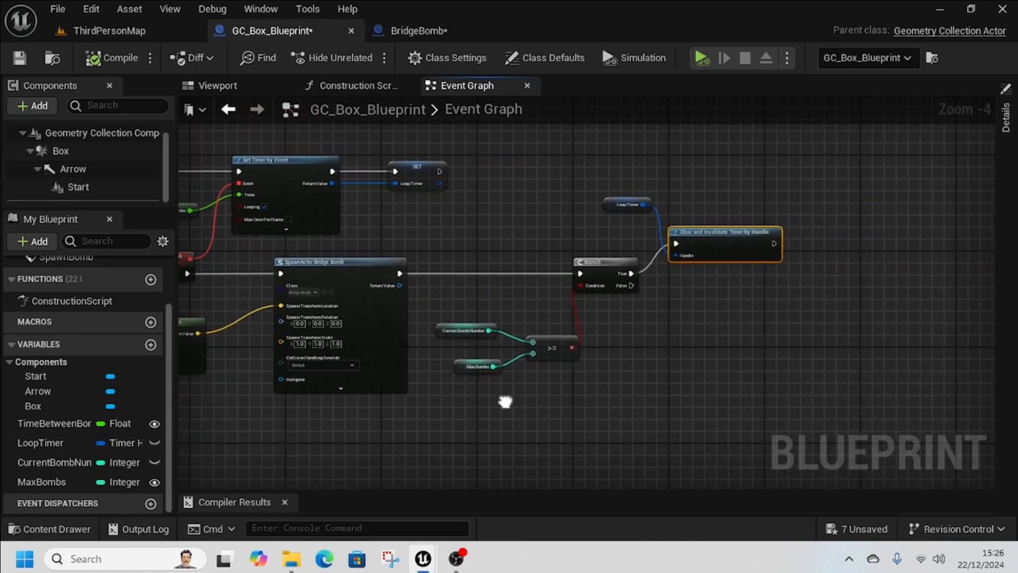
pyautogui.moveTo(47, 462); pyautogui.dragTo(229, 471)
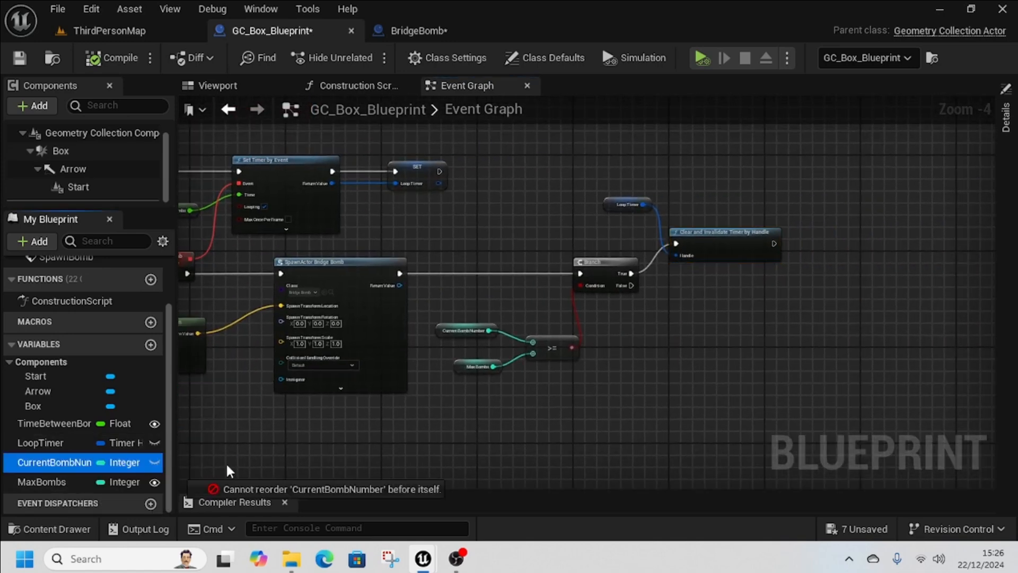
pyautogui.moveTo(615, 347); pyautogui.dragTo(433, 312)
pyautogui.click(650, 372)
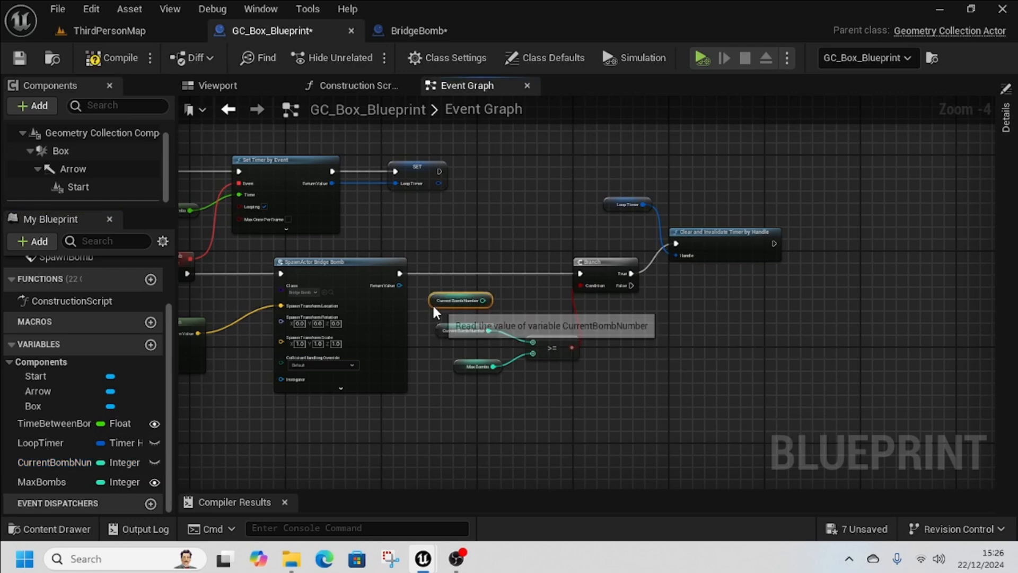
pyautogui.moveTo(465, 347); pyautogui.dragTo(453, 382)
pyautogui.moveTo(483, 348); pyautogui.dragTo(483, 352)
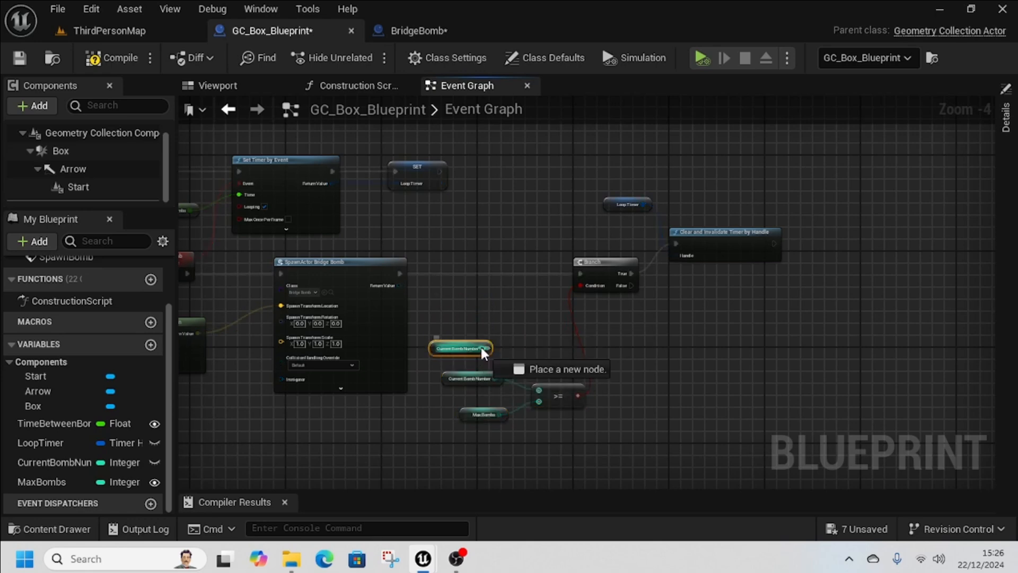
# - Add an Increment Int (++) node for CurrentBombNumber and run it between SpawnActor Bridge Bomb and the Branch
pyautogui.moveTo(479, 293); pyautogui.dragTo(477, 292)
pyautogui.write('++')
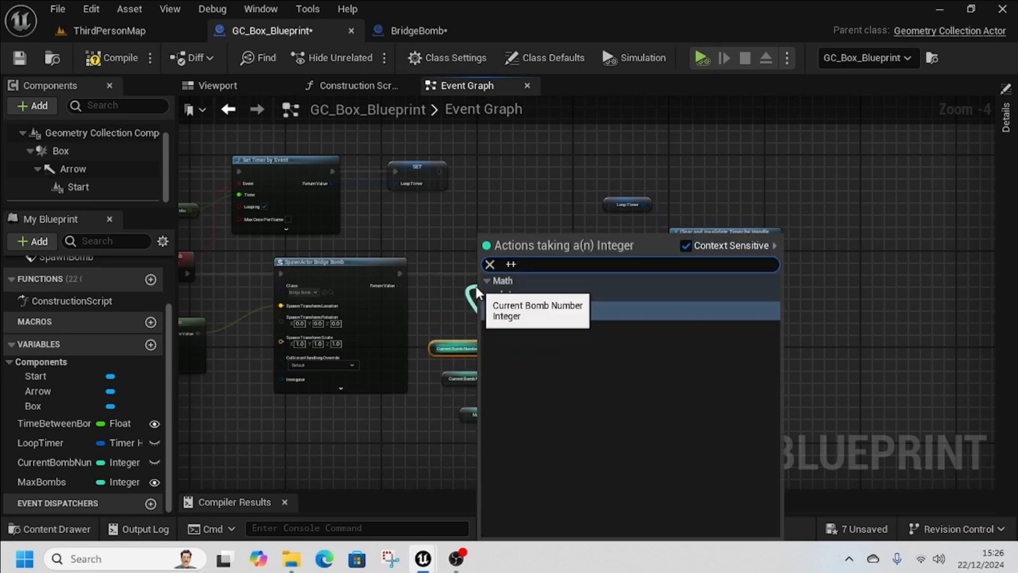
pyautogui.click(546, 315)
pyautogui.moveTo(400, 274); pyautogui.dragTo(583, 274)
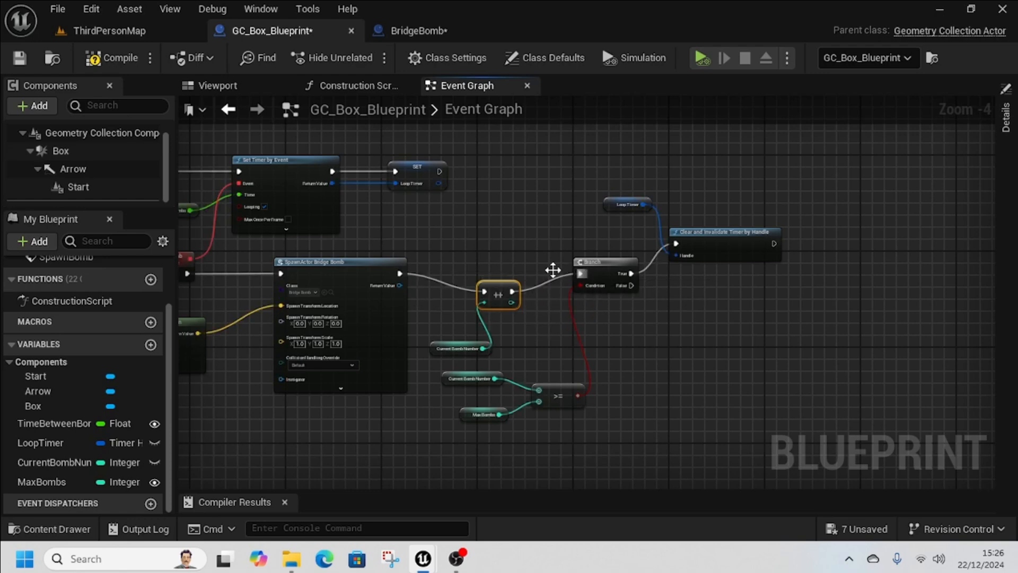
# - Play ThirdPersonMap from the floor near the bridge, watch the bridge collapse along its length, and stop the simulation
pyautogui.click(124, 37)
pyautogui.rightClick(432, 181)
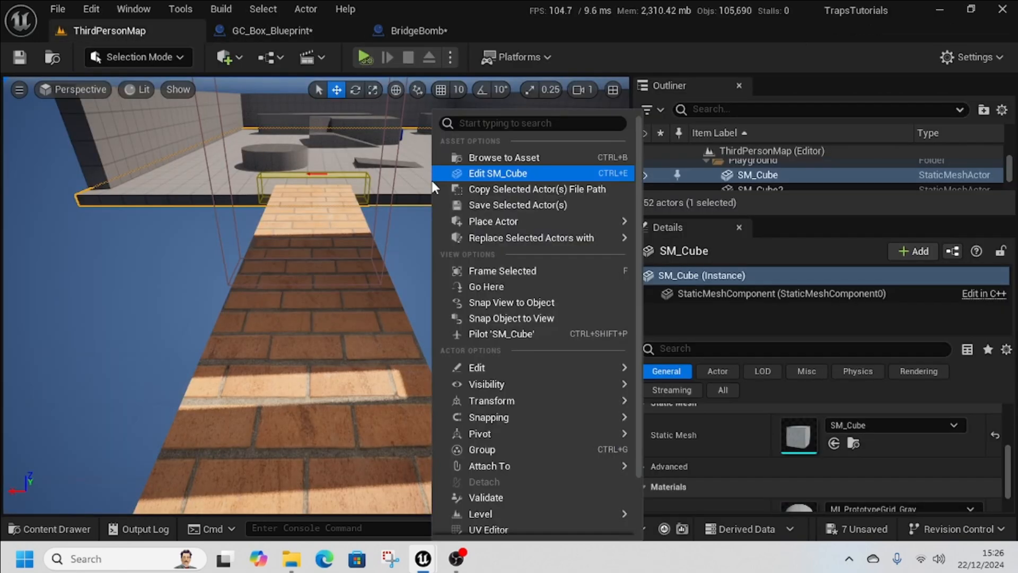
pyautogui.scroll(-1, 489, 525)
pyautogui.click(488, 525)
pyautogui.press('w')
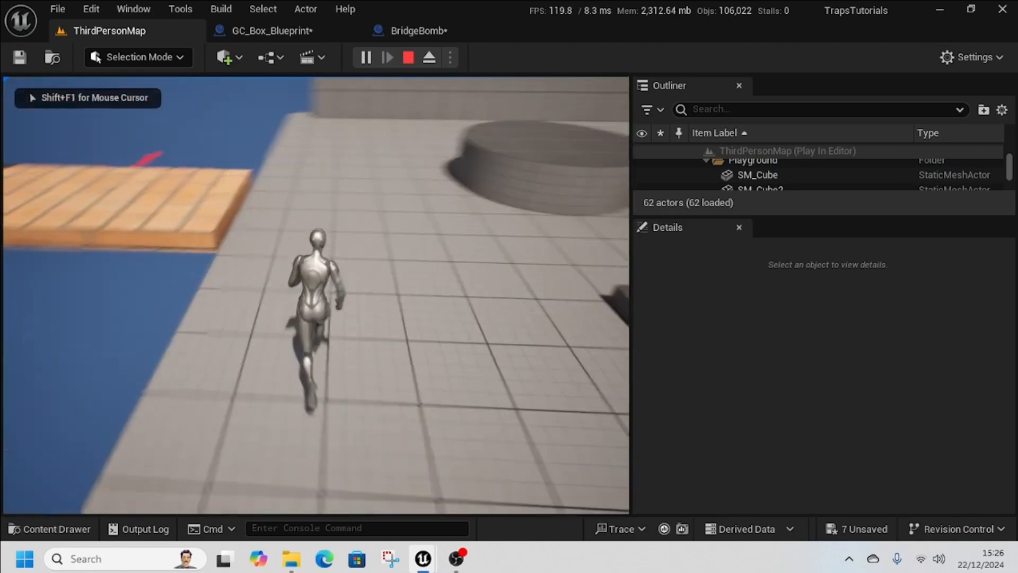
pyautogui.press('s')
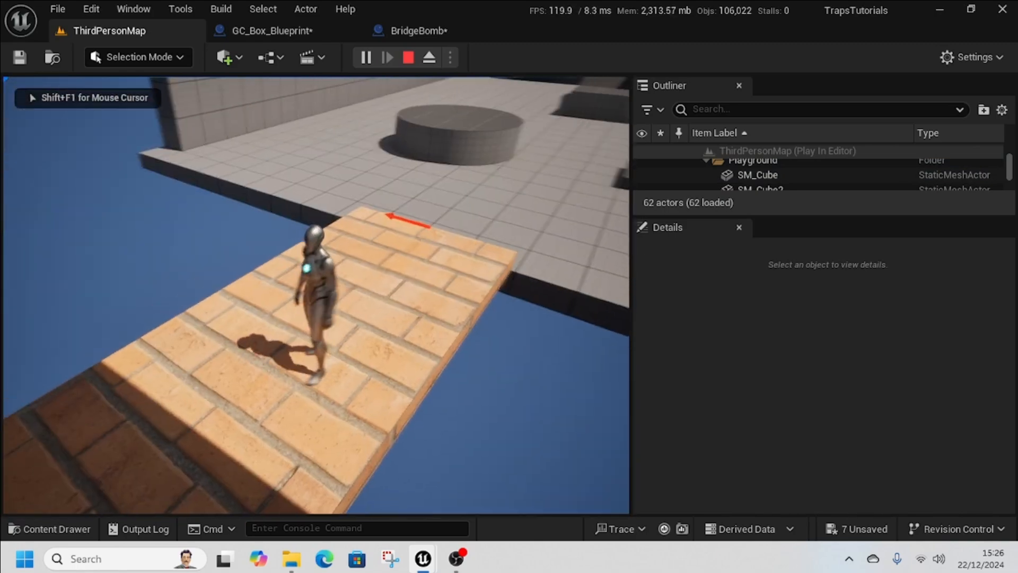
pyautogui.press('s')
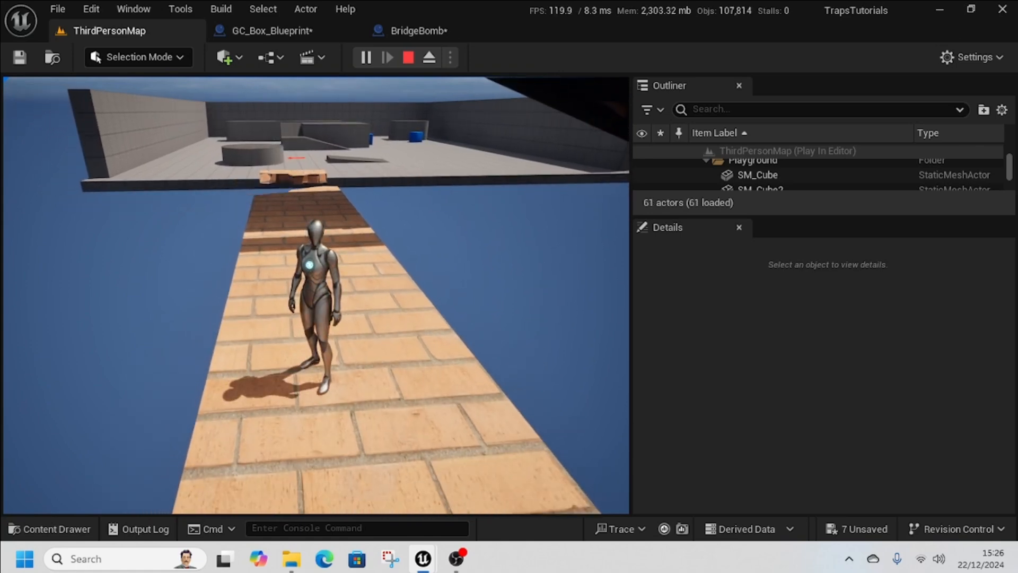
pyautogui.press('w')
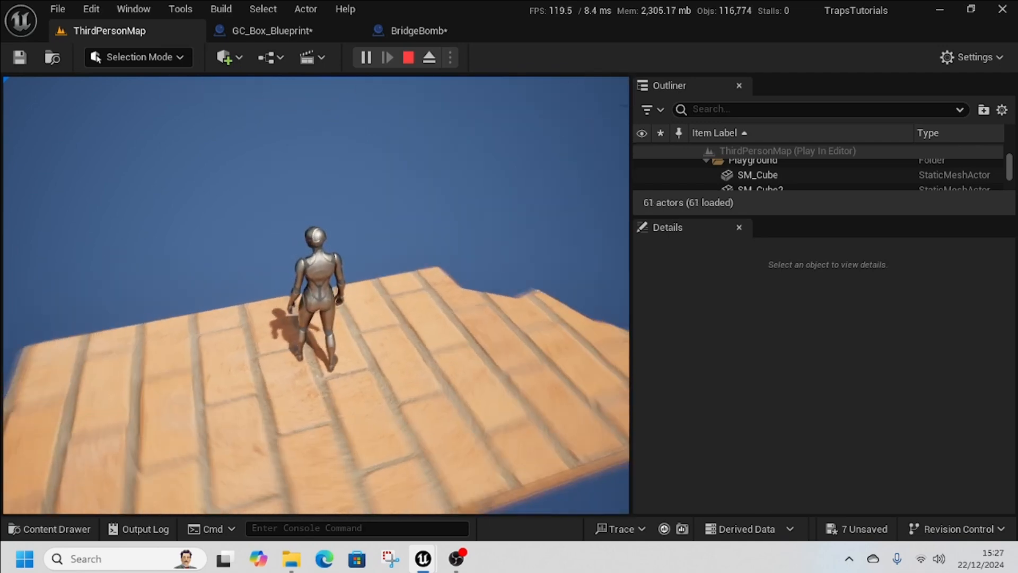
pyautogui.press('d')
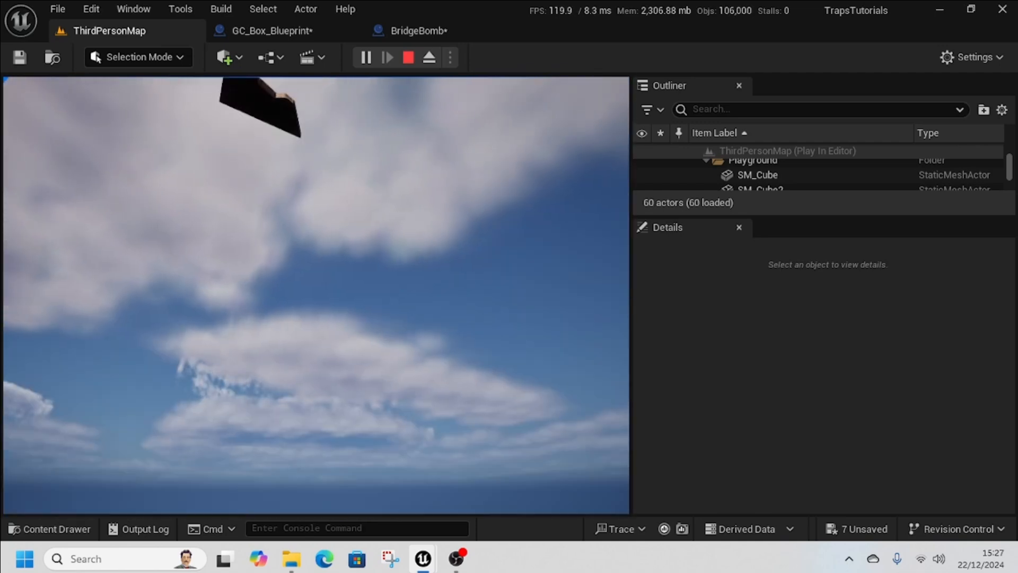
pyautogui.hotkey('alt', 'Tab')
pyautogui.hotkey('alt', 'Tab')
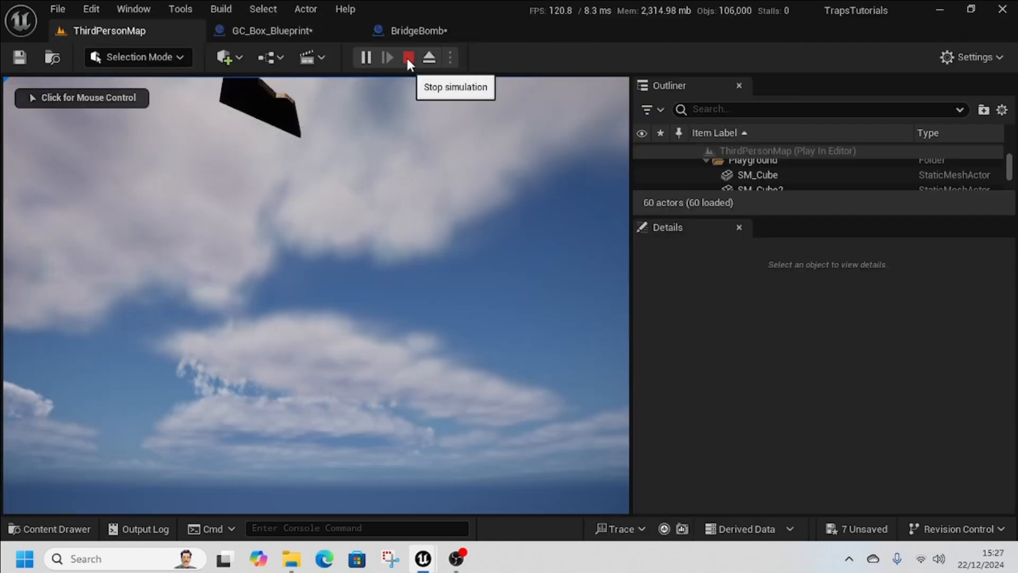
pyautogui.click(408, 58)
# - Examine the bridge's length and its anchor fields from the near end in the level viewport
pyautogui.press('w')
pyautogui.moveTo(416, 285); pyautogui.dragTo(589, 303, button='right')
pyautogui.press('w')
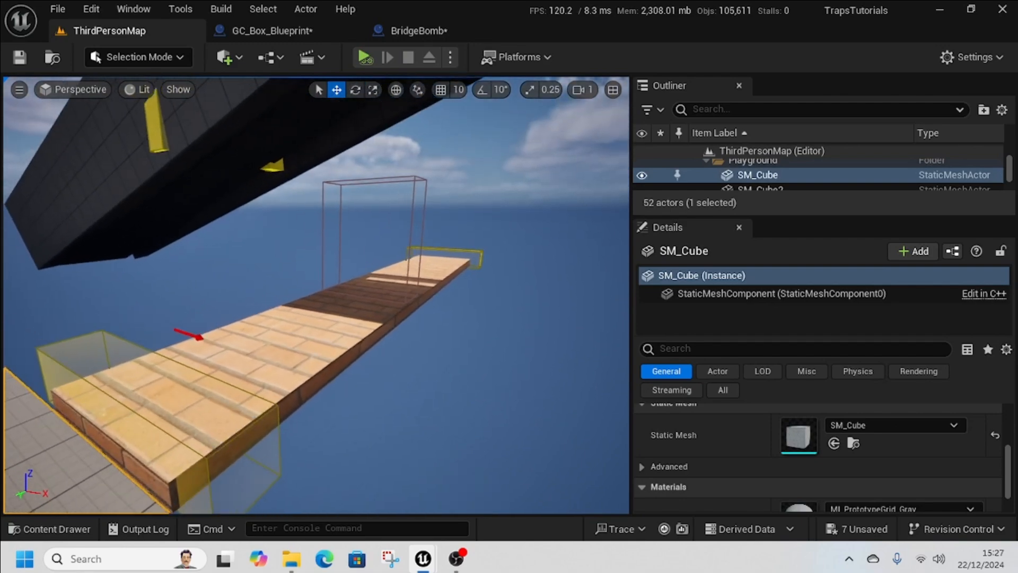
pyautogui.press('a')
pyautogui.moveTo(384, 324); pyautogui.dragTo(442, 330, button='right')
pyautogui.press('w')
pyautogui.press('s')
pyautogui.press('a')
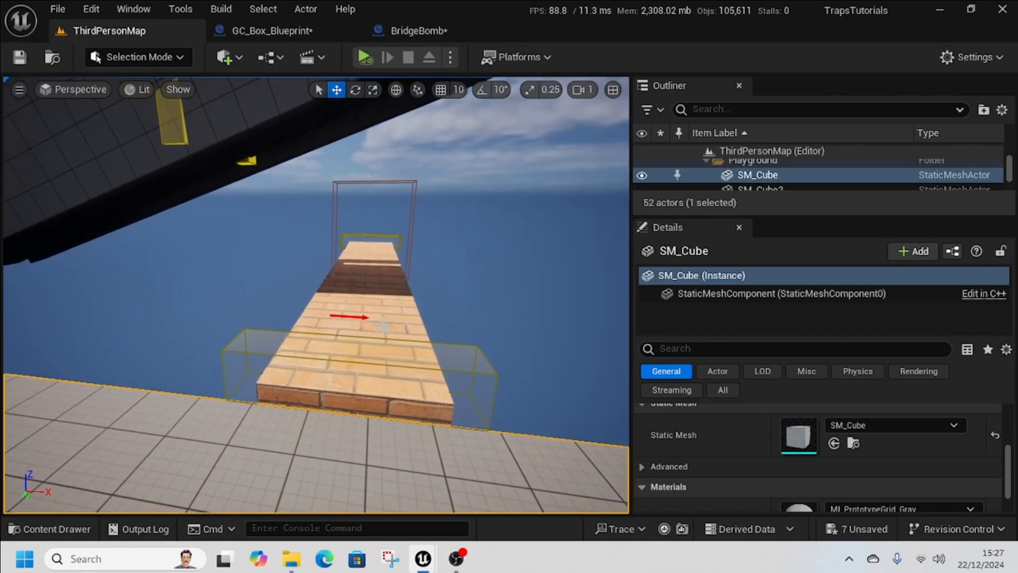
# - Inspect the multiplier on the Current Bomb Number Multiply node in the GC_Box_Blueprint event graph
pyautogui.click(272, 30)
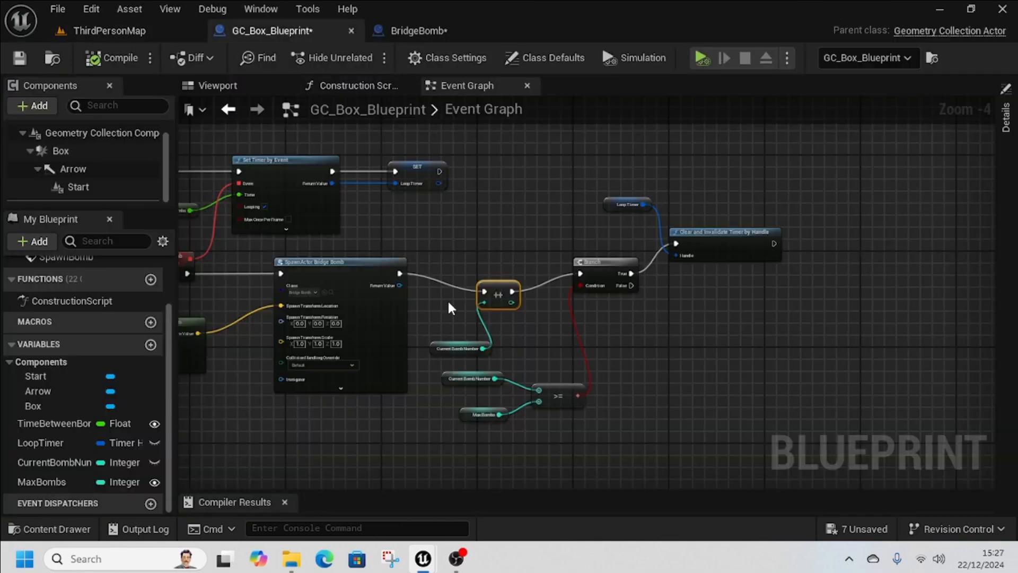
pyautogui.moveTo(258, 435); pyautogui.dragTo(565, 389, button='right')
pyautogui.scroll(1, 463, 407)
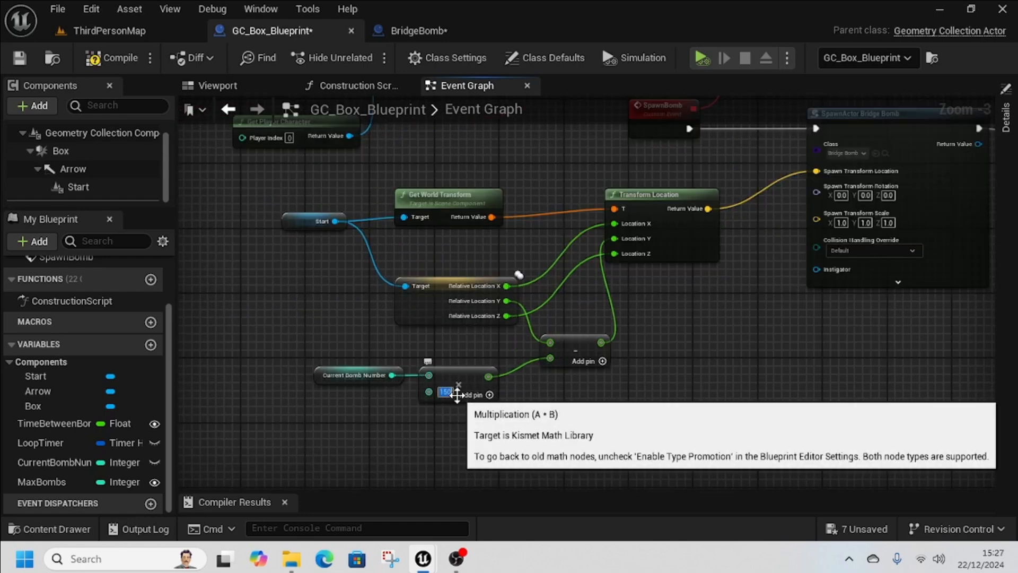
# - Play ThirdPersonMap from the floor beside the bridge, run across while the bombs spawn, and stop the simulation
pyautogui.click(120, 32)
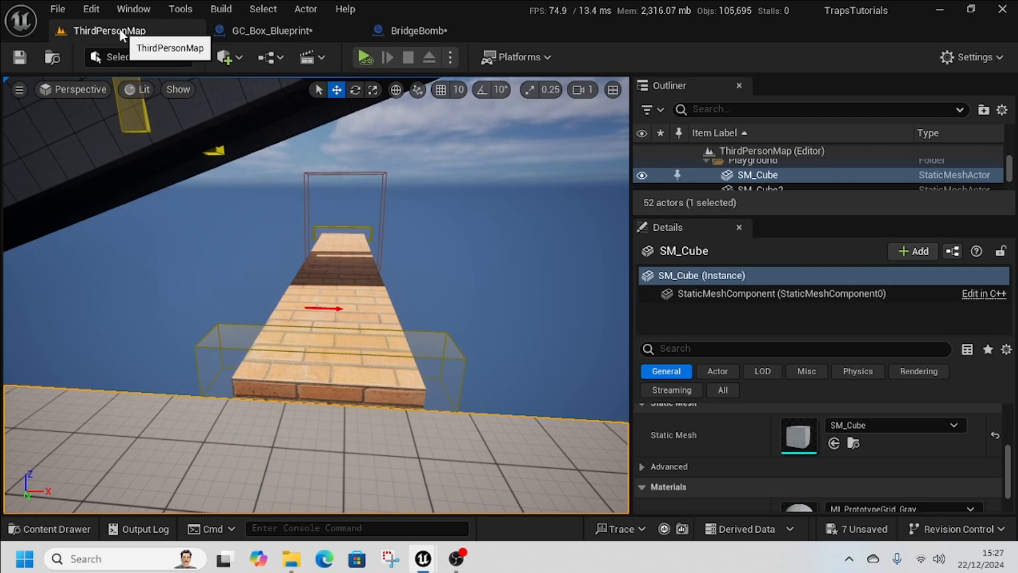
pyautogui.scroll(-2, 295, 438)
pyautogui.rightClick(300, 438)
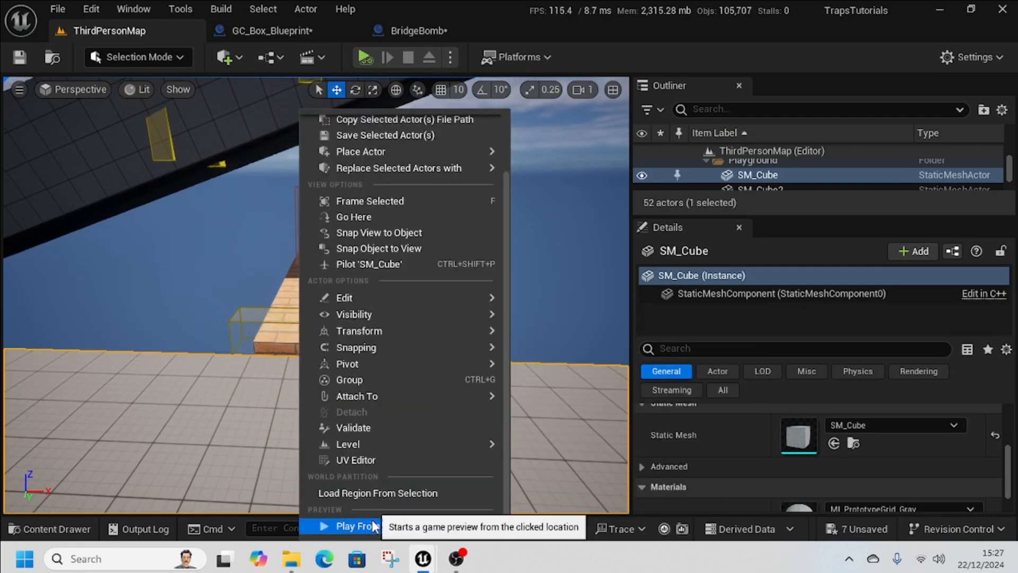
pyautogui.click(341, 525)
pyautogui.press('w')
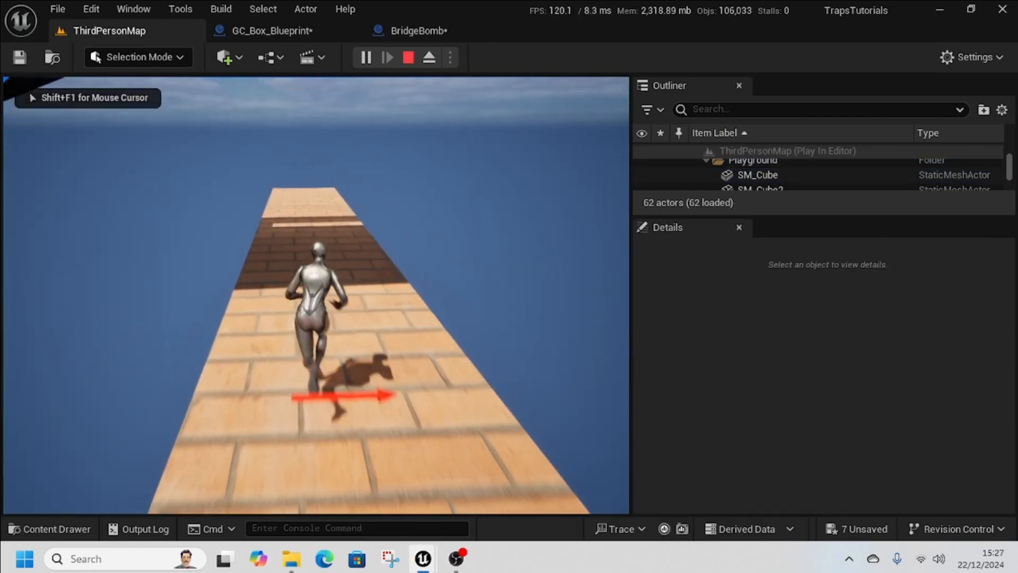
pyautogui.press('w')
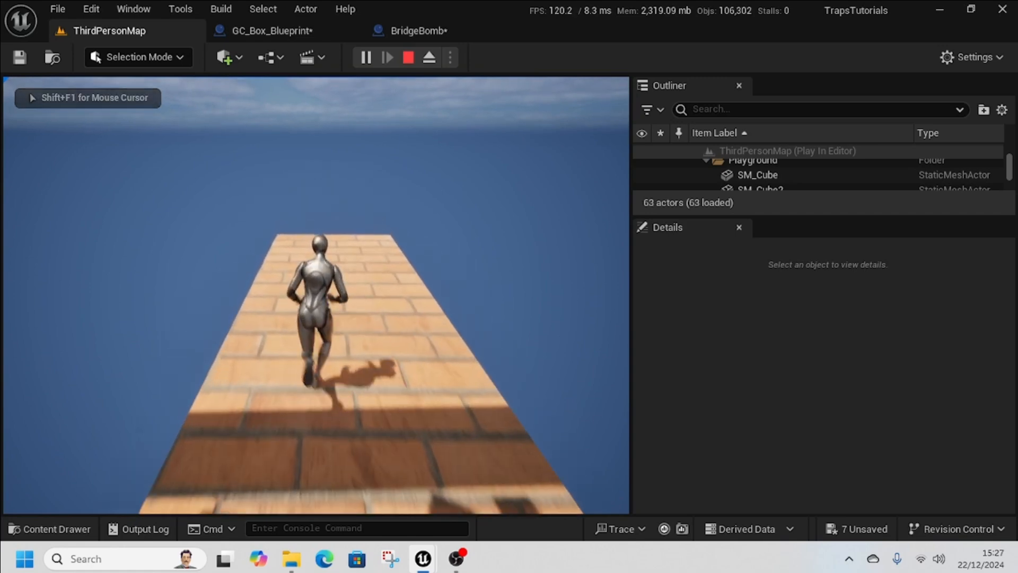
pyautogui.press('w')
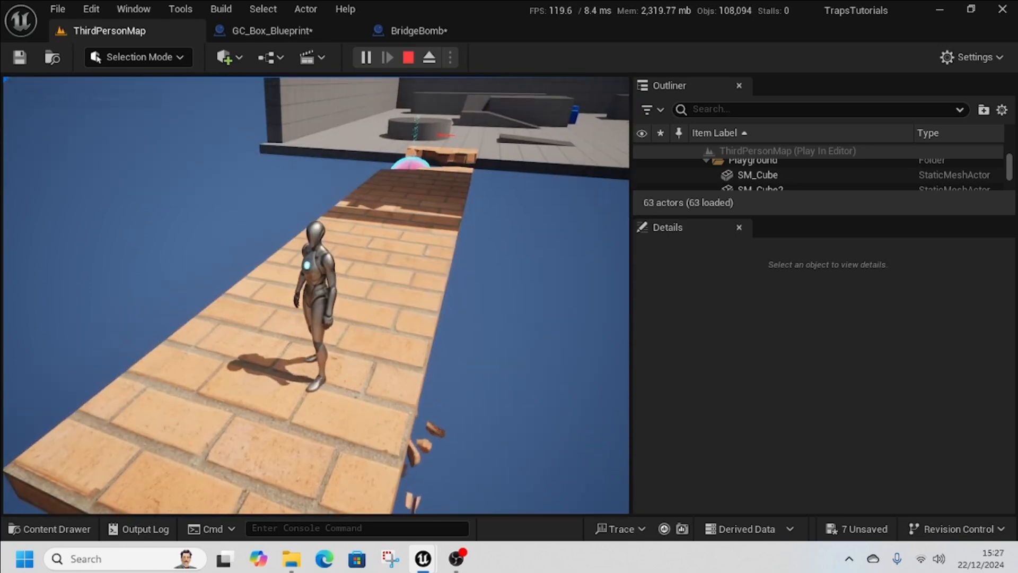
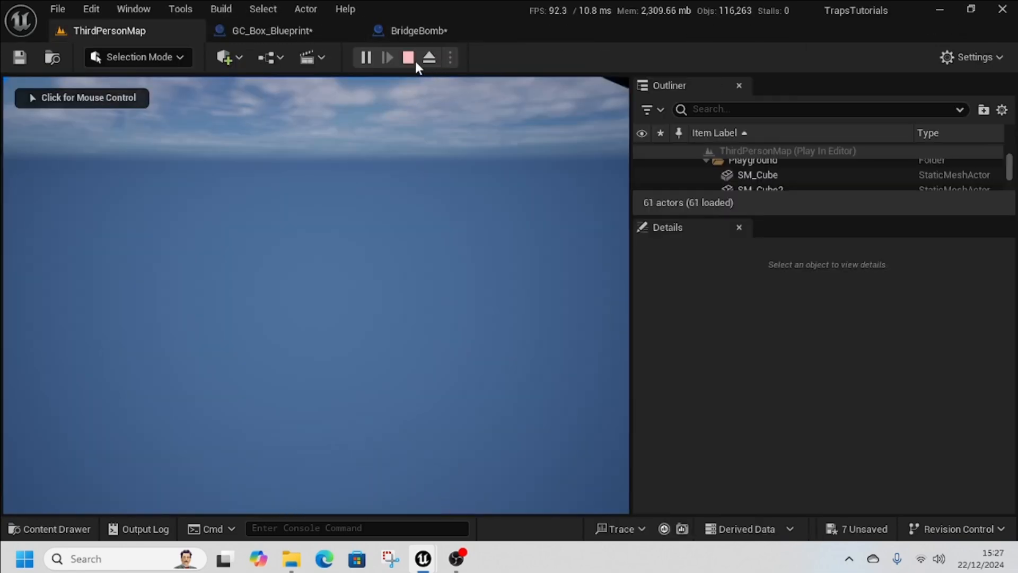
pyautogui.click(408, 57)
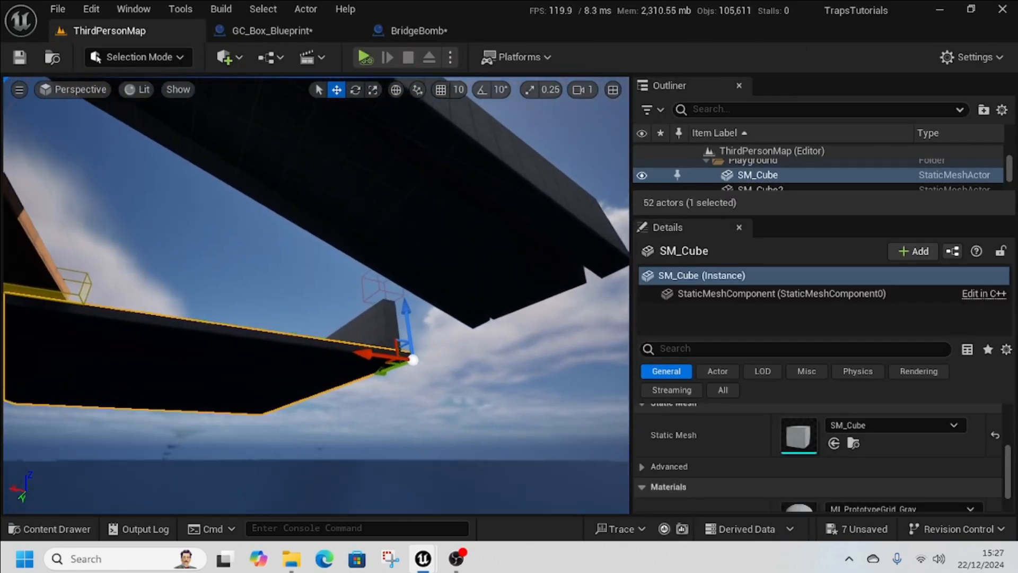
# - Search Fab for "spike trap", add the free Spike Trap model to the project, and close Fab
pyautogui.moveTo(318, 297); pyautogui.dragTo(212, 355, button='right')
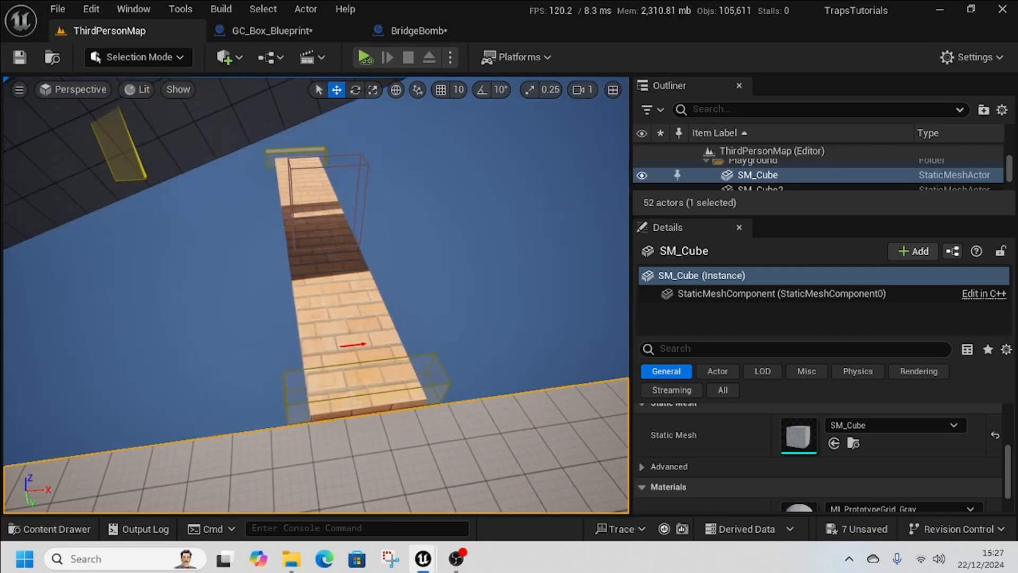
pyautogui.moveTo(424, 312); pyautogui.dragTo(551, 334, button='right')
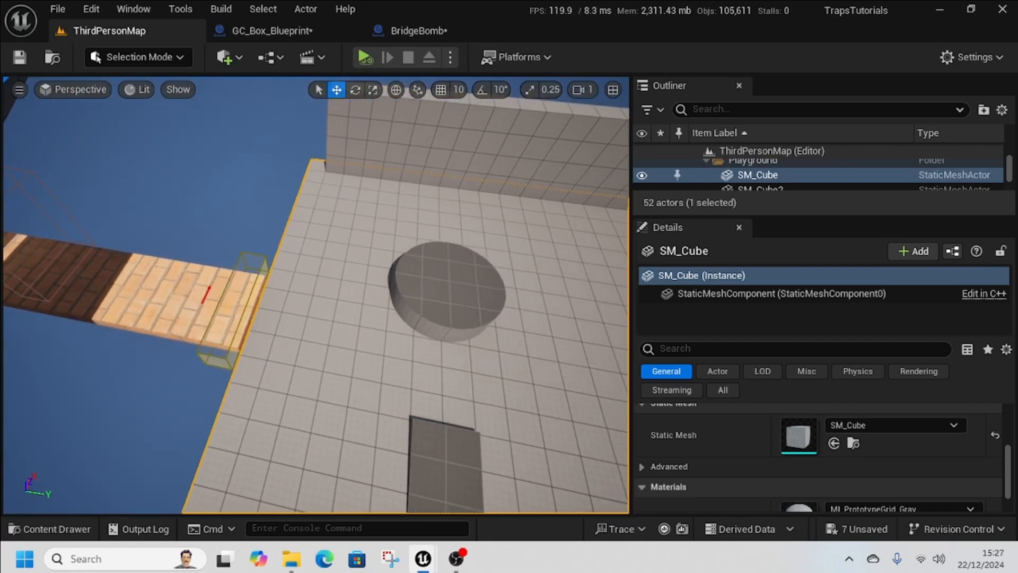
pyautogui.moveTo(363, 335); pyautogui.dragTo(424, 340, button='right')
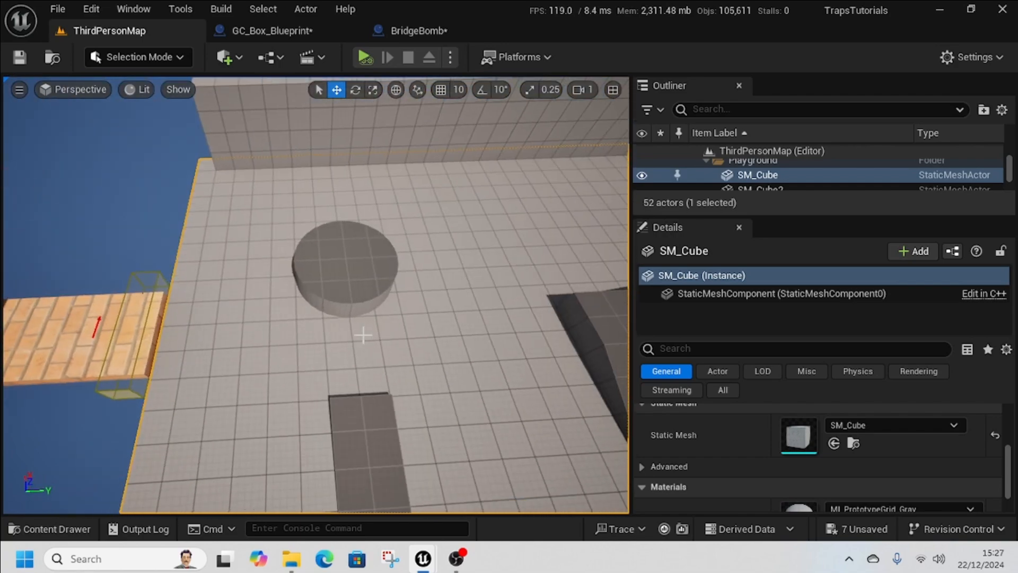
pyautogui.click(32, 529)
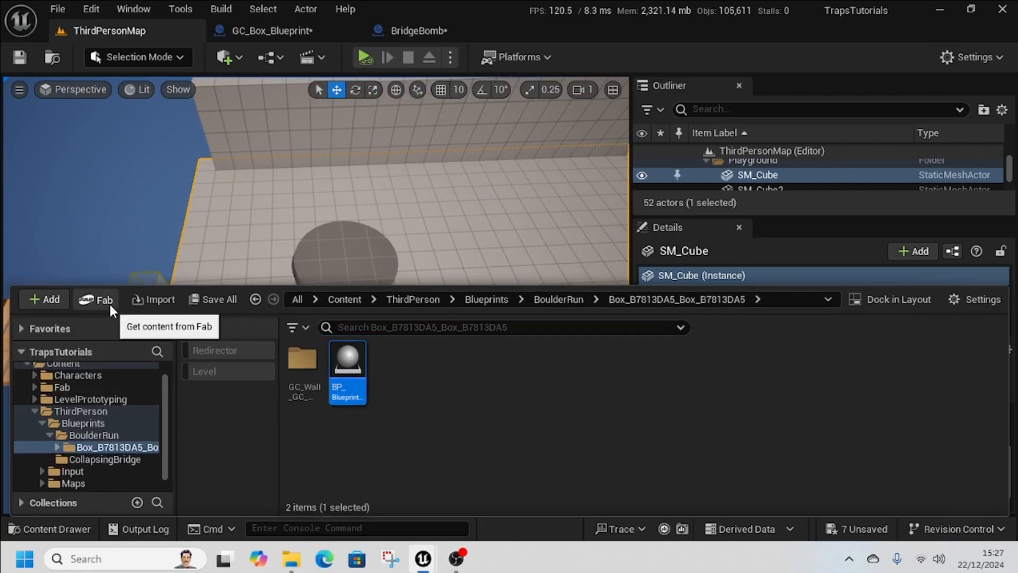
pyautogui.click(97, 300)
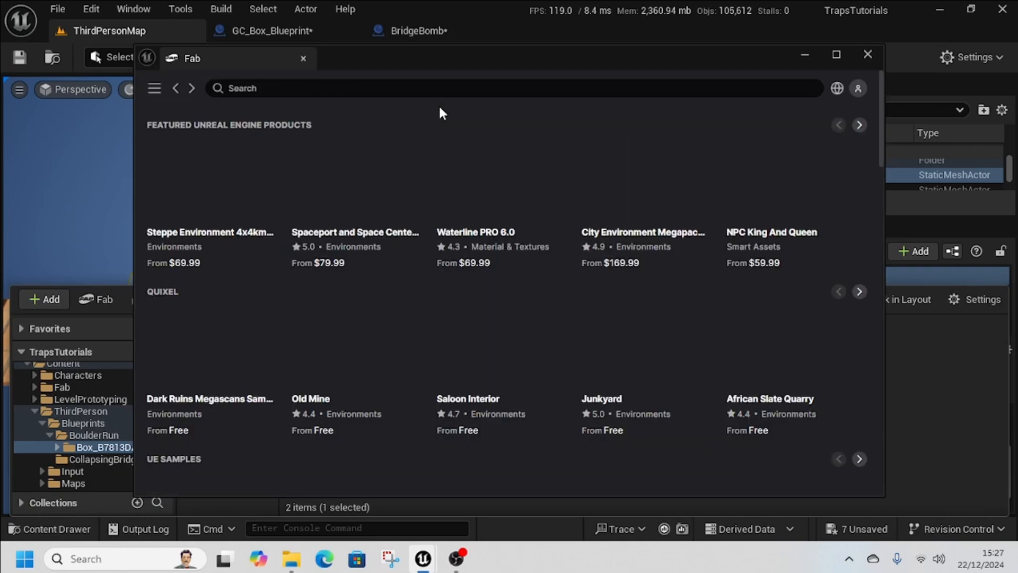
pyautogui.click(264, 87)
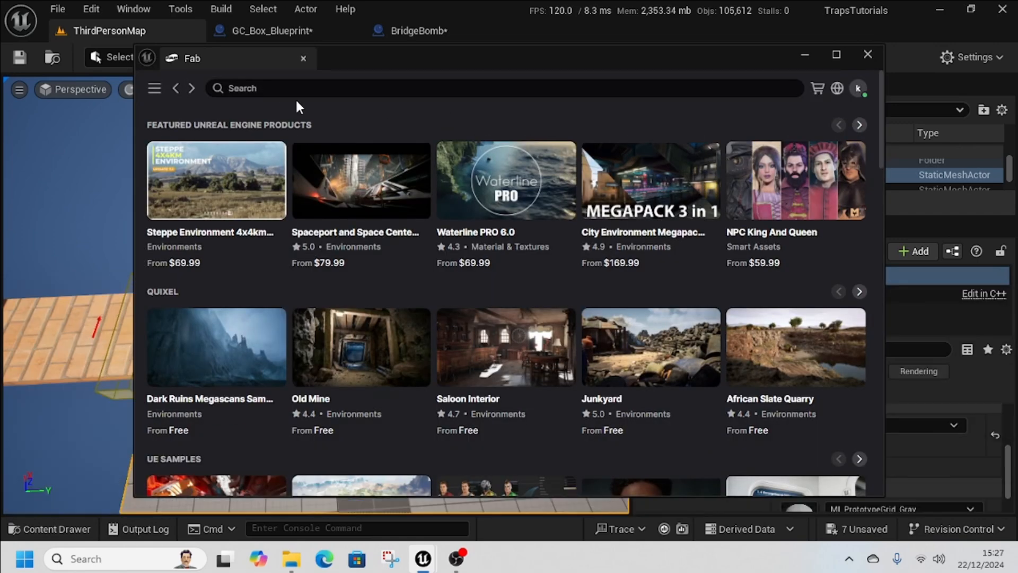
pyautogui.scroll(-6, 297, 106)
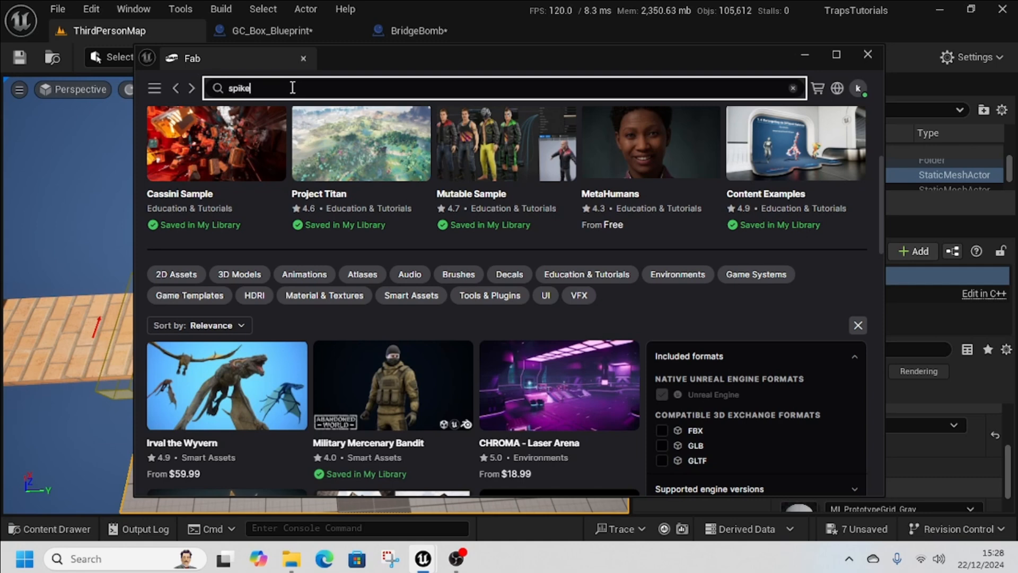
pyautogui.press('Return')
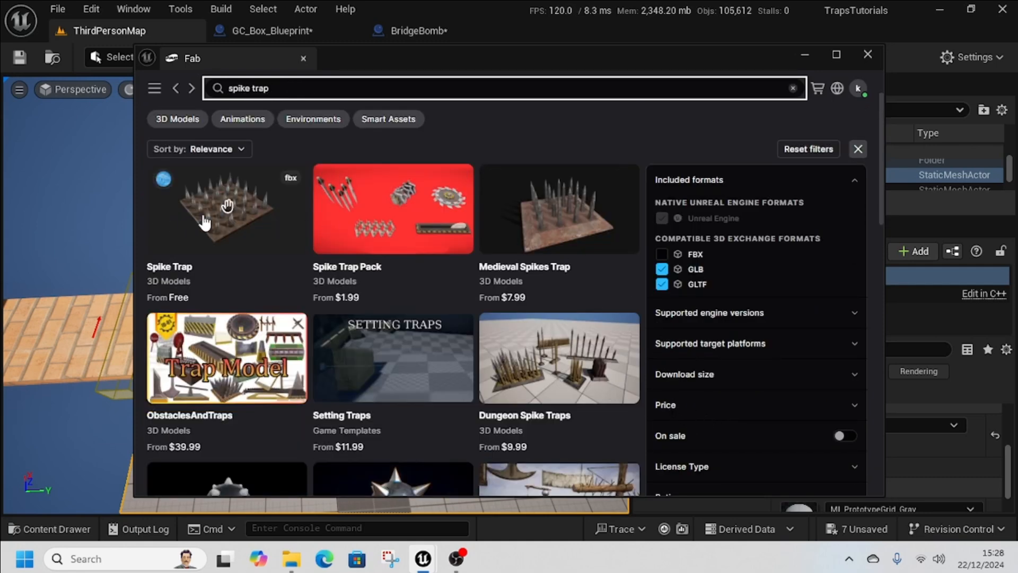
pyautogui.click(227, 206)
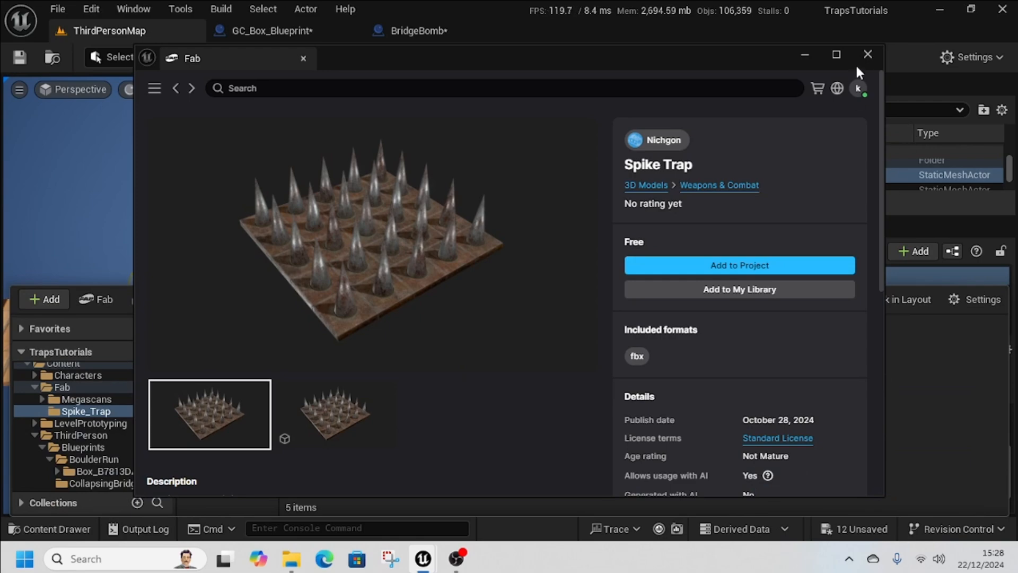
pyautogui.click(866, 55)
# - Open the spike_trap_01 static mesh from the Spike_Trap folder and display its simple and complex collision
pyautogui.hotkey('ctrl', 'space')
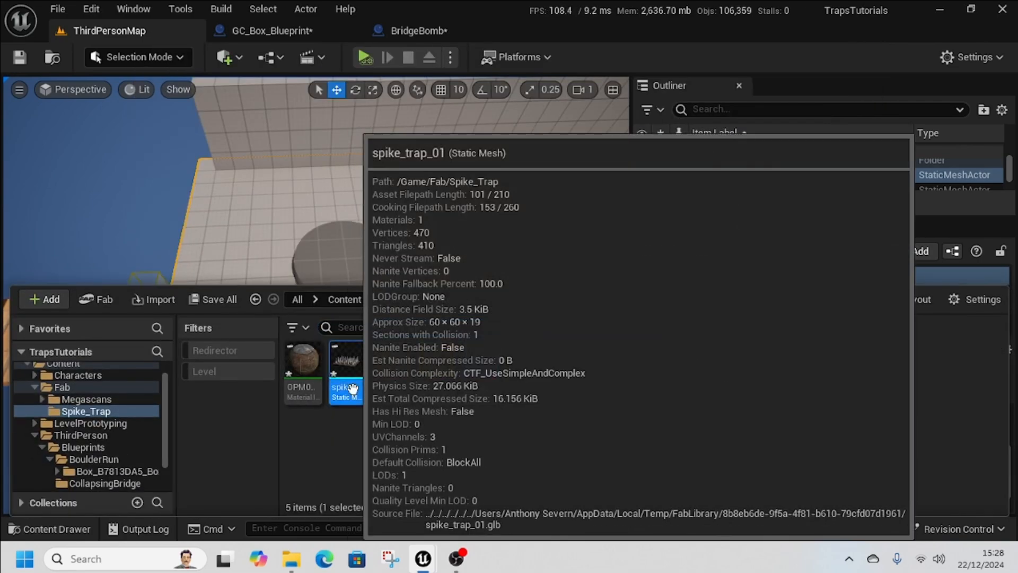
pyautogui.doubleClick(361, 391)
pyautogui.scroll(5, 381, 292)
pyautogui.scroll(-3, 391, 305)
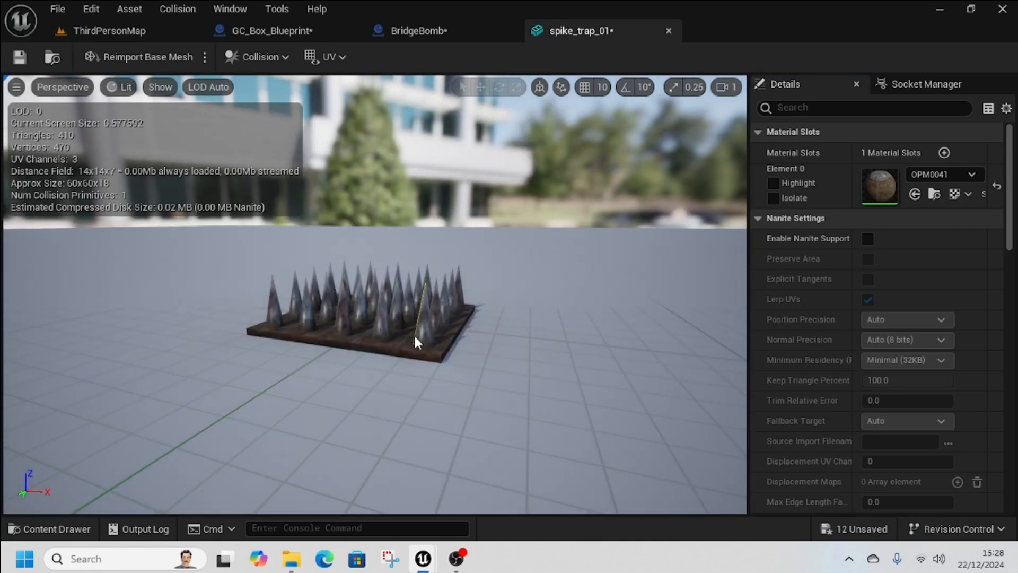
pyautogui.click(414, 333)
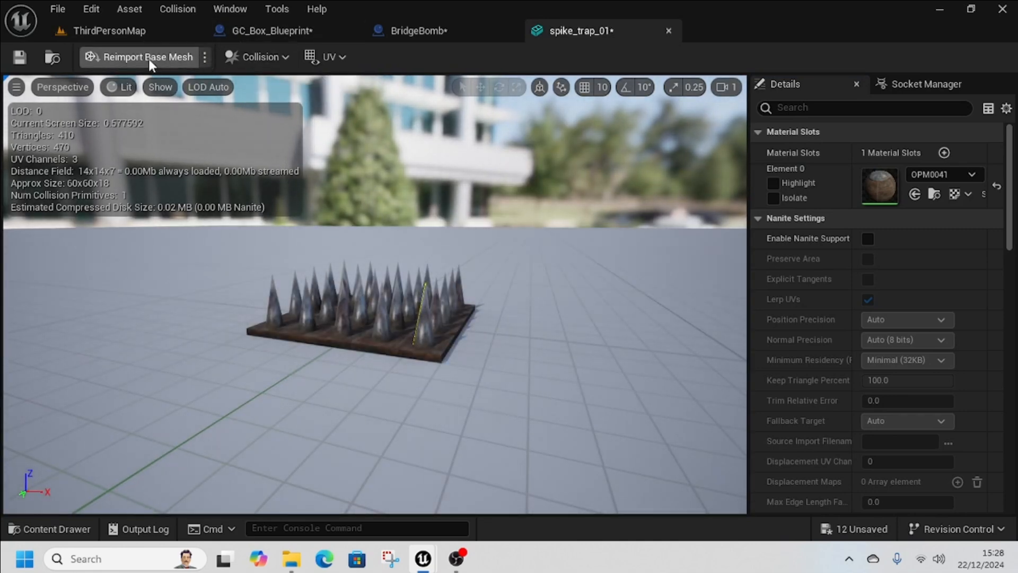
pyautogui.click(159, 87)
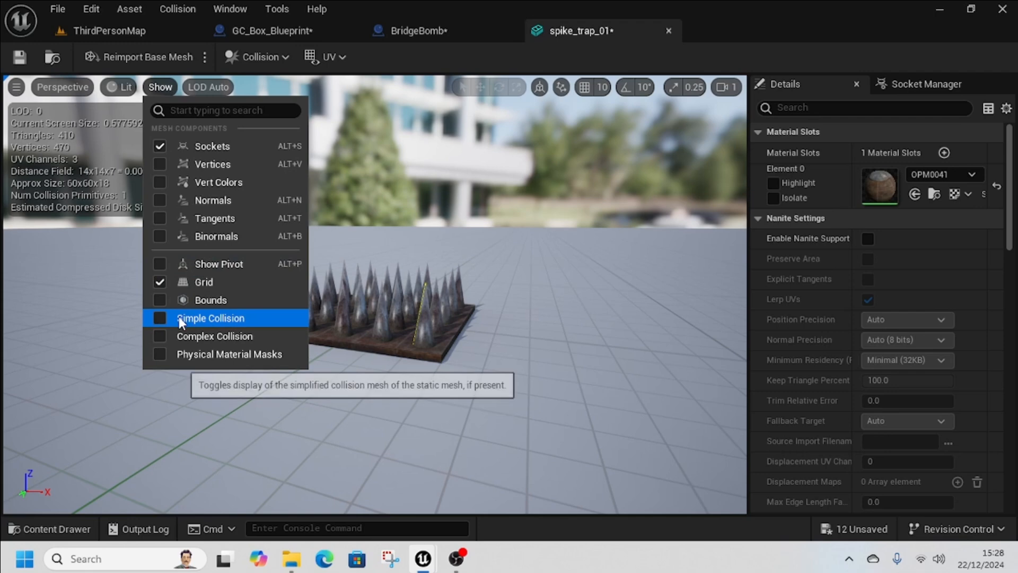
pyautogui.click(161, 317)
pyautogui.click(162, 336)
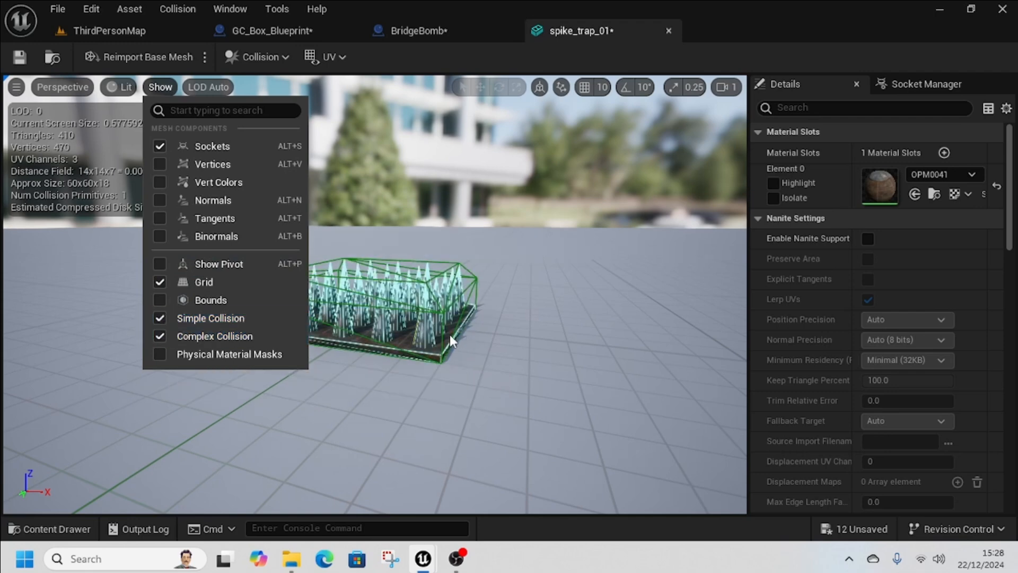
# - Remove the simple collision from spike_trap_01 and set its Collision Complexity to Use Complex Collision As Simple
pyautogui.click(249, 56)
pyautogui.click(298, 258)
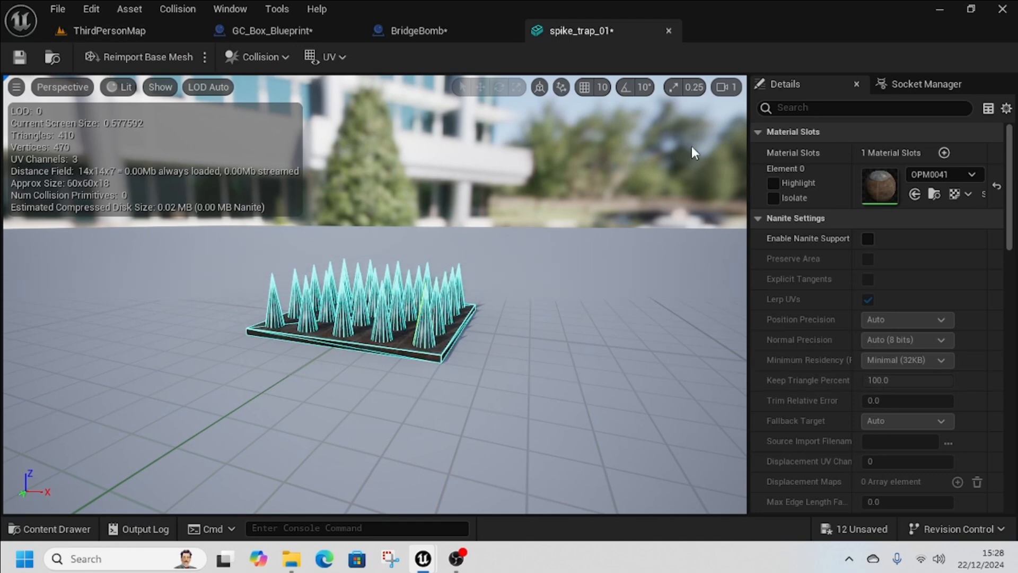
pyautogui.scroll(-15, 929, 398)
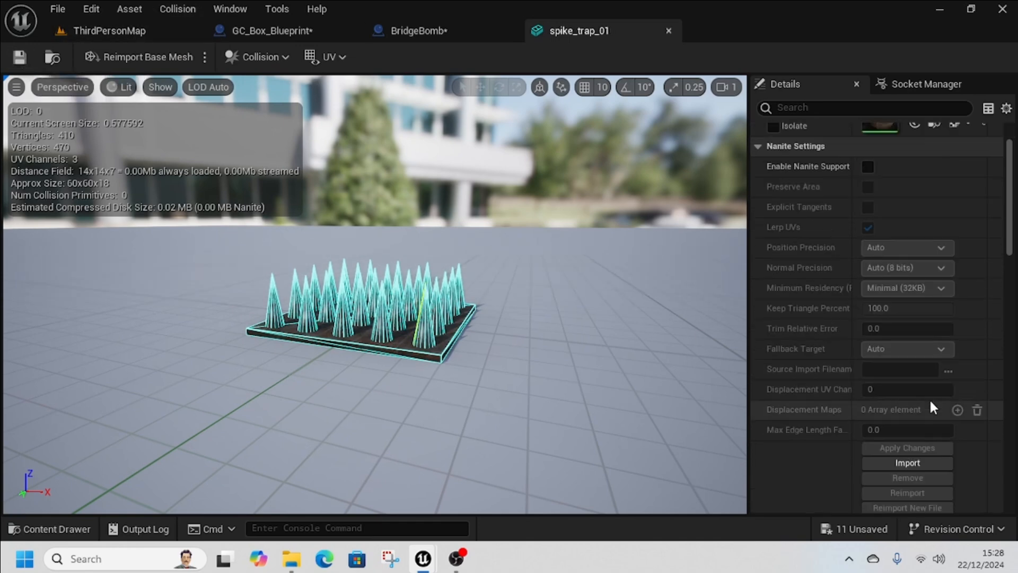
pyautogui.scroll(-3, 935, 393)
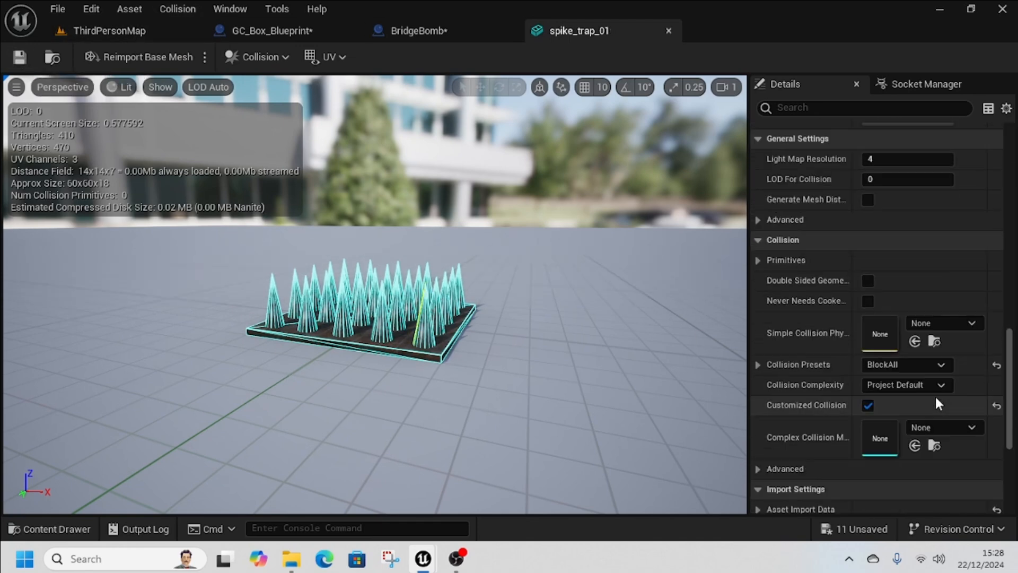
pyautogui.scroll(-1, 870, 361)
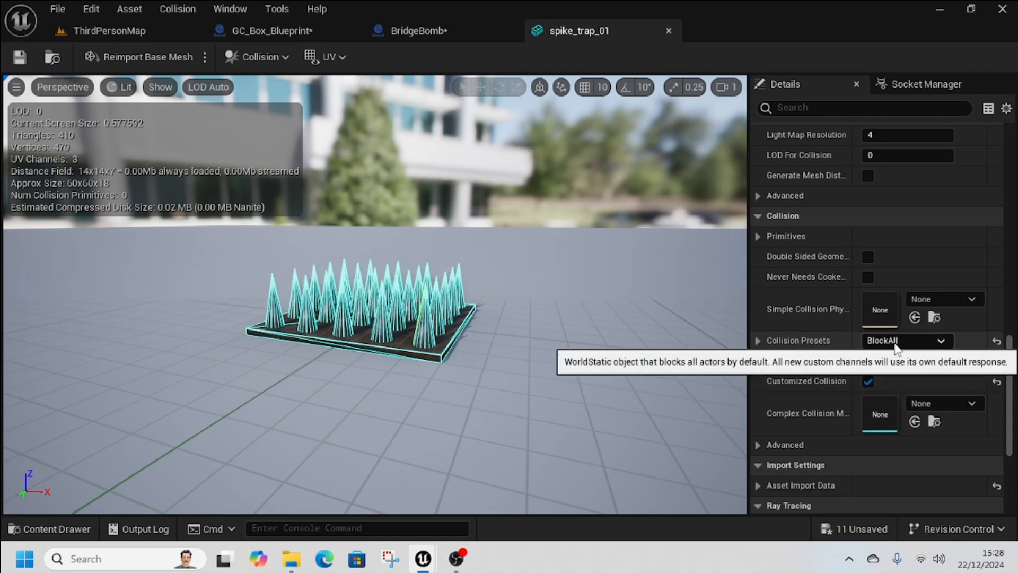
pyautogui.scroll(-1, 912, 395)
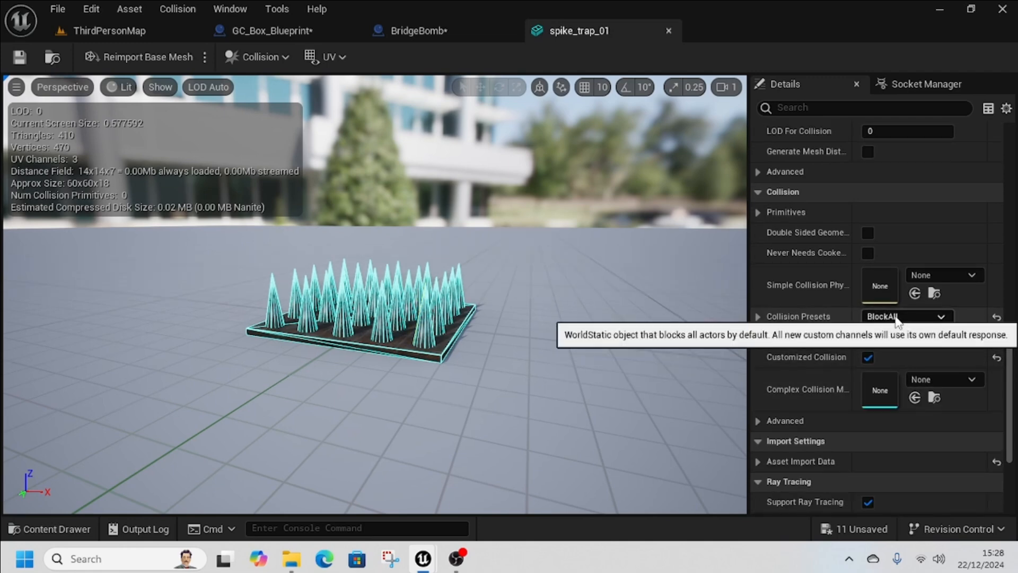
pyautogui.scroll(-5, 914, 381)
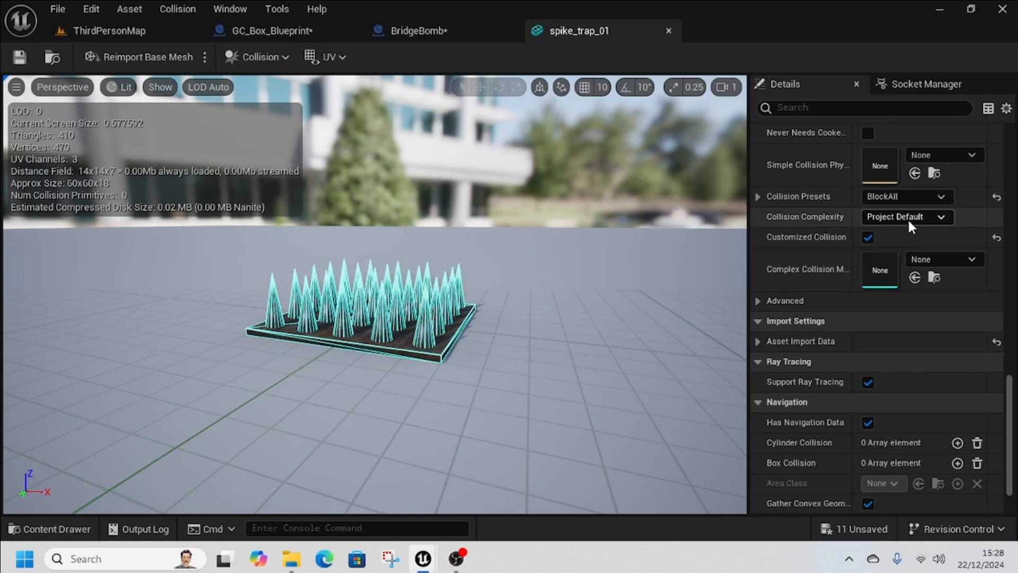
pyautogui.click(909, 218)
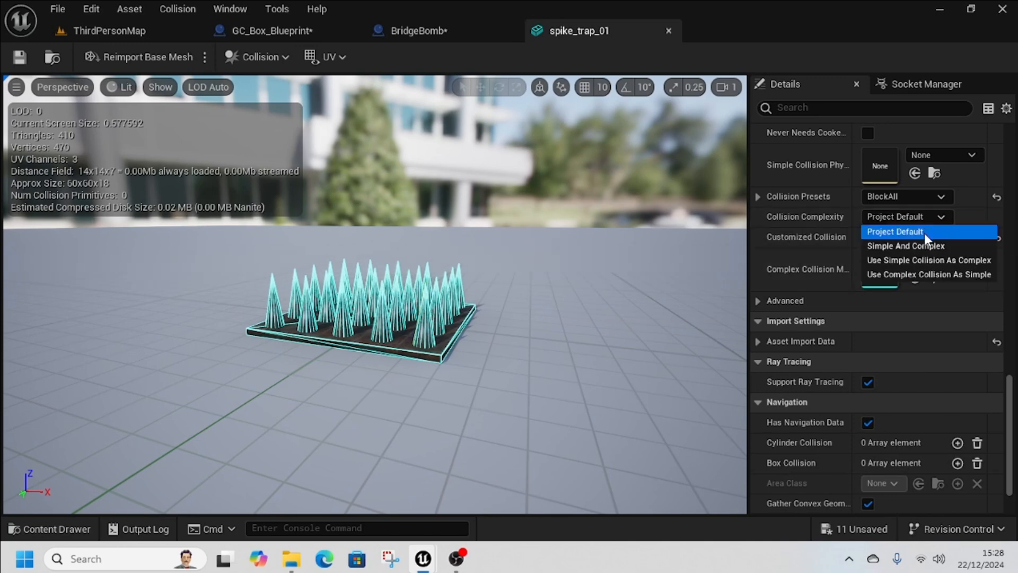
pyautogui.click(921, 276)
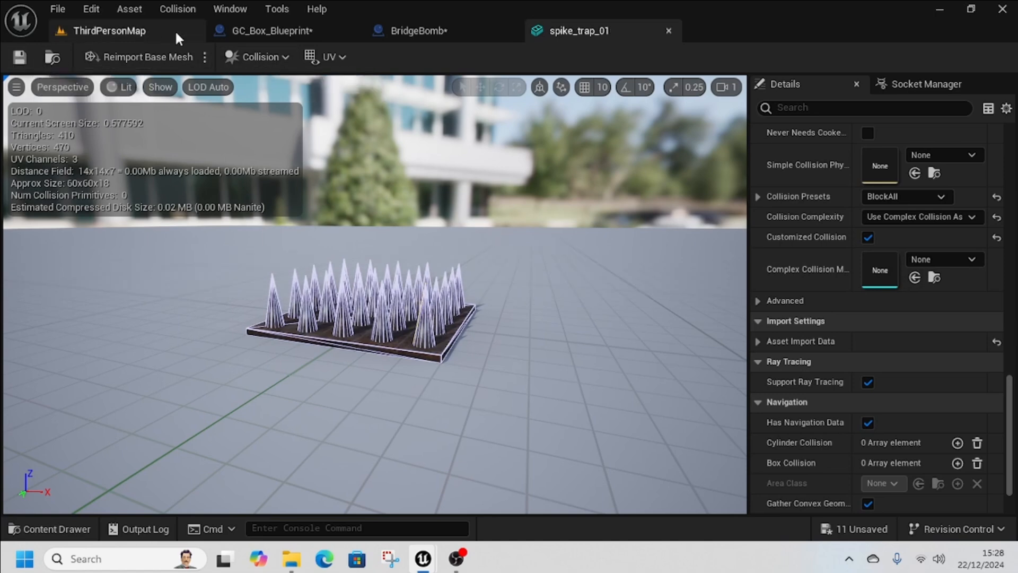
# - Place the spike_trap_01 mesh in ThirdPersonMap on the grey floor beside the round platform
pyautogui.click(145, 33)
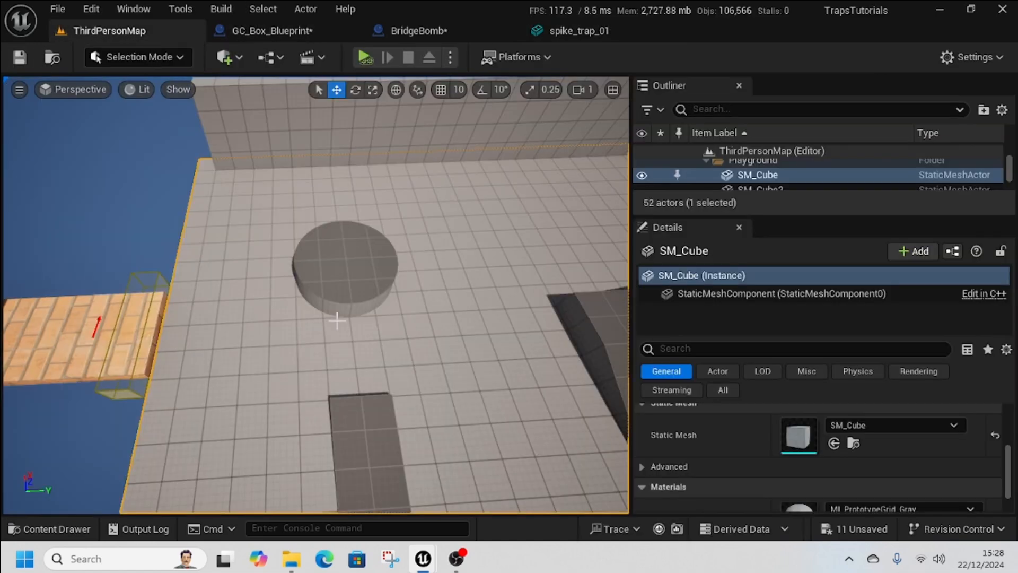
pyautogui.moveTo(337, 320); pyautogui.dragTo(377, 314, button='right')
pyautogui.hotkey('ctrl', 'space')
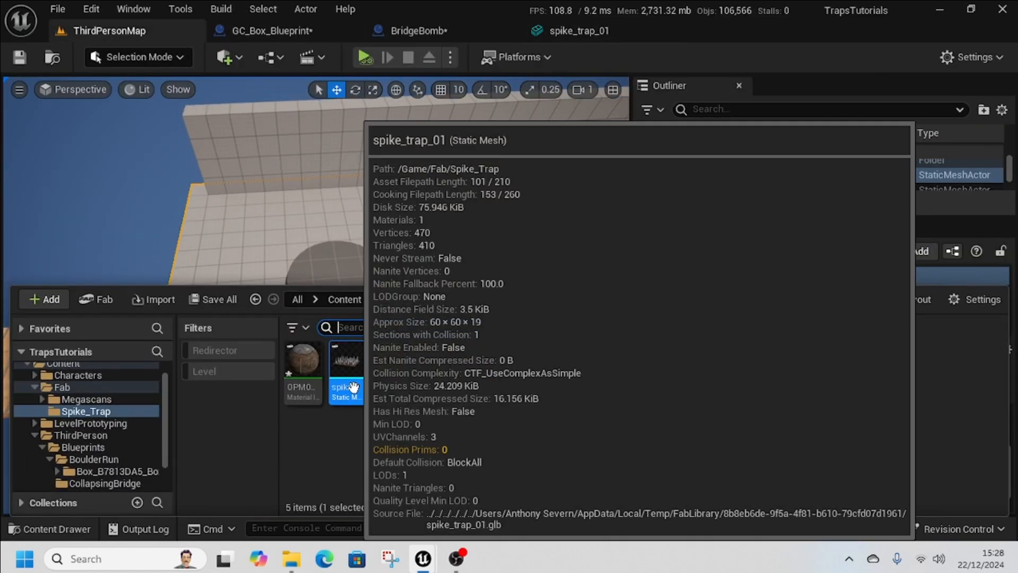
pyautogui.rightClick(353, 387)
pyautogui.click(707, 396)
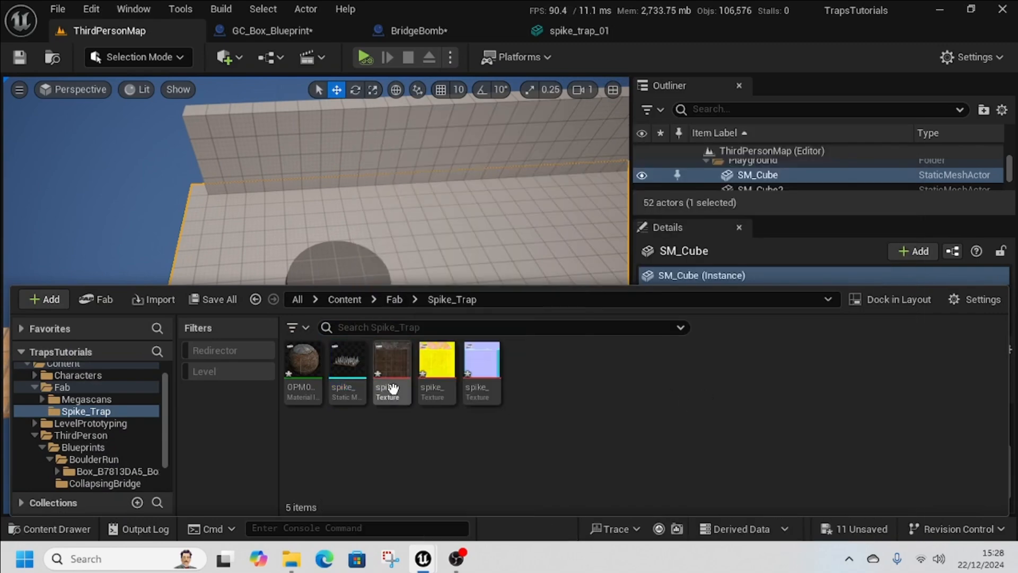
pyautogui.moveTo(348, 393); pyautogui.dragTo(489, 346)
pyautogui.scroll(3, 489, 373)
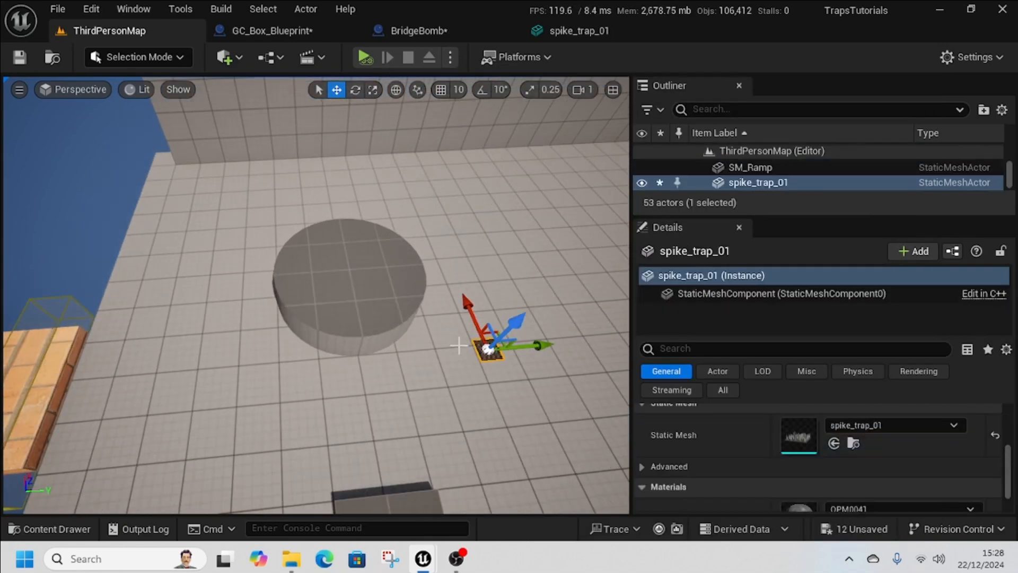
# - In Modeling mode, scale the spike trap to 4.0 on all three axes with Transform and bake that transform into the mesh
pyautogui.moveTo(488, 374); pyautogui.dragTo(538, 297, button='right')
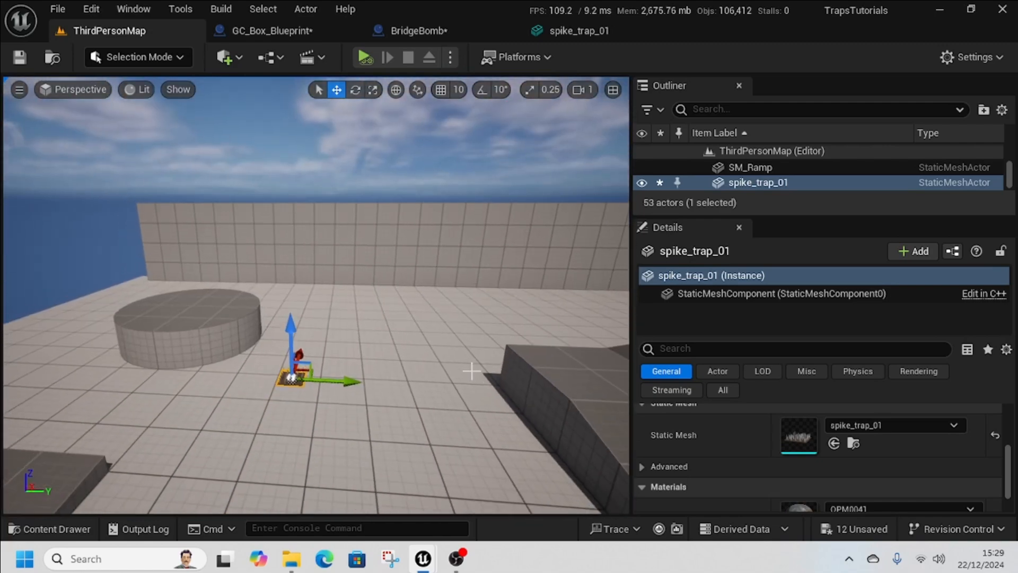
pyautogui.click(176, 57)
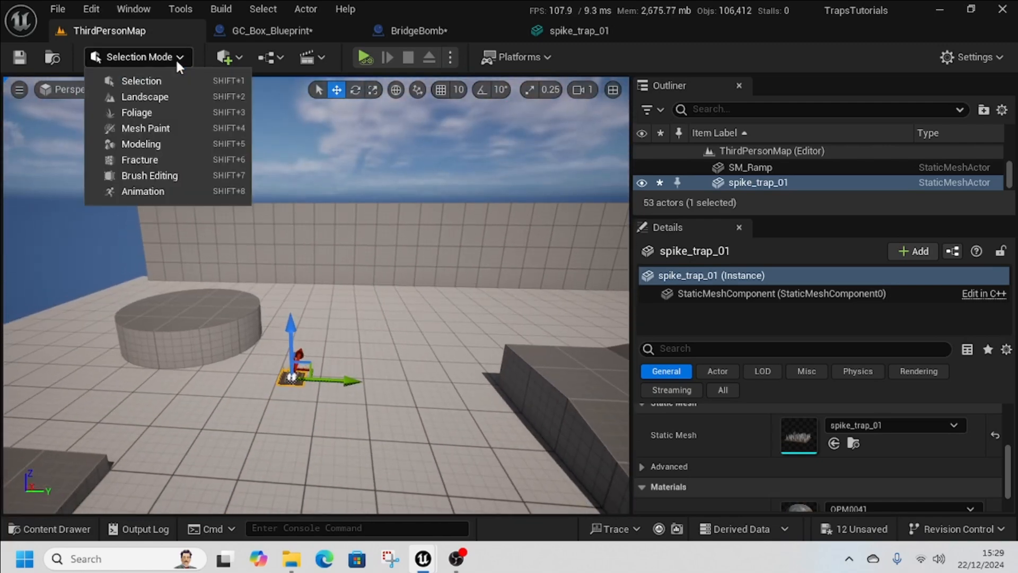
pyautogui.click(153, 146)
pyautogui.click(25, 190)
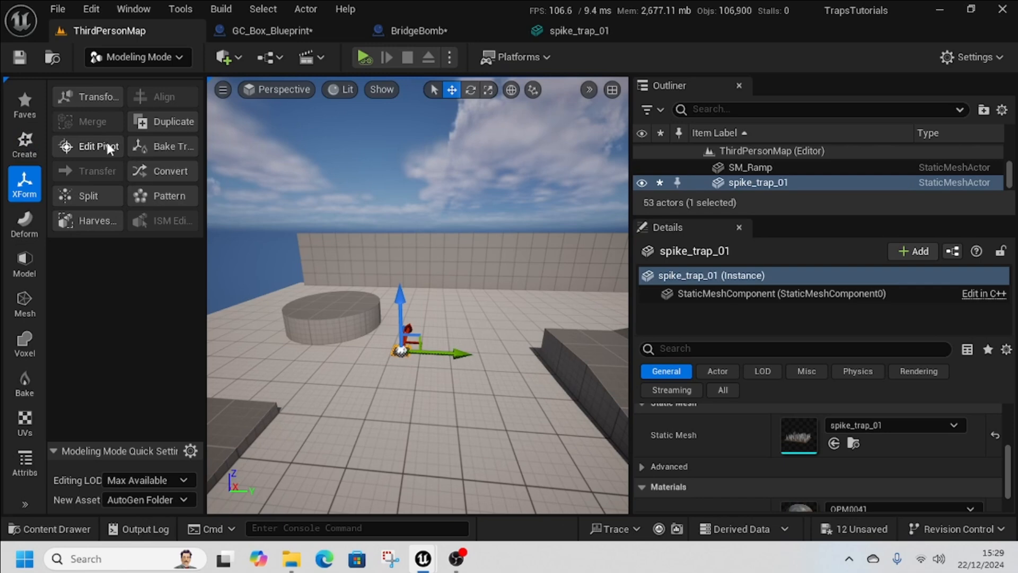
pyautogui.click(87, 97)
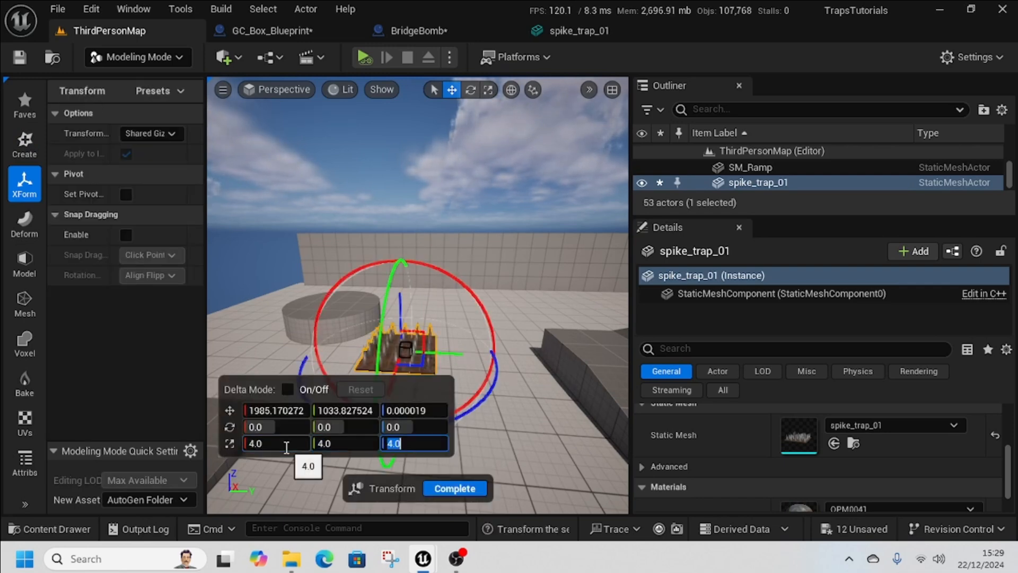
pyautogui.moveTo(385, 318); pyautogui.dragTo(228, 319, button='right')
pyautogui.moveTo(467, 353); pyautogui.dragTo(504, 366, button='right')
pyautogui.click(427, 488)
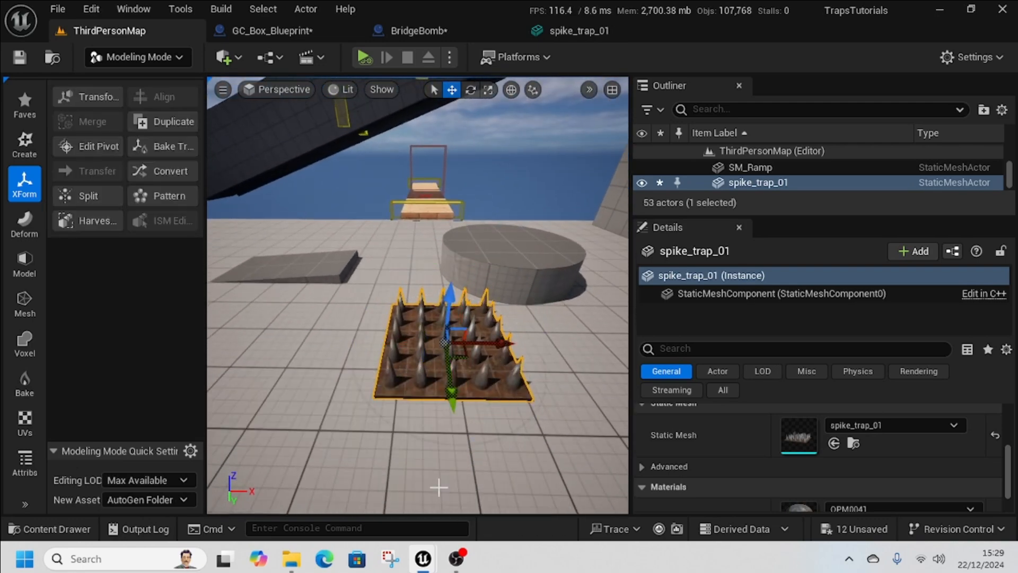
pyautogui.click(163, 149)
pyautogui.click(436, 486)
# - Edit the spike trap's pivot, moving it along Y to about 1155.37, and bake the transform again
pyautogui.moveTo(375, 329); pyautogui.dragTo(525, 353, button='right')
pyautogui.press('a')
pyautogui.press('w')
pyautogui.press('s')
pyautogui.moveTo(446, 350); pyautogui.dragTo(413, 353, button='right')
pyautogui.click(85, 148)
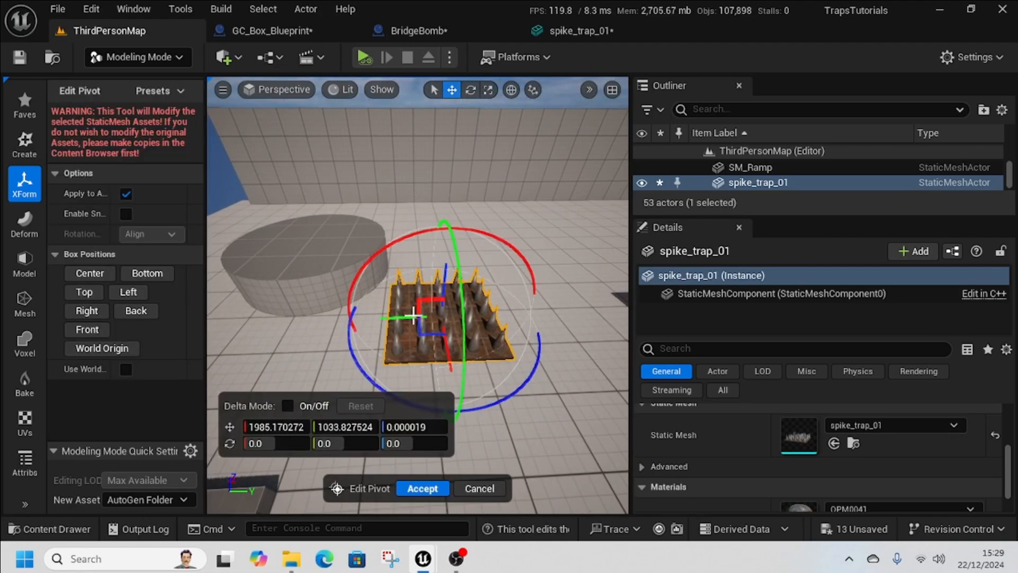
pyautogui.moveTo(408, 317); pyautogui.dragTo(460, 317)
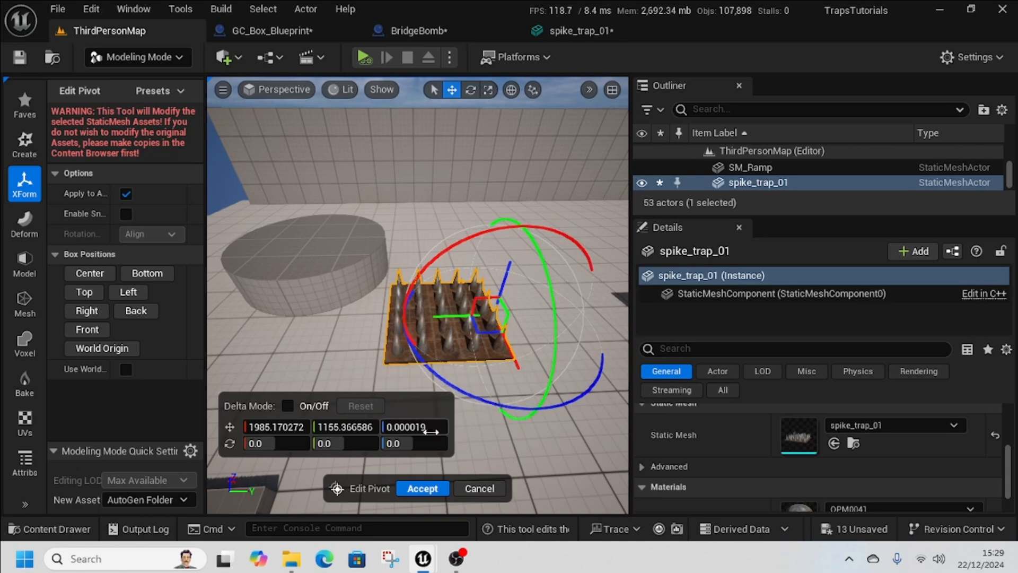
pyautogui.click(430, 487)
pyautogui.click(158, 144)
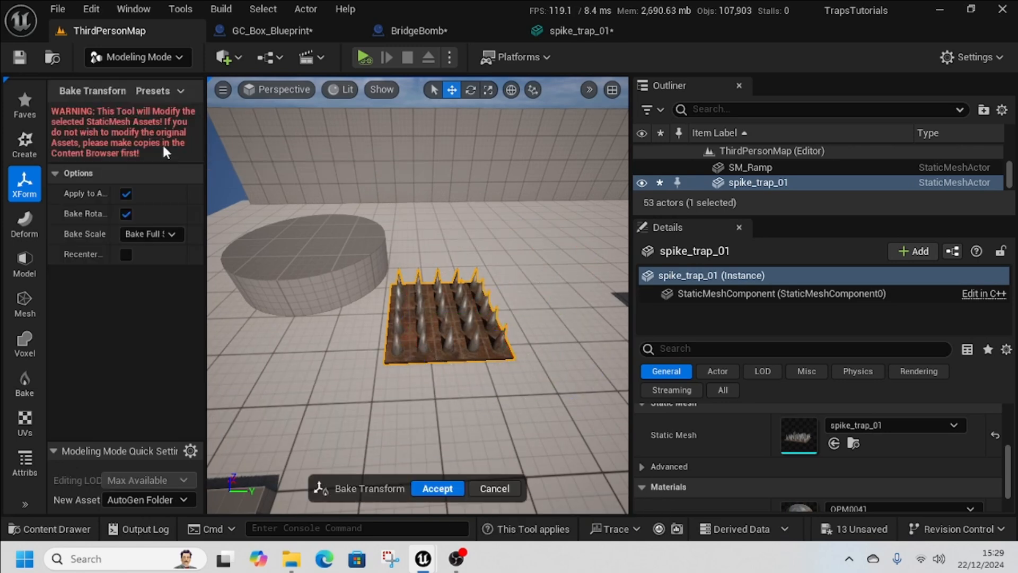
pyautogui.click(438, 488)
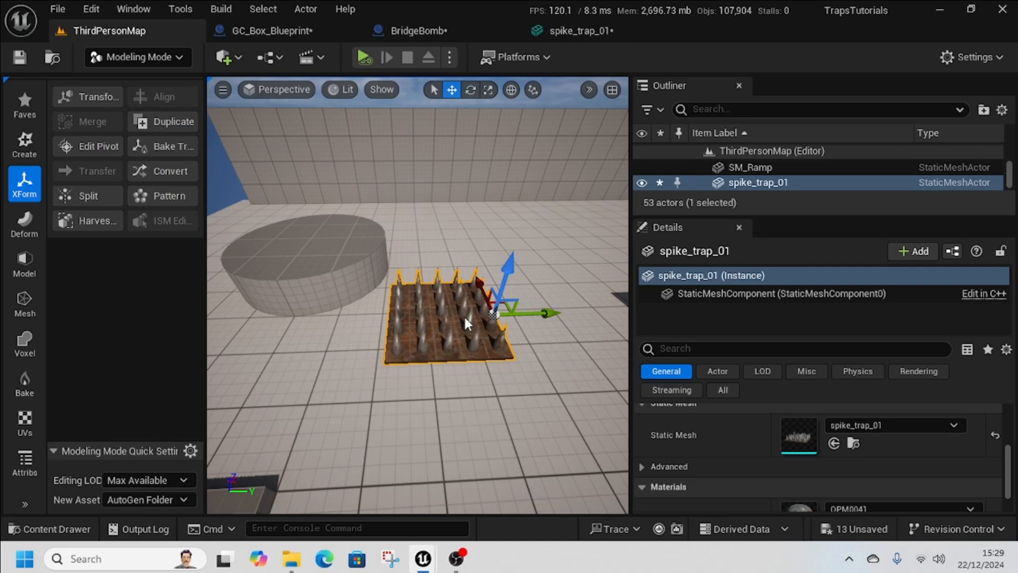
# - Leave Modeling mode and return the level editor to Selection mode
pyautogui.rightClick(450, 373)
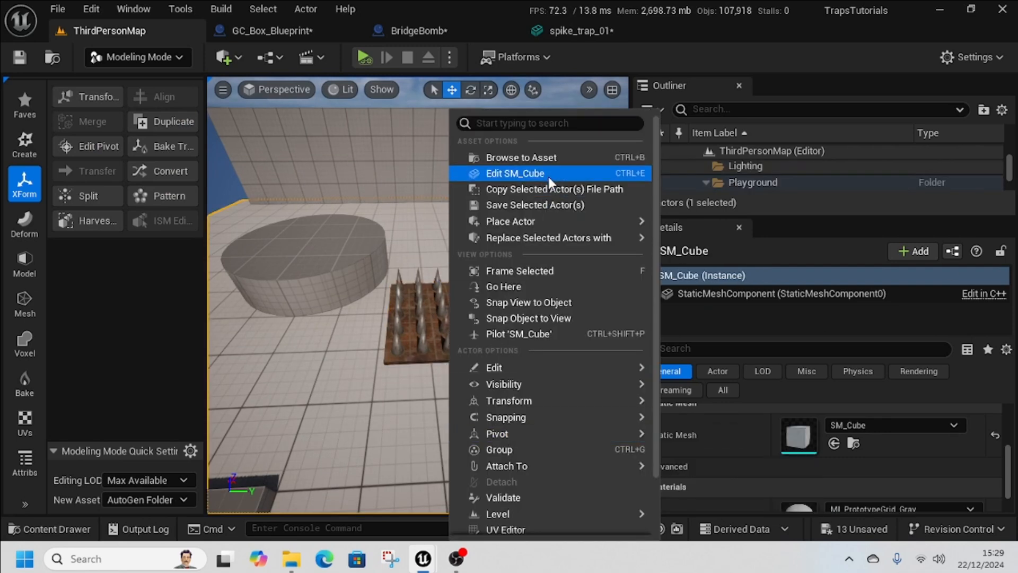
pyautogui.click(344, 327)
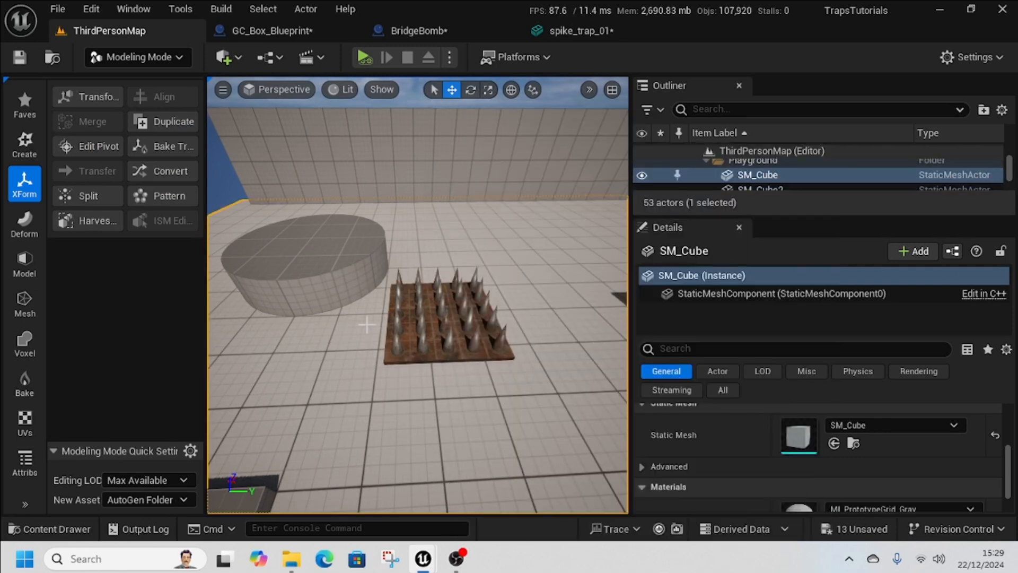
pyautogui.click(126, 55)
pyautogui.click(134, 77)
# - Create a folder named DeathVolumes inside the ThirdPerson Blueprints folder
pyautogui.hotkey('ctrl', 'space')
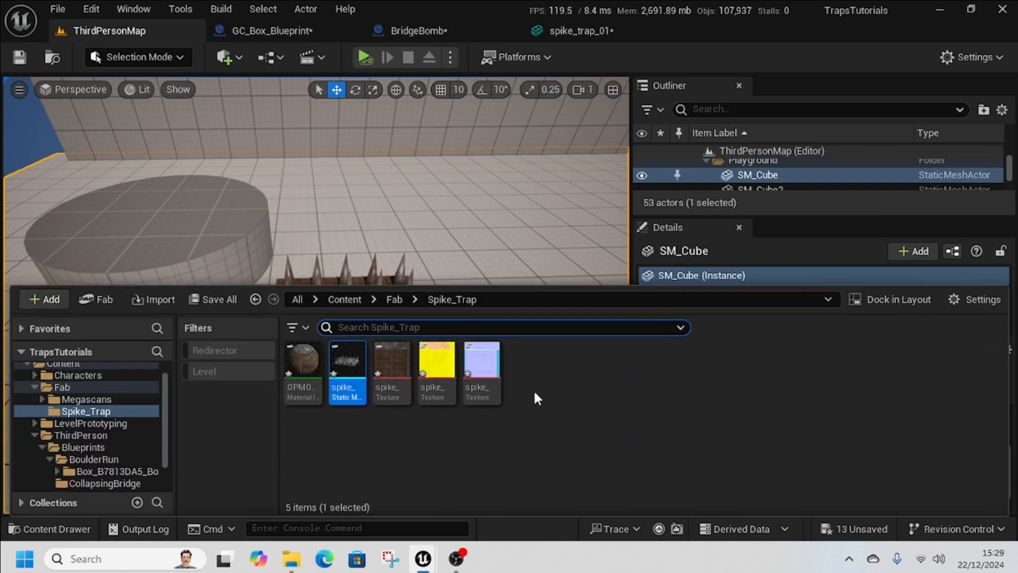
pyautogui.click(348, 300)
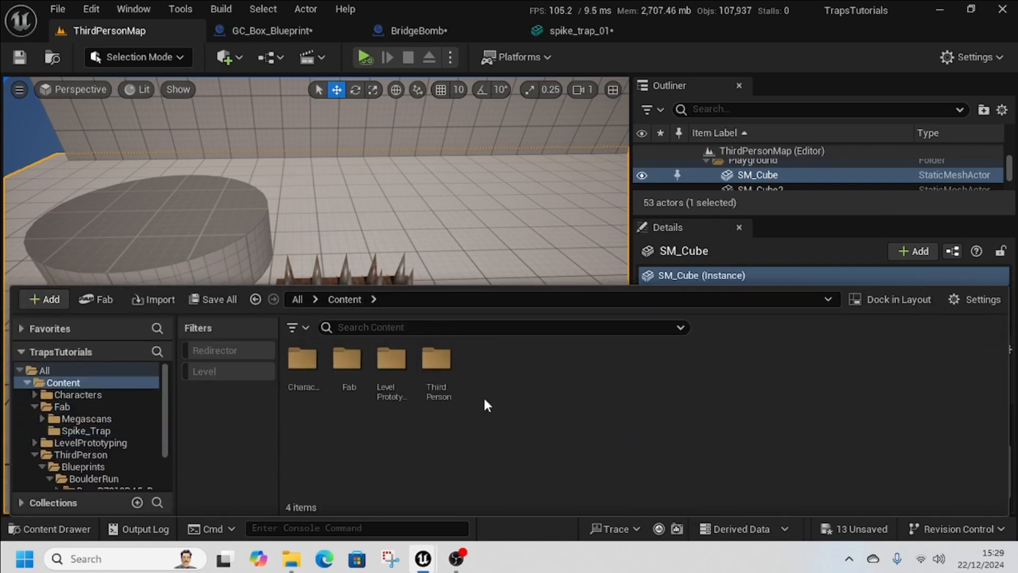
pyautogui.click(302, 374)
pyautogui.doubleClick(454, 384)
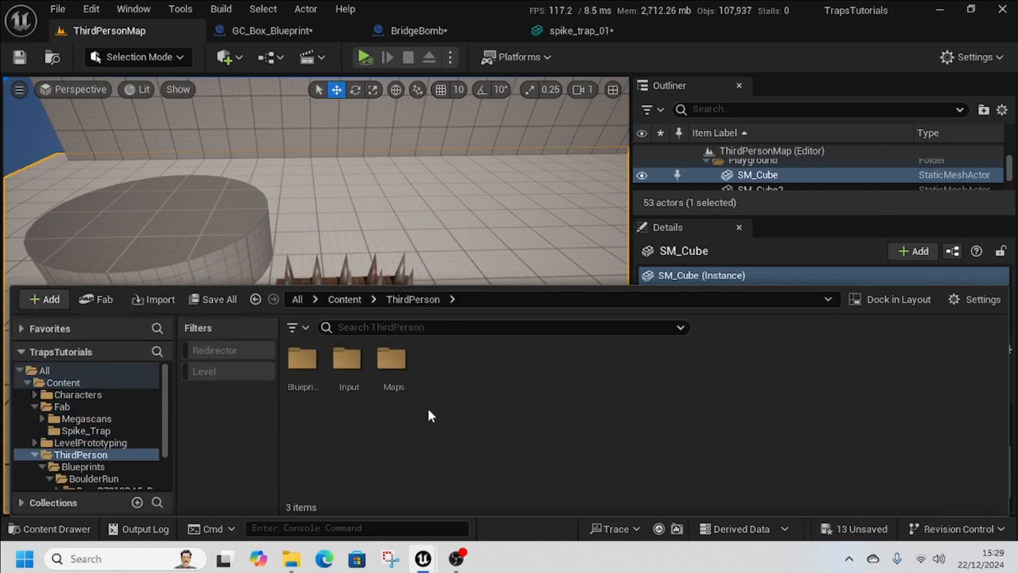
pyautogui.doubleClick(304, 366)
pyautogui.rightClick(534, 386)
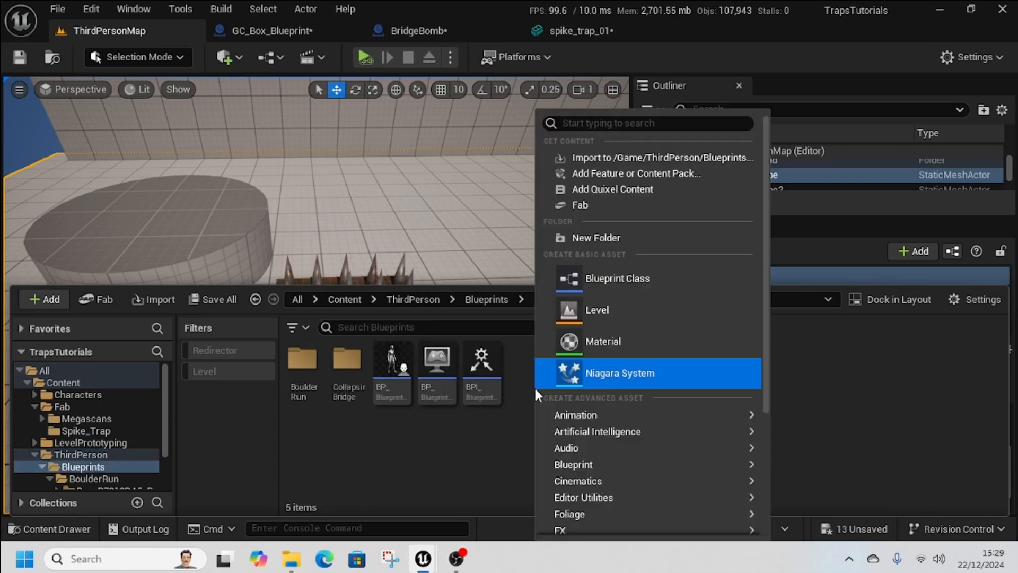
pyautogui.click(596, 238)
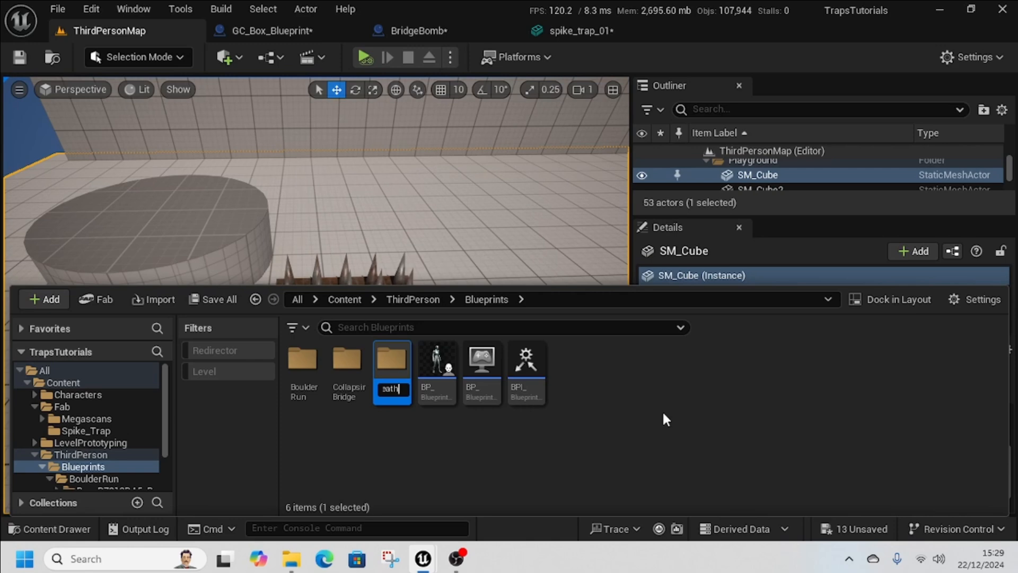
pyautogui.press('Return')
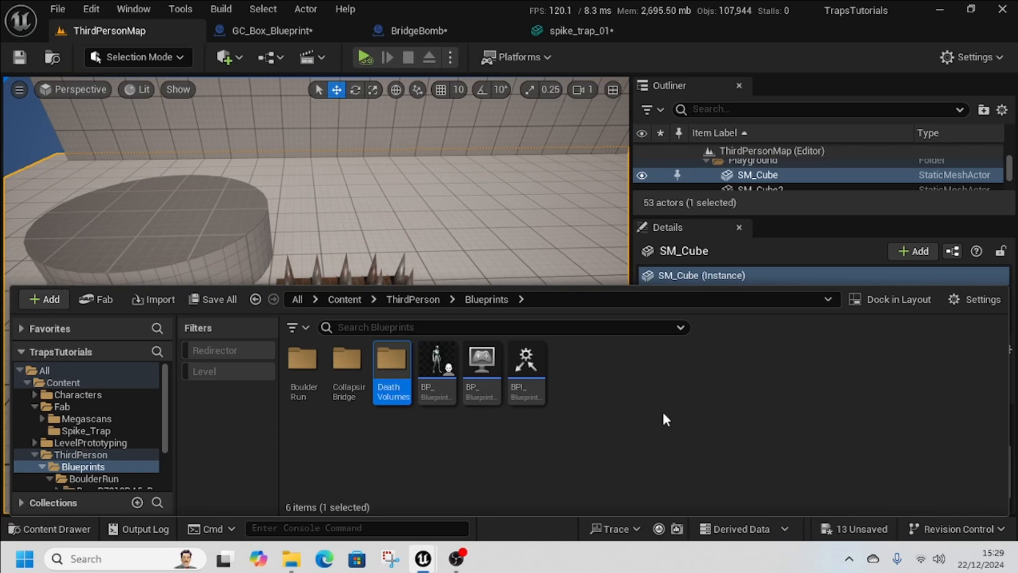
# - Create an Actor Blueprint class named BP_SpikeDeath in the DeathVolumes folder
pyautogui.doubleClick(391, 372)
pyautogui.rightClick(354, 391)
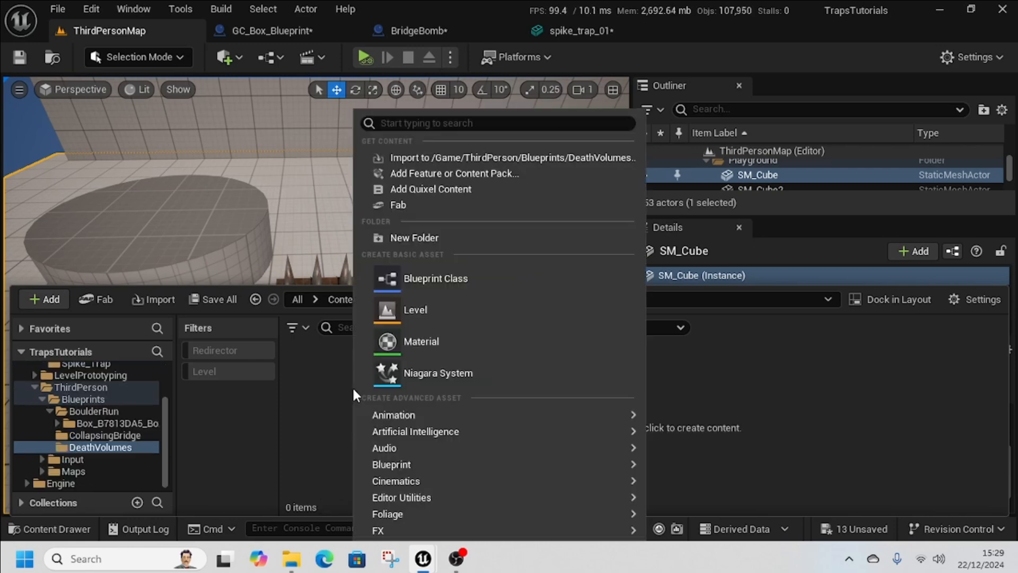
pyautogui.click(437, 279)
pyautogui.click(334, 149)
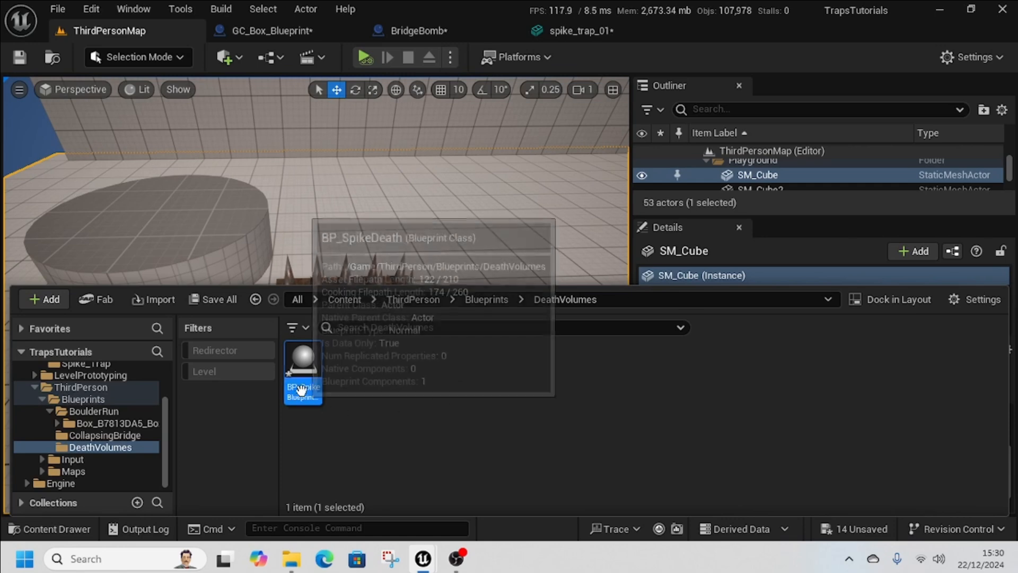
# - Open BP_SpikeDeath and add a Static Mesh component under its default scene root
pyautogui.doubleClick(303, 366)
pyautogui.click(49, 109)
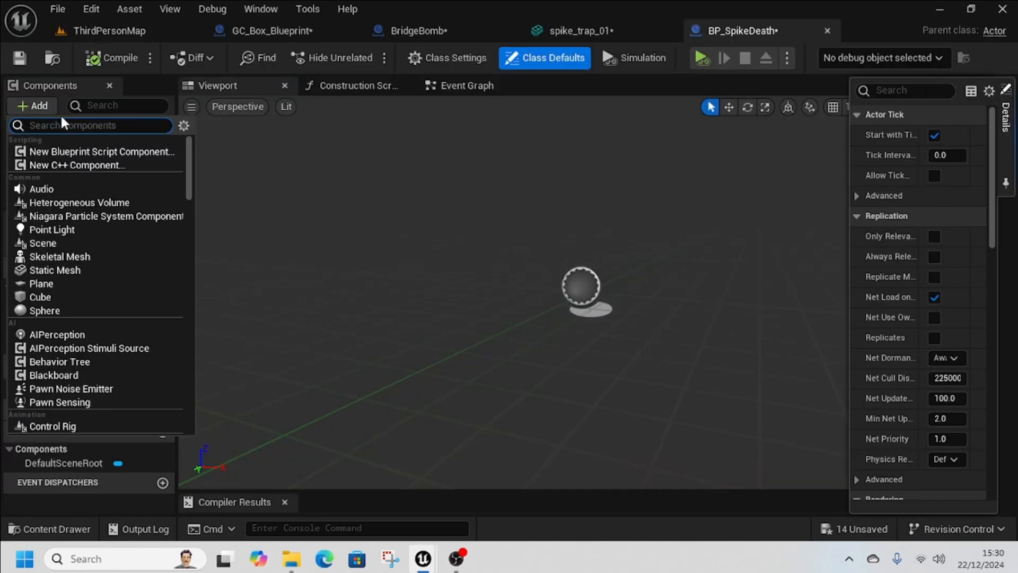
pyautogui.write('stati')
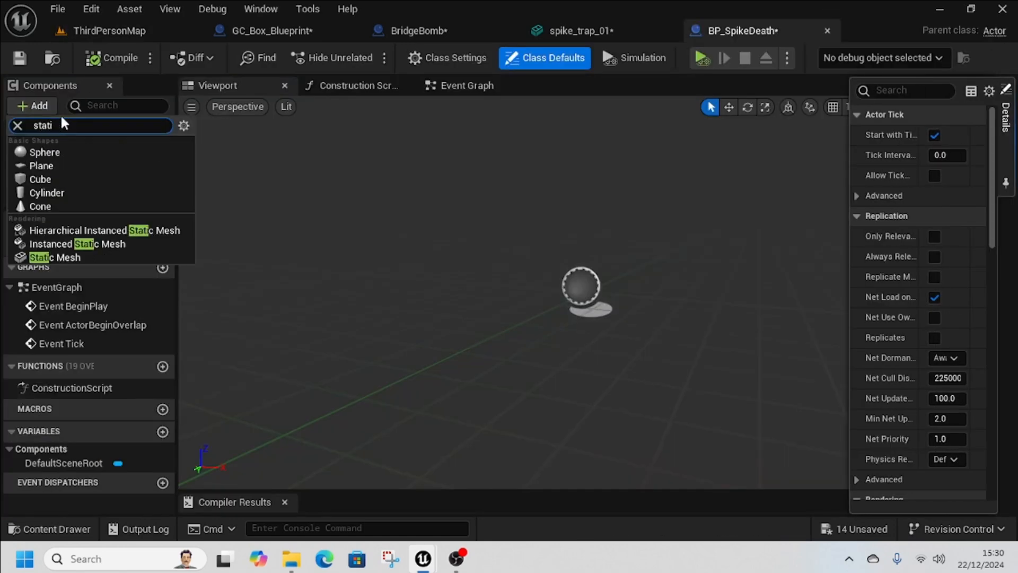
pyautogui.click(100, 257)
pyautogui.click(112, 170)
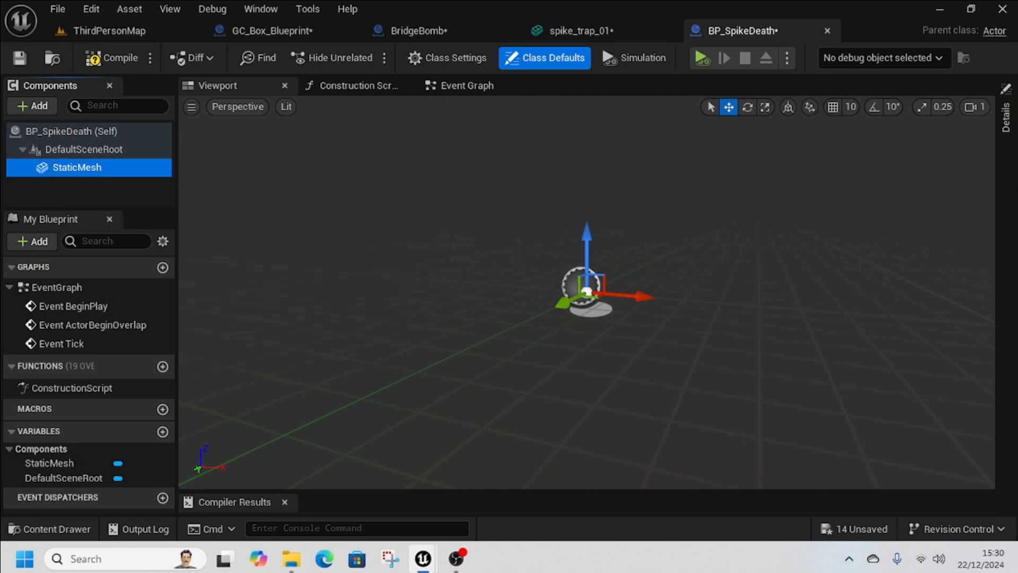
# - Assign spike_trap_01 as the mesh of the StaticMesh component in BP_SpikeDeath
pyautogui.click(1005, 120)
pyautogui.moveTo(847, 218); pyautogui.dragTo(701, 224)
pyautogui.click(919, 379)
pyautogui.write('spike')
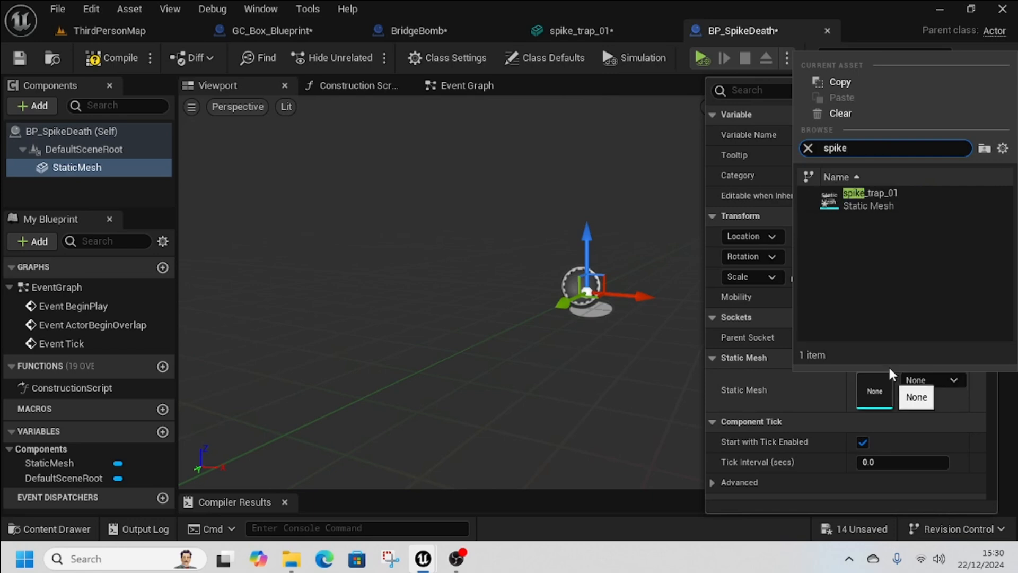
pyautogui.click(849, 198)
# - Add a Box Collision component as a child of StaticMesh in BP_SpikeDeath
pyautogui.moveTo(565, 296); pyautogui.dragTo(548, 314)
pyautogui.moveTo(552, 321)
pyautogui.mouseDown(button='right')
pyautogui.moveTo(552, 255)
pyautogui.moveTo(552, 318)
pyautogui.mouseUp(button='right')
pyautogui.moveTo(580, 328); pyautogui.dragTo(583, 334)
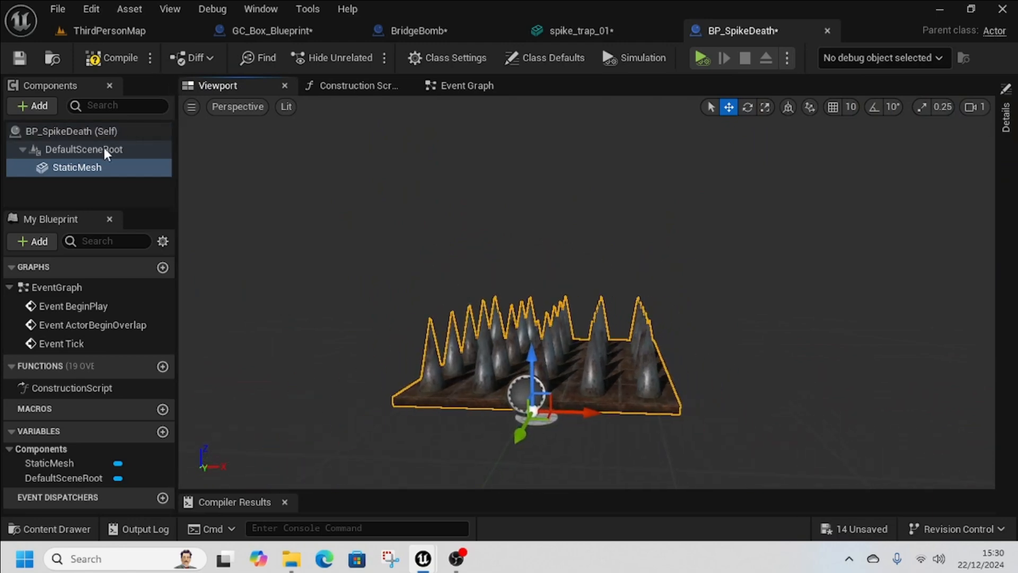
pyautogui.click(38, 107)
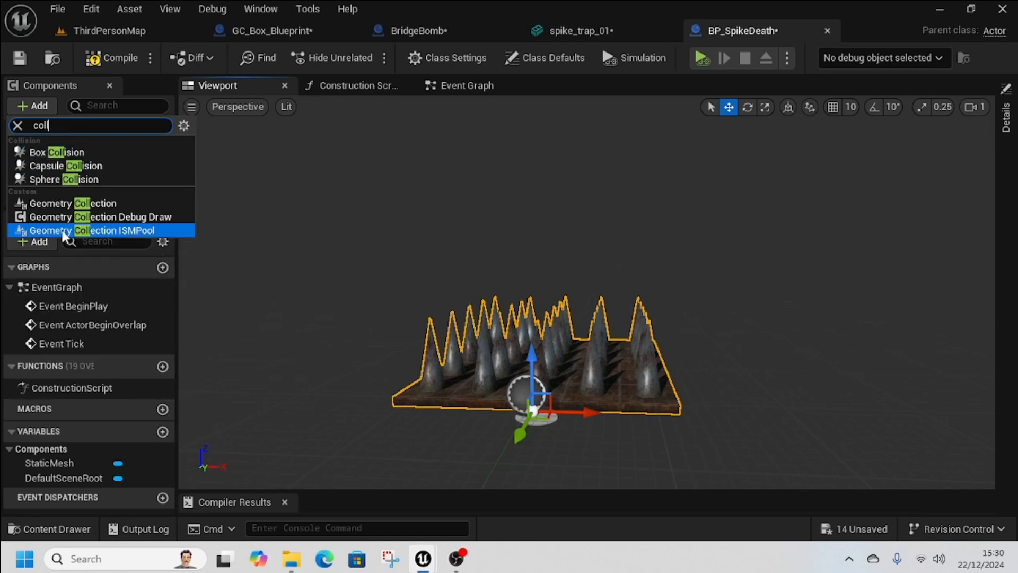
pyautogui.click(49, 149)
pyautogui.press('Return')
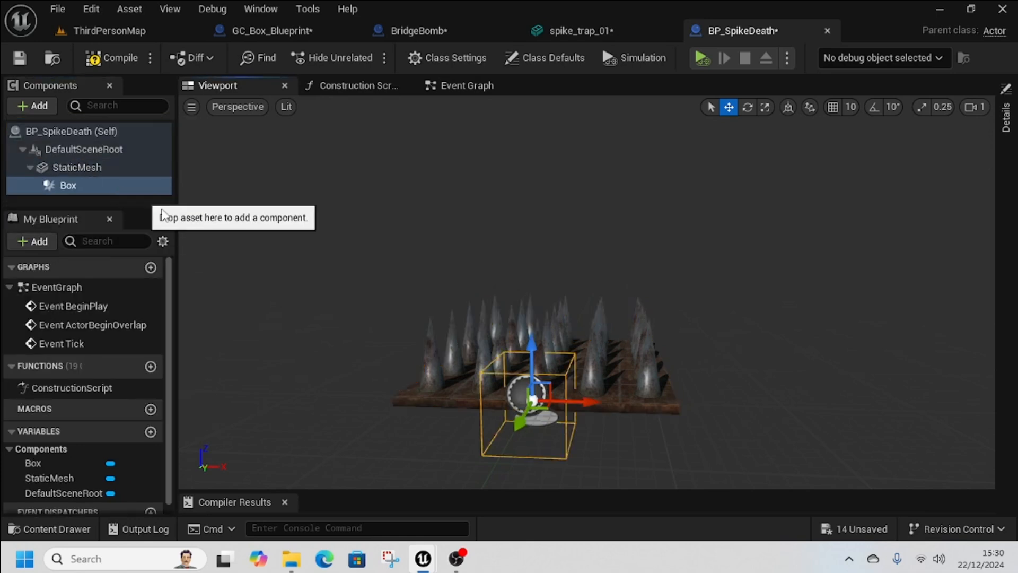
# - Move the spike mesh along its Y axis until it is centred on the Blueprint's scene root
pyautogui.moveTo(600, 412); pyautogui.dragTo(530, 409, button='right')
pyautogui.moveTo(670, 400); pyautogui.dragTo(644, 390, button='right')
pyautogui.click(654, 392)
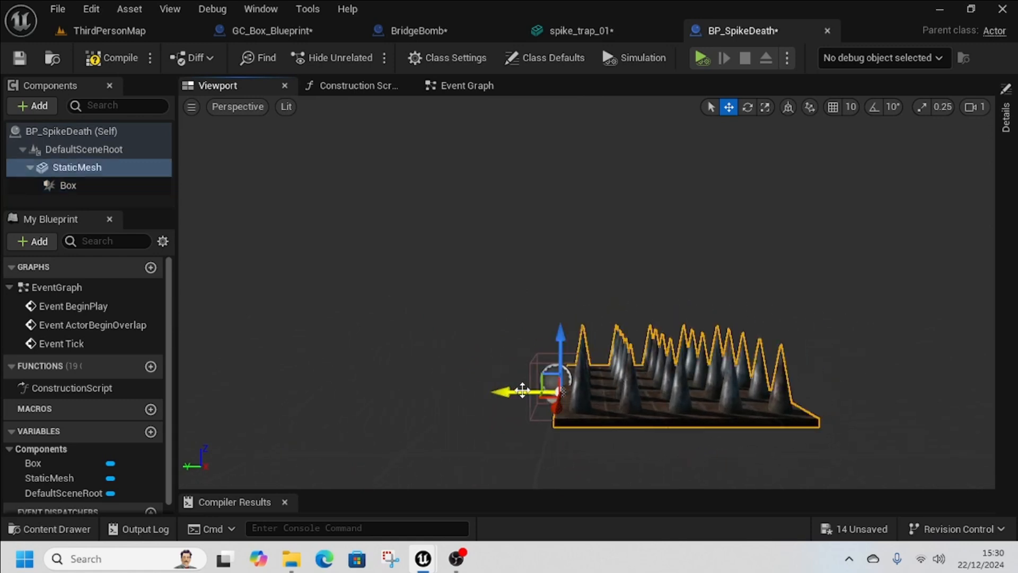
pyautogui.moveTo(522, 390); pyautogui.dragTo(418, 393)
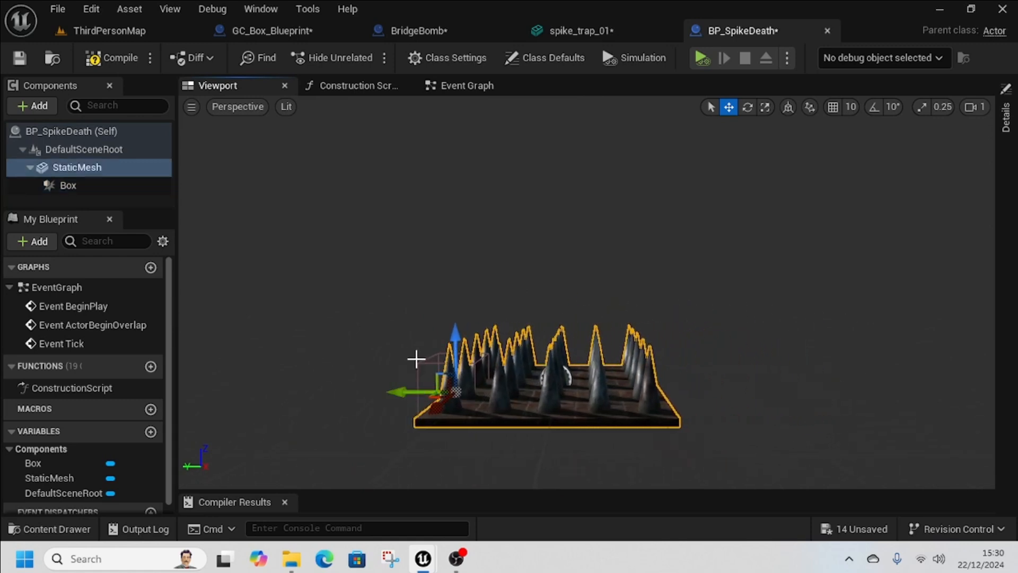
# - Fit the Box collision over the spikes with its location at about Y -127.3 and its extent about 92.4 by 103 by 32
pyautogui.click(422, 361)
pyautogui.moveTo(647, 318)
pyautogui.mouseDown(button='right')
pyautogui.moveTo(647, 265)
pyautogui.moveTo(647, 318)
pyautogui.mouseUp(button='right')
pyautogui.click(1006, 127)
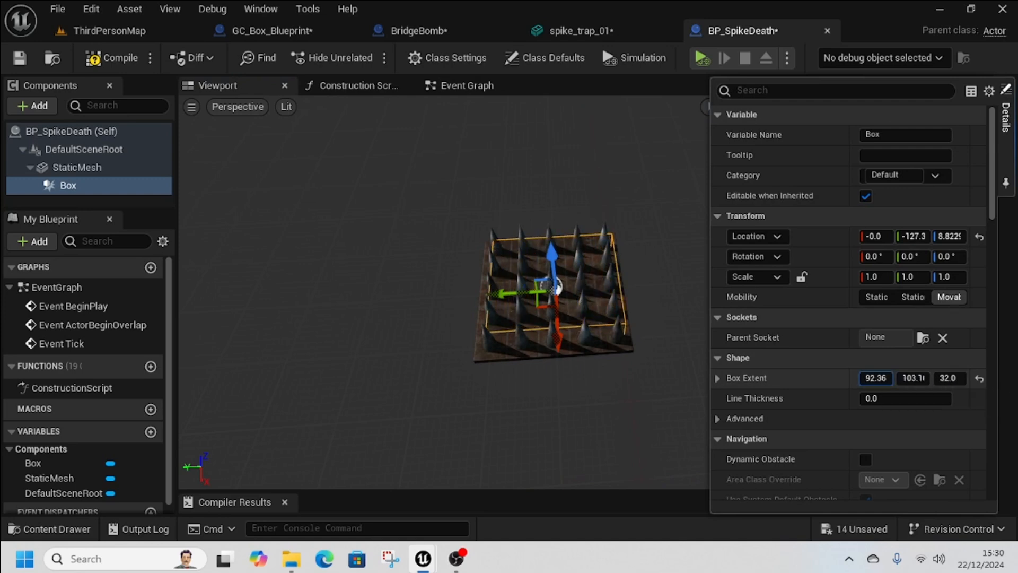
# - Raise the Box collision along Z so it encloses the upper part of the spikes, and compile the Blueprint
pyautogui.moveTo(652, 403)
pyautogui.mouseDown(button='right')
pyautogui.moveTo(687, 403)
pyautogui.moveTo(734, 378)
pyautogui.moveTo(645, 410)
pyautogui.mouseUp(button='right')
pyautogui.click(1005, 126)
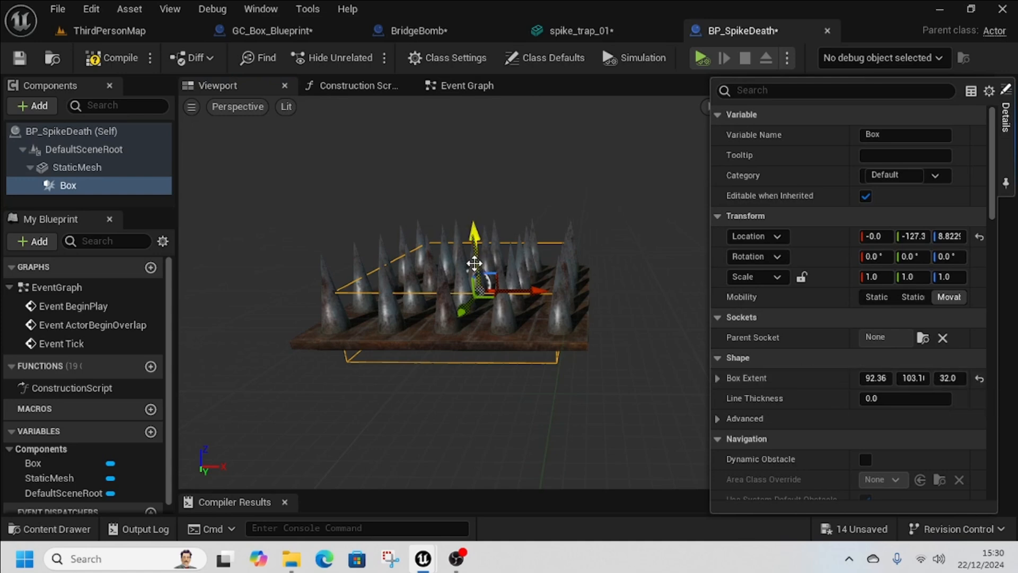
pyautogui.moveTo(474, 263); pyautogui.dragTo(476, 244)
pyautogui.moveTo(475, 243); pyautogui.dragTo(451, 276, button='right')
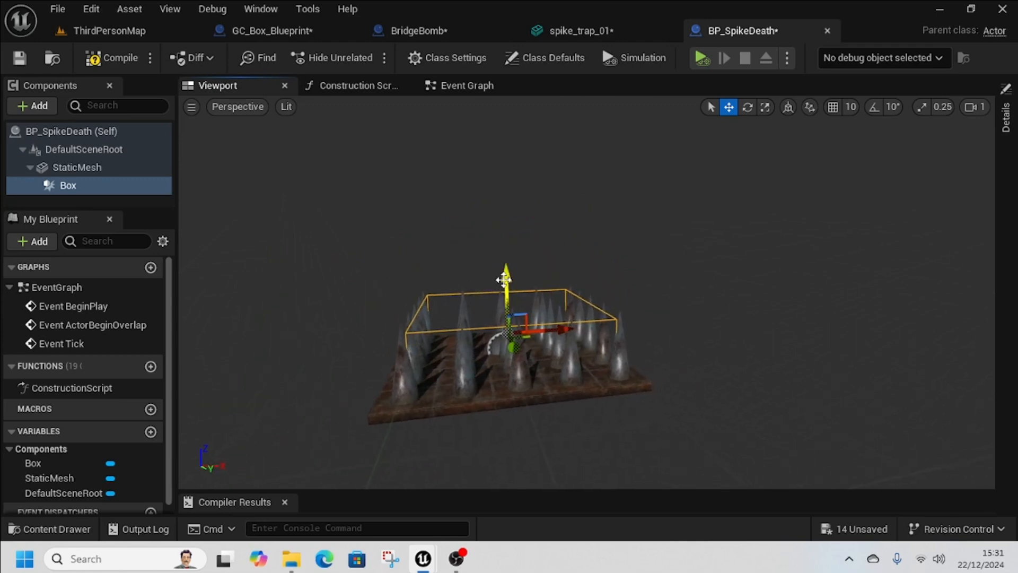
pyautogui.moveTo(505, 274); pyautogui.dragTo(502, 267)
pyautogui.click(114, 58)
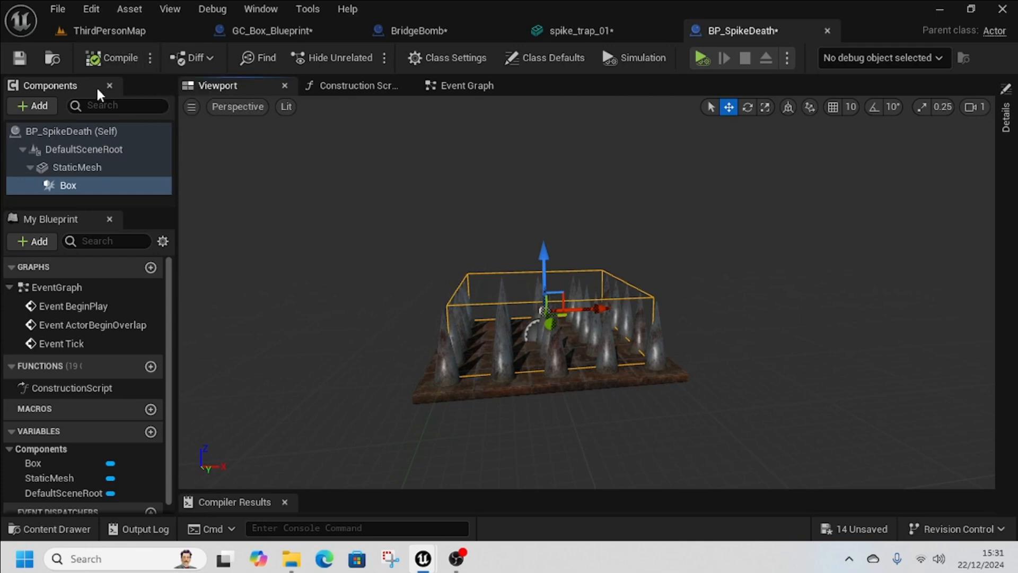
# - Add an On Component Begin Overlap event for the Box collision to the Event Graph
pyautogui.rightClick(62, 190)
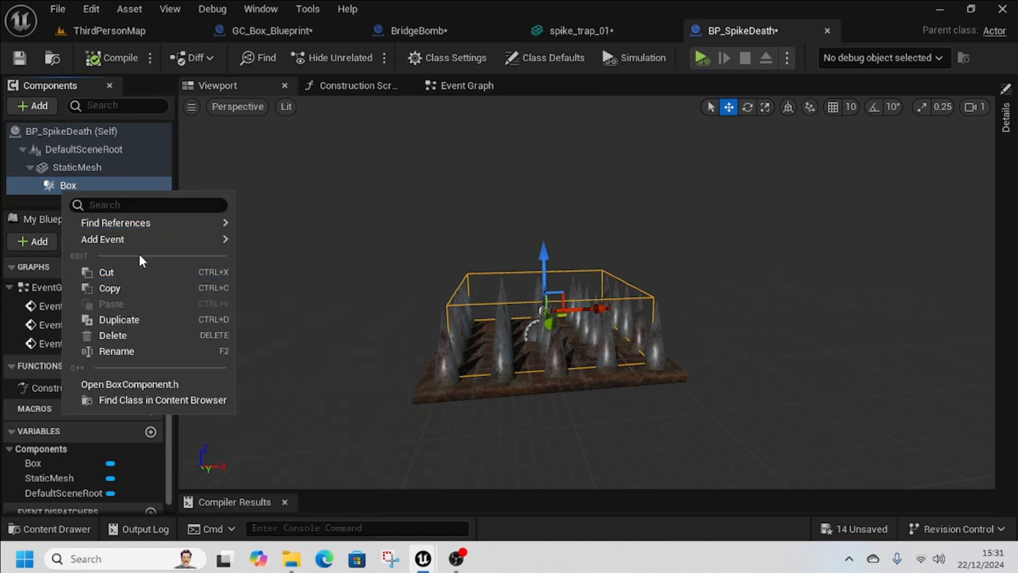
pyautogui.moveTo(204, 244)
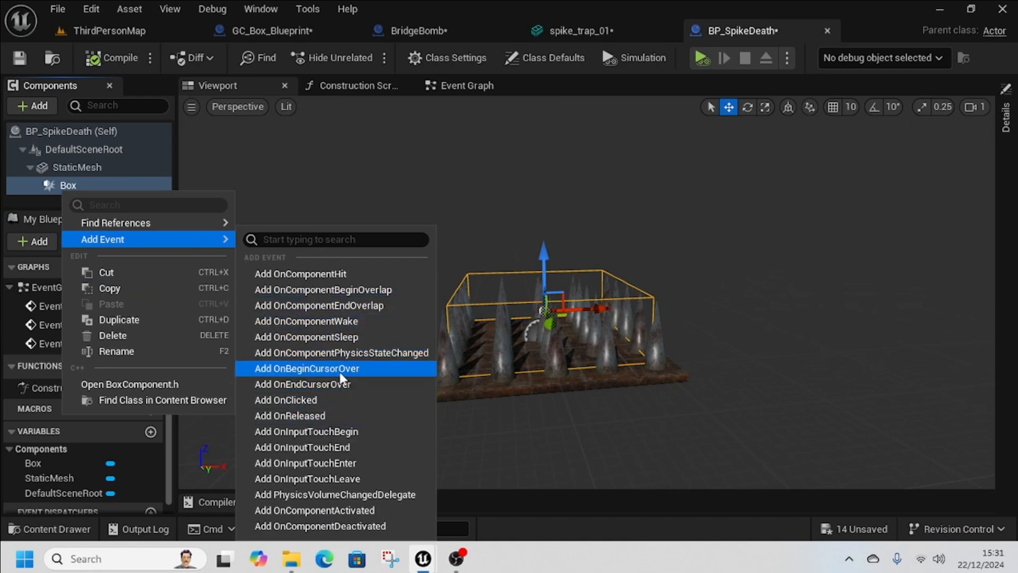
pyautogui.click(311, 291)
pyautogui.moveTo(747, 364); pyautogui.dragTo(492, 362, button='right')
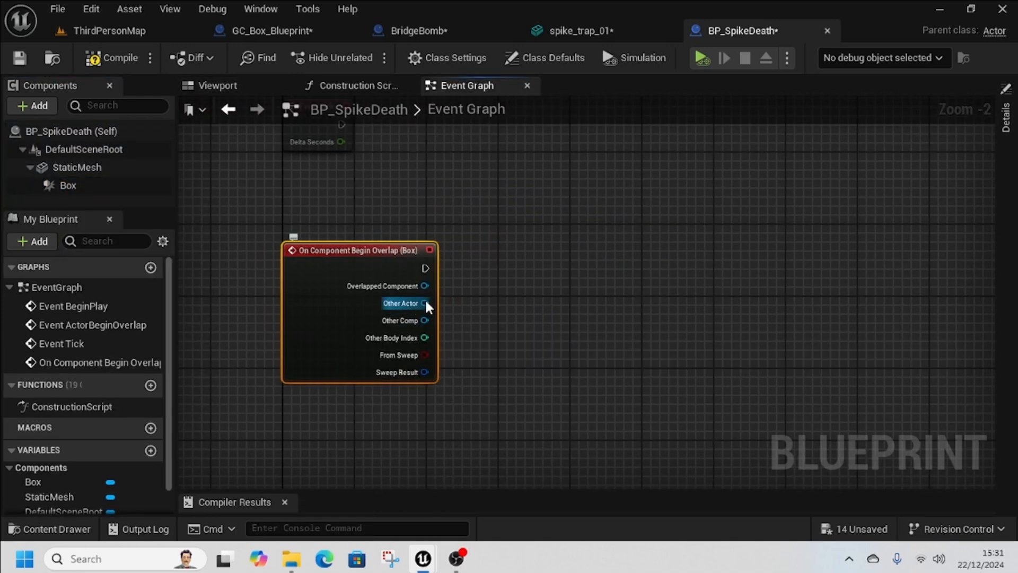
# - Call the BPI Death message on the overlap event's Other Actor and wire it to the Box's begin-overlap execution
pyautogui.moveTo(639, 274); pyautogui.dragTo(552, 257)
pyautogui.write('death')
pyautogui.click(727, 325)
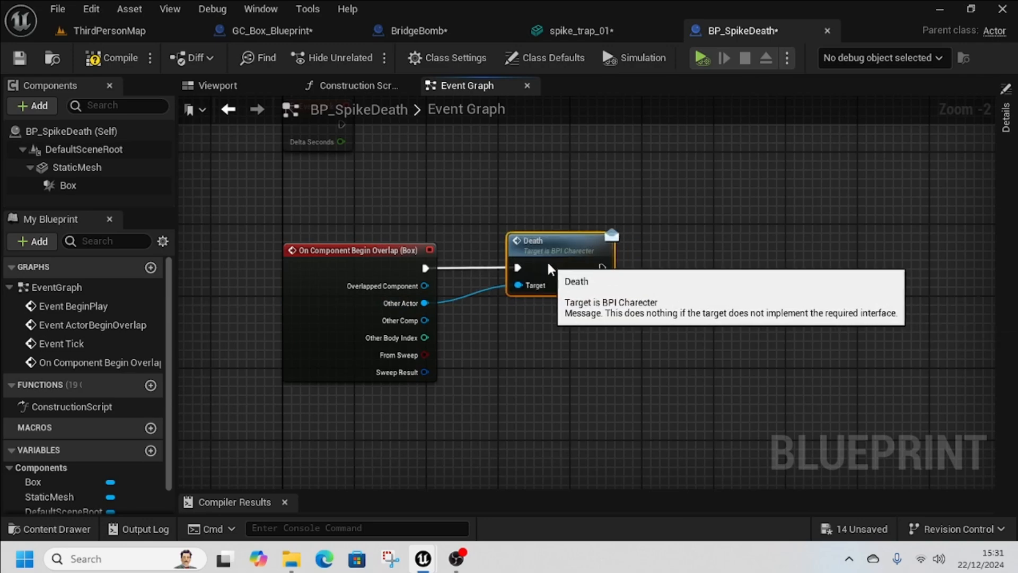
# - Replace the standalone spike mesh in ThirdPersonMap with a BP_SpikeDeath actor from the DeathVolumes folder
pyautogui.click(112, 32)
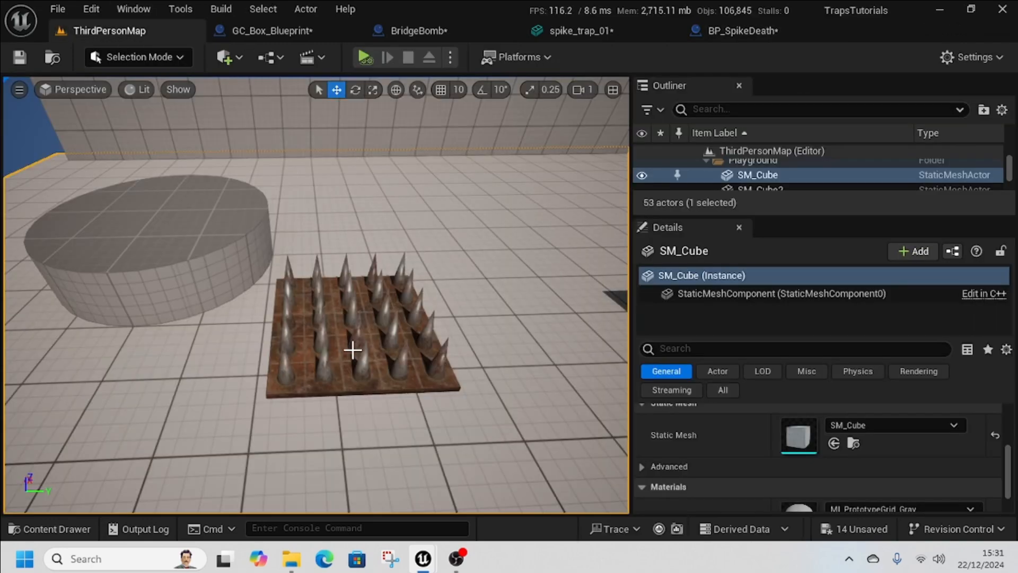
pyautogui.moveTo(353, 350); pyautogui.dragTo(368, 366, button='right')
pyautogui.press('s')
pyautogui.rightClick(369, 366)
pyautogui.click(321, 350)
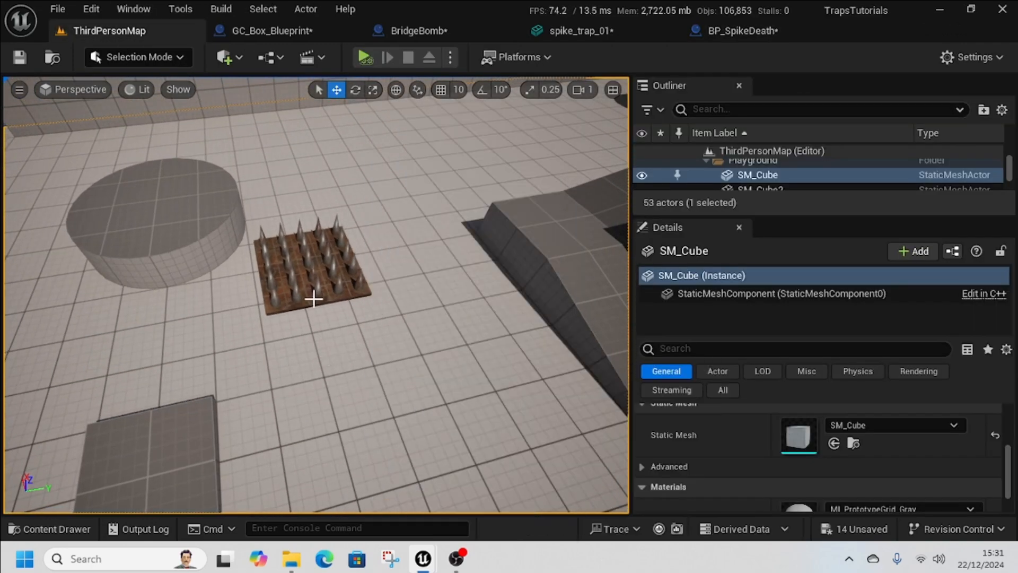
pyautogui.click(314, 299)
pyautogui.press('Delete')
pyautogui.hotkey('ctrl', 'space')
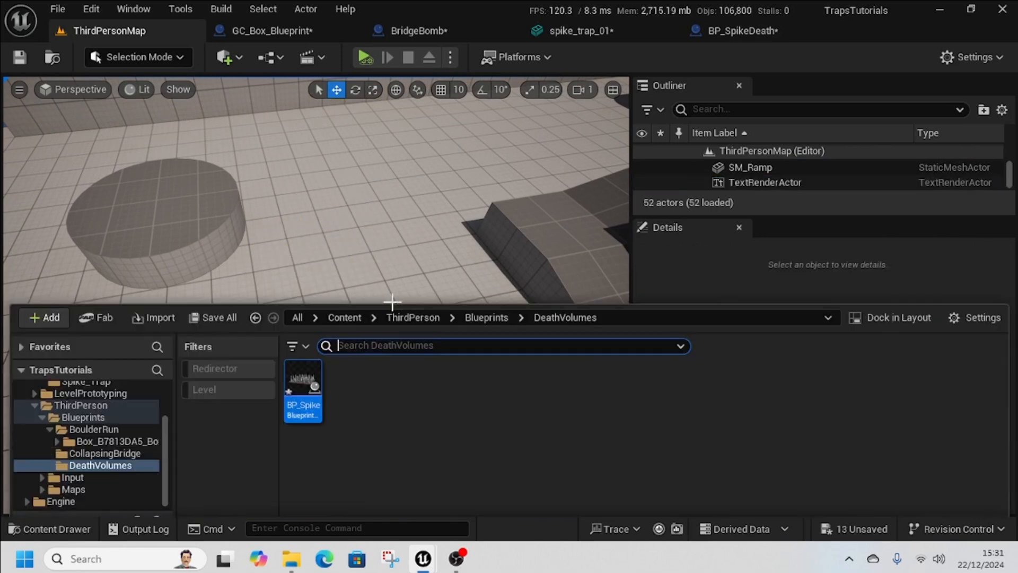
pyautogui.moveTo(300, 390); pyautogui.dragTo(353, 235)
# - Play the level from the floor near the spikes and jump the character onto them to test the death trap
pyautogui.rightClick(402, 366)
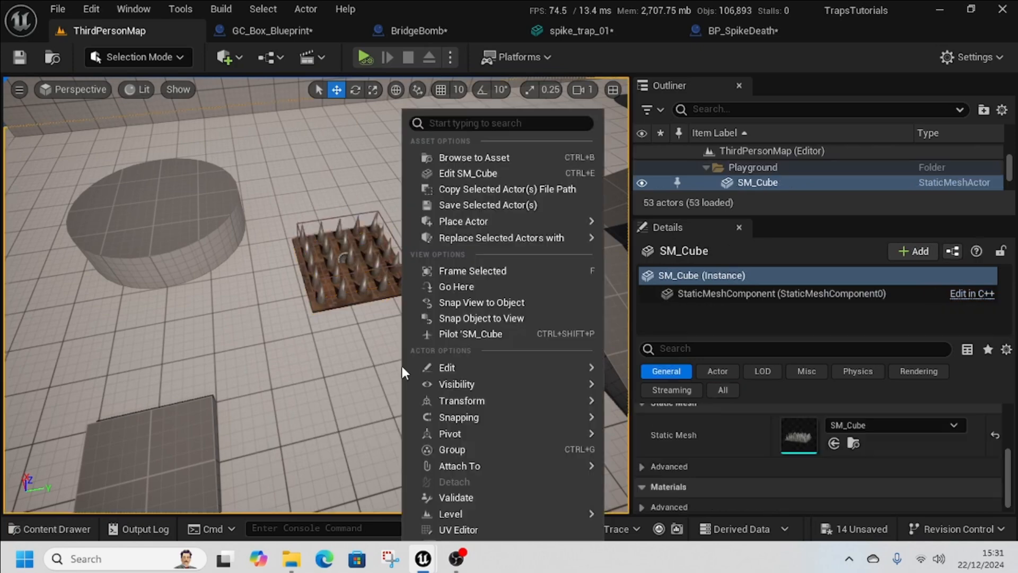
pyautogui.scroll(-5, 451, 435)
pyautogui.click(480, 524)
pyautogui.press('w')
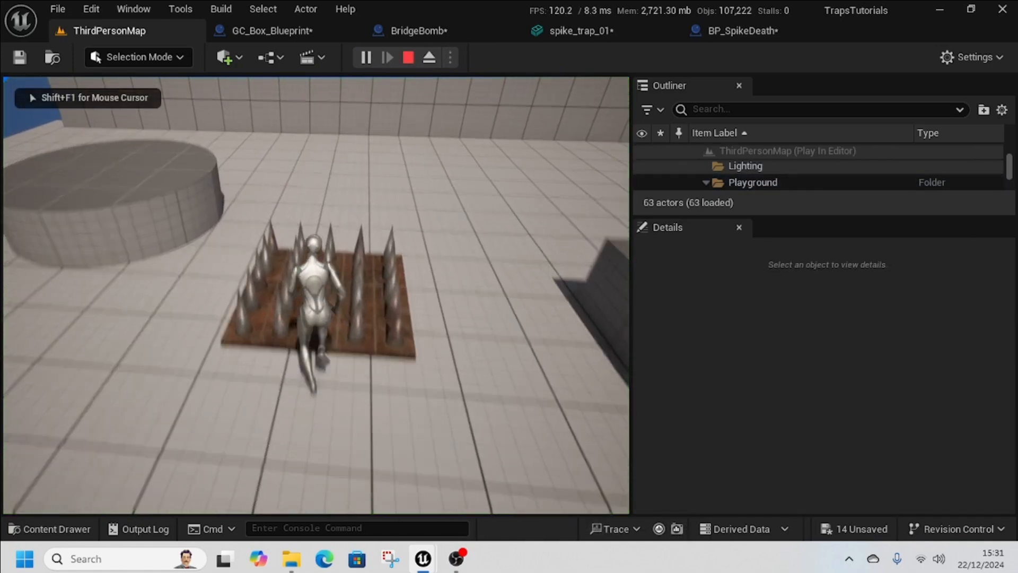
pyautogui.press('space')
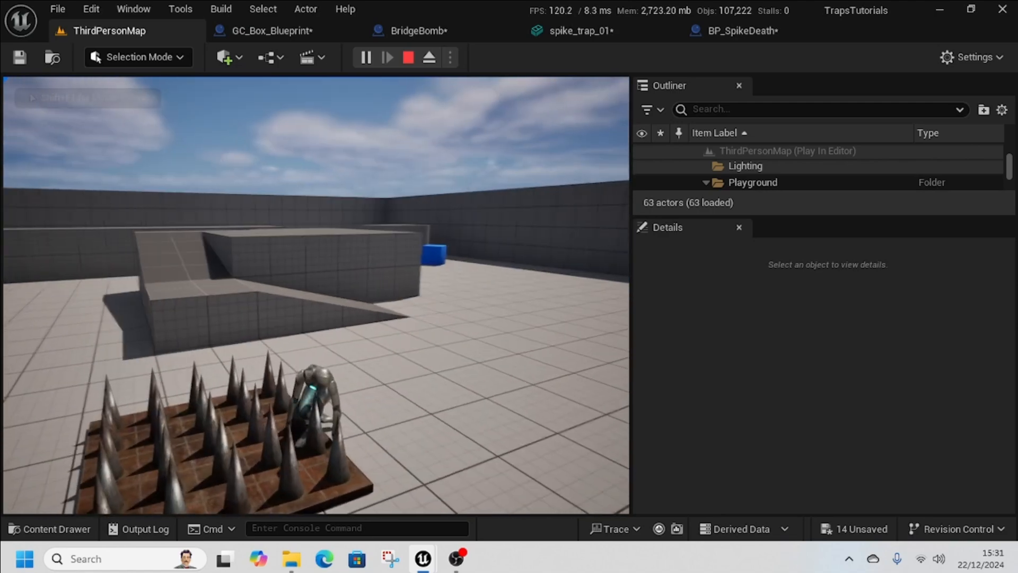
pyautogui.press('Escape')
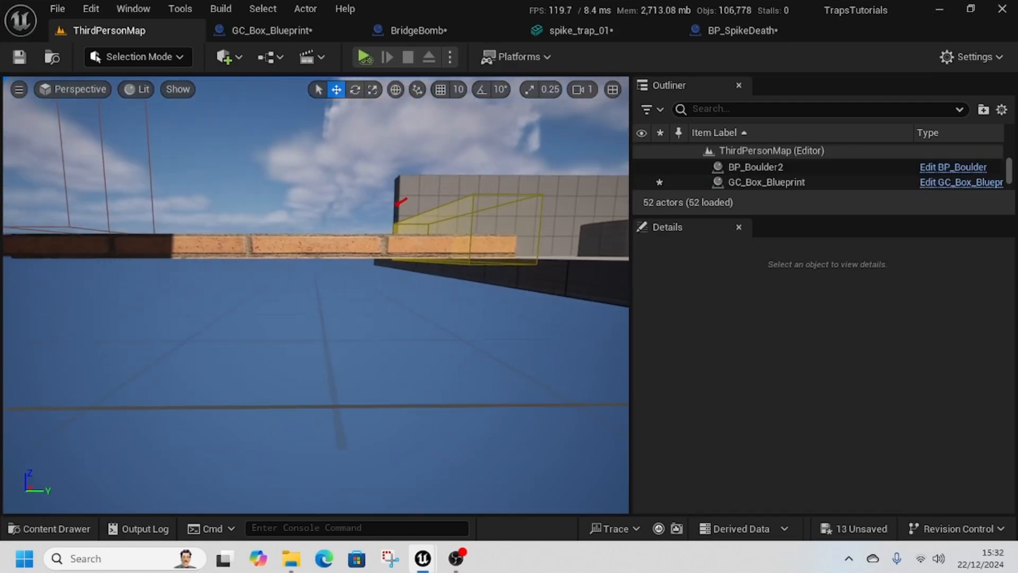
# - Place a BP_SpikeDeath actor beneath the brick bridge and duplicate it along the Y axis to form a row of spikes
pyautogui.hotkey('ctrl', 'space')
pyautogui.moveTo(301, 368); pyautogui.dragTo(395, 322)
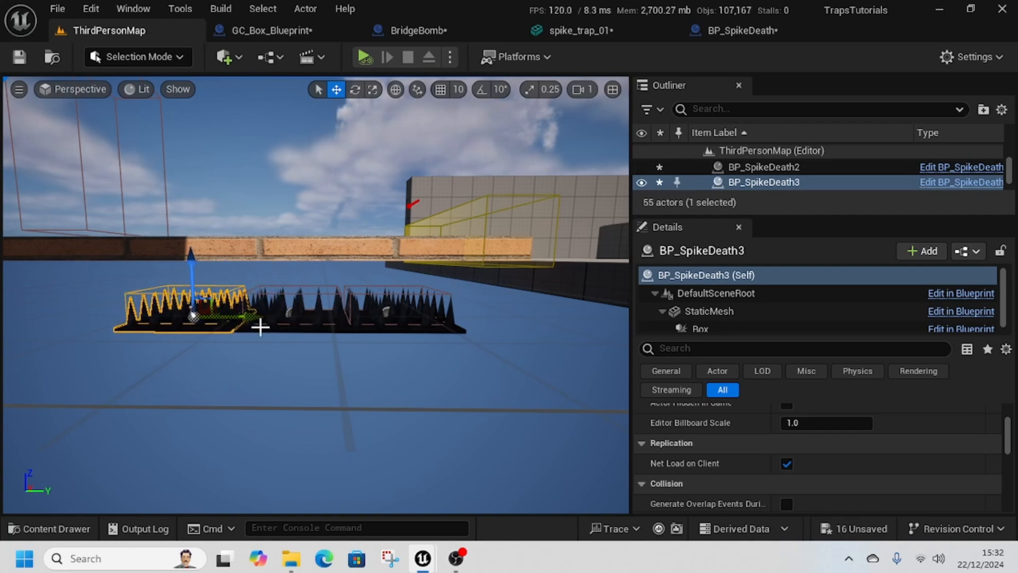
pyautogui.moveTo(224, 317); pyautogui.dragTo(139, 319)
pyautogui.press('f')
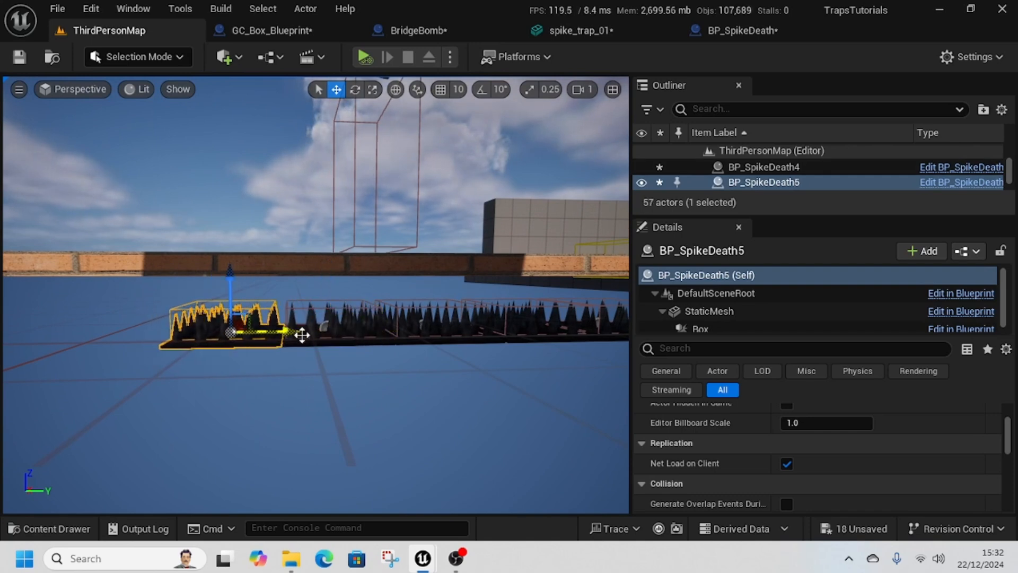
pyautogui.moveTo(230, 331); pyautogui.dragTo(183, 331)
pyautogui.hotkey('ctrl', 'd')
# - Play the level from the platform beside the bridge and run and jump over the collapsing bricks to test the spikes below
pyautogui.moveTo(286, 328); pyautogui.dragTo(217, 366, button='right')
pyautogui.rightClick(341, 341)
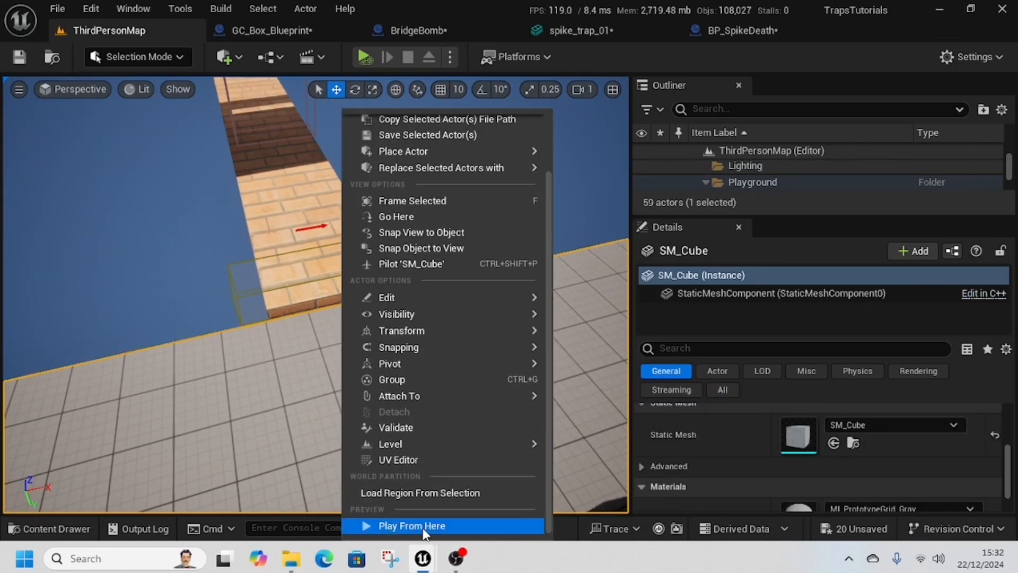
pyautogui.click(445, 526)
pyautogui.press('w')
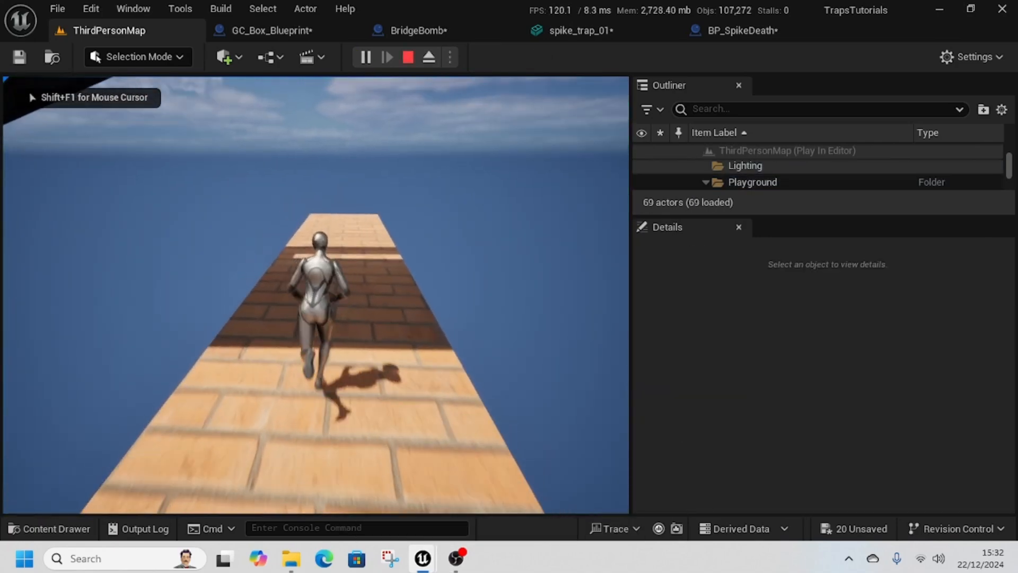
pyautogui.press('w')
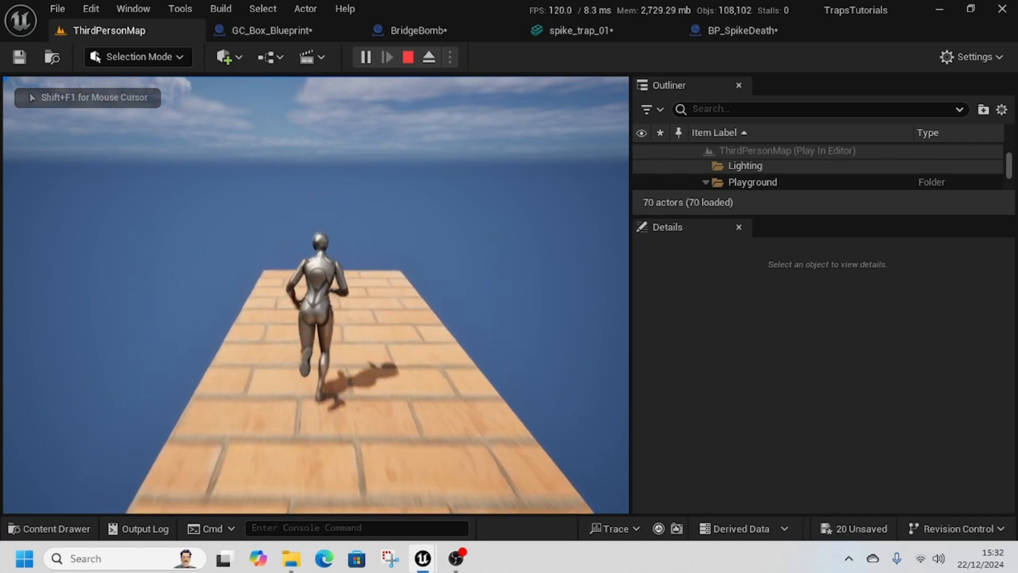
pyautogui.press('w')
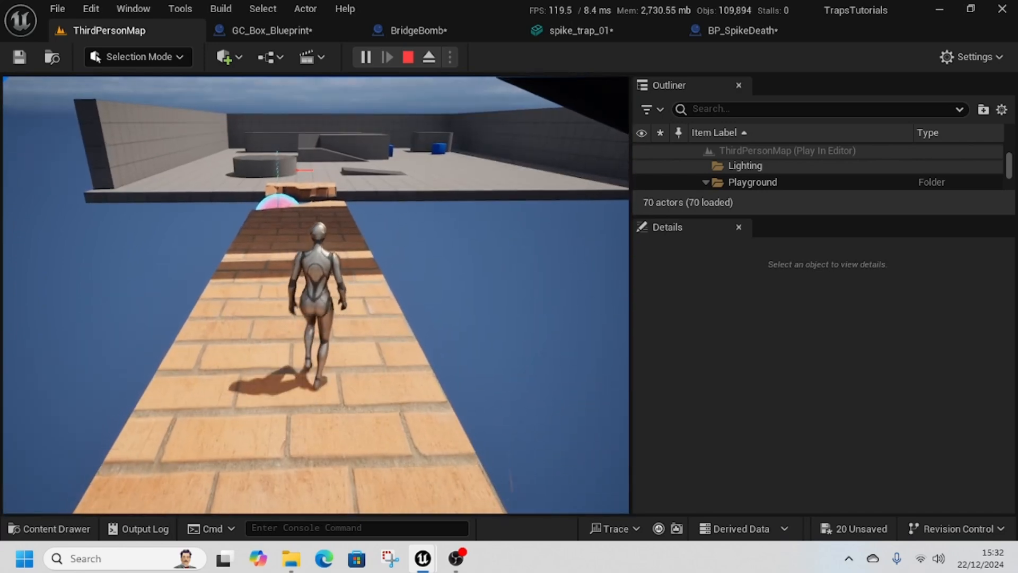
pyautogui.press('w')
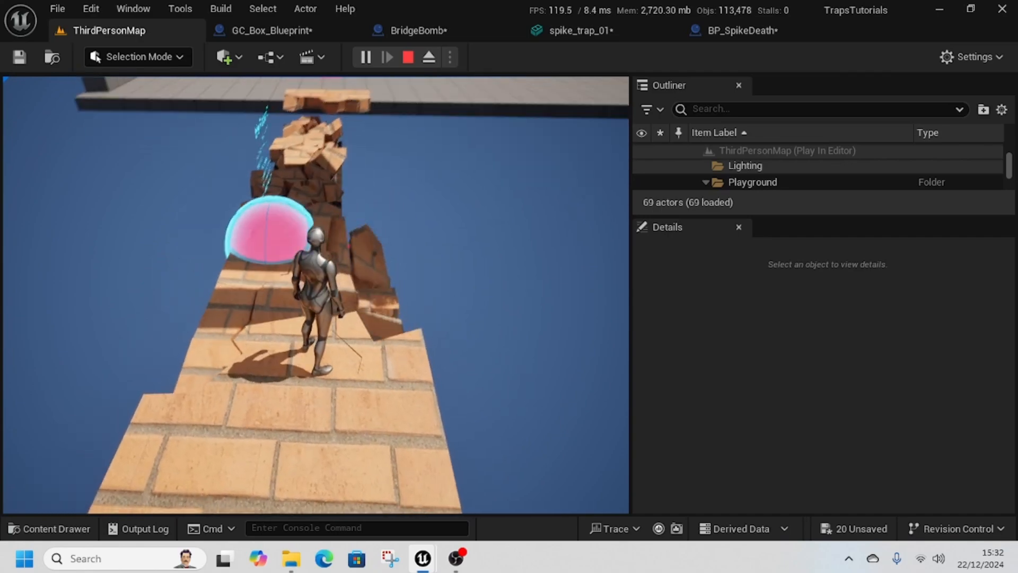
pyautogui.press('w')
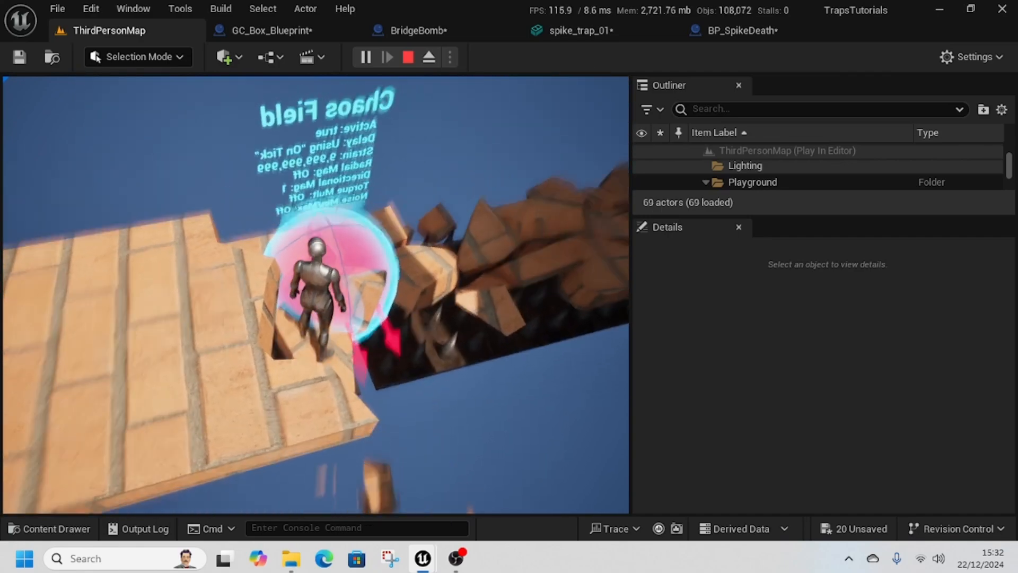
pyautogui.press('w')
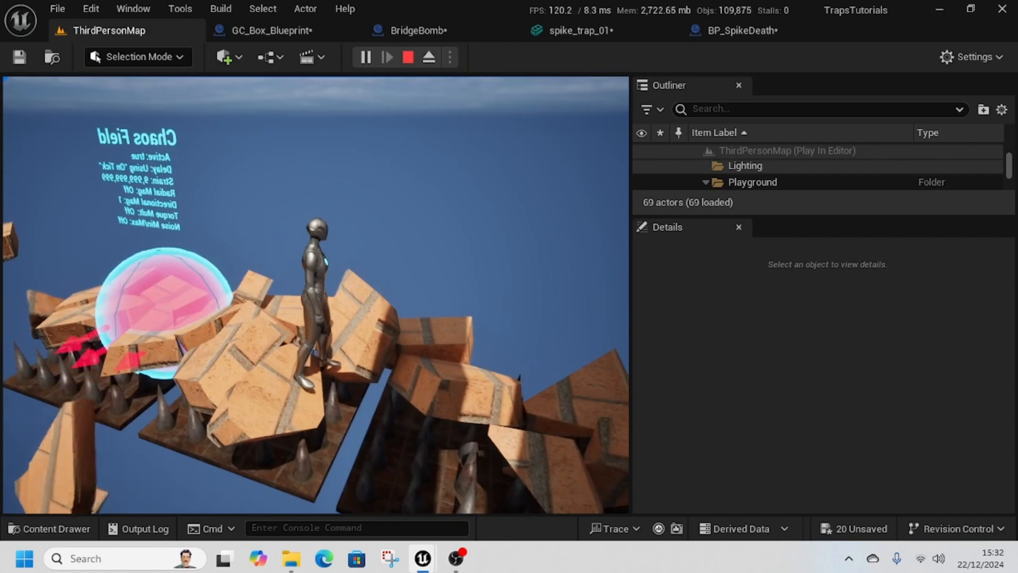
pyautogui.press('w')
pyautogui.press('space')
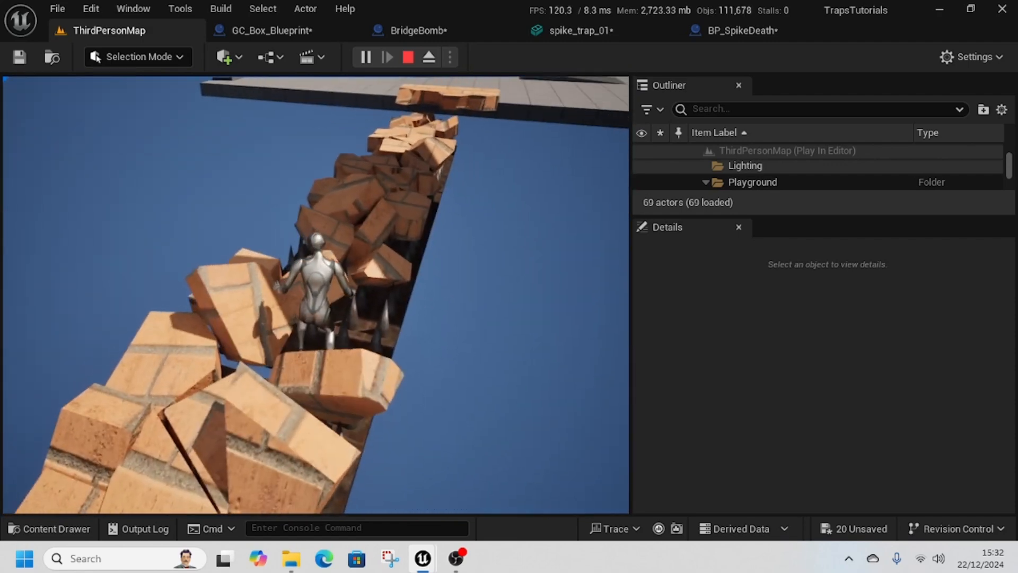
pyautogui.press('w')
pyautogui.press('space')
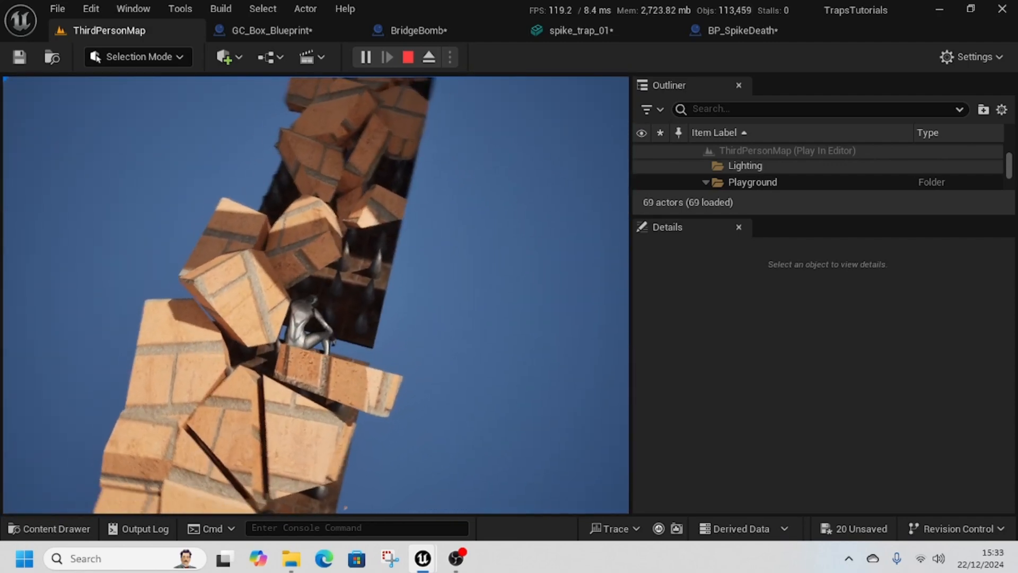
pyautogui.press('Escape')
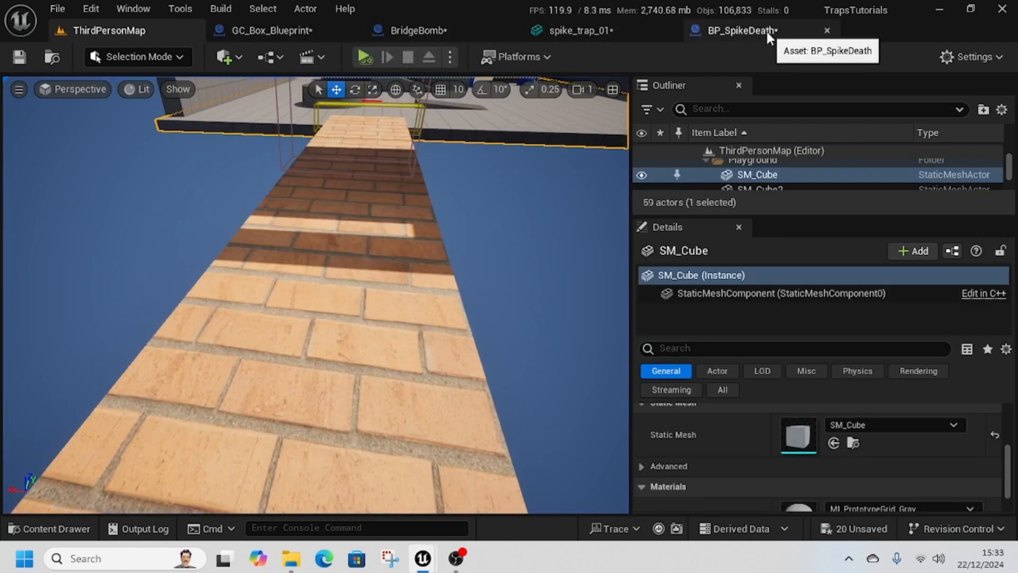
# - Check the collision preset and object responses of the Box component in BP_SpikeDeath
pyautogui.click(743, 30)
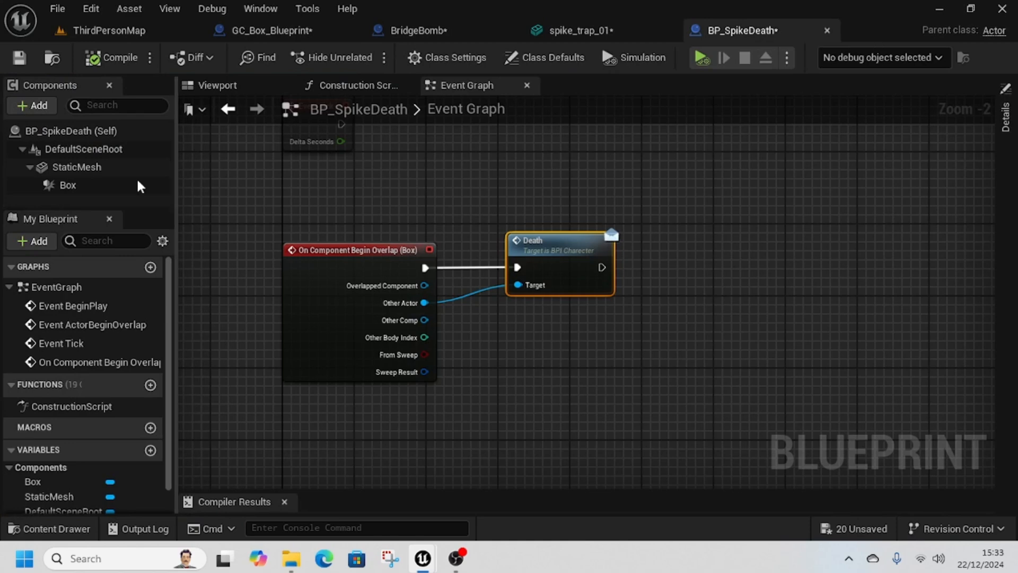
pyautogui.click(68, 185)
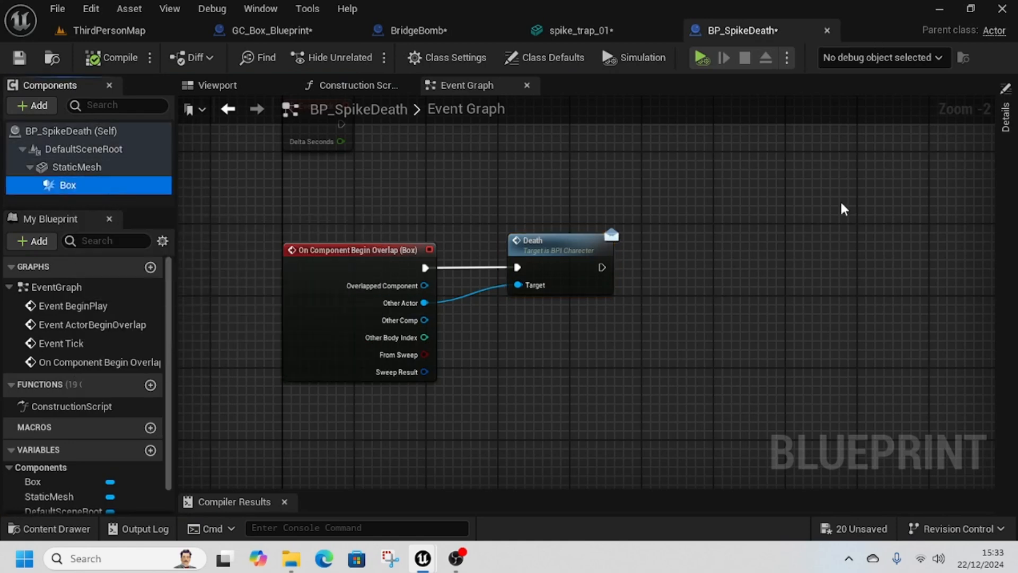
pyautogui.click(1005, 117)
pyautogui.scroll(-10, 896, 405)
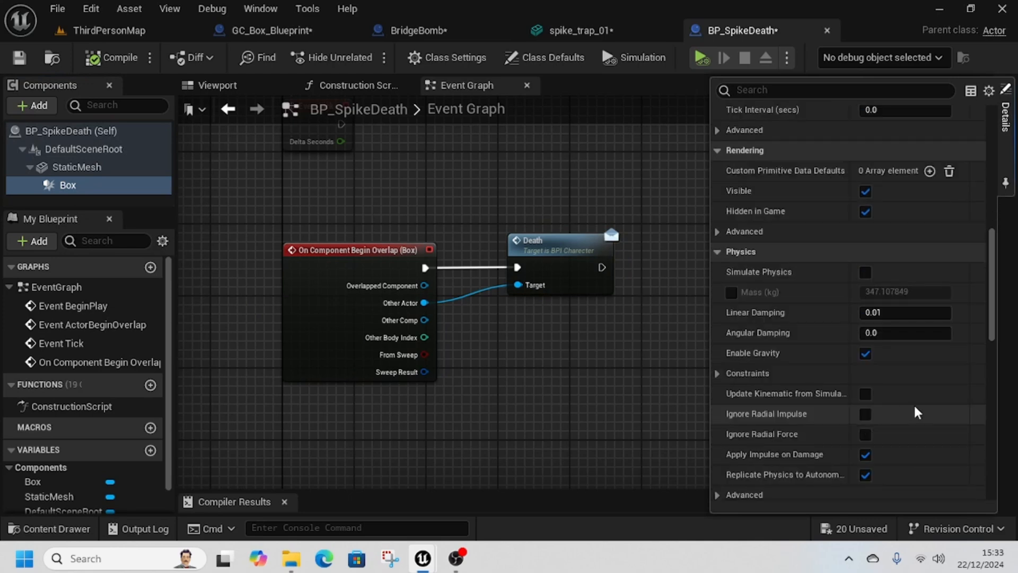
pyautogui.scroll(-5, 915, 412)
pyautogui.click(718, 399)
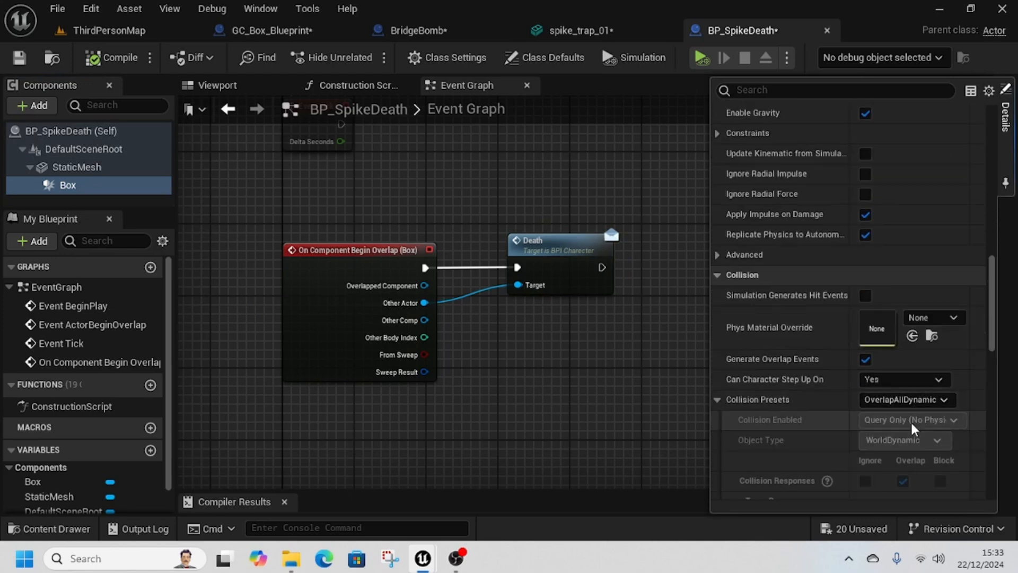
pyautogui.scroll(-5, 913, 424)
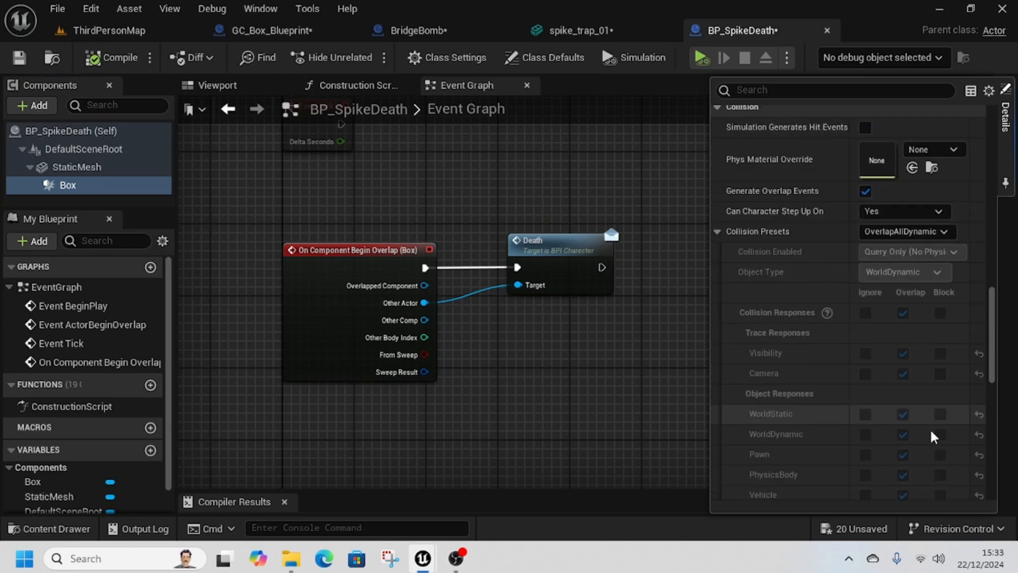
# - Set the StaticMesh's Can Character Step Up On to No and its Collision Presets to Custom, and compile the Blueprint
pyautogui.click(53, 168)
pyautogui.click(1002, 117)
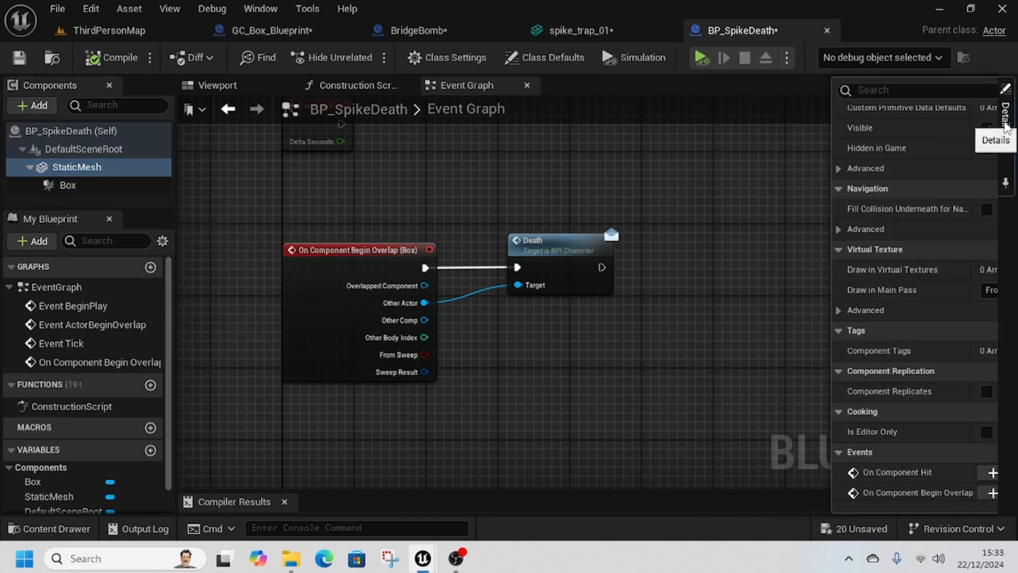
pyautogui.scroll(-12, 869, 392)
pyautogui.scroll(10, 867, 394)
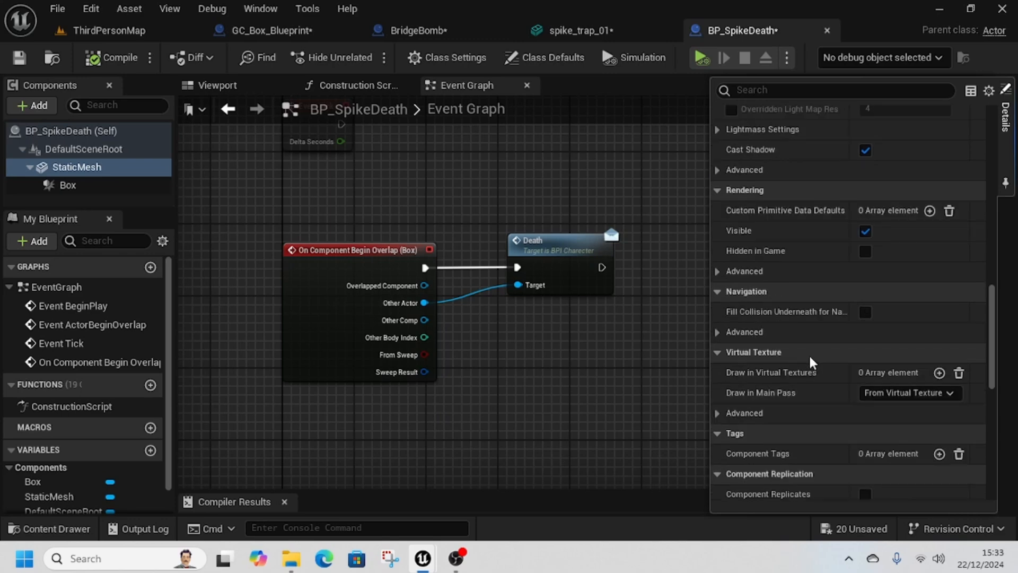
pyautogui.scroll(8, 810, 363)
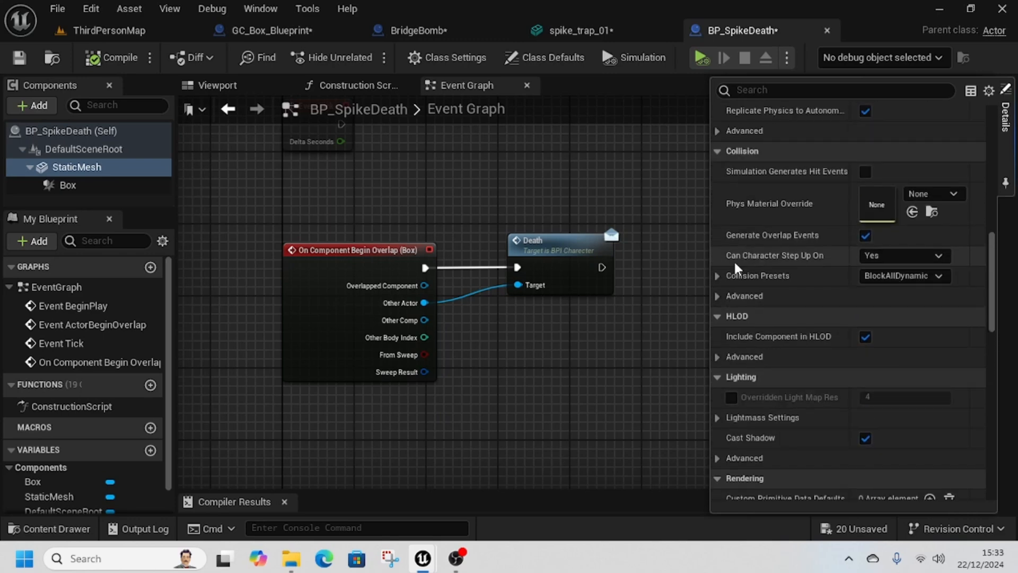
pyautogui.click(718, 276)
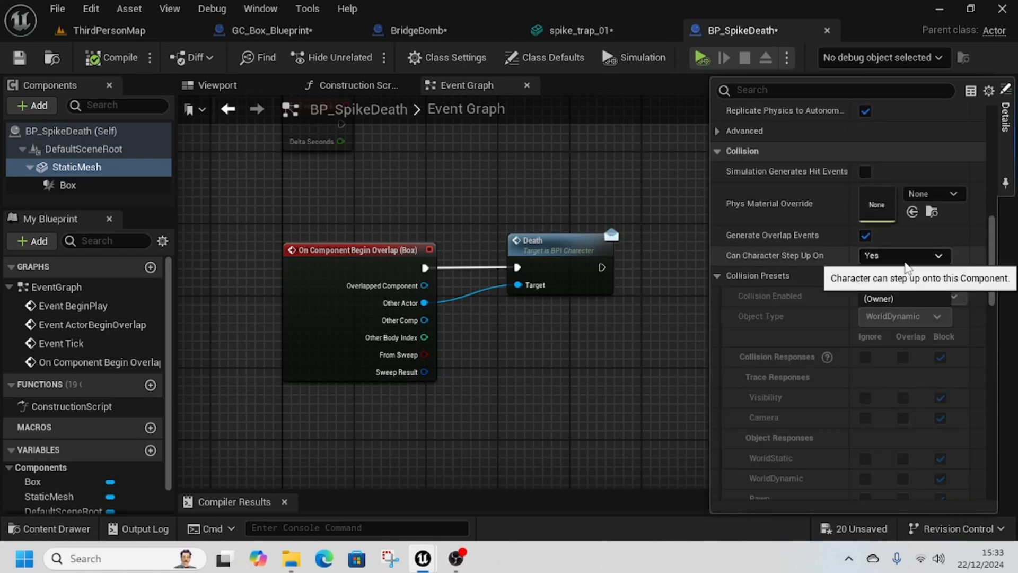
pyautogui.click(904, 255)
pyautogui.click(880, 269)
pyautogui.click(898, 276)
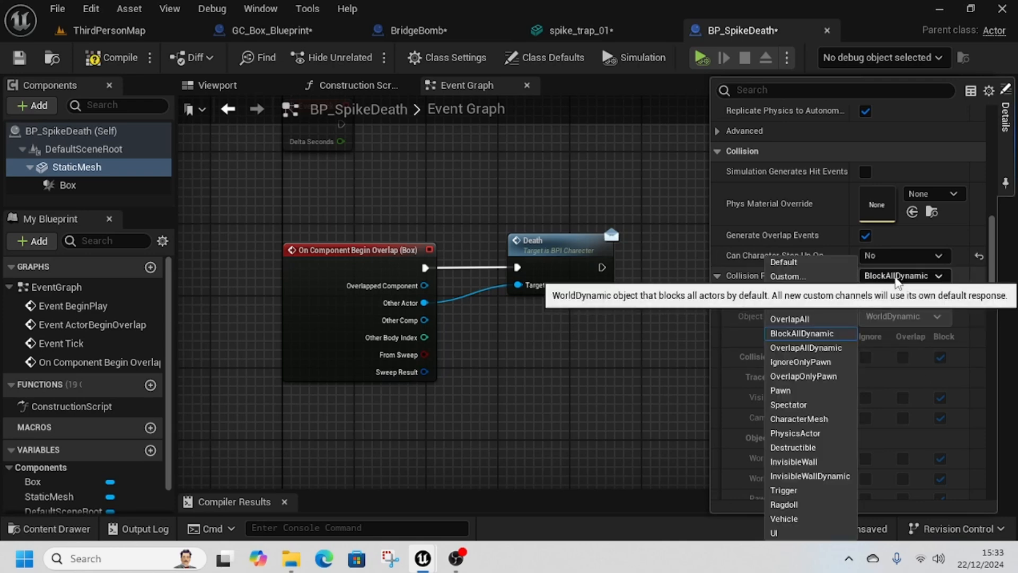
pyautogui.click(803, 277)
pyautogui.scroll(-3, 939, 408)
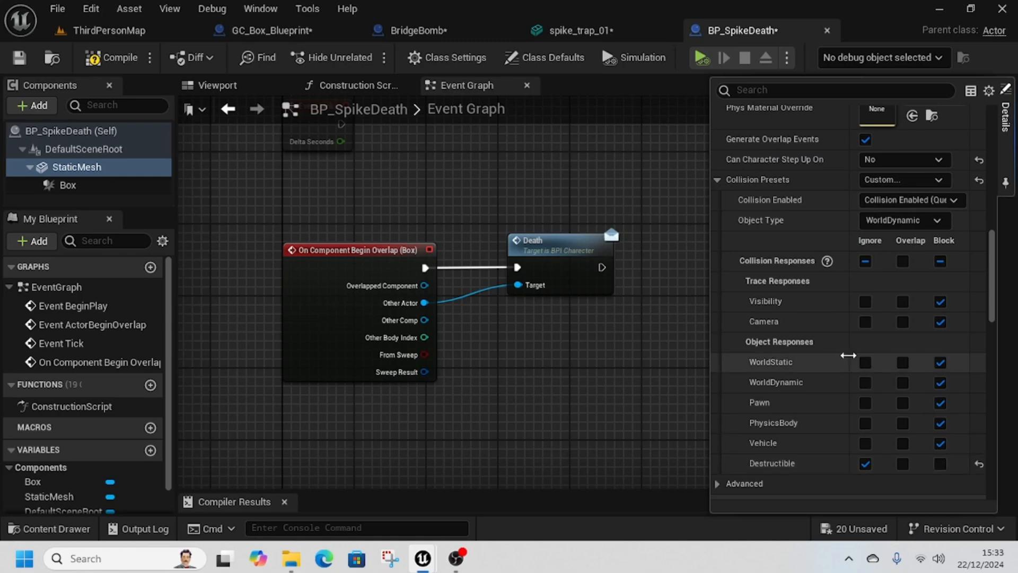
pyautogui.click(94, 58)
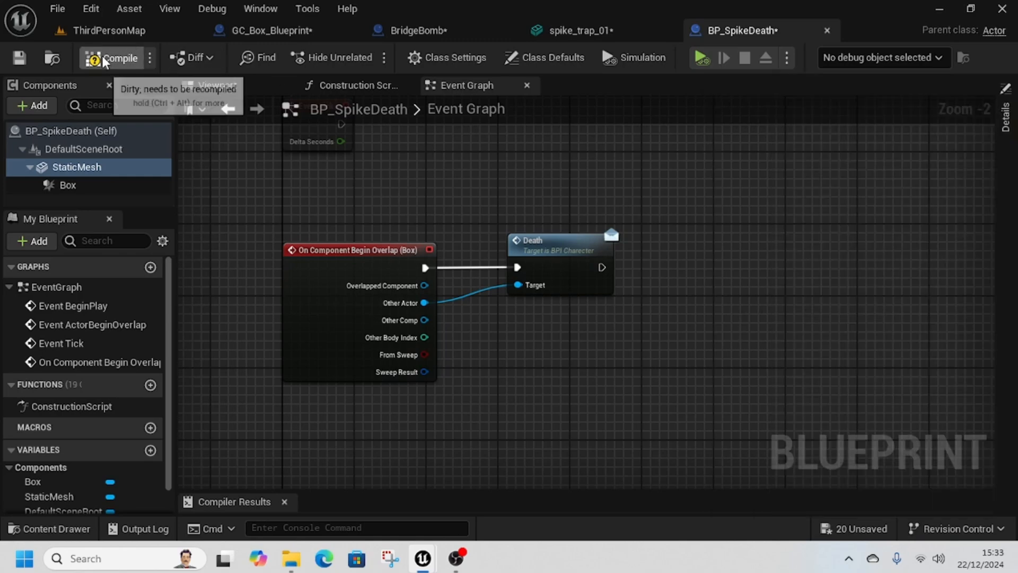
# - Play ThirdPersonMap from the platform beside the brick bridge, run across it and fall onto the spikes to test them, then stop
pyautogui.click(110, 32)
pyautogui.moveTo(339, 202); pyautogui.dragTo(223, 169, button='right')
pyautogui.press('w')
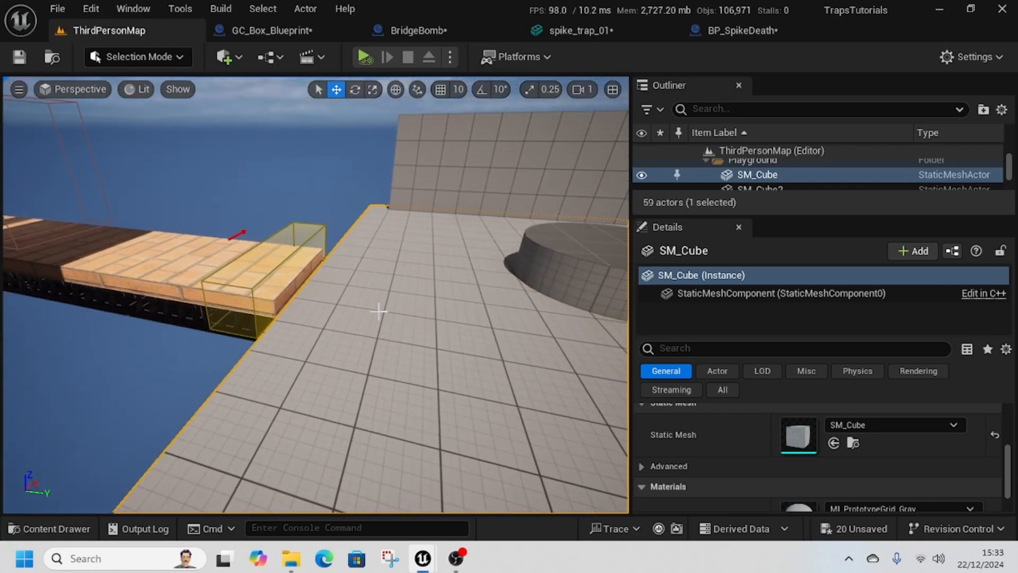
pyautogui.rightClick(380, 239)
pyautogui.click(477, 526)
pyautogui.press('w')
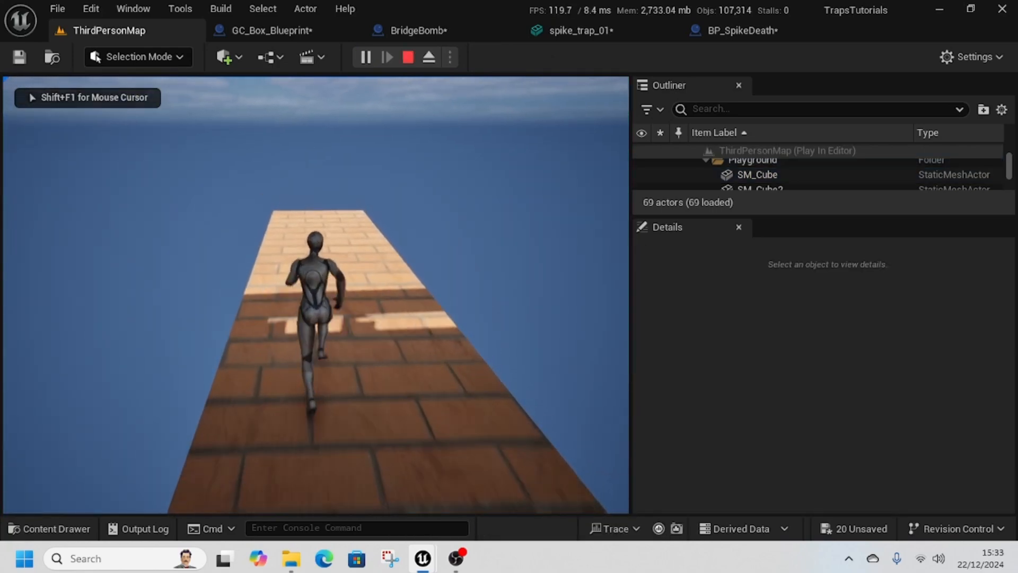
pyautogui.press('w')
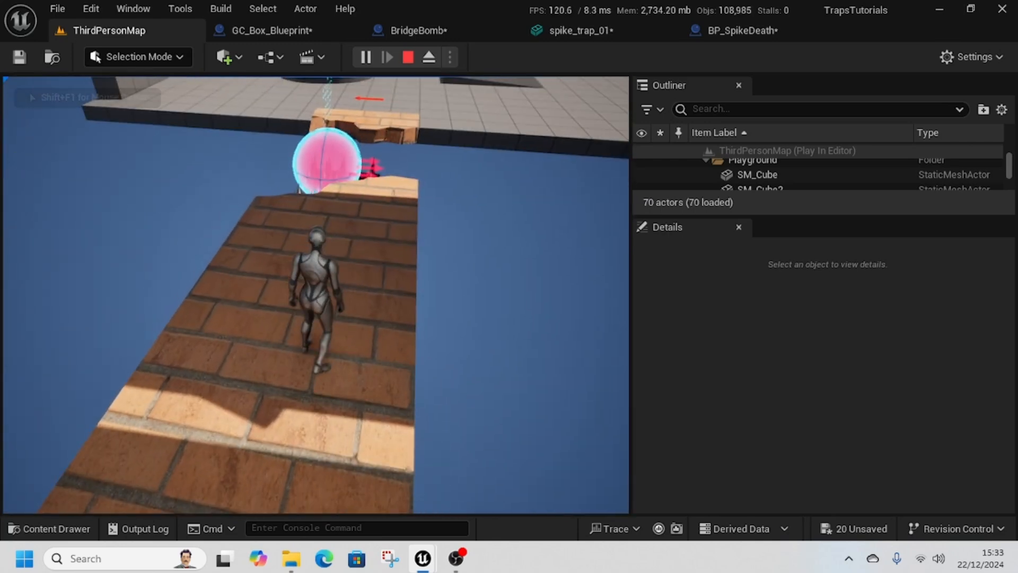
pyautogui.press('w')
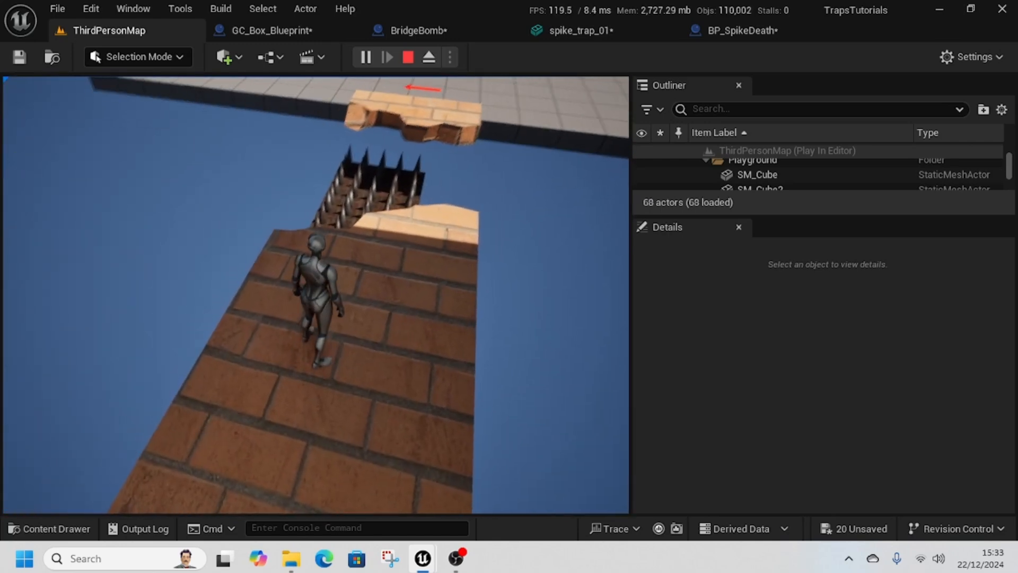
pyautogui.press('w')
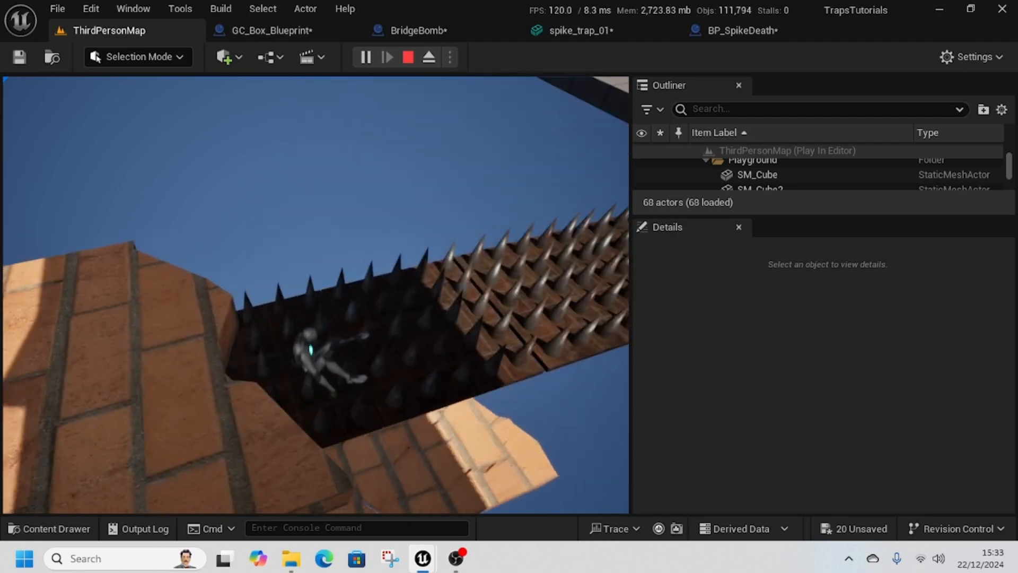
pyautogui.click(408, 57)
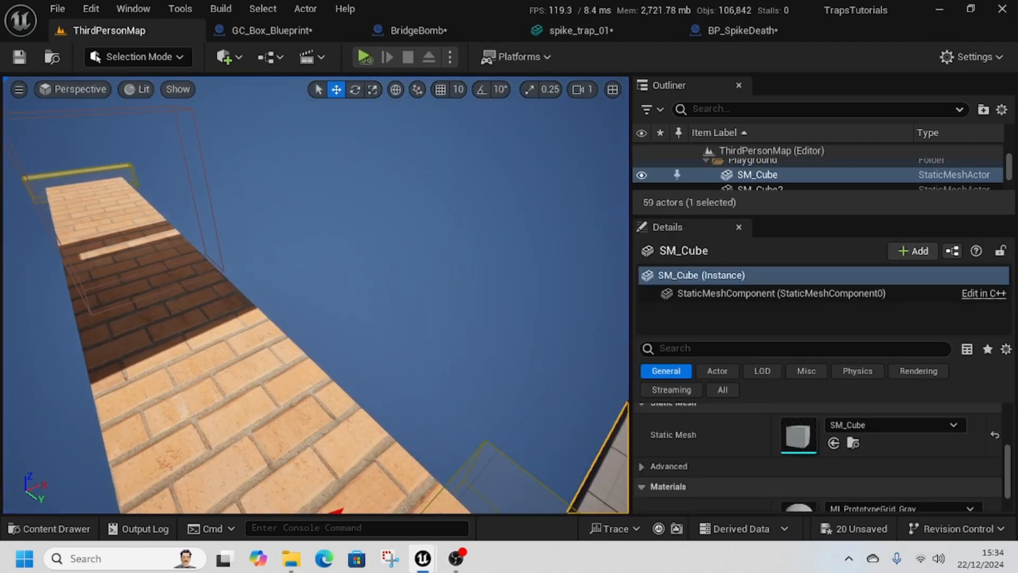
# - Select the brick bridge GC_Box_Blueprint and set its Time Between Bombs to 0.5
pyautogui.moveTo(345, 303); pyautogui.dragTo(327, 305, button='right')
pyautogui.press('s')
pyautogui.click(325, 313)
pyautogui.scroll(2, 839, 473)
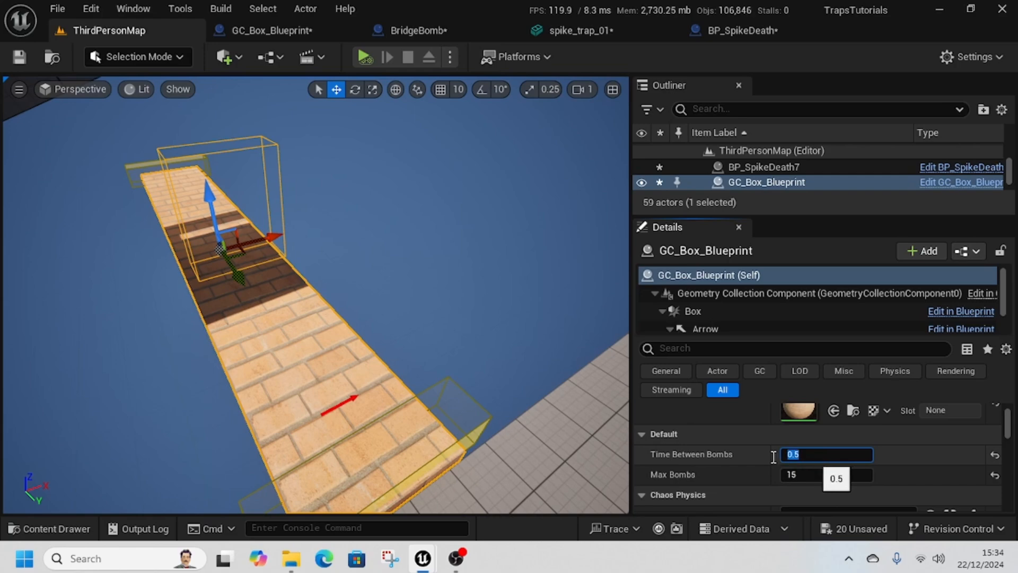
# - Play the level from the platform at the bridge's near end and run and jump along the bricks to test the bomb timing
pyautogui.press('s')
pyautogui.moveTo(342, 354)
pyautogui.mouseDown(button='right')
pyautogui.moveTo(334, 359)
pyautogui.moveTo(341, 354)
pyautogui.mouseUp(button='right')
pyautogui.rightClick(265, 369)
pyautogui.scroll(-3, 339, 509)
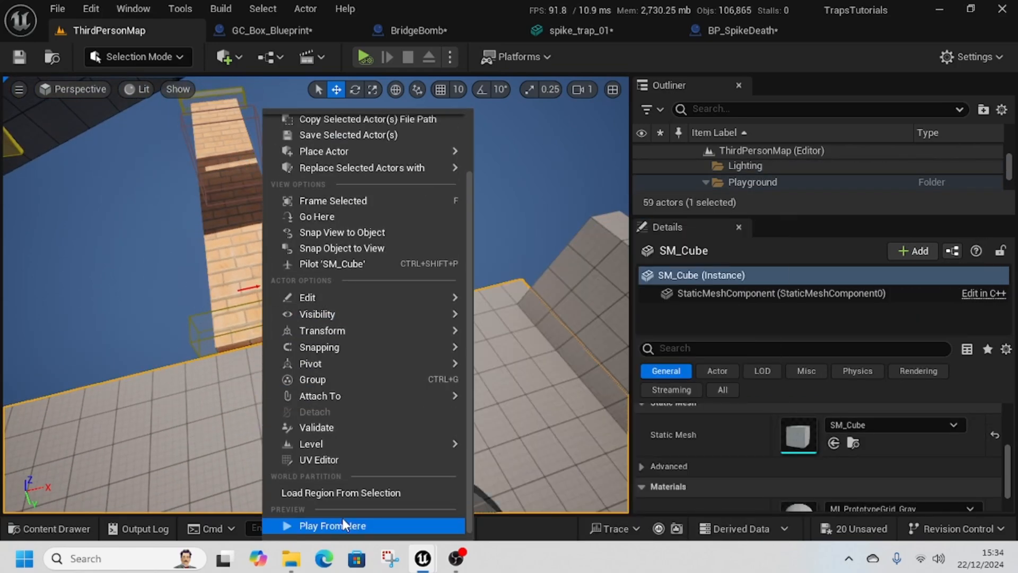
pyautogui.click(333, 525)
pyautogui.press('w')
pyautogui.press('space')
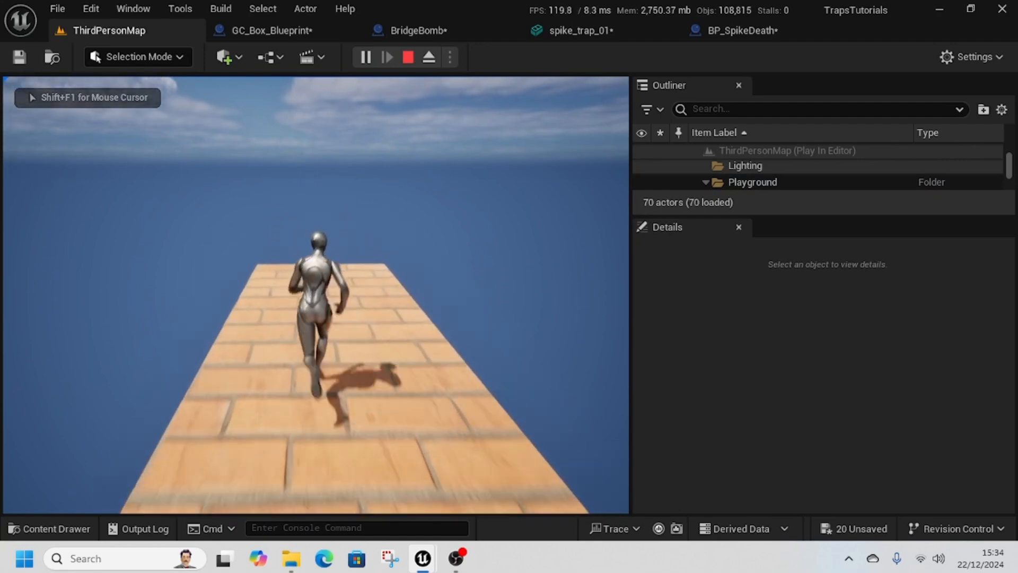
pyautogui.press('Escape')
# - Set the brick bridge's Time Between Bombs to 0.2 and run across it in a play session from the platform
pyautogui.click(367, 313)
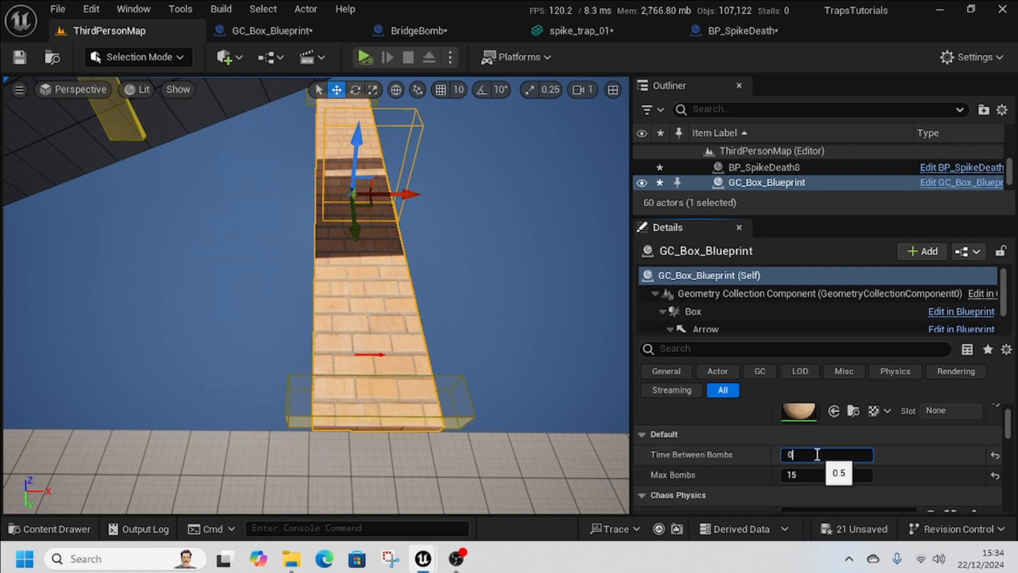
pyautogui.moveTo(520, 364); pyautogui.dragTo(467, 398, button='right')
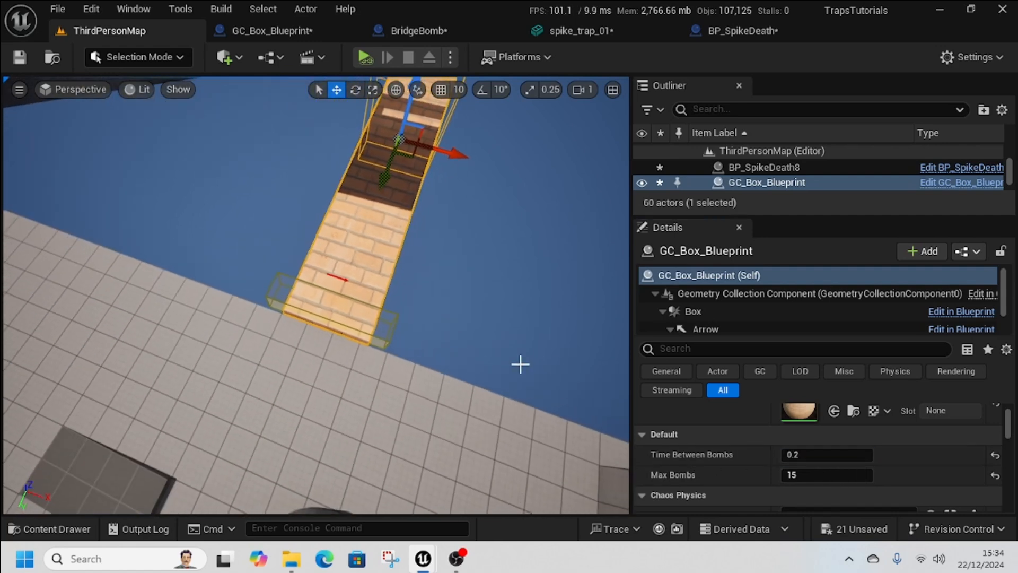
pyautogui.rightClick(321, 370)
pyautogui.click(378, 528)
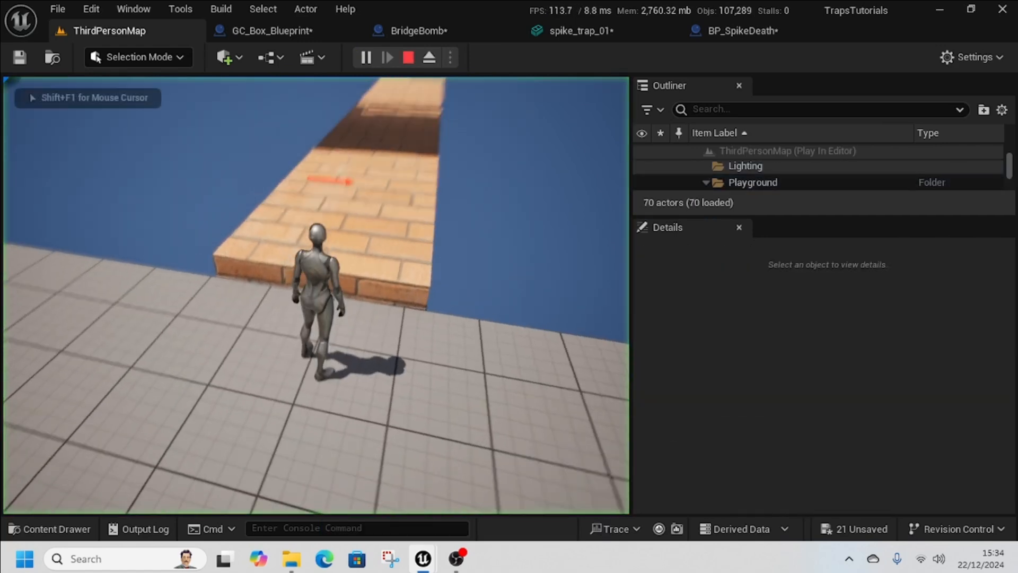
pyautogui.press('w')
pyautogui.press('w')
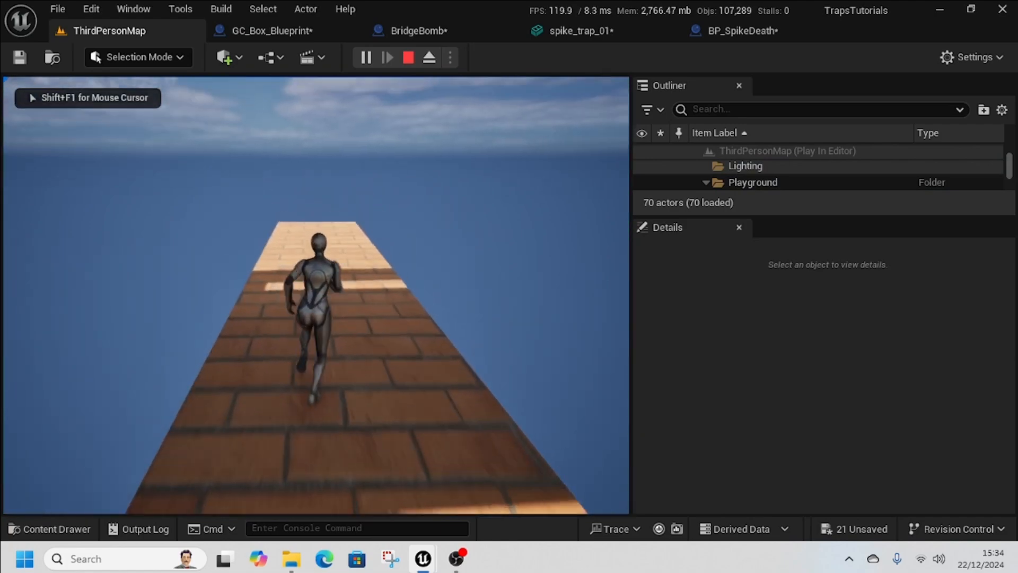
pyautogui.press('w')
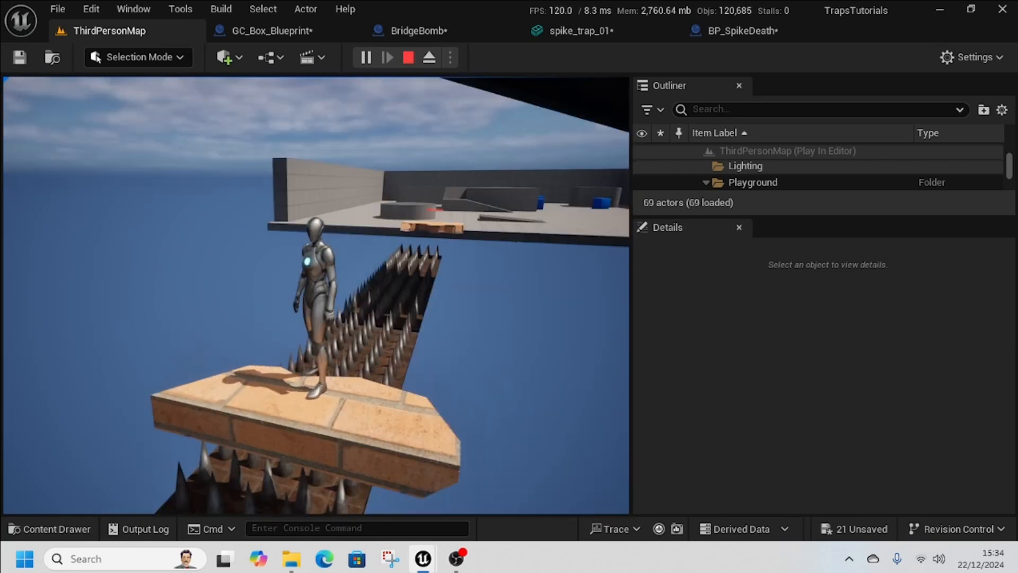
pyautogui.press('w')
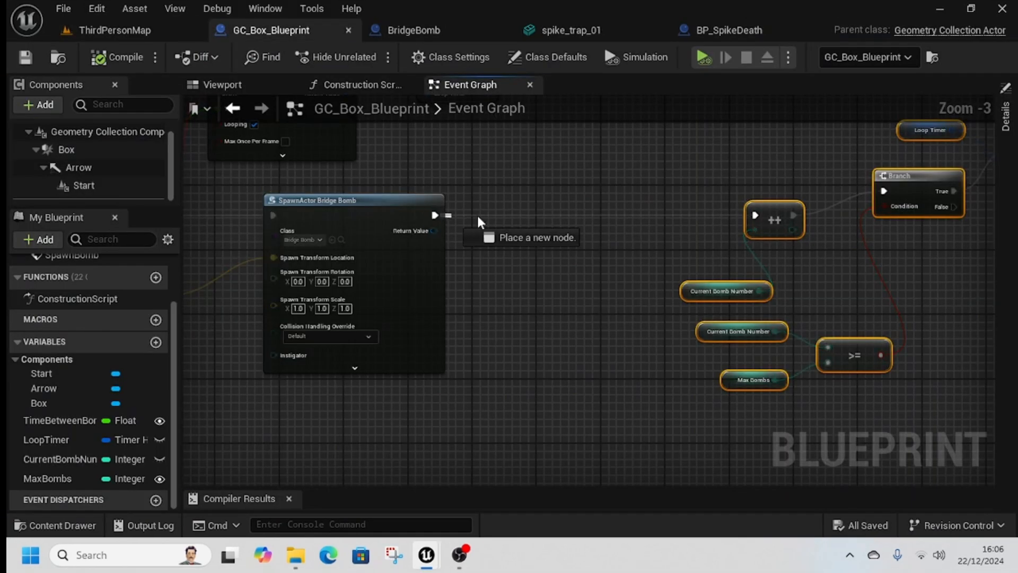
# - In GC_Box_Blueprint's Event Graph, add a Spawn Emitter at Location node after the SpawnActor Bridge Bomb node
pyautogui.moveTo(479, 221); pyautogui.dragTo(536, 215)
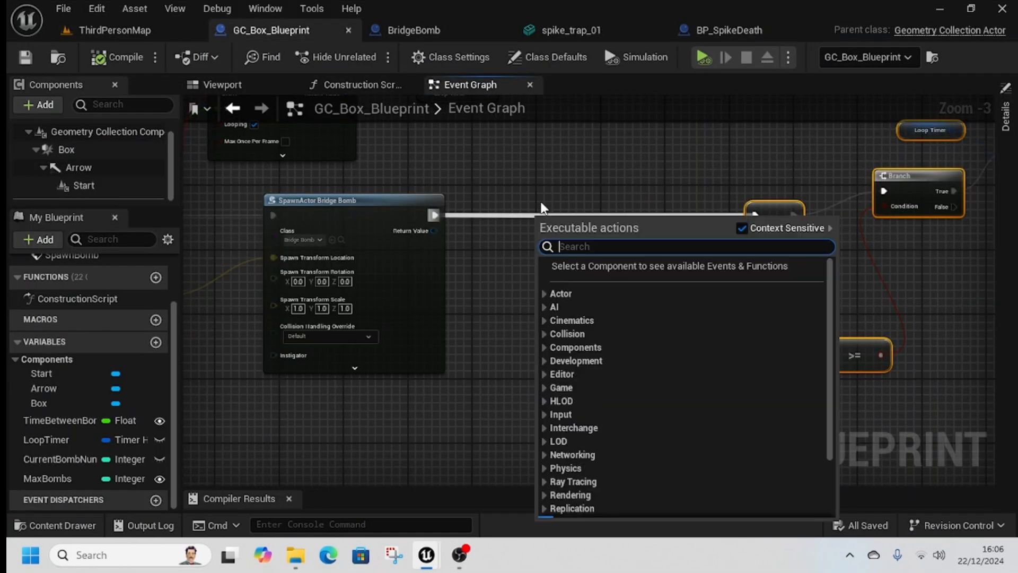
pyautogui.write('spawn e')
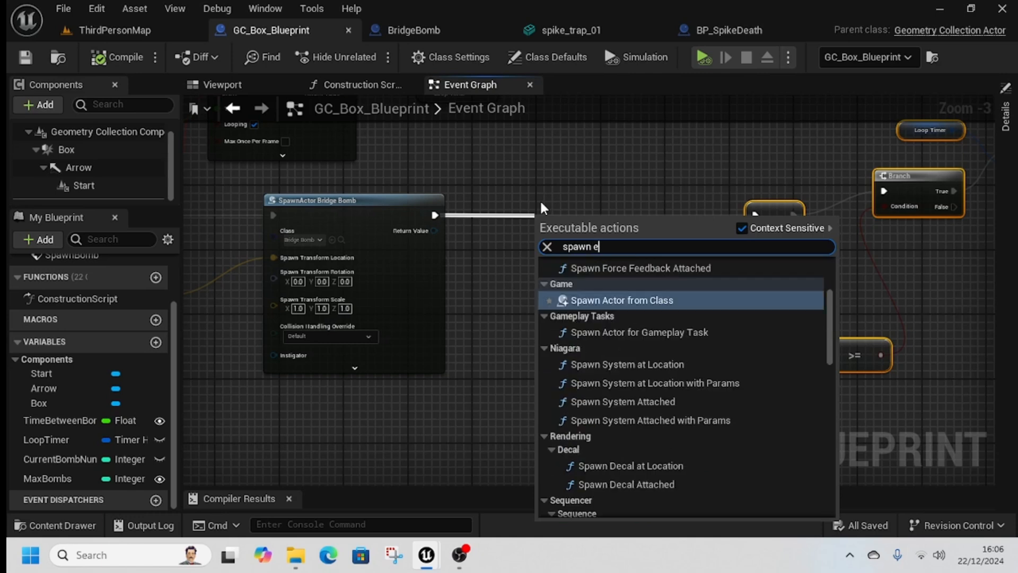
pyautogui.write('mitt')
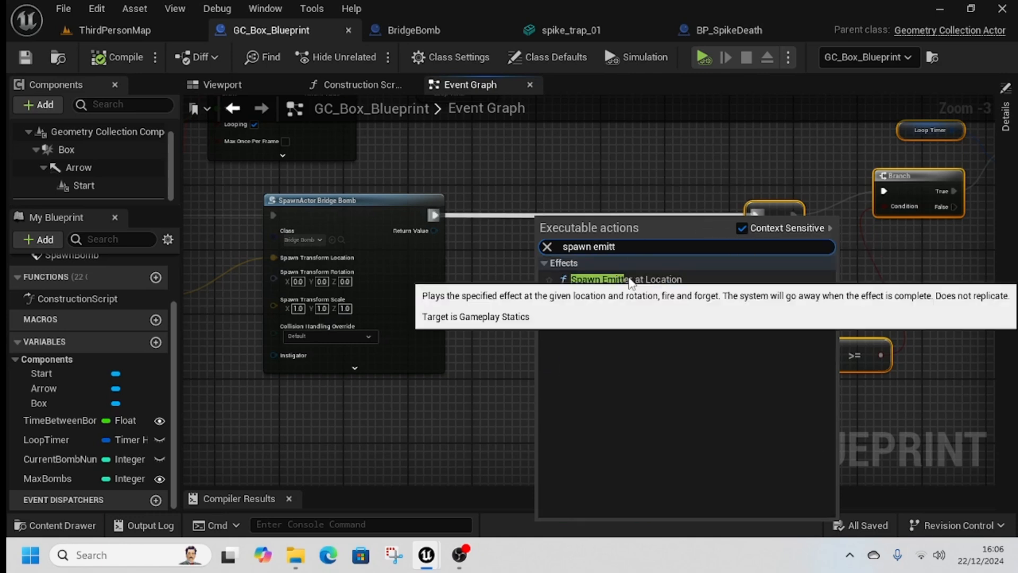
pyautogui.click(610, 279)
# - Move the bomb counter and Branch nodes clear of Spawn Emitter at Location and connect the transformed location's Return Value to its Location input
pyautogui.scroll(-2, 659, 257)
pyautogui.moveTo(726, 317); pyautogui.dragTo(660, 311, button='right')
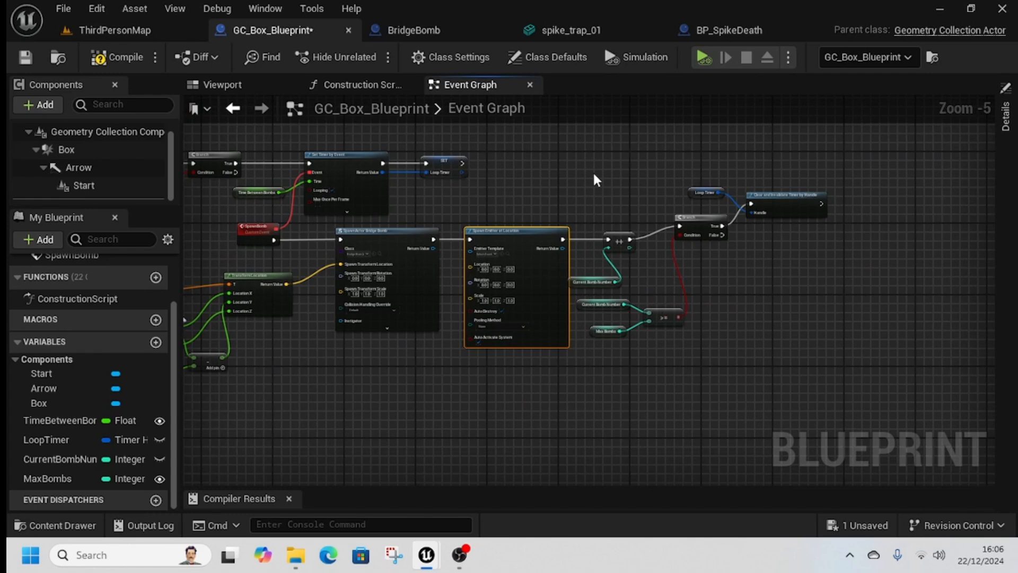
pyautogui.moveTo(595, 174); pyautogui.dragTo(806, 344)
pyautogui.moveTo(624, 243); pyautogui.dragTo(762, 242)
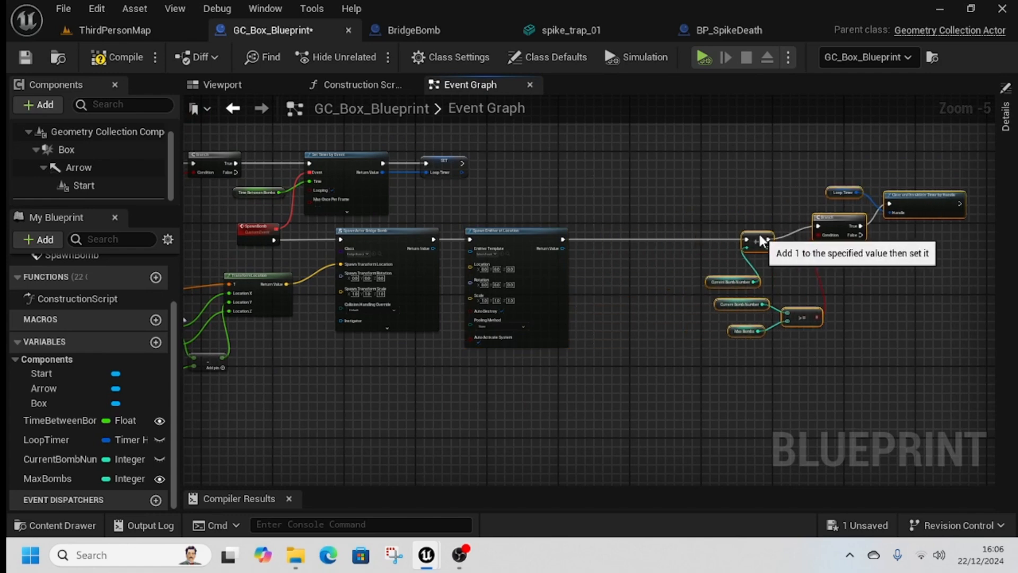
pyautogui.moveTo(487, 242); pyautogui.dragTo(531, 241)
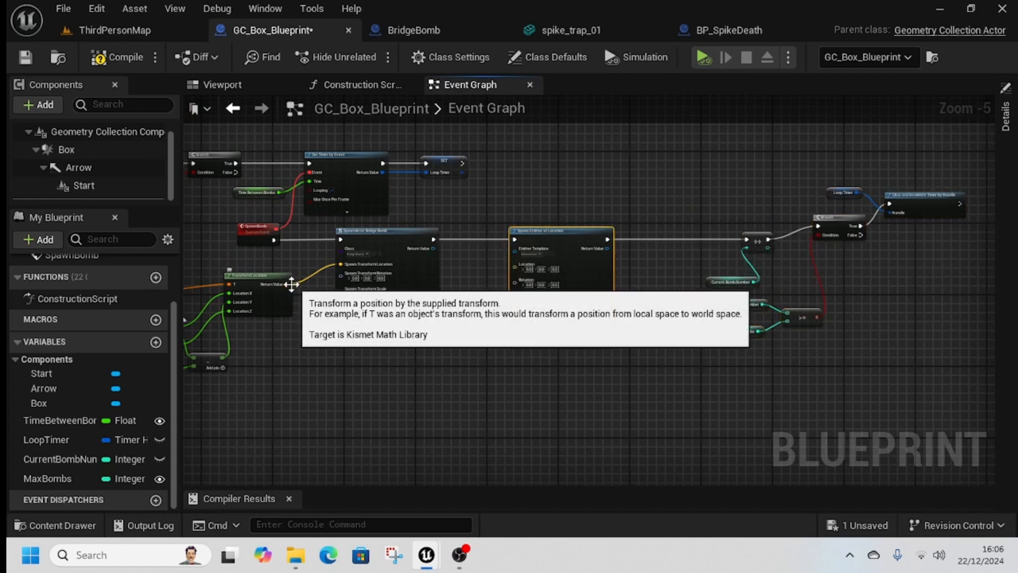
pyautogui.moveTo(288, 285); pyautogui.dragTo(518, 267)
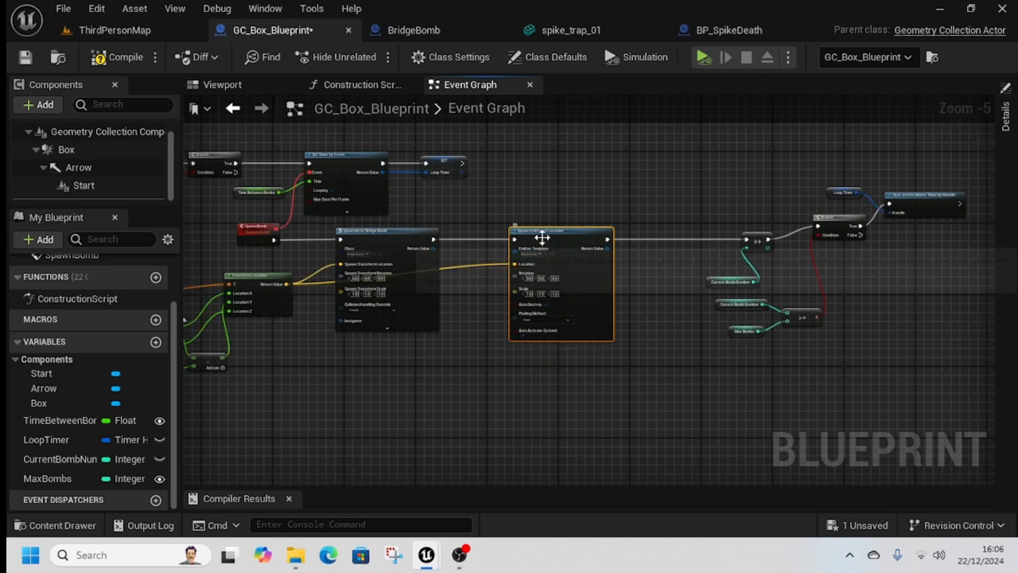
# - Add a Spawn Sound at Location node after the emitter node and feed its Location from the transformed location's Return Value
pyautogui.moveTo(623, 259); pyautogui.dragTo(489, 258, button='right')
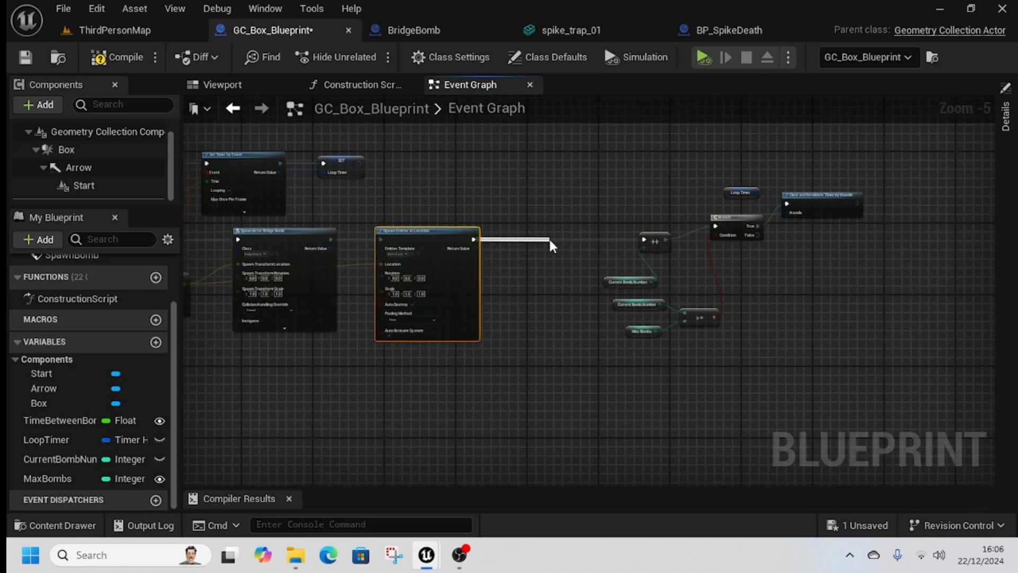
pyautogui.moveTo(552, 245); pyautogui.dragTo(549, 244)
pyautogui.write('spawn sound')
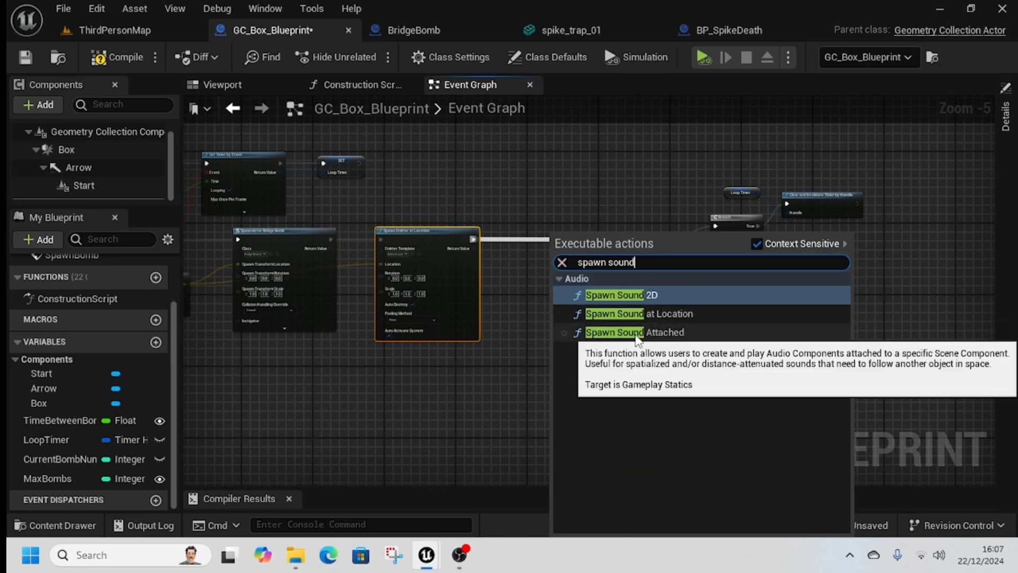
pyautogui.click(626, 314)
pyautogui.moveTo(600, 238); pyautogui.dragTo(568, 230)
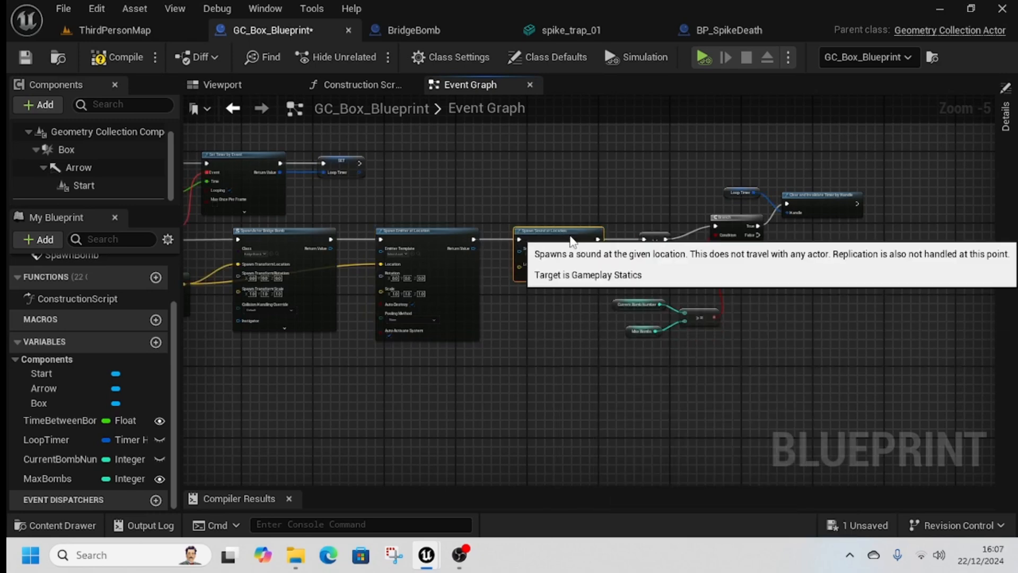
pyautogui.moveTo(184, 301); pyautogui.dragTo(272, 297, button='right')
pyautogui.moveTo(276, 280); pyautogui.dragTo(631, 270)
# - Shift the bomb counter and Branch nodes further along and add a Spawn Sound 2D node after Spawn Sound at Location
pyautogui.moveTo(709, 339); pyautogui.dragTo(477, 339, button='right')
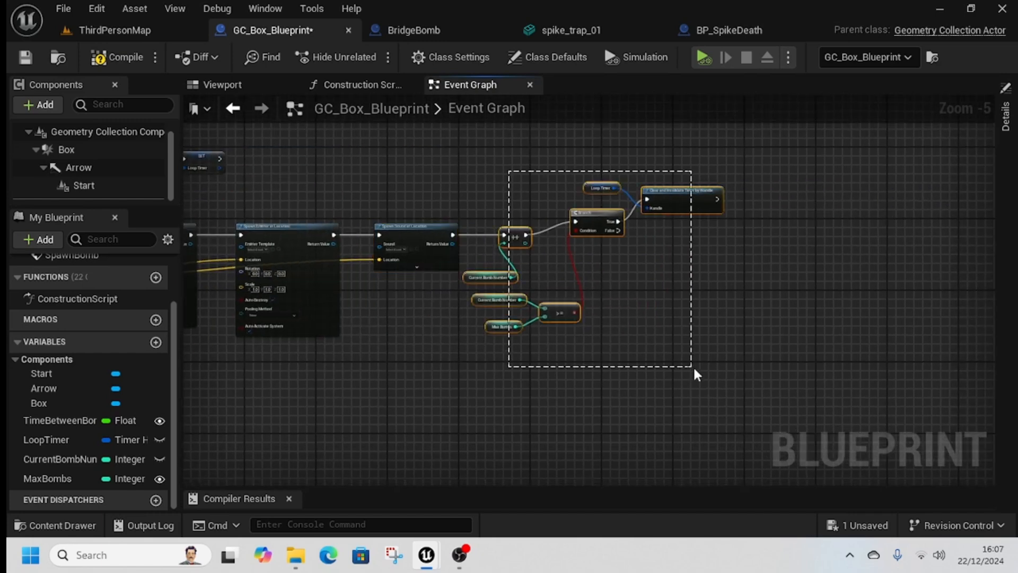
pyautogui.moveTo(518, 236); pyautogui.dragTo(613, 235)
pyautogui.scroll(2, 496, 235)
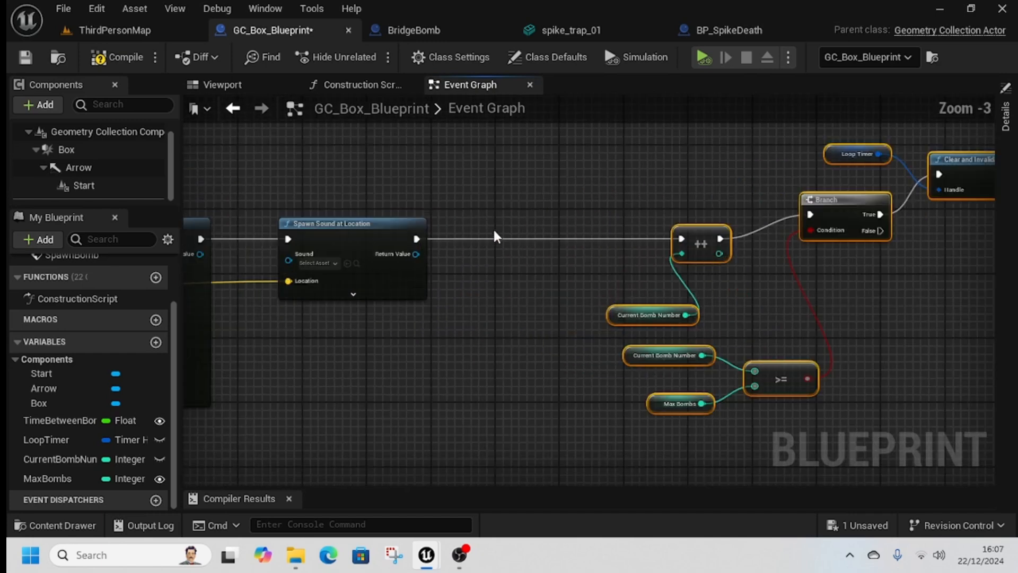
pyautogui.scroll(-1, 437, 284)
pyautogui.moveTo(428, 289); pyautogui.dragTo(543, 304, button='right')
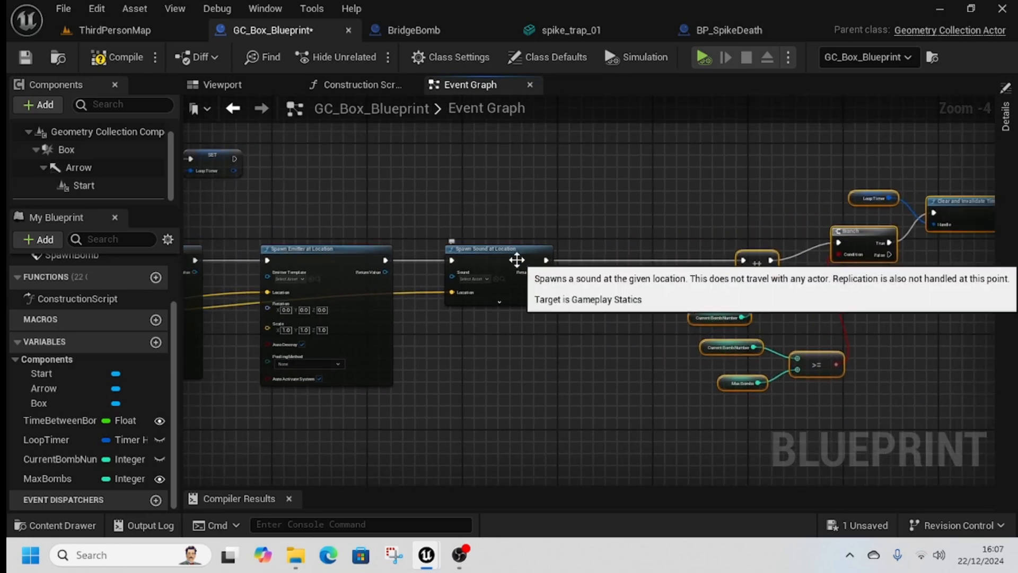
pyautogui.moveTo(519, 262); pyautogui.dragTo(498, 264)
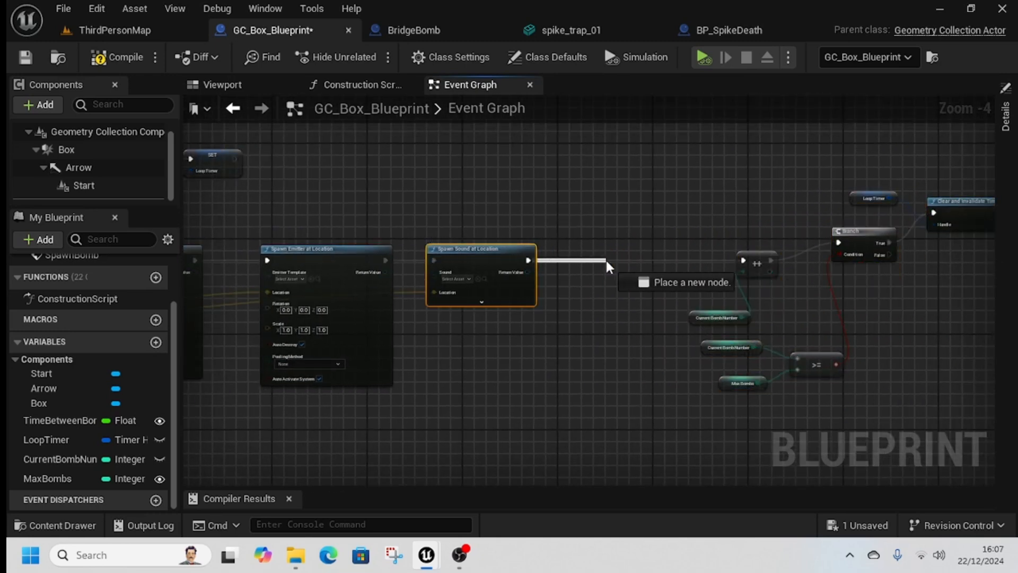
pyautogui.moveTo(610, 267); pyautogui.dragTo(609, 263)
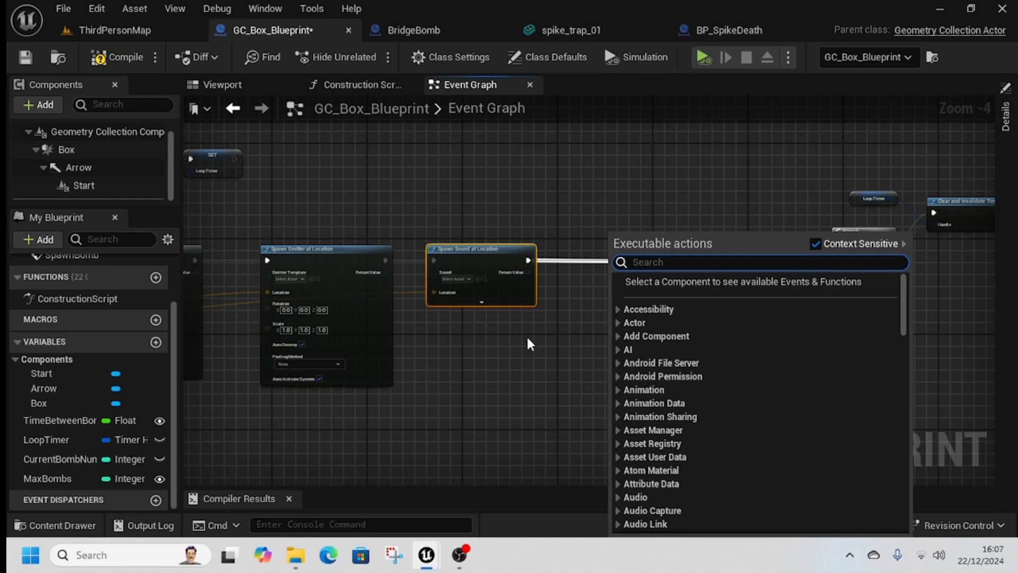
pyautogui.write('spawn sound')
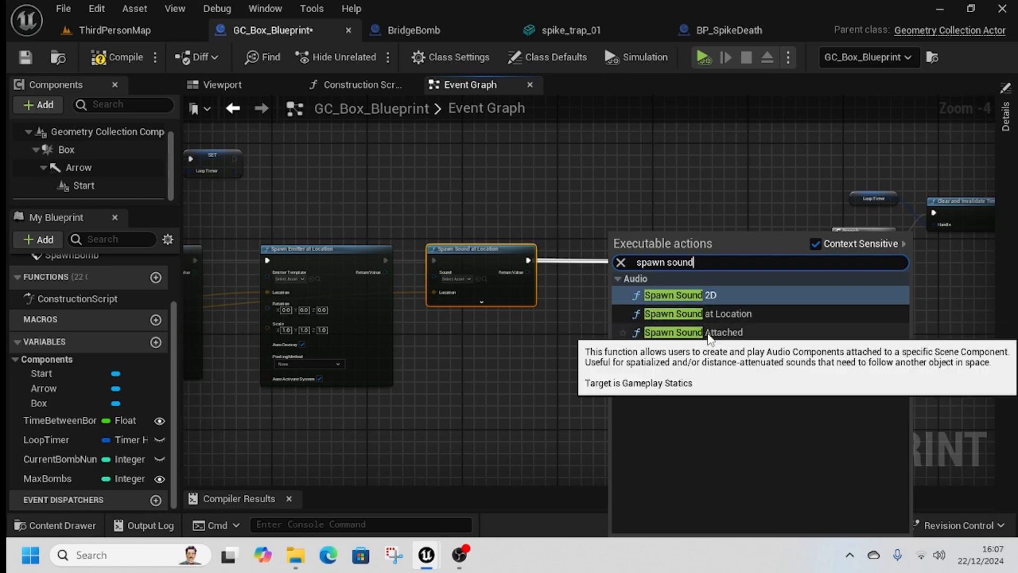
pyautogui.click(702, 300)
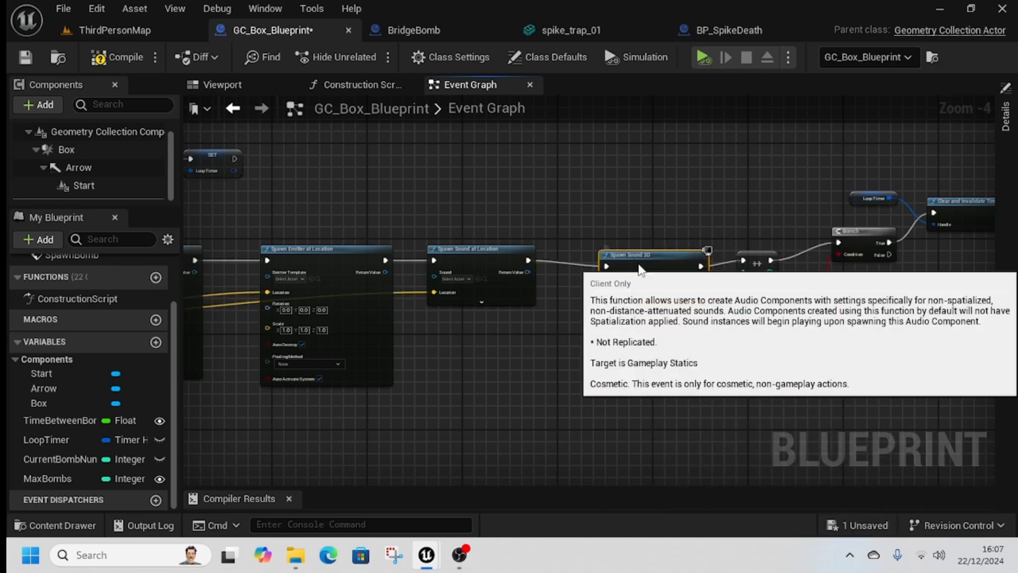
# - Comment the emitter and Spawn Sound at Location nodes as "Explosion vfx and sfx" and Spawn Sound 2D as "Bridge collapsing sound Effects"
pyautogui.moveTo(287, 397); pyautogui.dragTo(447, 364, button='right')
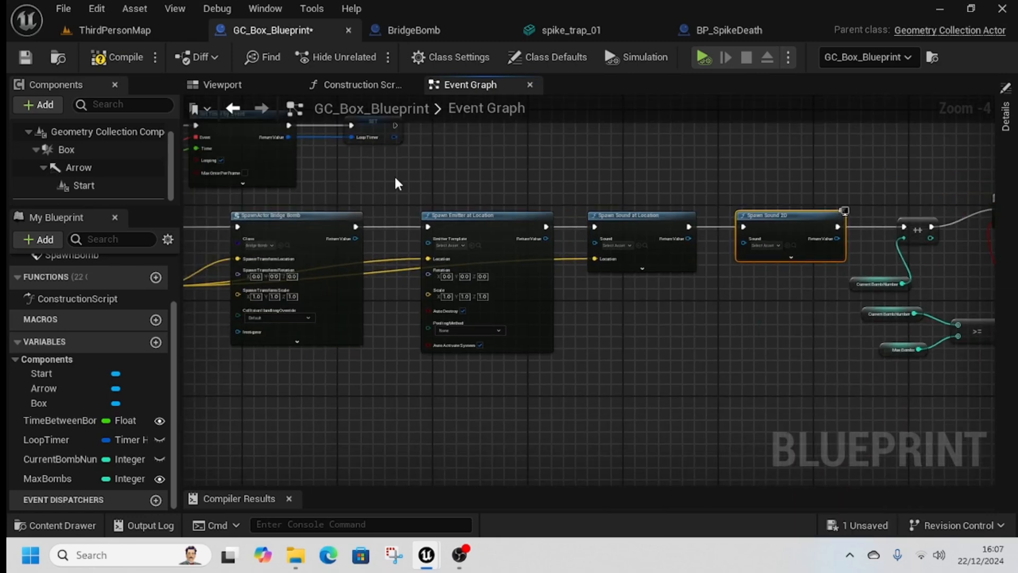
pyautogui.press('c')
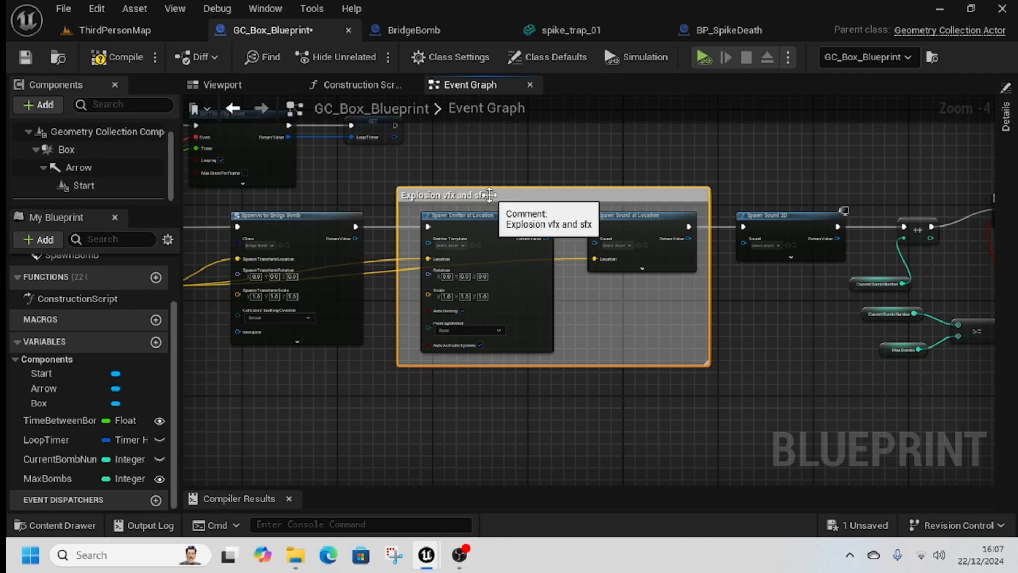
pyautogui.moveTo(882, 169); pyautogui.dragTo(462, 170, button='right')
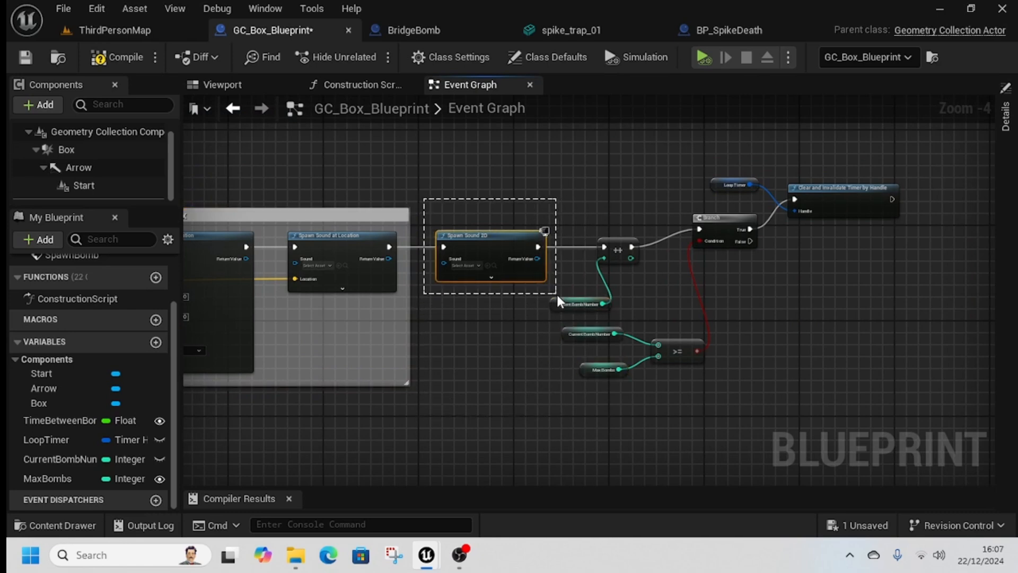
pyautogui.press('c')
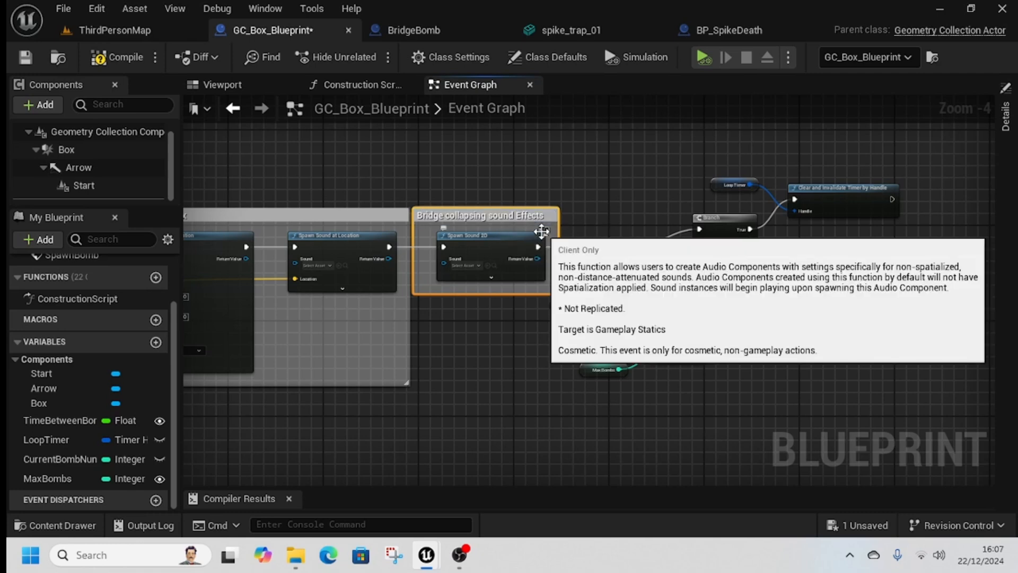
pyautogui.moveTo(516, 212); pyautogui.dragTo(523, 219)
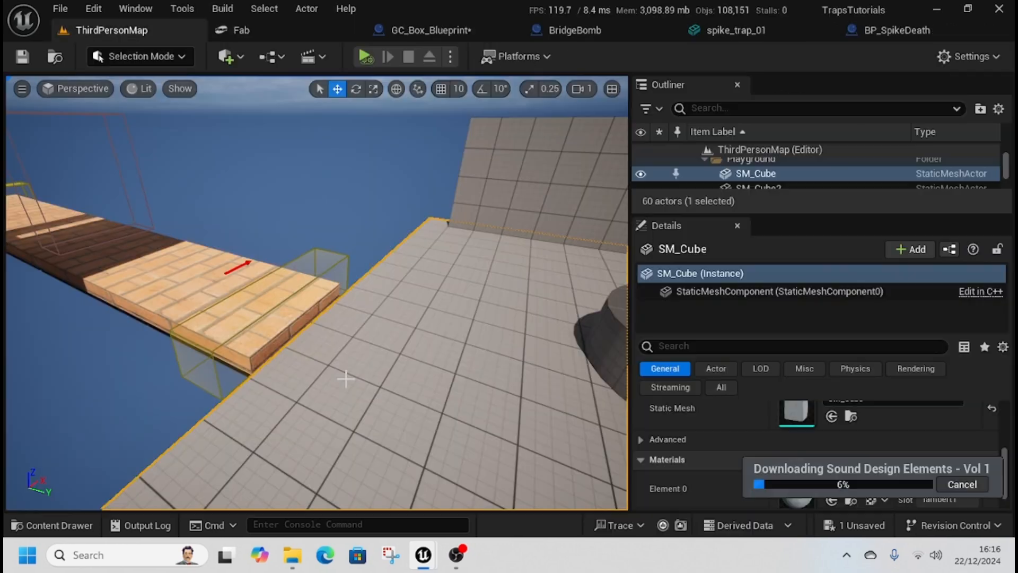
# - Play ThirdPersonMap from the platform and run and jump across the brick bridge to test the explosion effects and collapse
pyautogui.rightClick(384, 355)
pyautogui.scroll(-2, 409, 420)
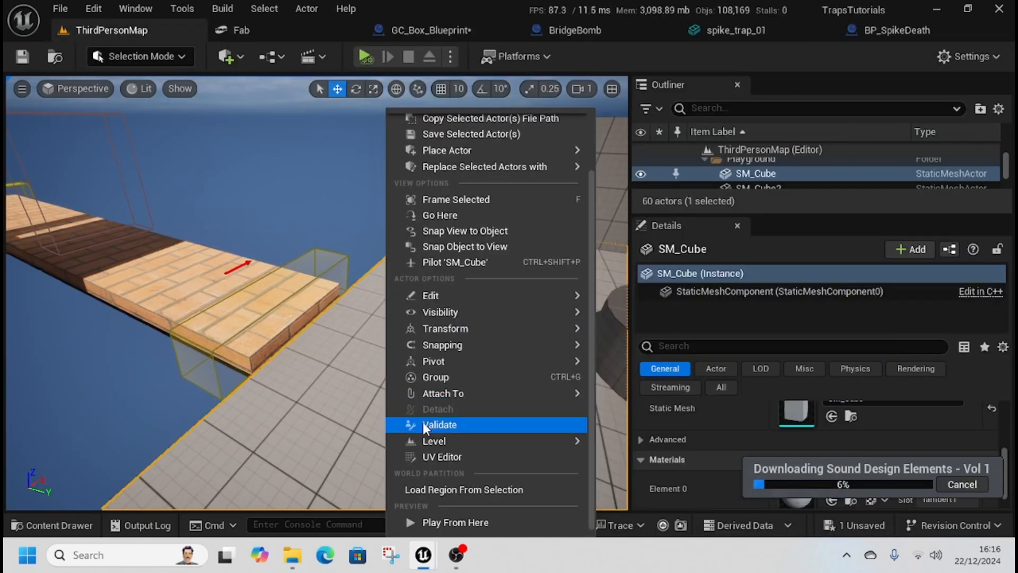
pyautogui.click(451, 524)
pyautogui.press('w')
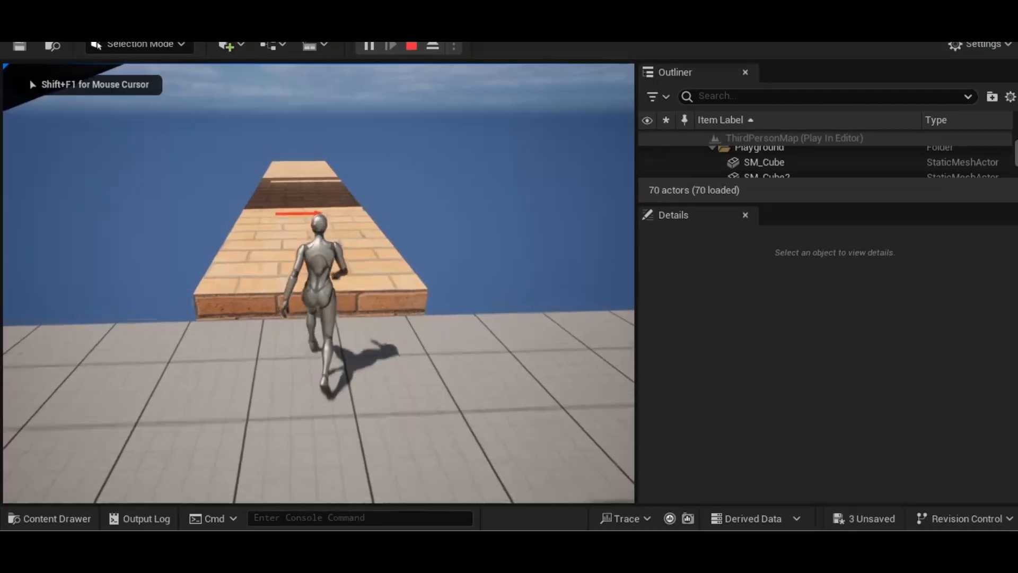
pyautogui.press('space')
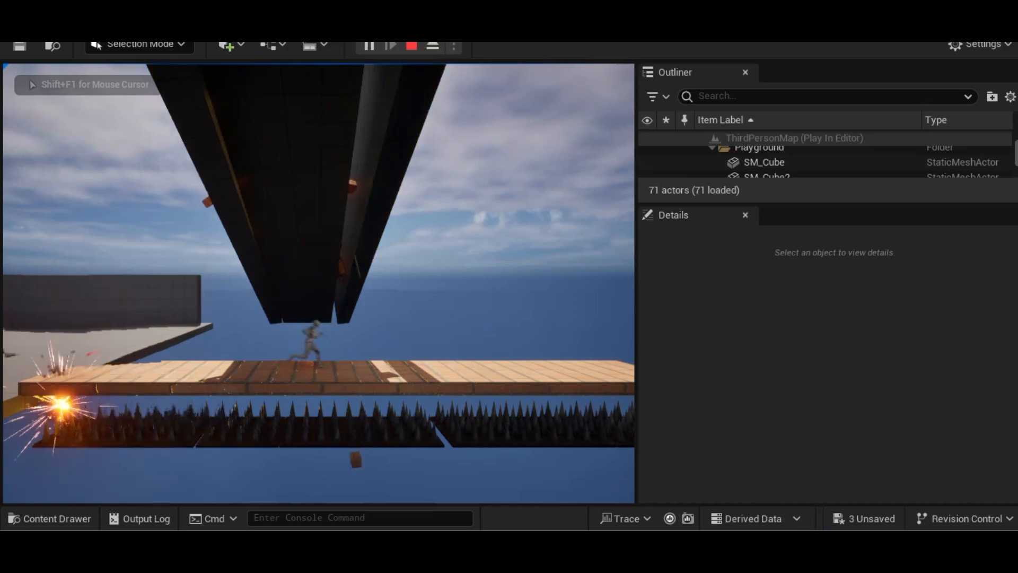